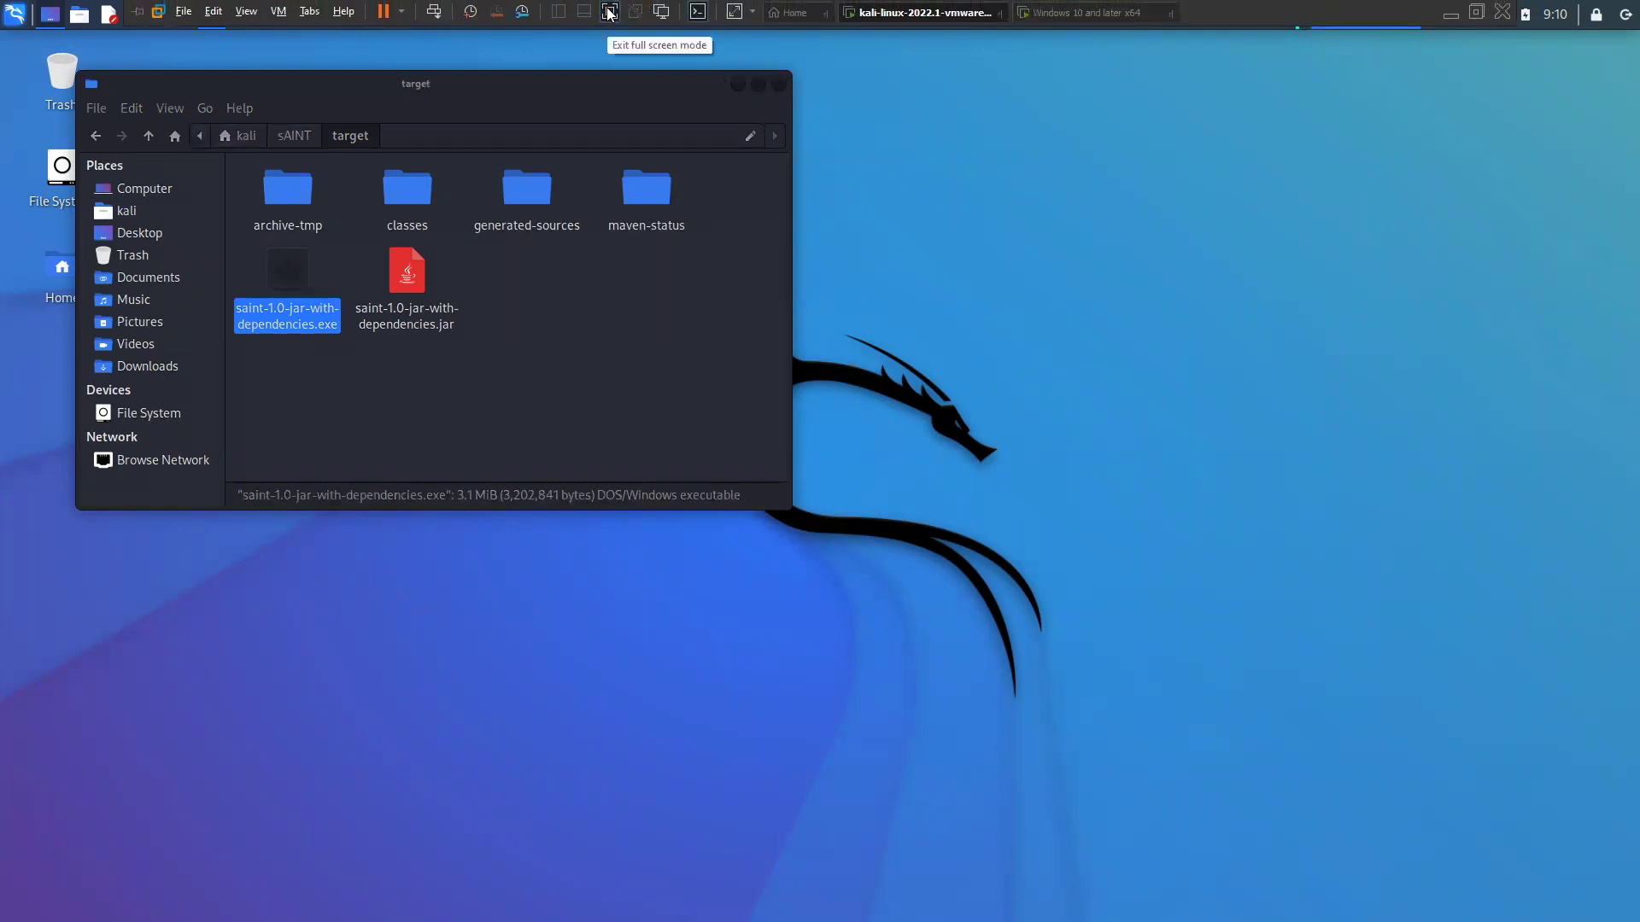
Switch from the Kali virtual machine to the Windows 10 virtual machine and display it in full screen
{"action": "left_click", "coordinate": [609, 12]}
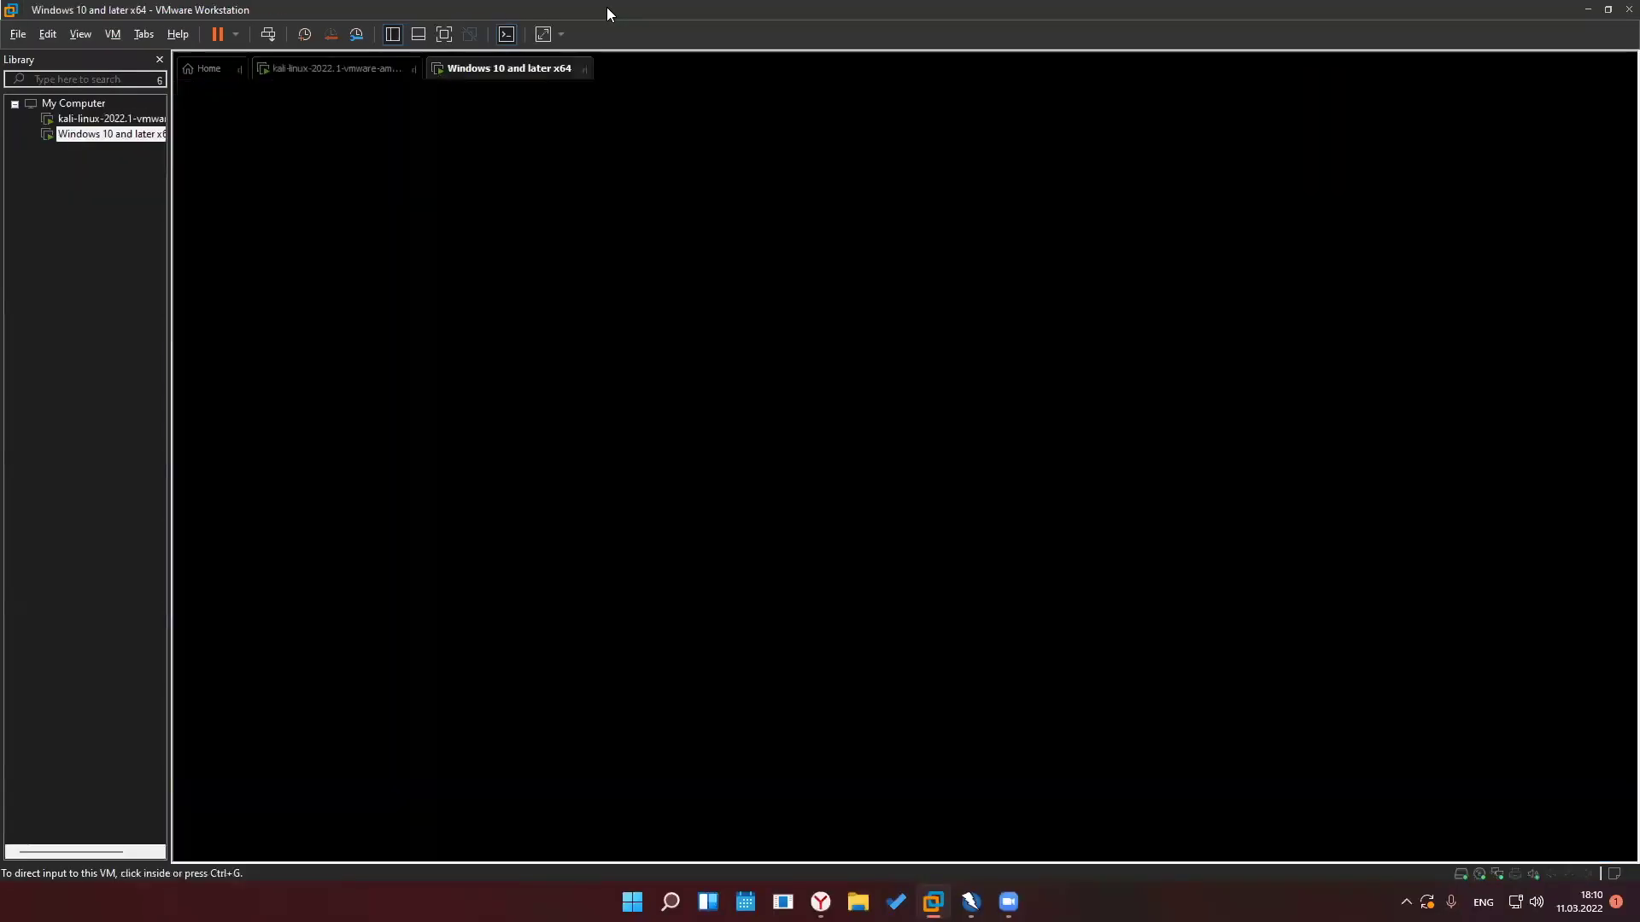
{"action": "left_click", "coordinate": [1241, 348]}
{"action": "key", "text": "ctrl+alt+Return"}
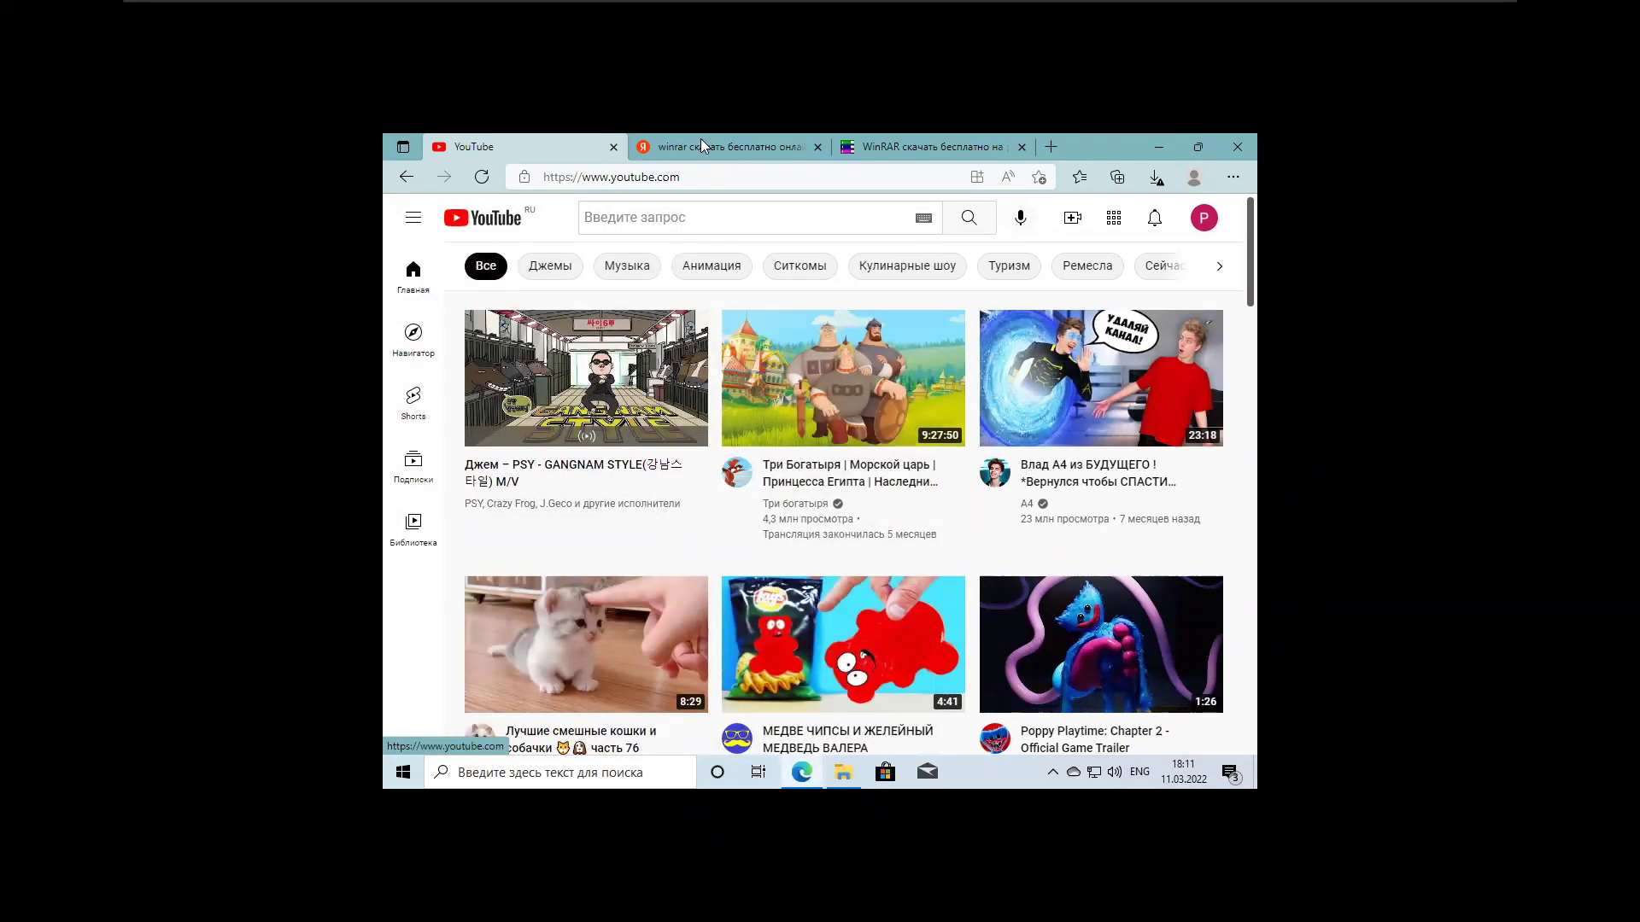
Examine the Yandex search query and results for the free WinRAR download
{"action": "left_click", "coordinate": [701, 141]}
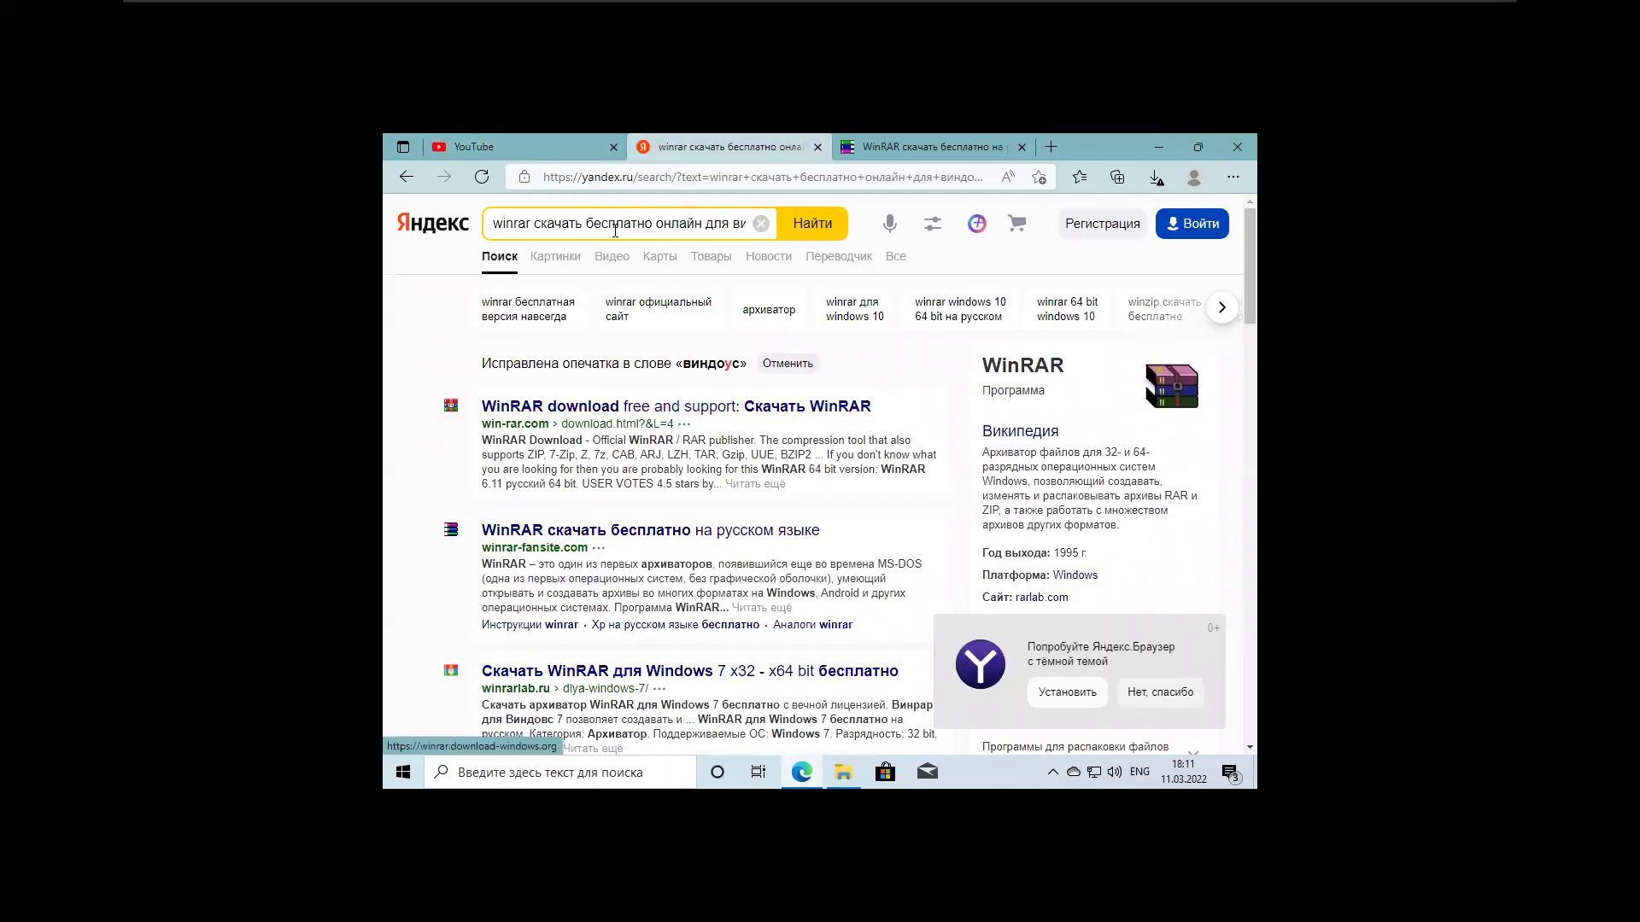
{"action": "left_click_drag", "start_coordinate": [615, 223], "coordinate": [705, 223]}
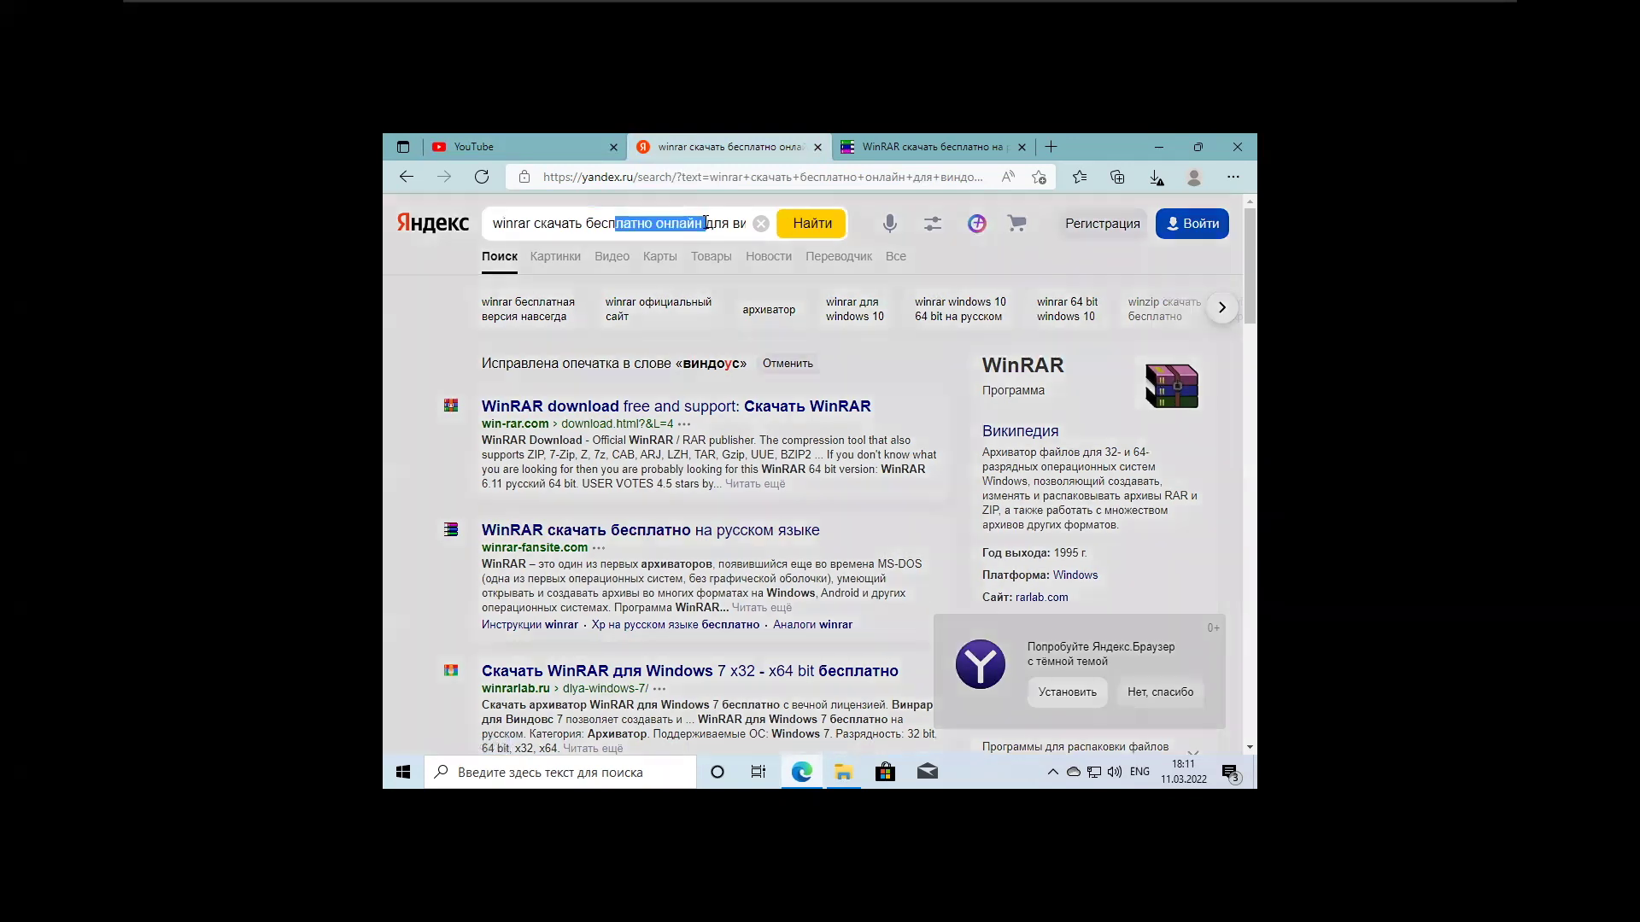
{"action": "left_click", "coordinate": [701, 223]}
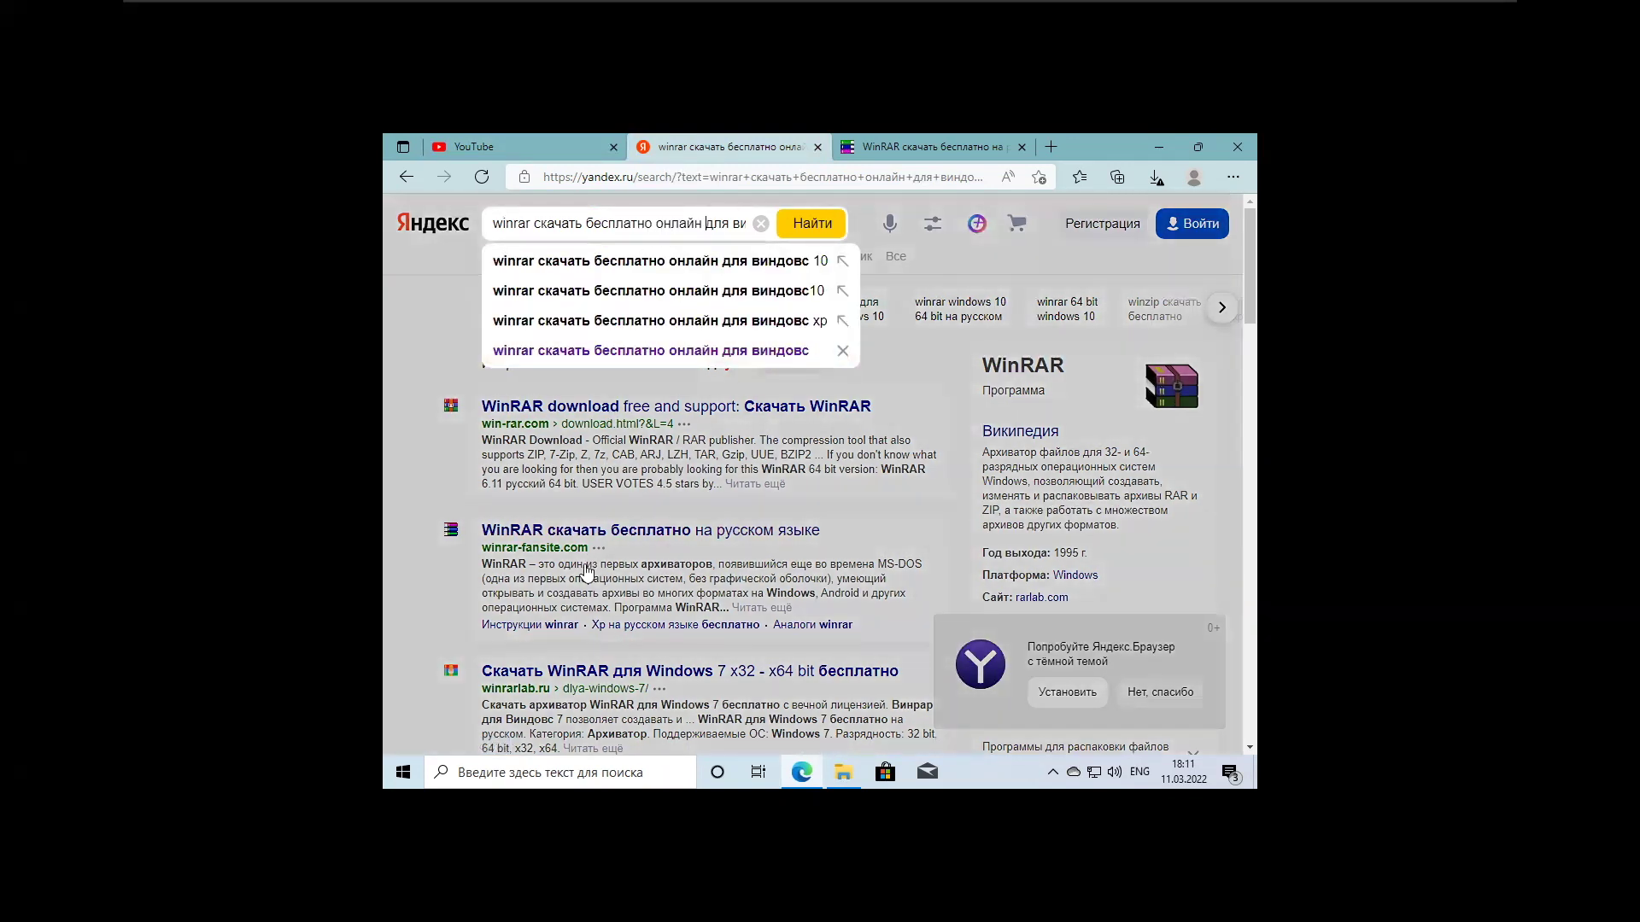
{"action": "left_click", "coordinate": [408, 568]}
{"action": "scroll", "coordinate": [598, 538], "scroll_direction": "down", "scroll_amount": 2}
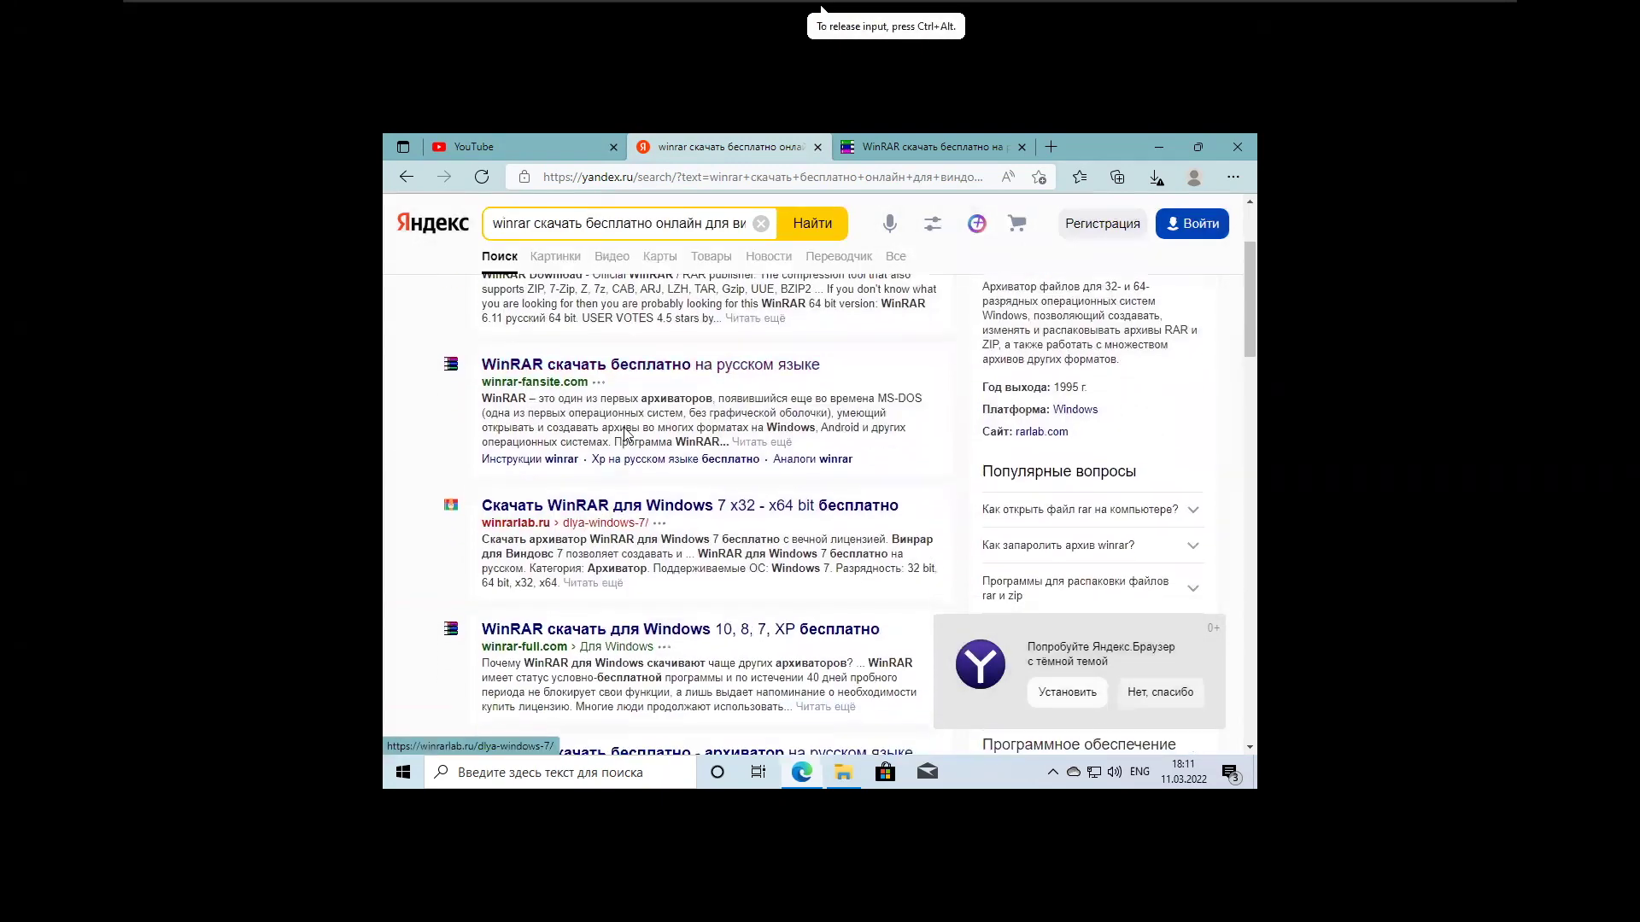
Examine the program details and download options on the winrar.download-windows.org page
{"action": "left_click", "coordinate": [937, 142]}
{"action": "scroll", "coordinate": [834, 531], "scroll_direction": "down", "scroll_amount": 2}
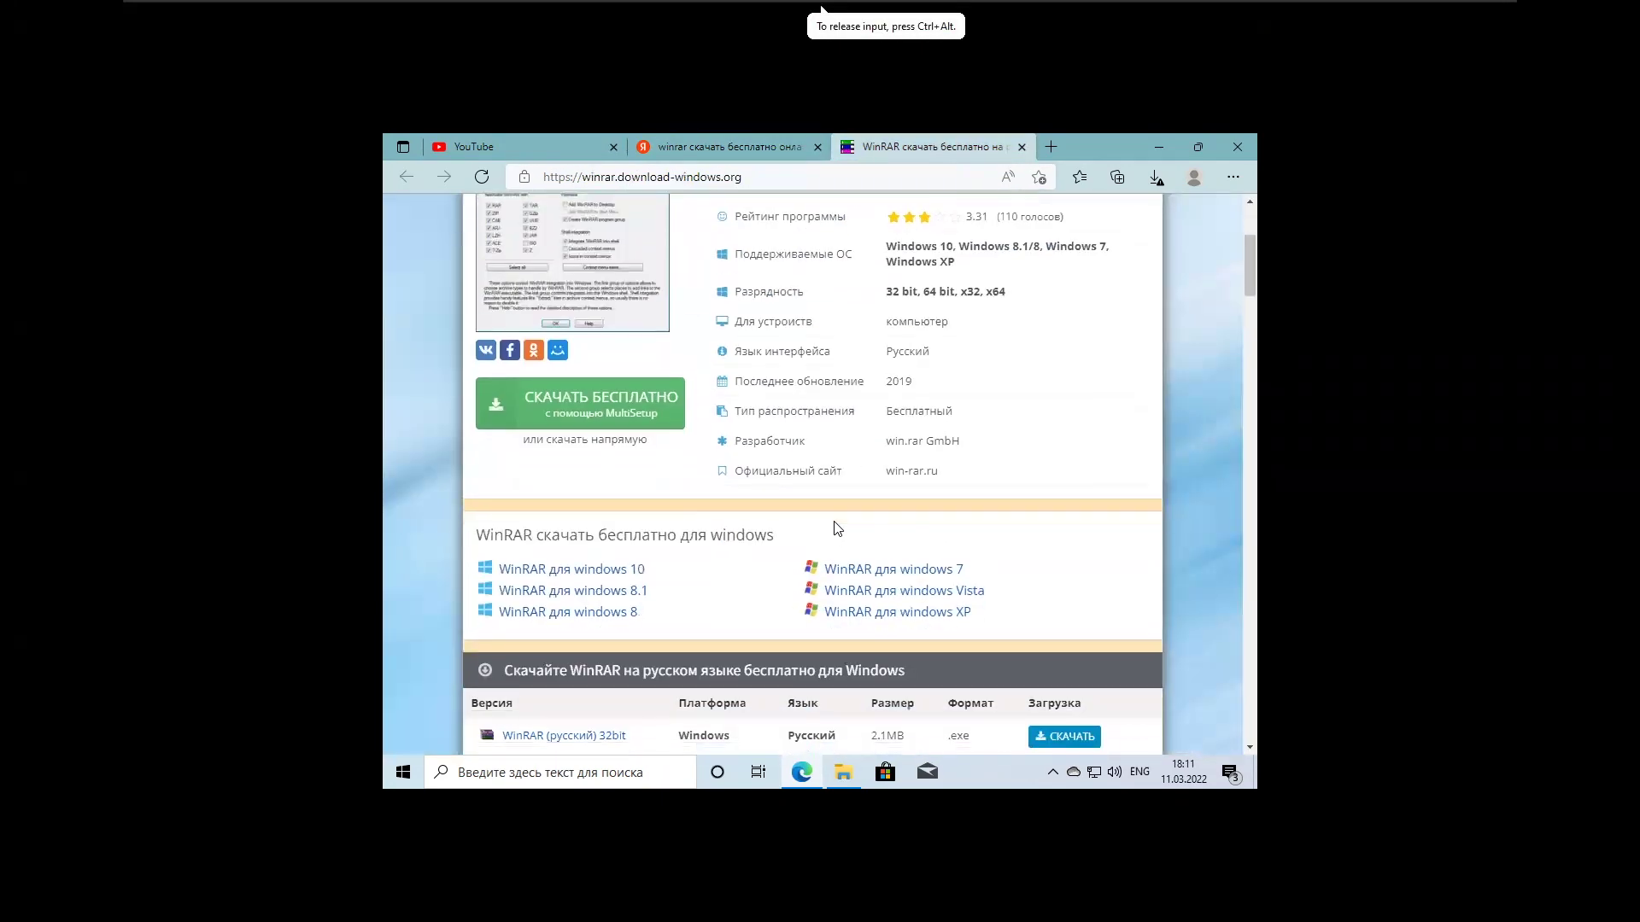
{"action": "scroll", "coordinate": [841, 526], "scroll_direction": "up", "scroll_amount": 1}
{"action": "scroll", "coordinate": [841, 525], "scroll_direction": "up", "scroll_amount": 2}
{"action": "scroll", "coordinate": [843, 517], "scroll_direction": "down", "scroll_amount": 4}
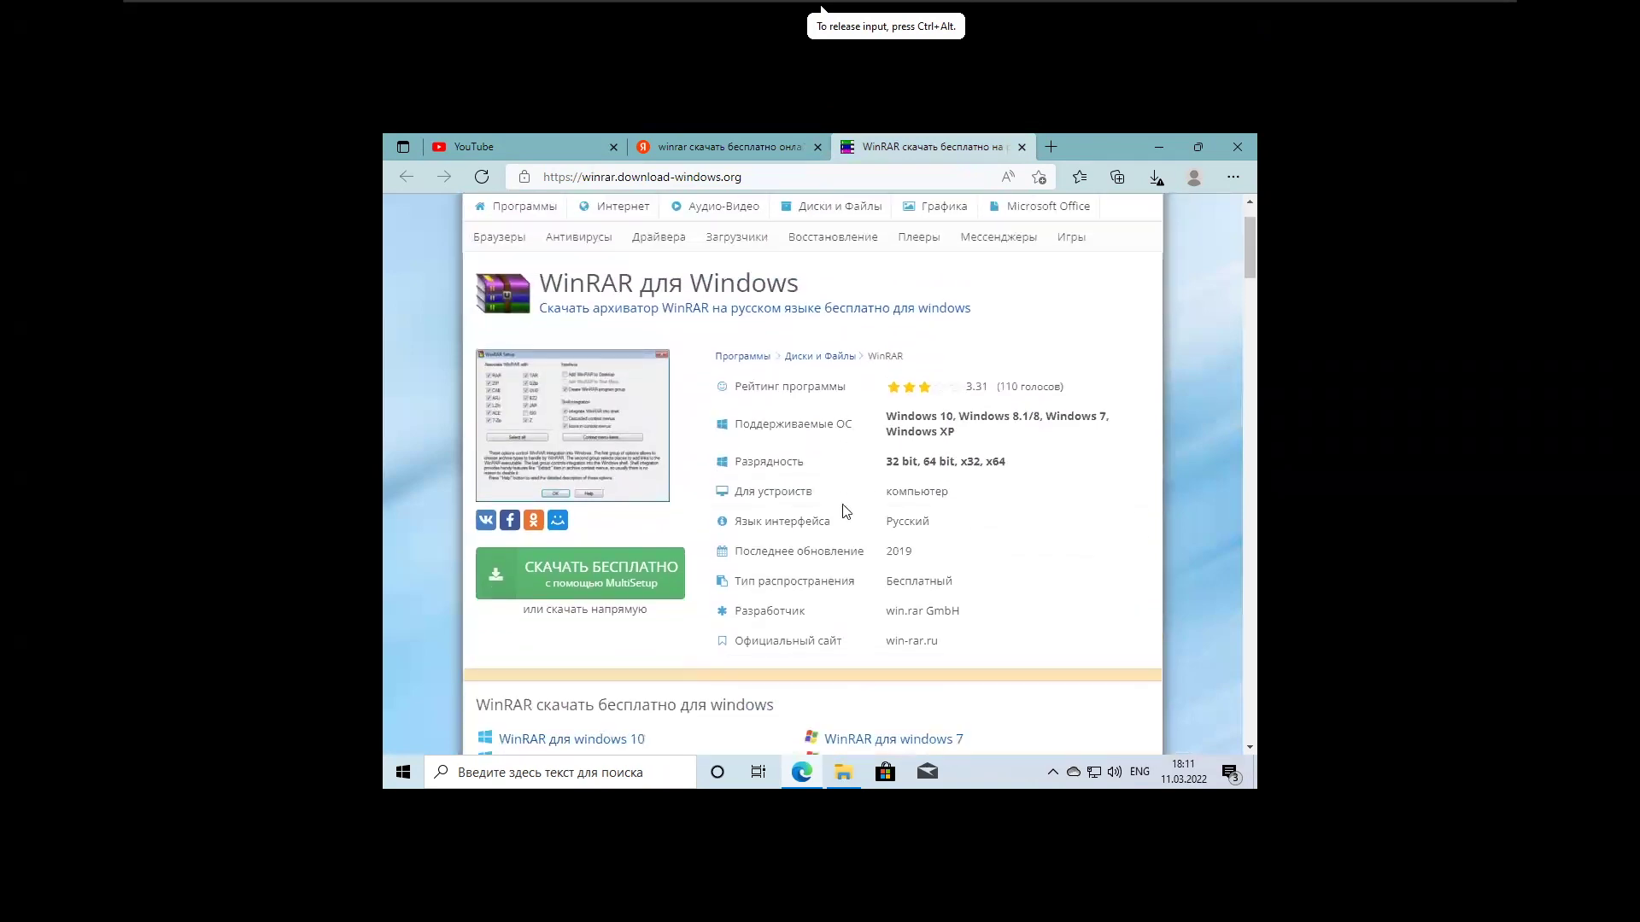
{"action": "scroll", "coordinate": [841, 510], "scroll_direction": "up", "scroll_amount": 2}
{"action": "scroll", "coordinate": [837, 512], "scroll_direction": "down", "scroll_amount": 3}
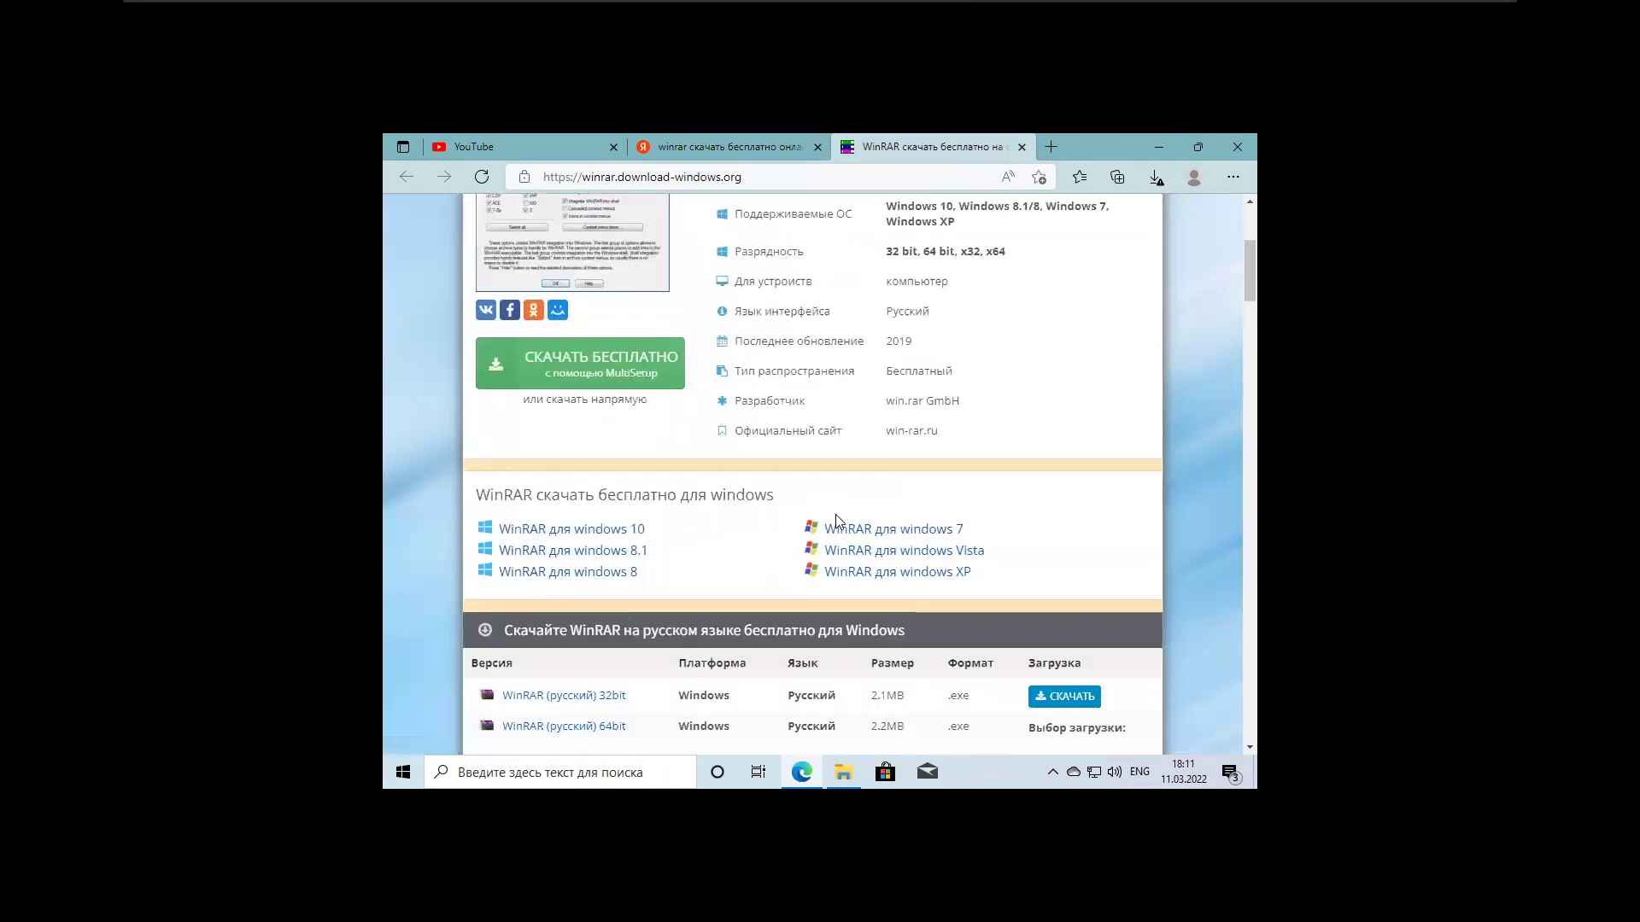
{"action": "scroll", "coordinate": [745, 451], "scroll_direction": "up", "scroll_amount": 1}
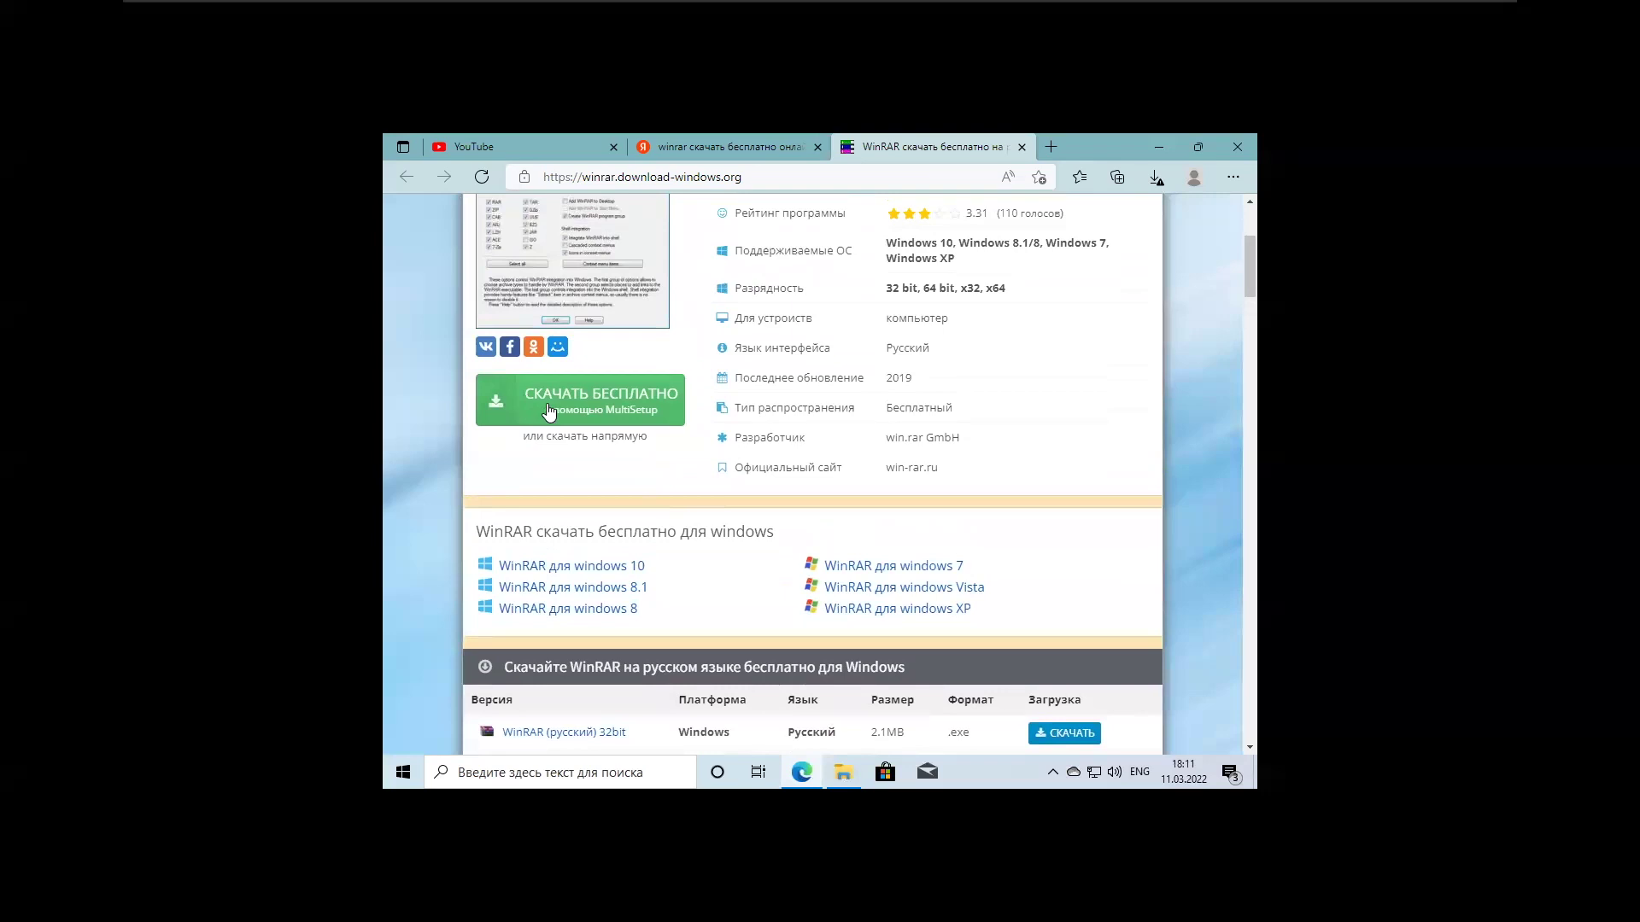
{"action": "scroll", "coordinate": [547, 478], "scroll_direction": "down", "scroll_amount": 4}
{"action": "scroll", "coordinate": [531, 597], "scroll_direction": "up", "scroll_amount": 6}
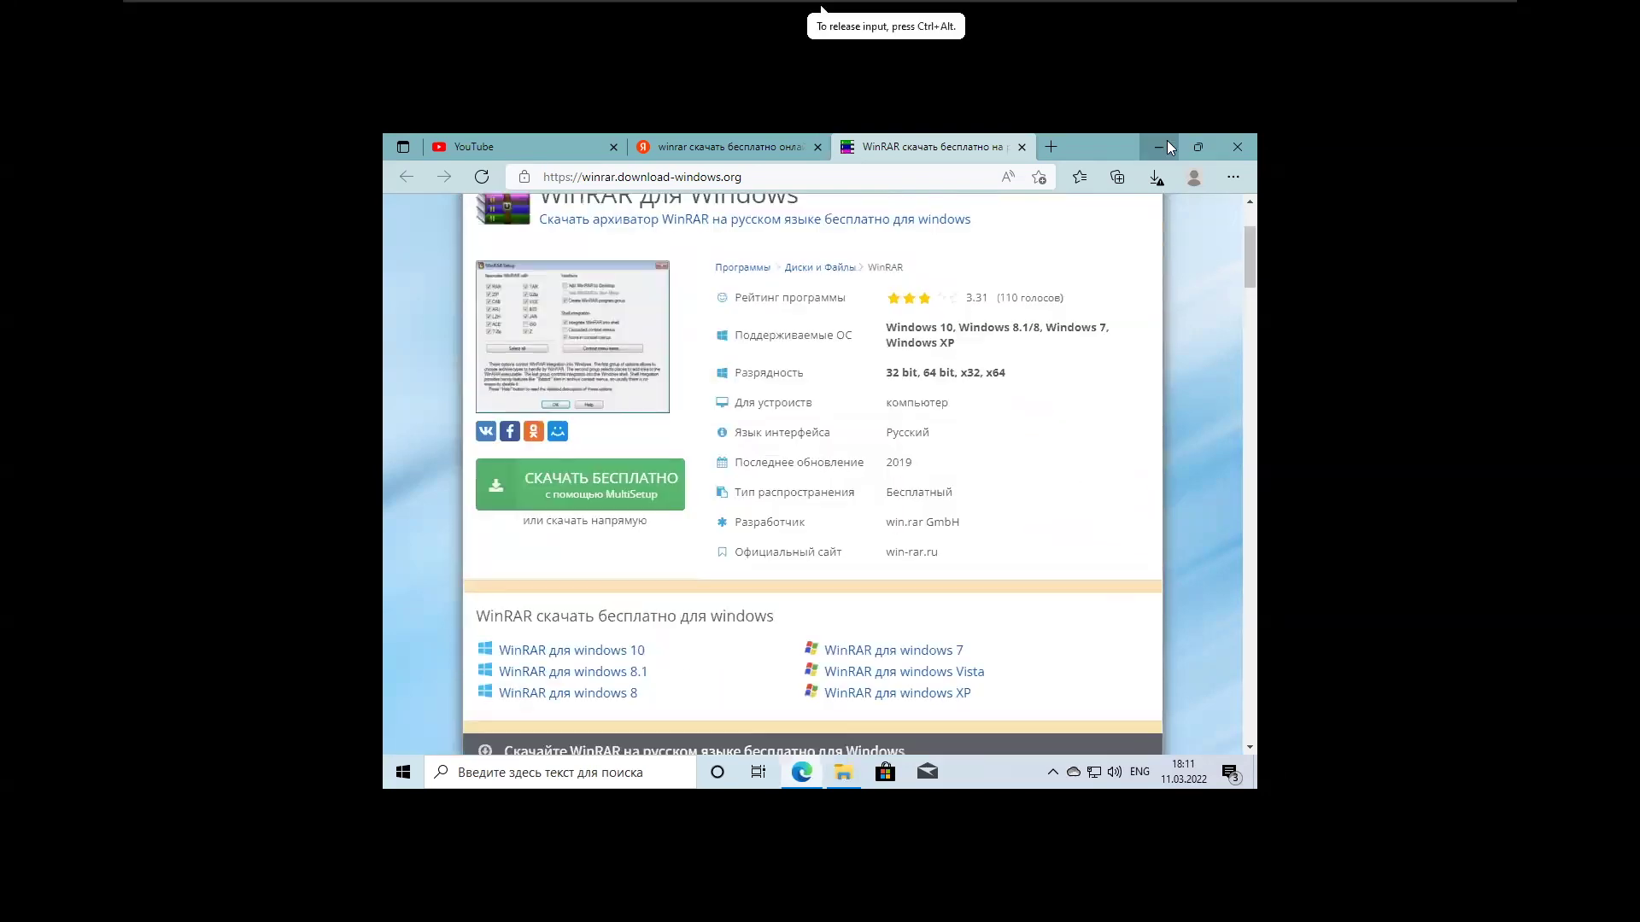
Run the WINRAR installer from the desktop, allow it to make changes, and install WinRAR with the default folder and options
{"action": "key", "text": "super+d"}
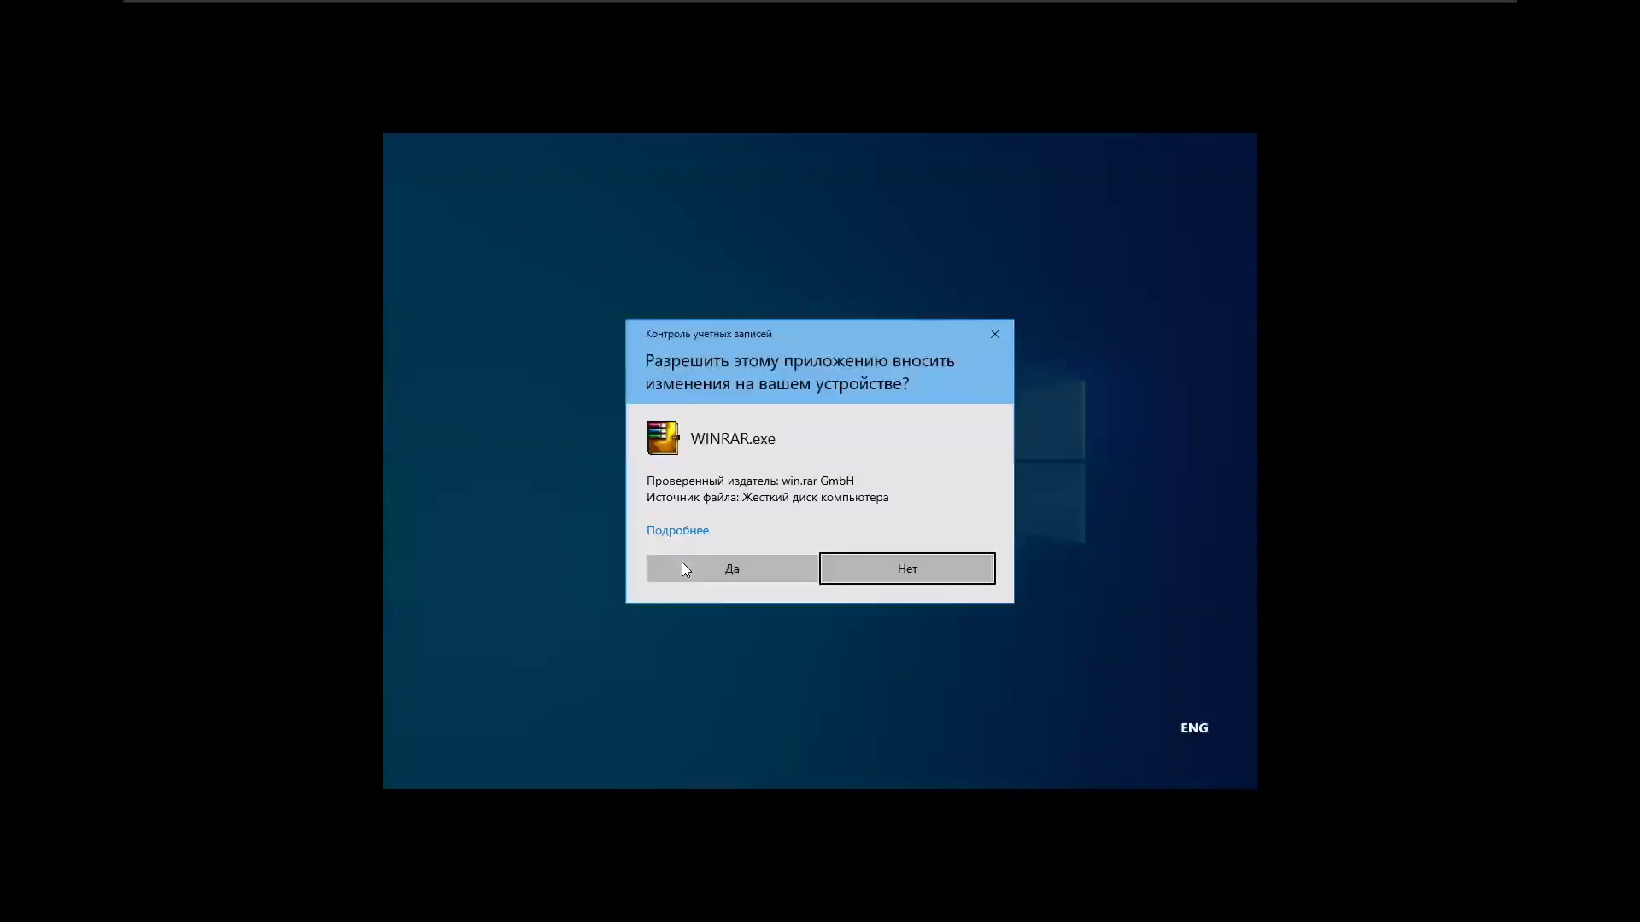
{"action": "left_click", "coordinate": [683, 568]}
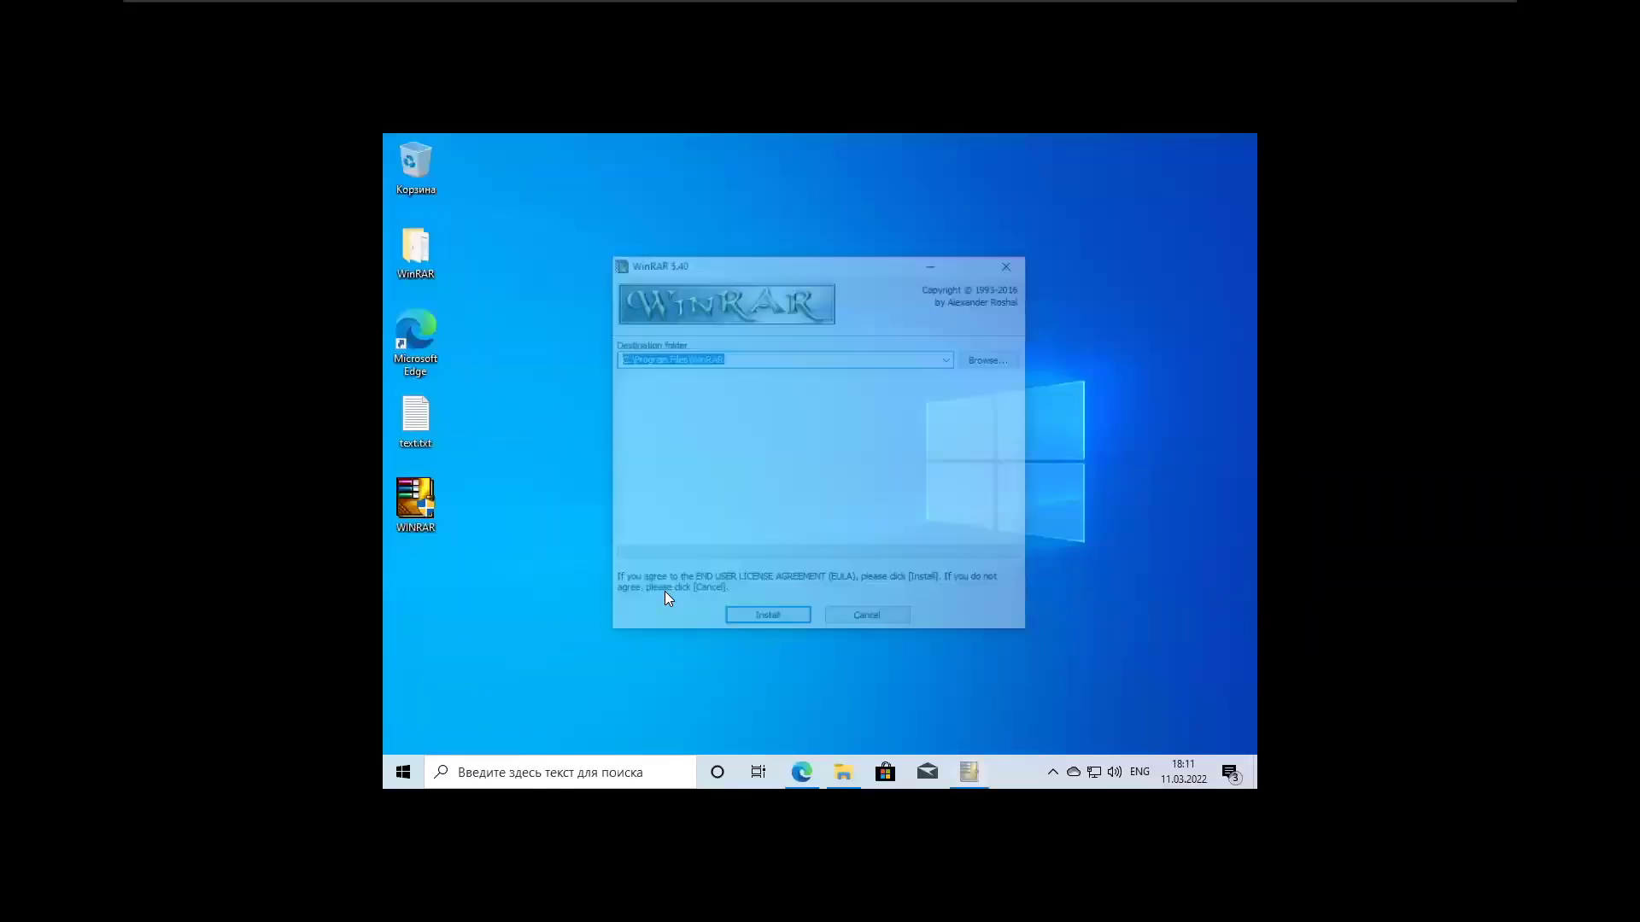
{"action": "left_click", "coordinate": [770, 621]}
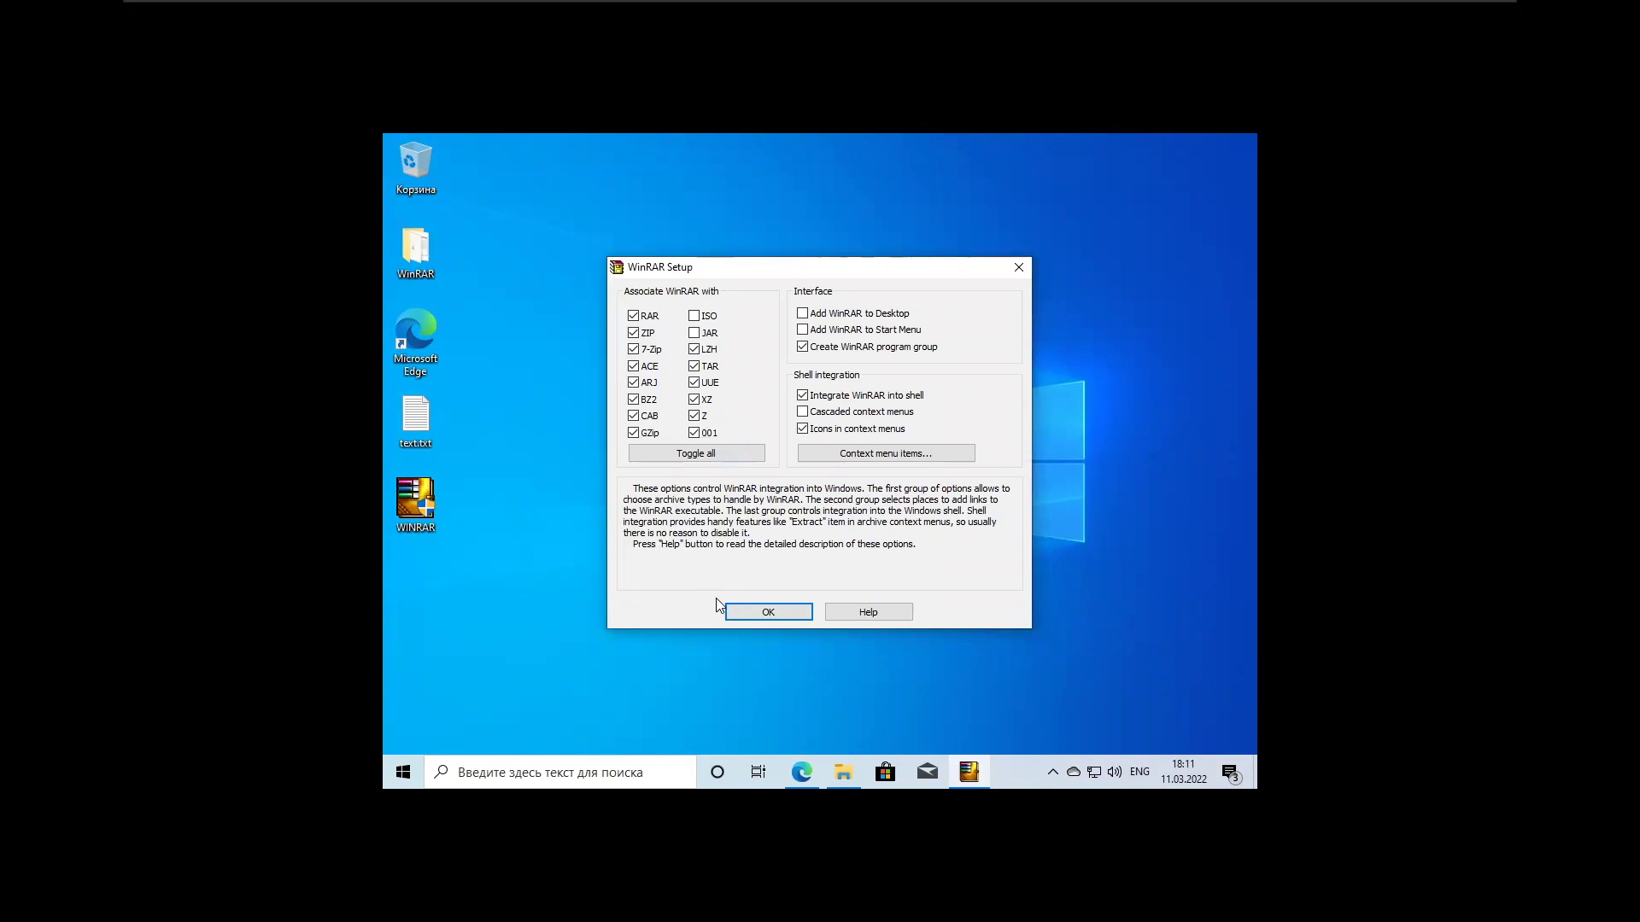
{"action": "left_click", "coordinate": [745, 613]}
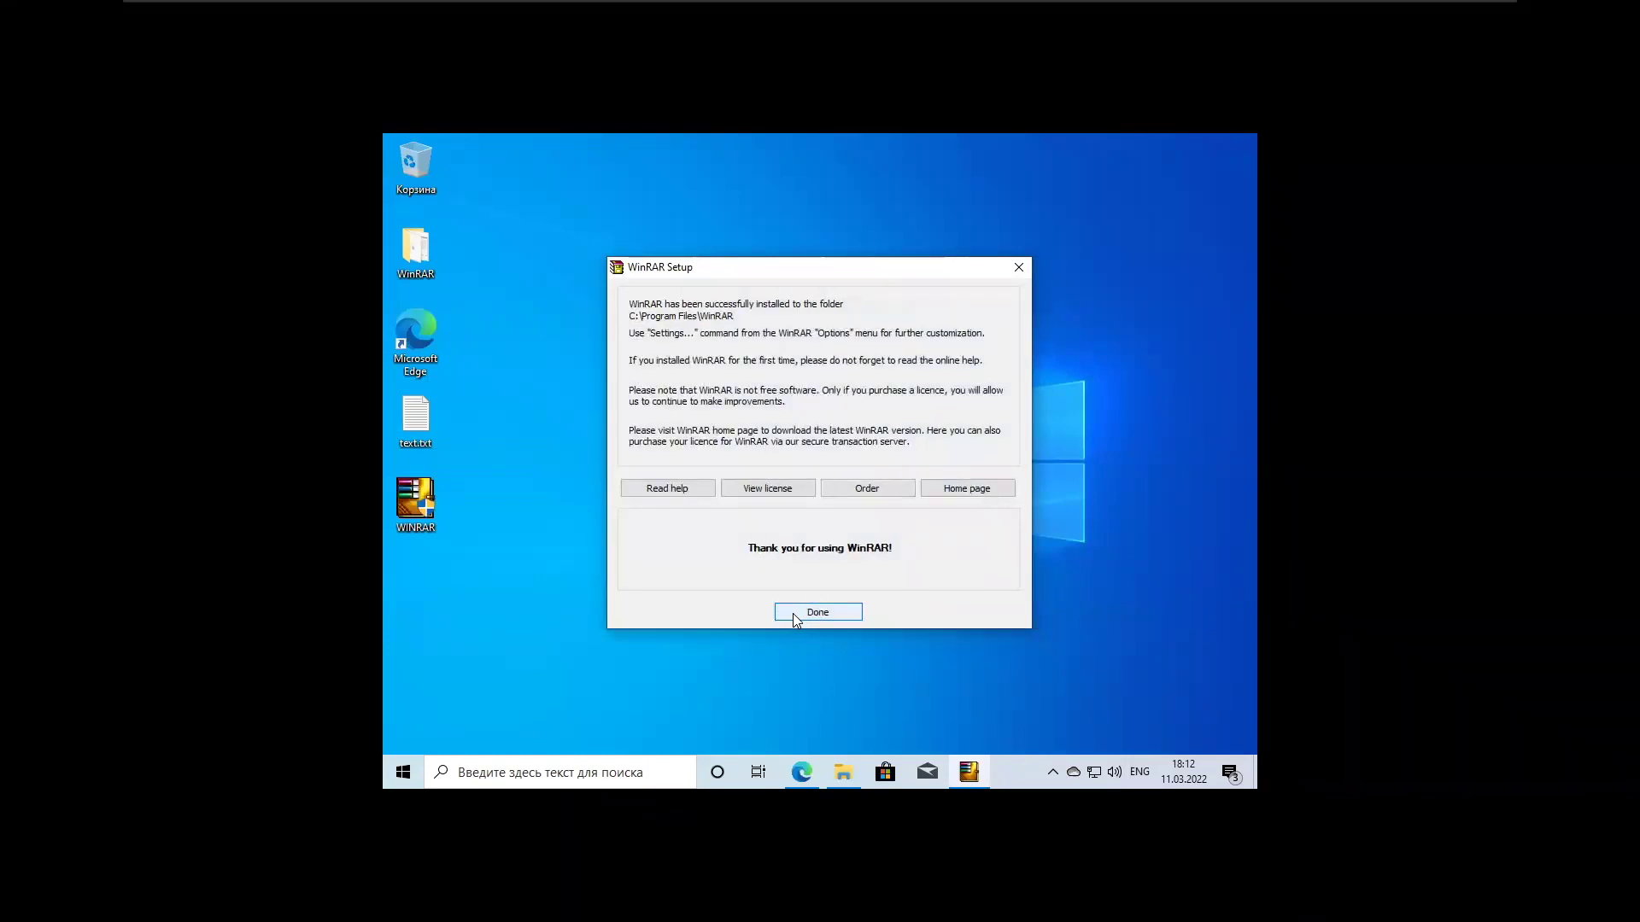
{"action": "left_click", "coordinate": [792, 614]}
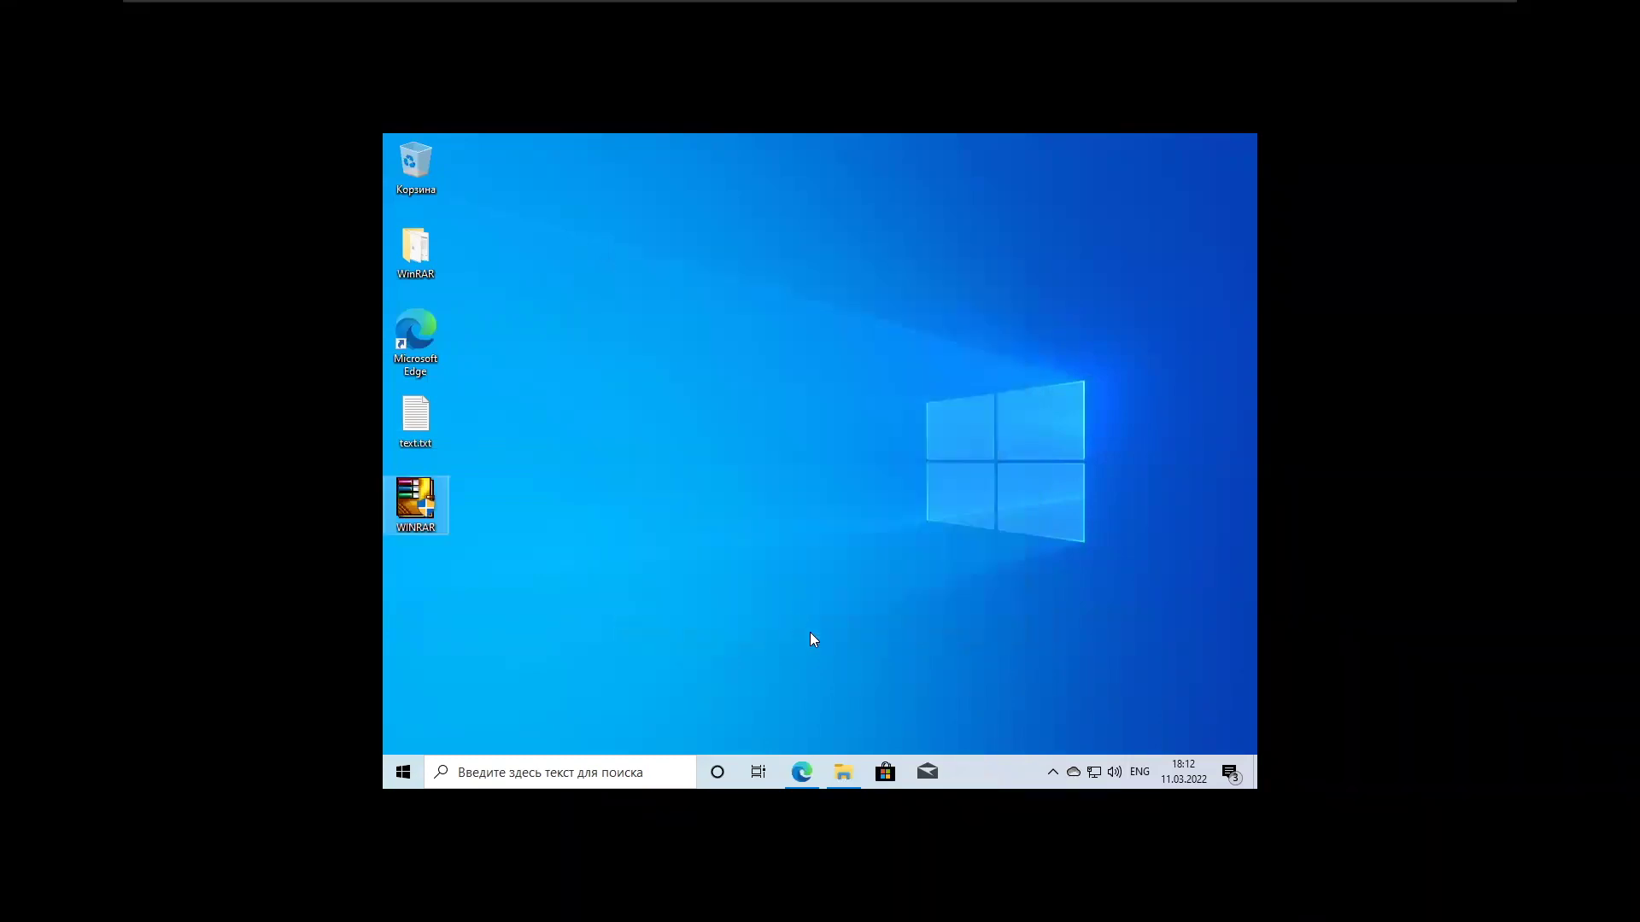
Close the WinRAR folder window and return to the YouTube page in the browser
{"action": "left_click", "coordinate": [804, 774]}
{"action": "left_click", "coordinate": [744, 154]}
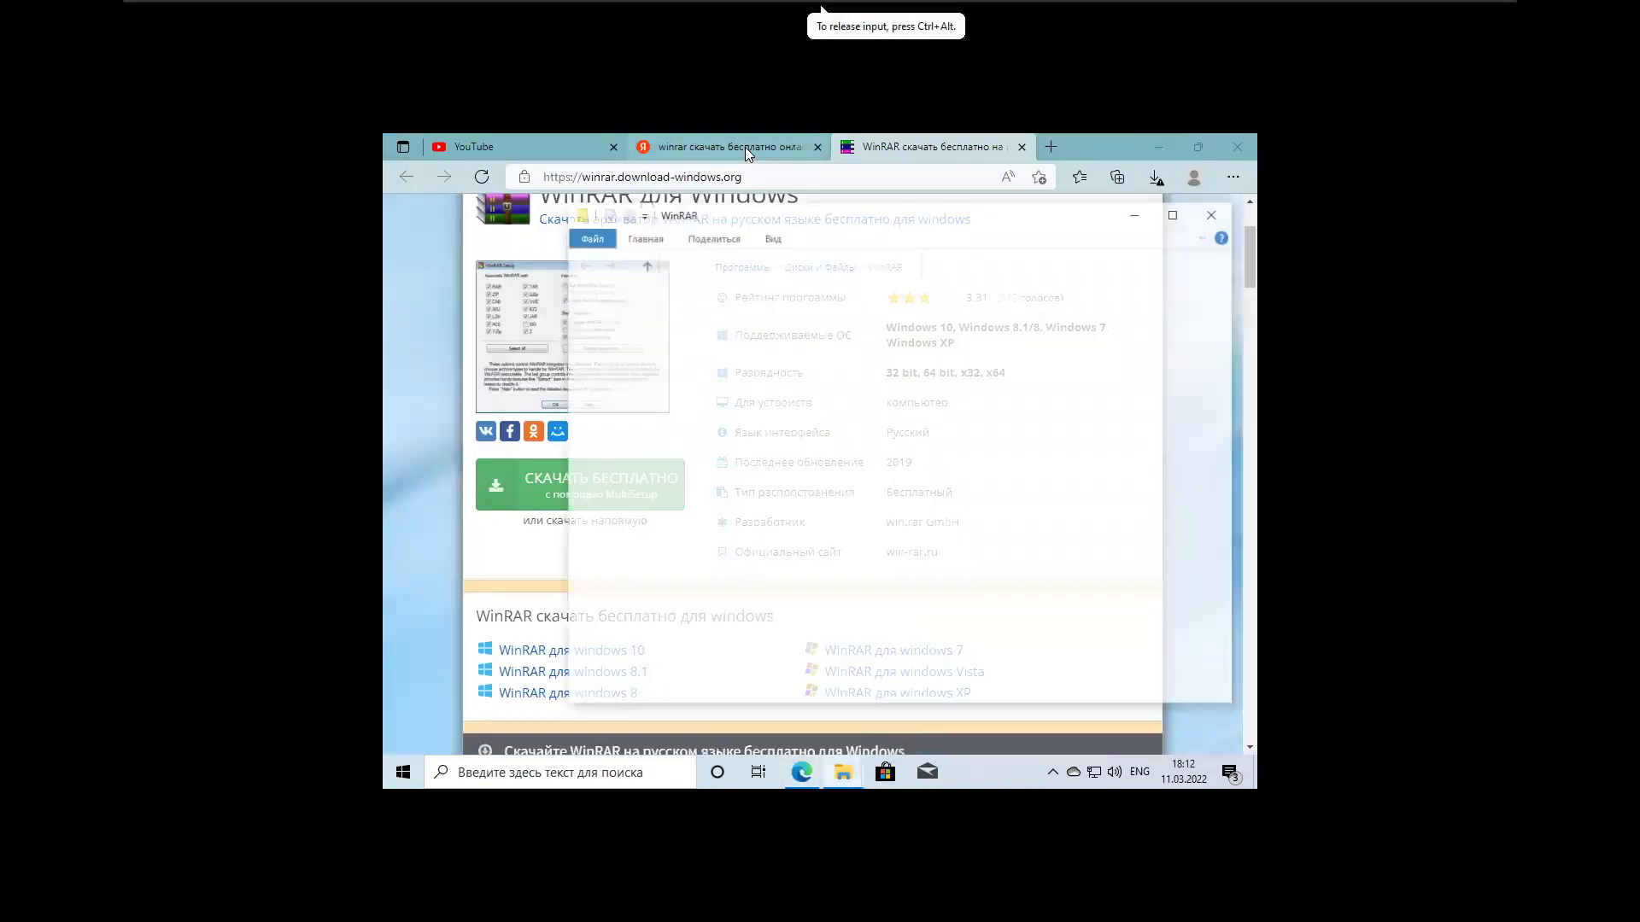
{"action": "left_click", "coordinate": [1221, 214]}
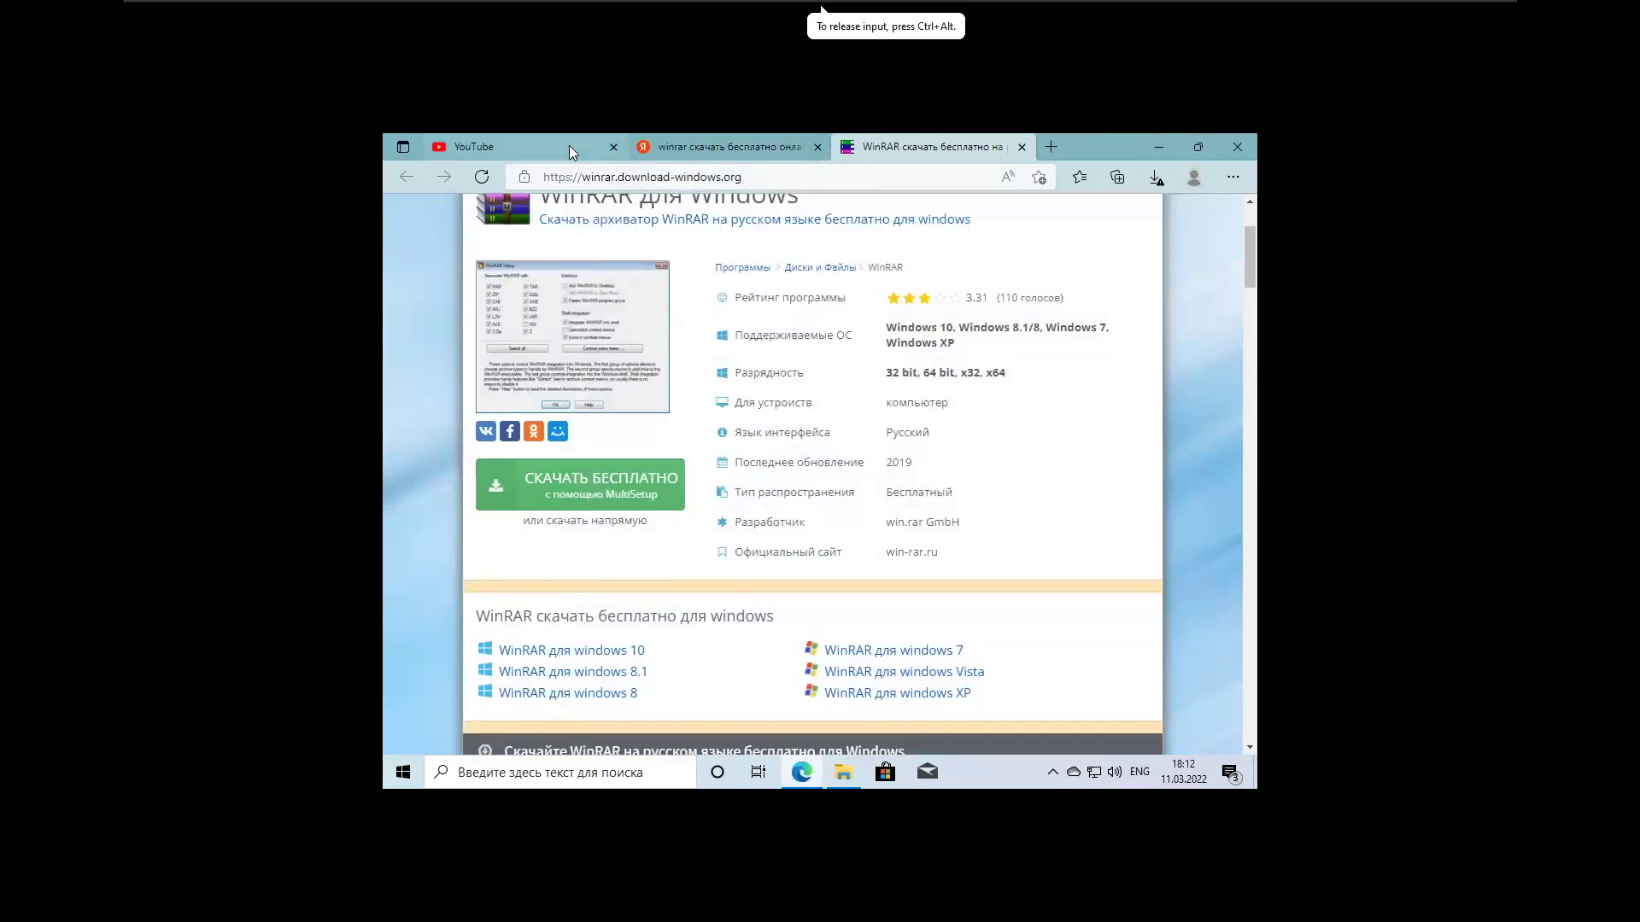
{"action": "left_click", "coordinate": [568, 145]}
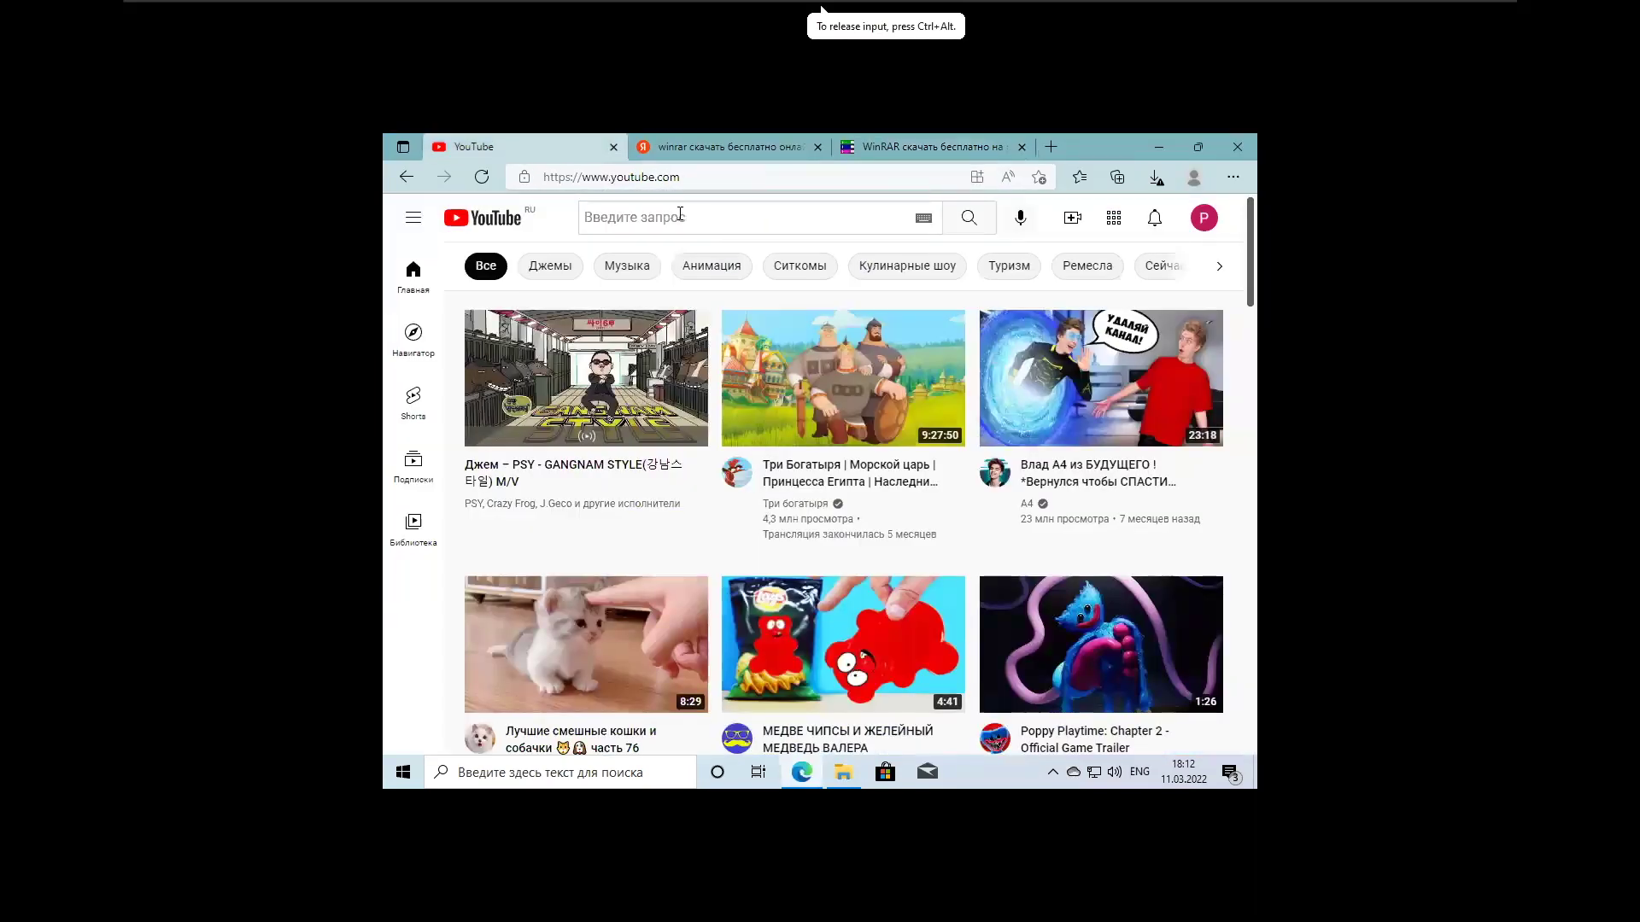
Search YouTube for "Смешное видео про животных 2022", look through the results and clear the query
{"action": "left_click", "coordinate": [680, 215]}
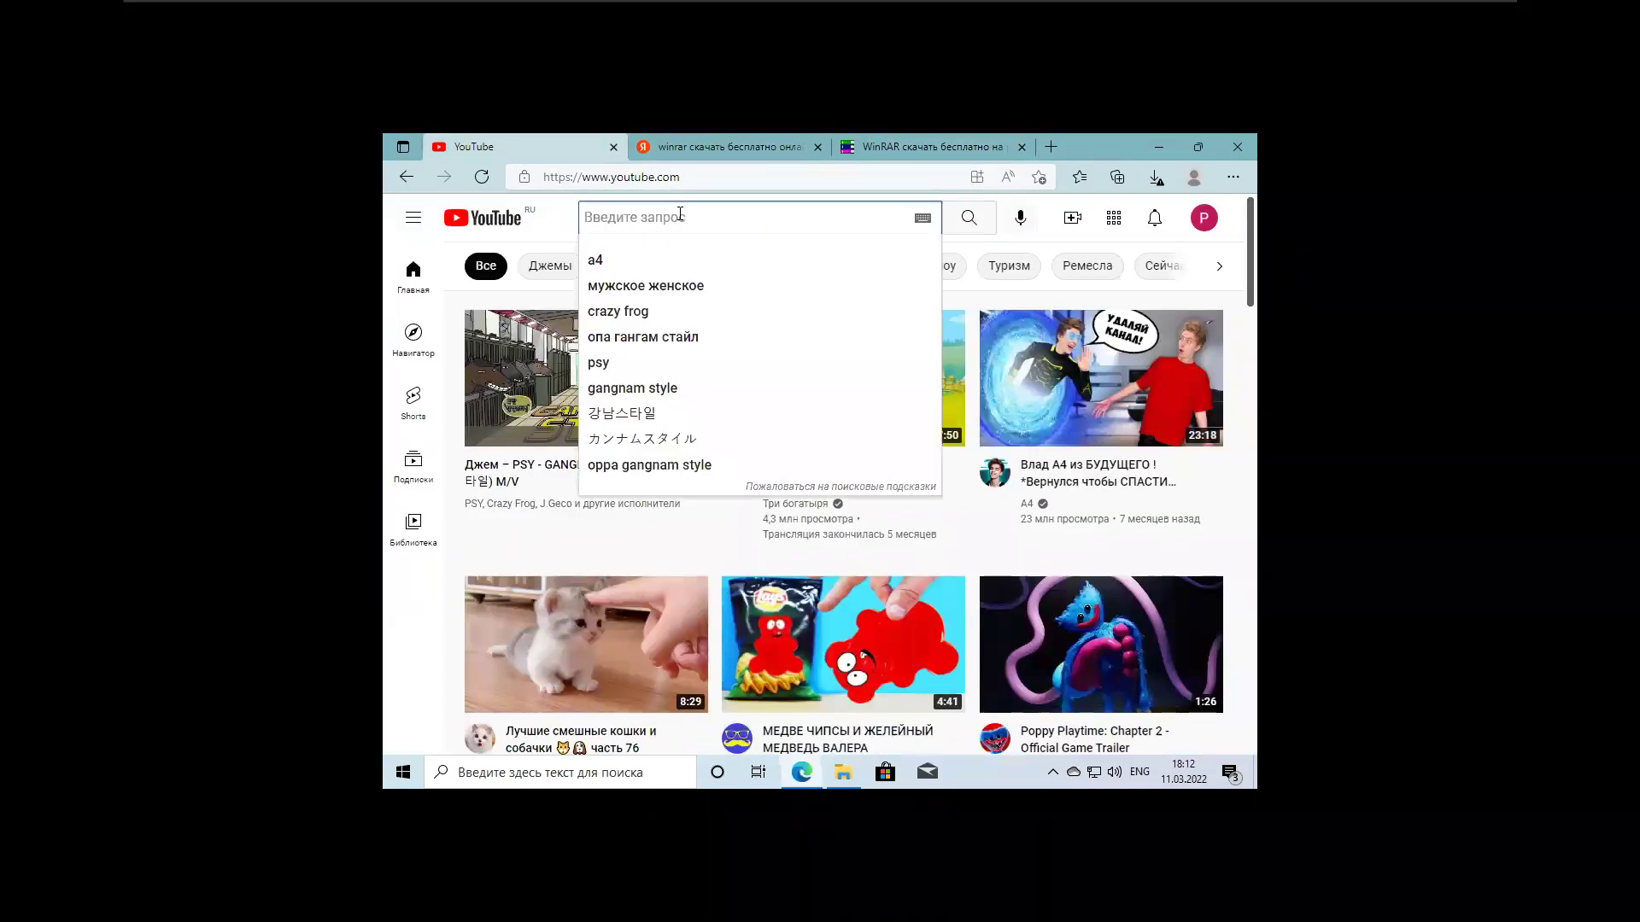
{"action": "key", "text": "alt+shift"}
{"action": "type", "text": "Смешное в"}
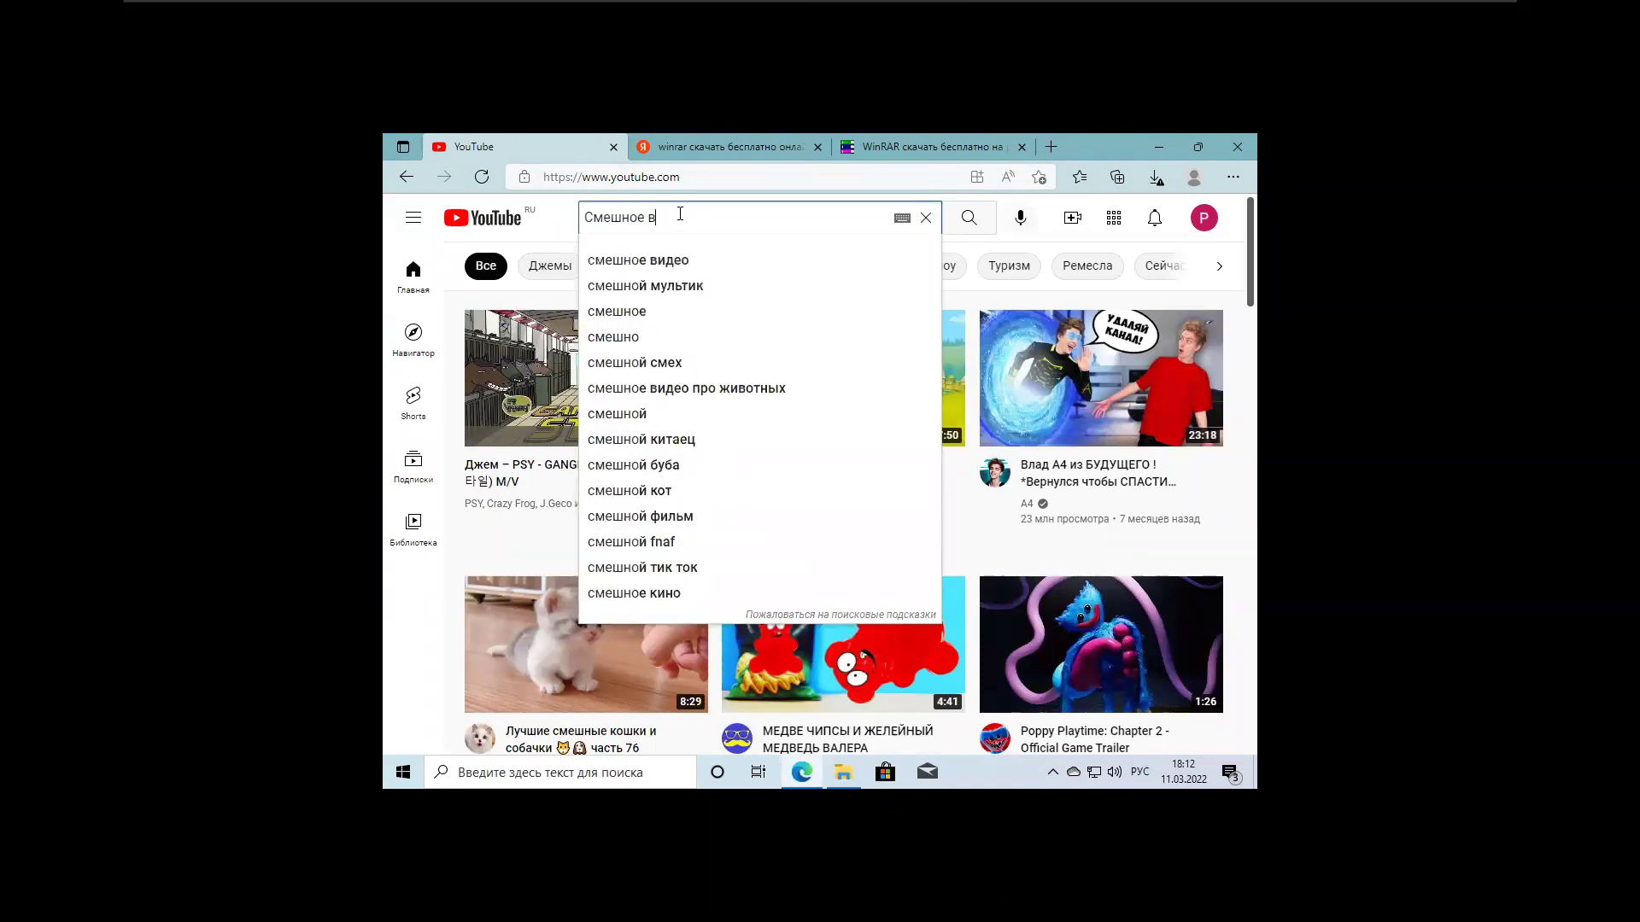
{"action": "type", "text": "идео про жи"}
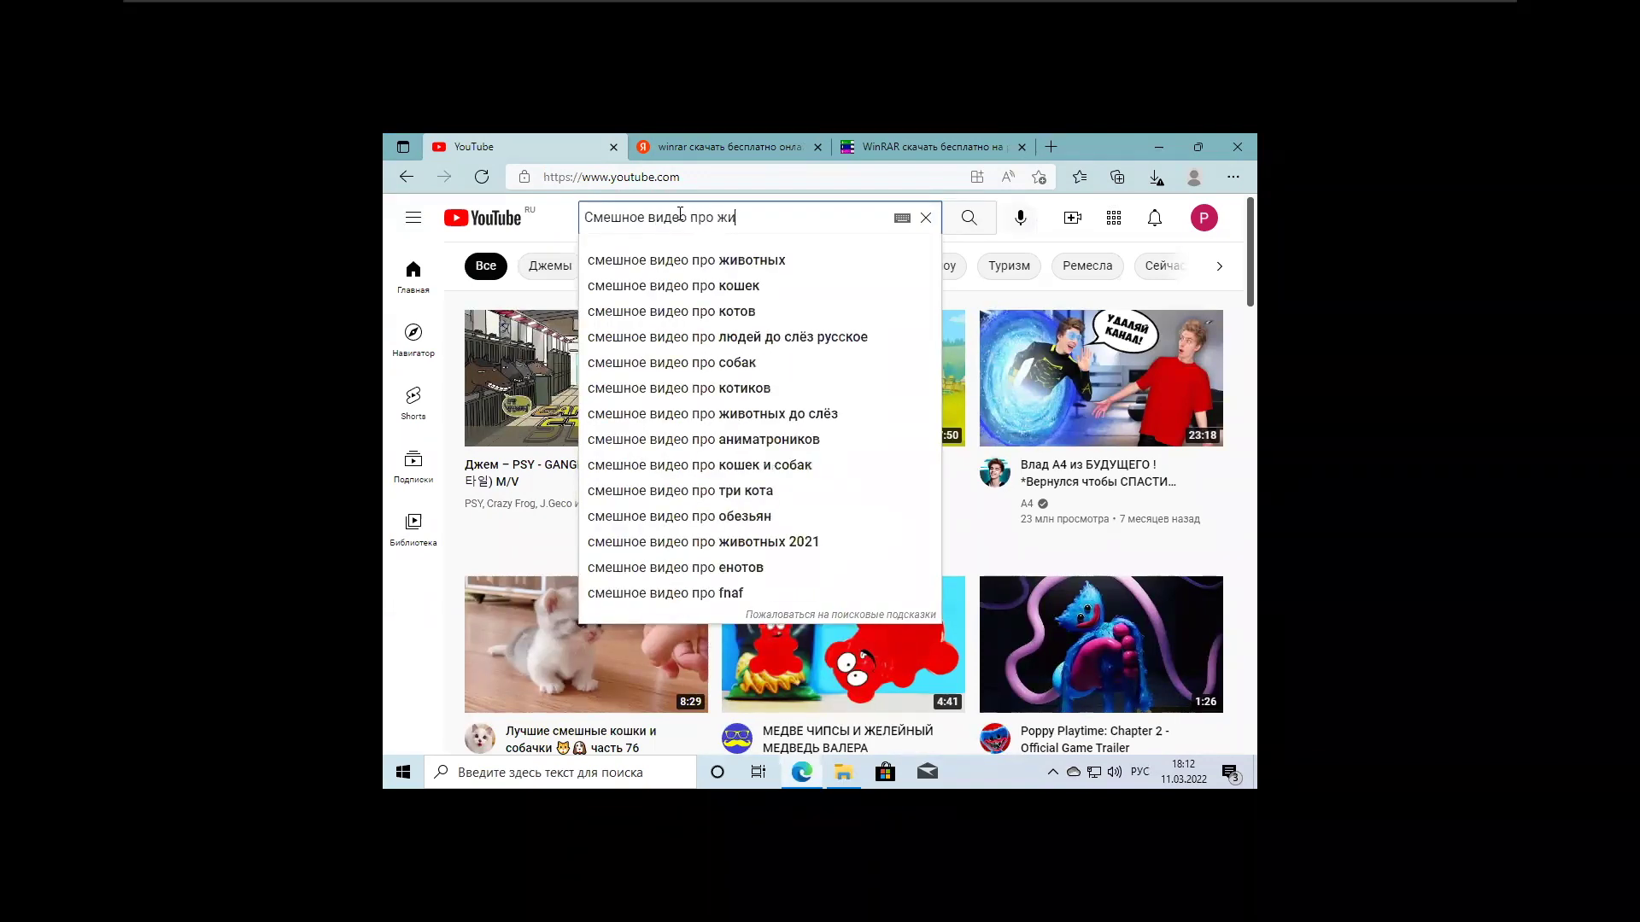
{"action": "type", "text": "вотных 2022"}
{"action": "key", "text": "Return"}
{"action": "scroll", "coordinate": [884, 430], "scroll_direction": "down", "scroll_amount": 2}
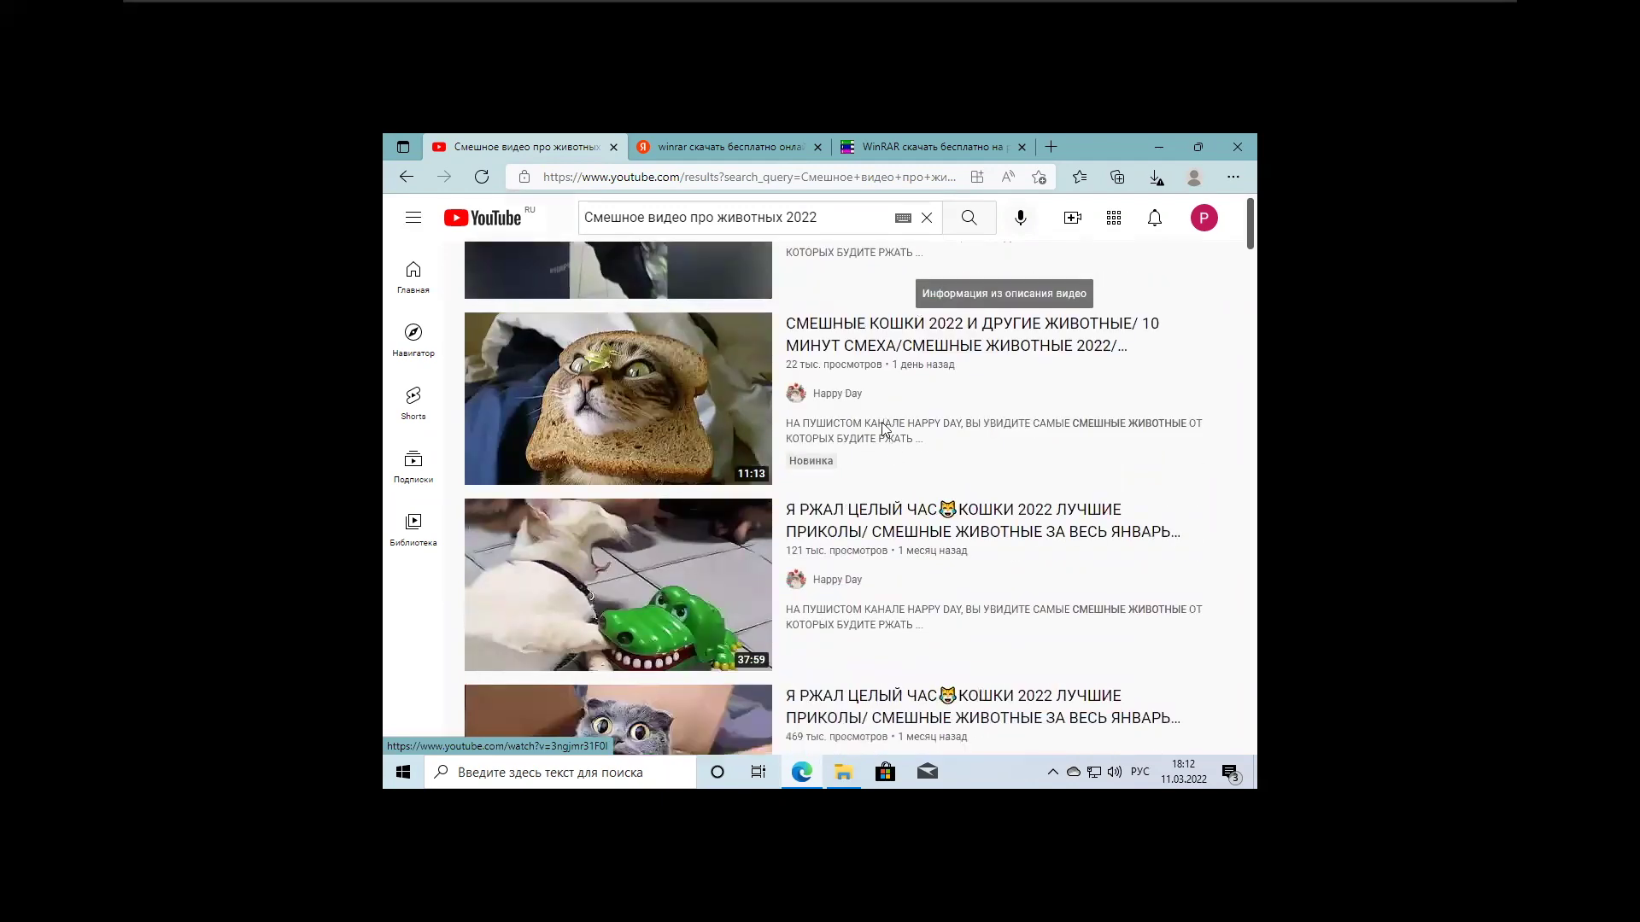
{"action": "scroll", "coordinate": [884, 430], "scroll_direction": "up", "scroll_amount": 3}
{"action": "triple_click", "coordinate": [589, 217]}
{"action": "key", "text": "BackSpace"}
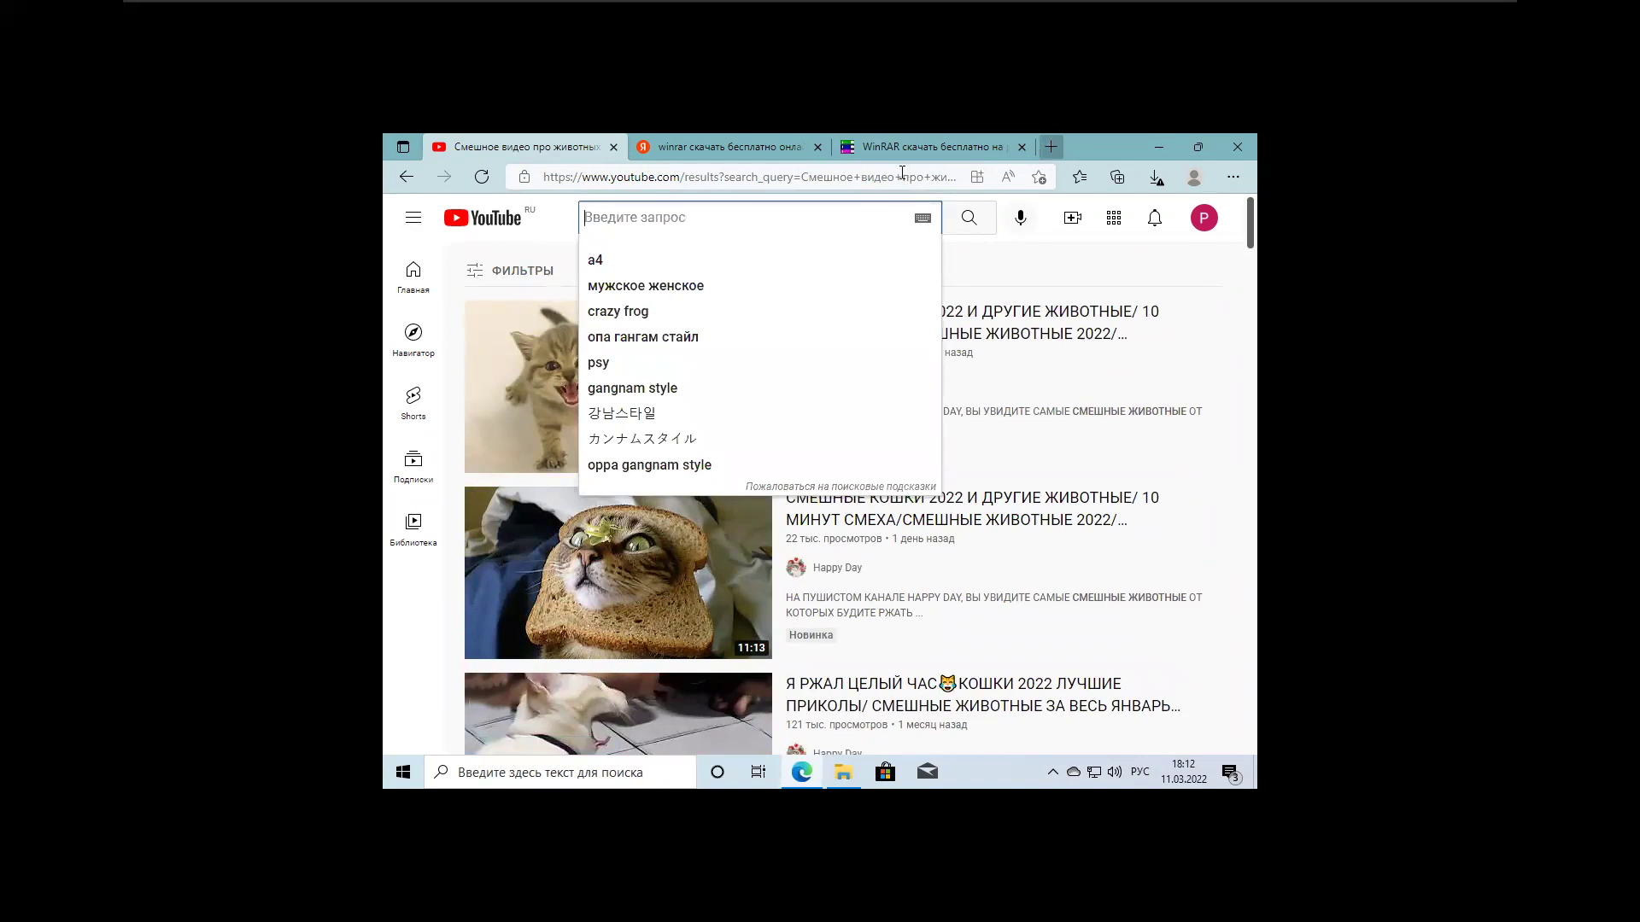
Open a new browser tab and enter "Yandex" as the address, using the English keyboard layout
{"action": "key", "text": "ctrl+t"}
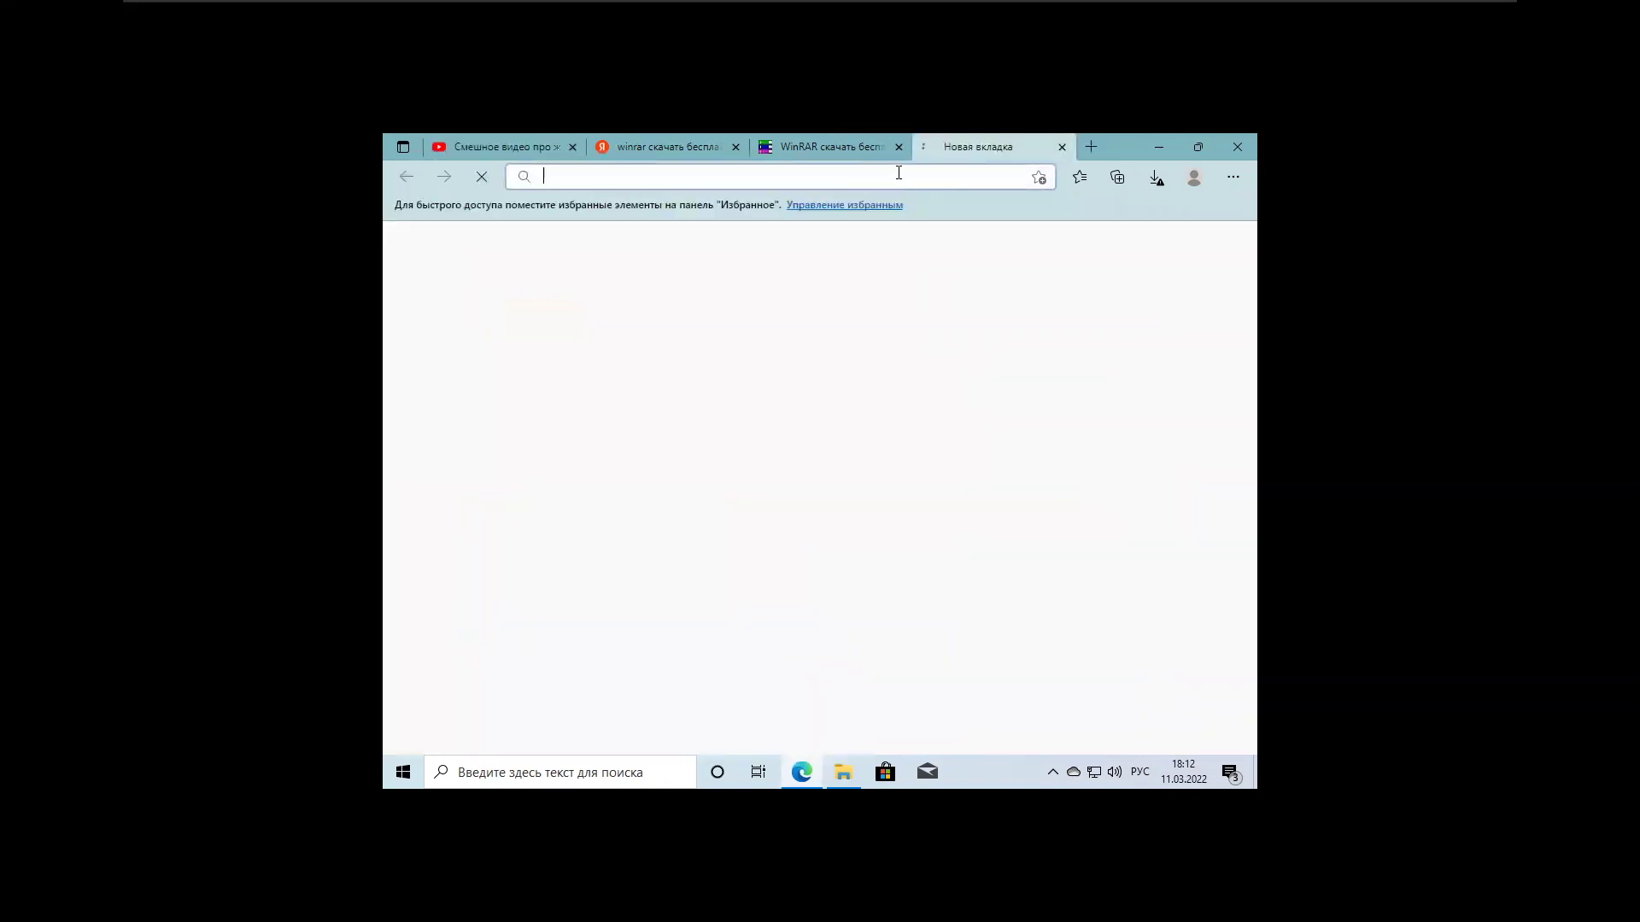
{"action": "key", "text": "alt+shift"}
{"action": "type", "text": "Yandre"}
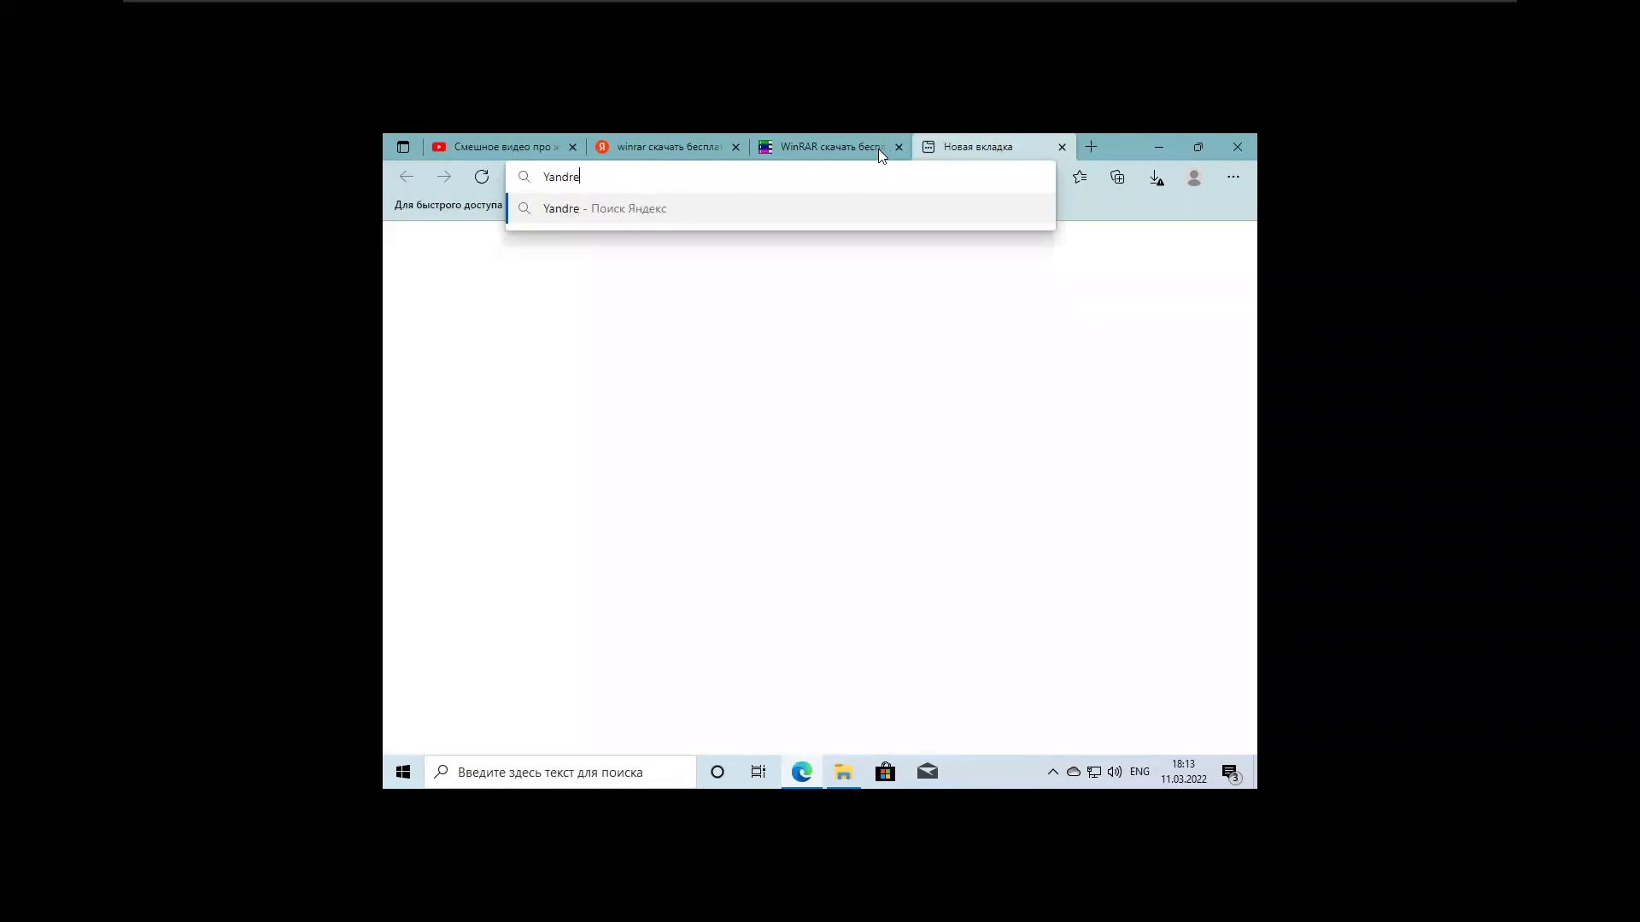
{"action": "key", "text": "BackSpace"}
{"action": "key", "text": "BackSpace"}
{"action": "type", "text": "ex"}
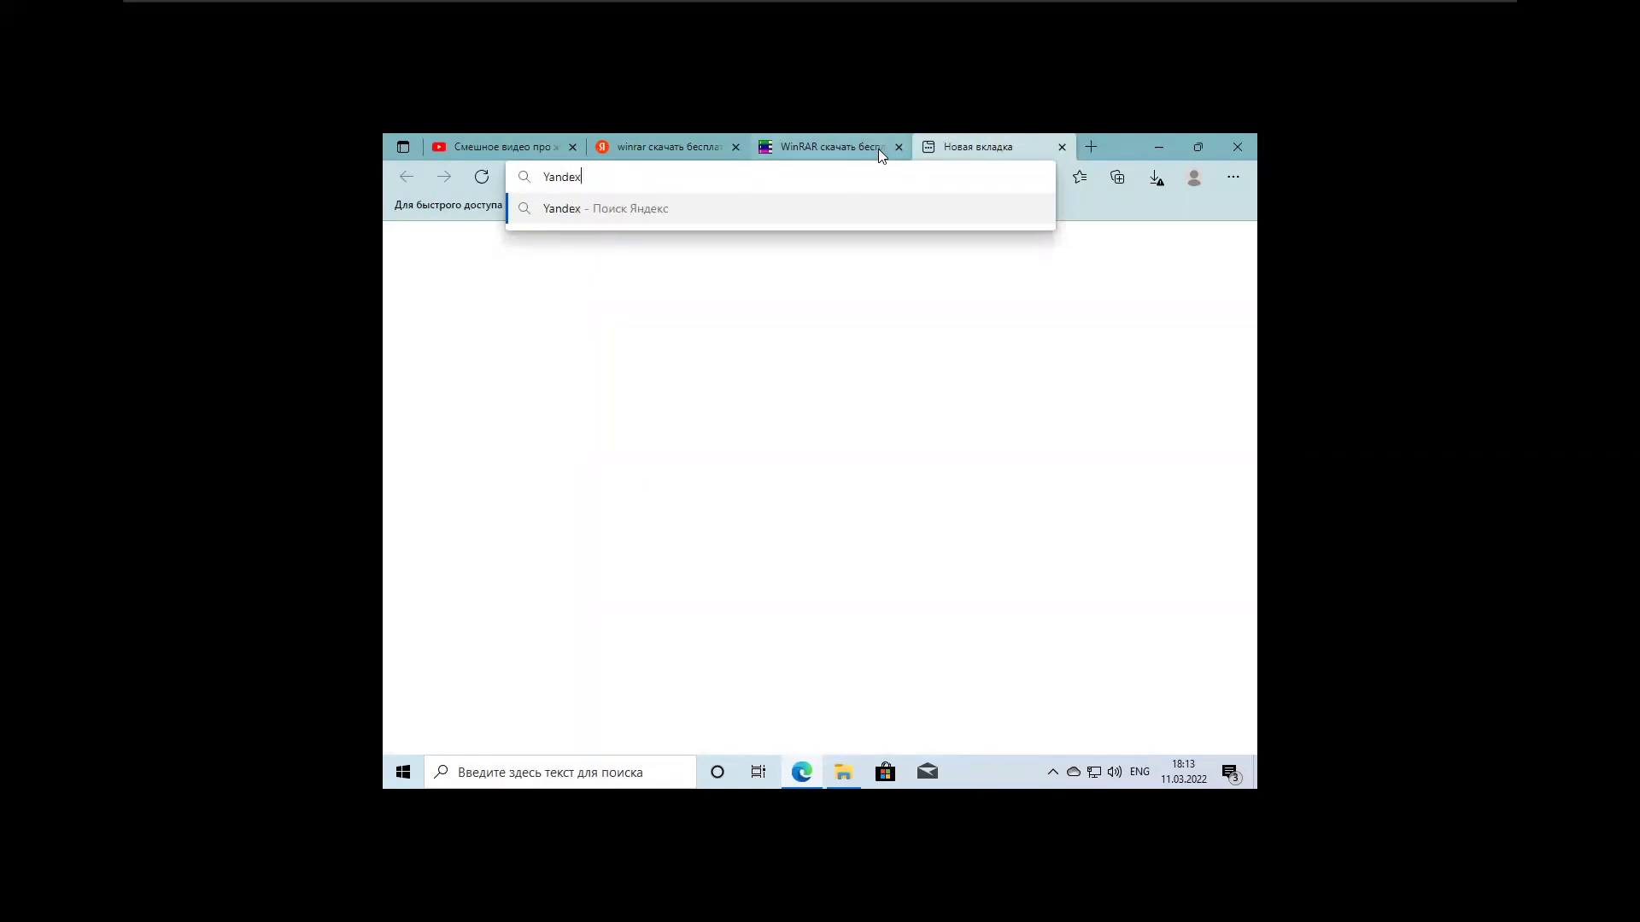
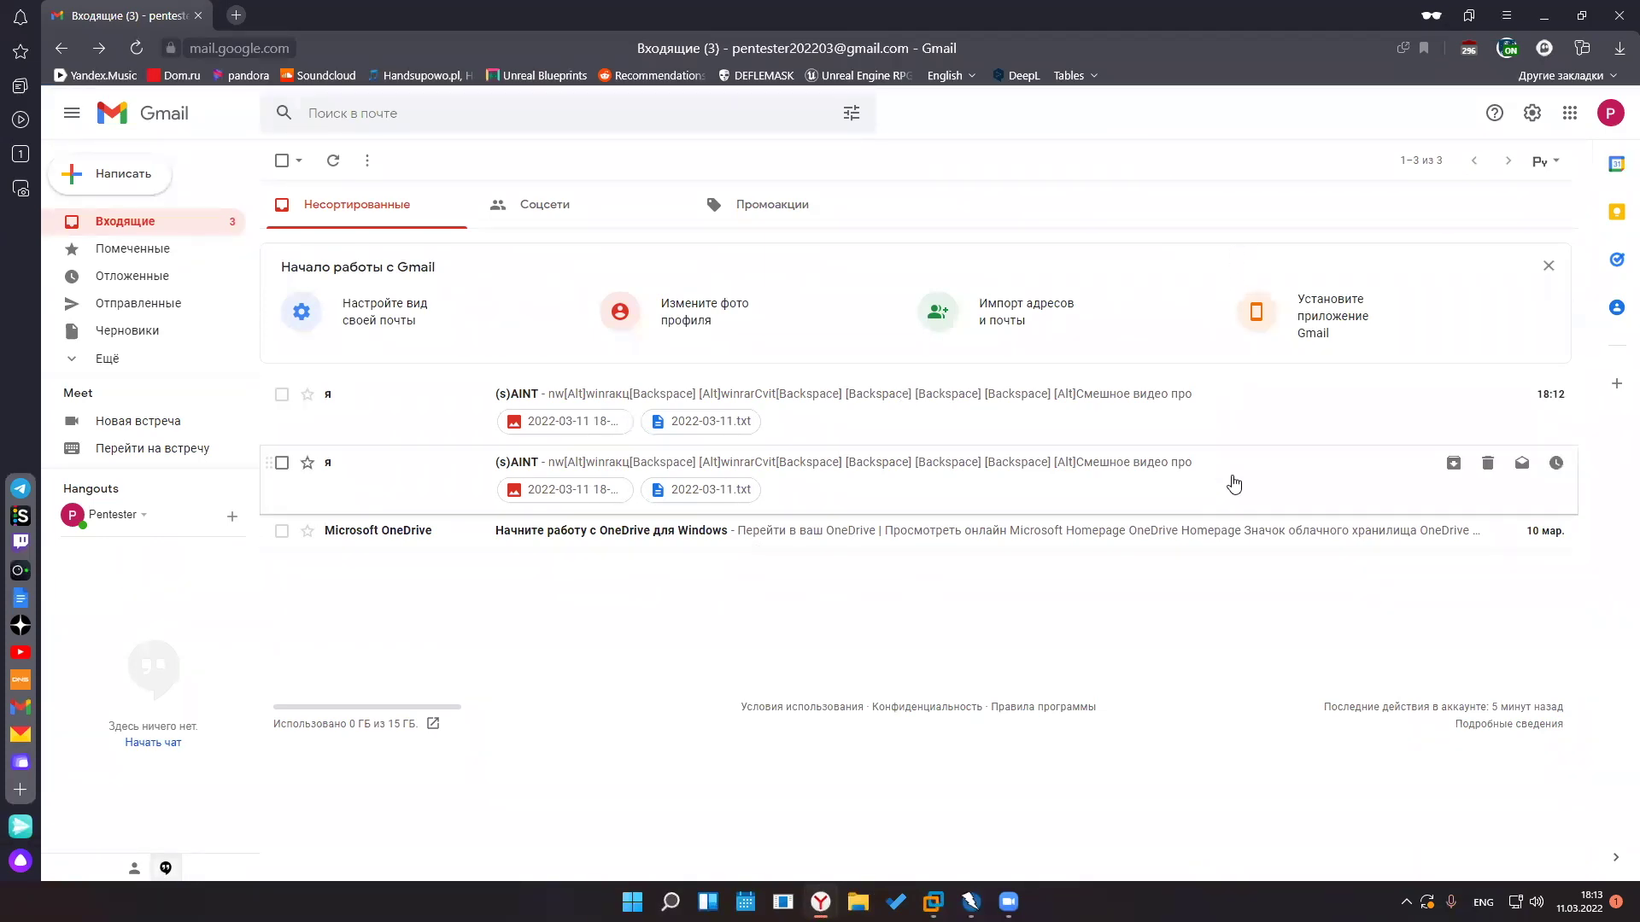
In Gmail, open the second (s)AINT message and examine the keystroke log in its 2022-03-11.txt attachment
{"action": "left_click", "coordinate": [1234, 484]}
{"action": "mouse_move", "coordinate": [388, 450]}
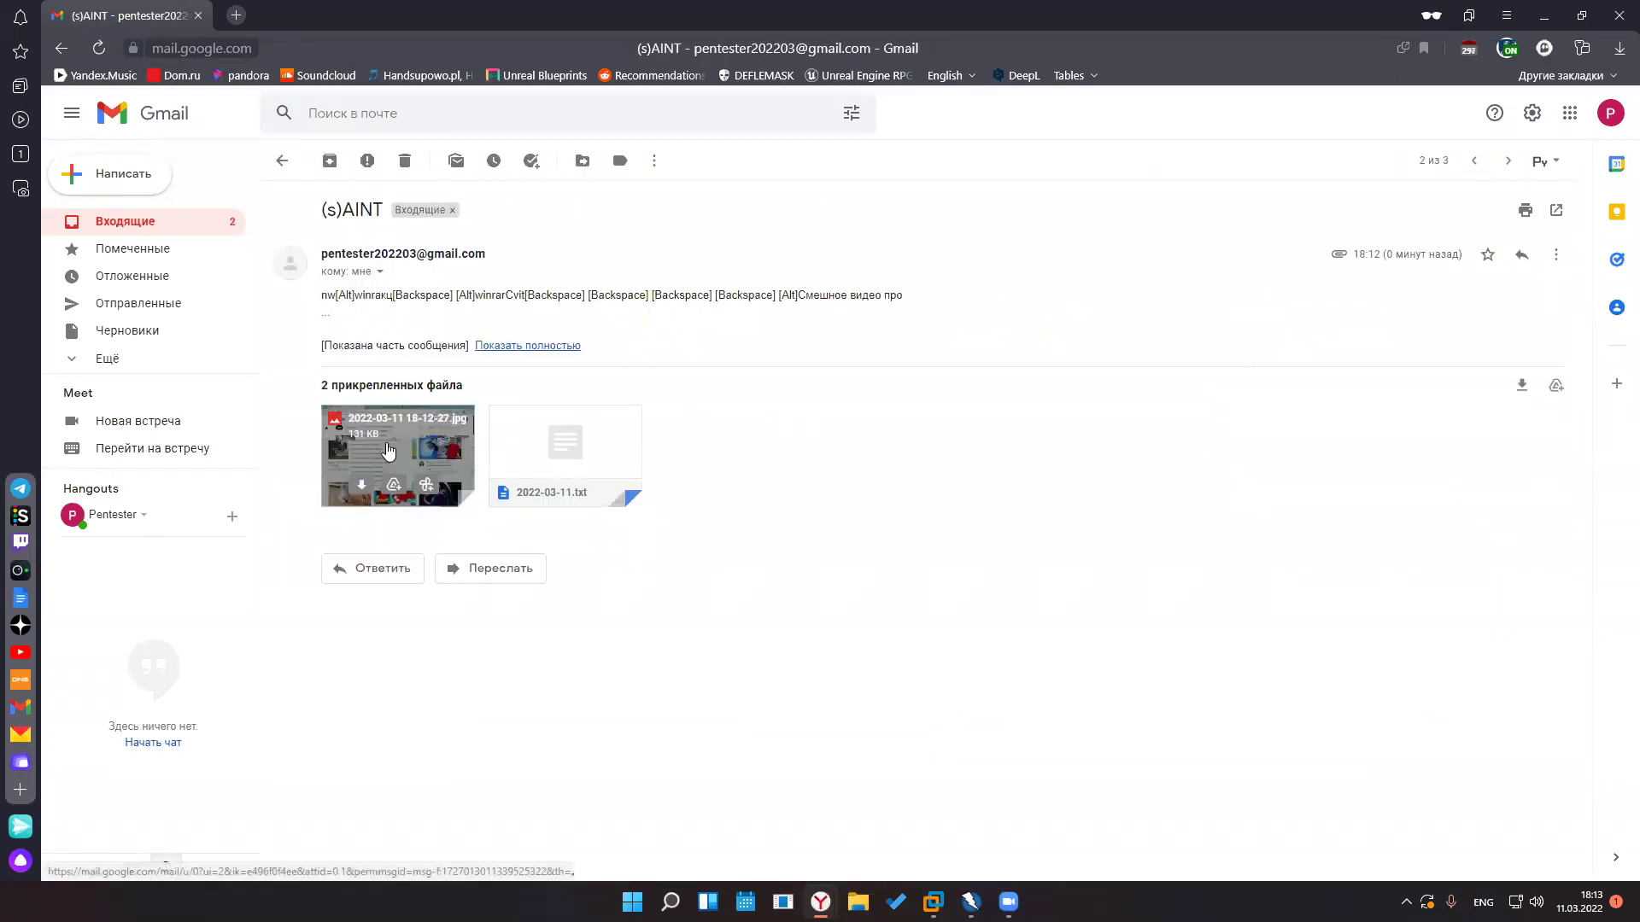
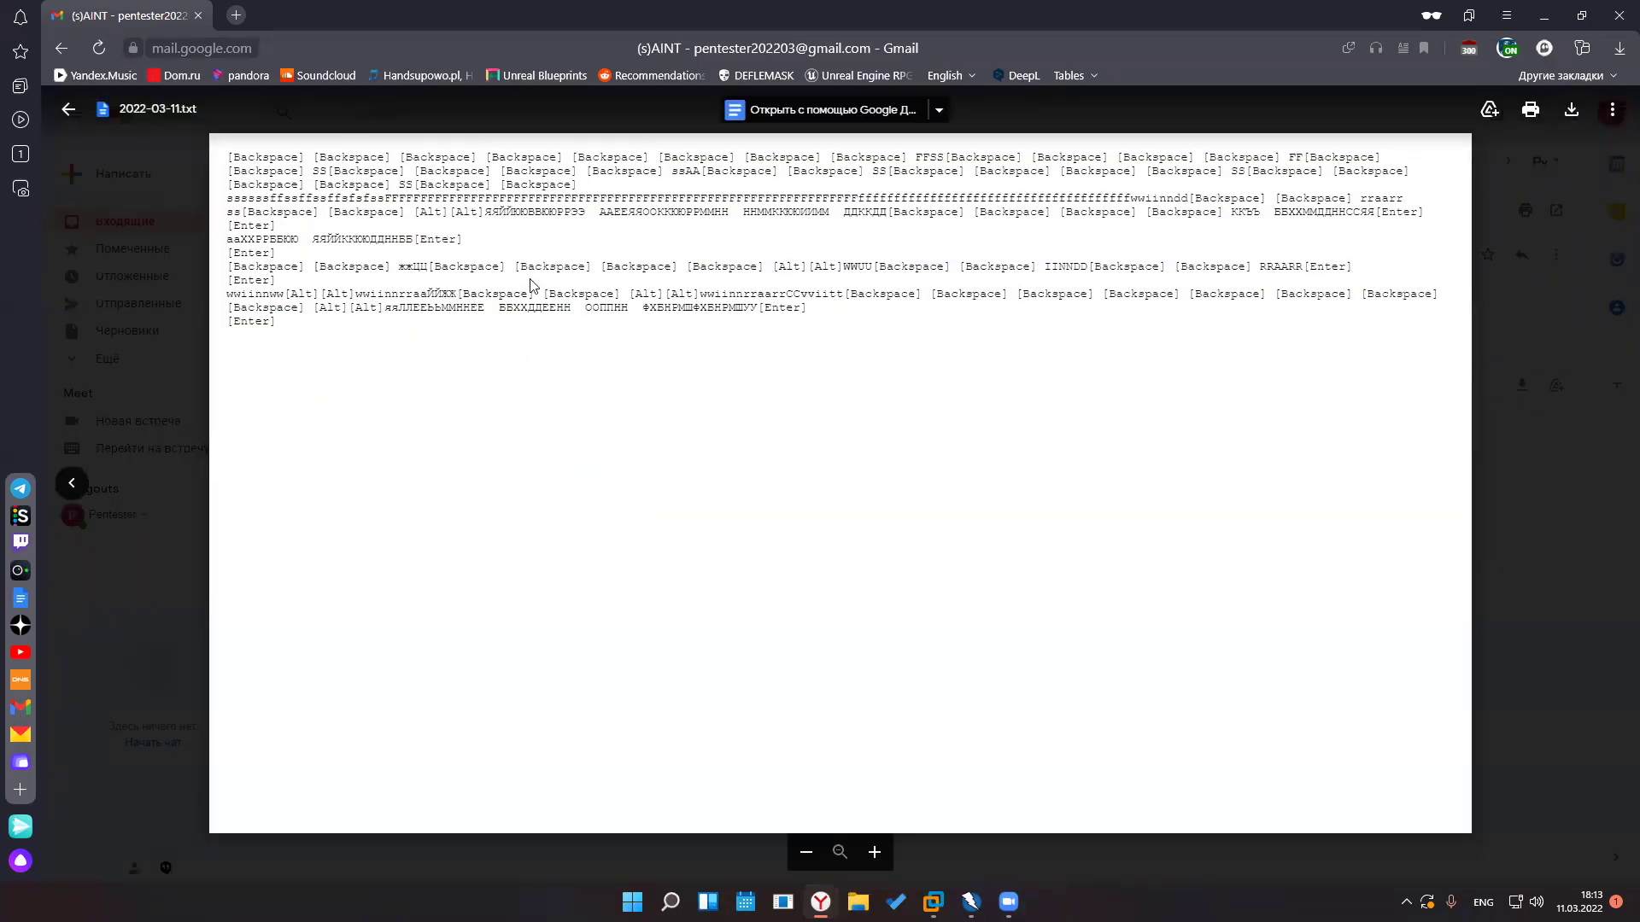
{"action": "left_click_drag", "start_coordinate": [531, 284], "coordinate": [556, 330]}
{"action": "left_click", "coordinate": [556, 330]}
{"action": "left_click_drag", "start_coordinate": [784, 309], "coordinate": [792, 344]}
{"action": "left_click", "coordinate": [744, 211]}
{"action": "left_click", "coordinate": [792, 344]}
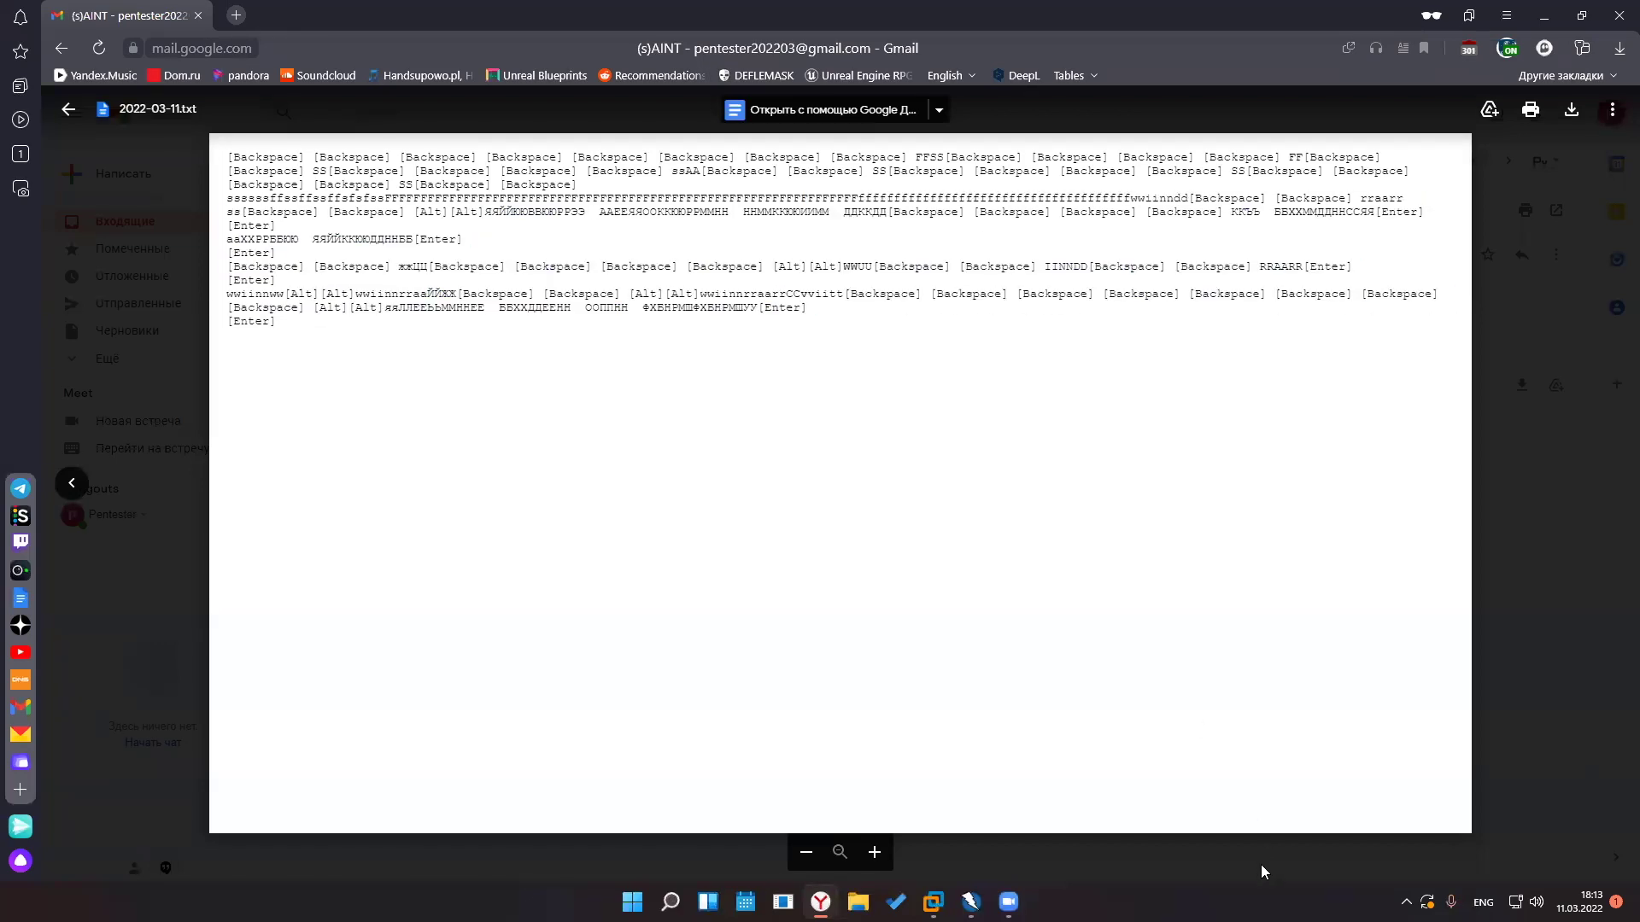
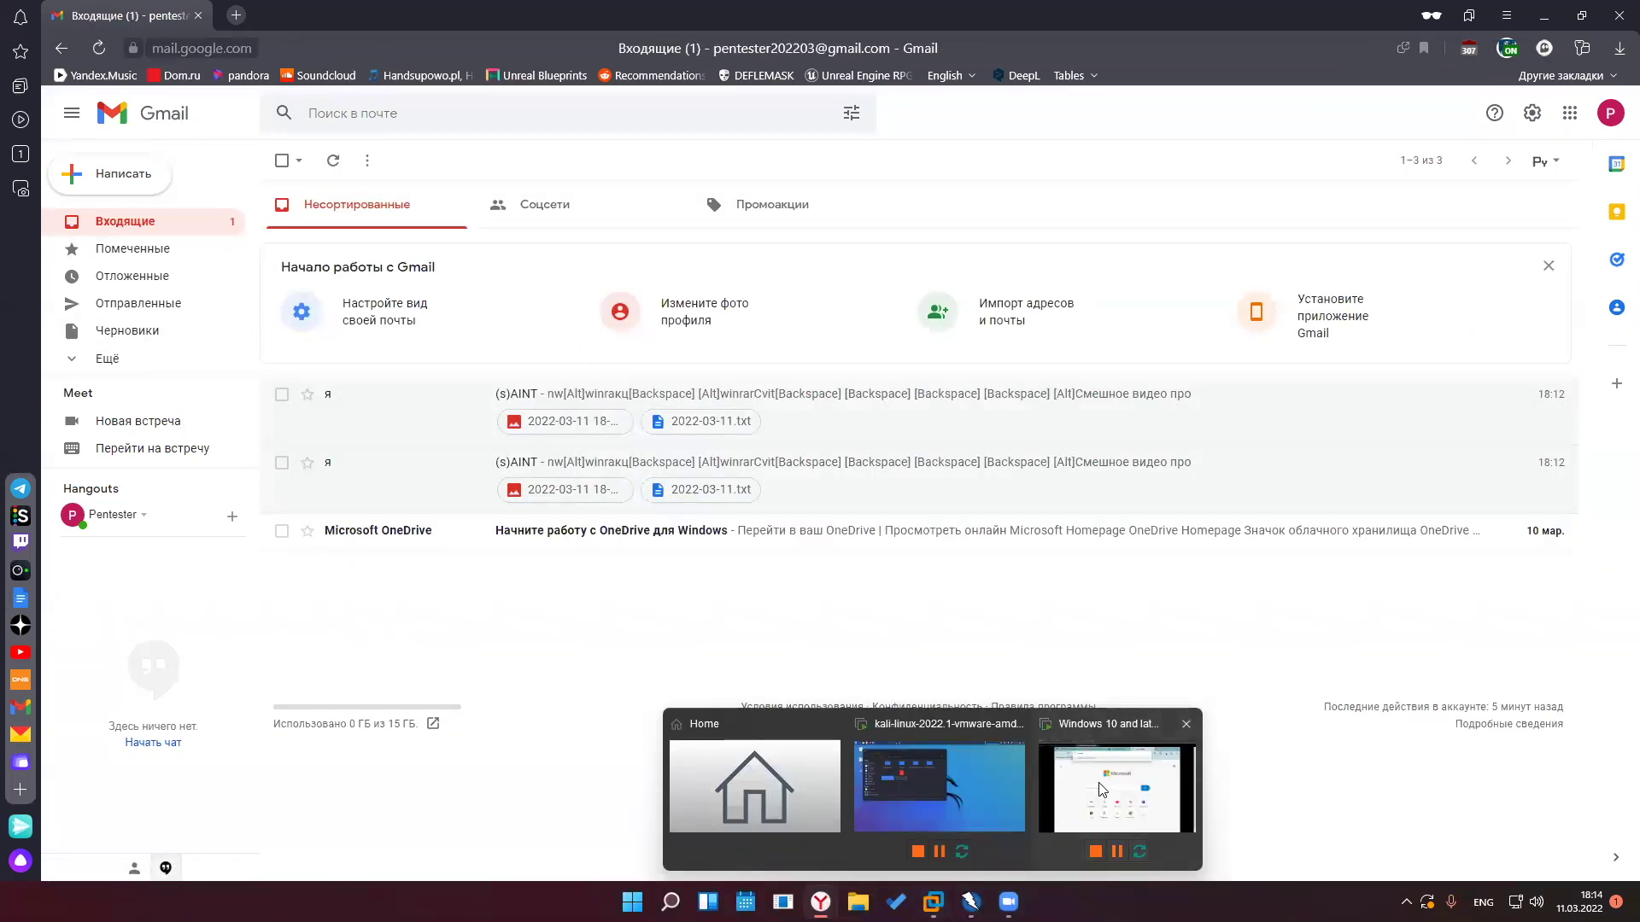
Switch back to the Windows 10 virtual machine and minimize its browser to show the desktop
{"action": "left_click", "coordinate": [1102, 790]}
{"action": "left_click", "coordinate": [1598, 72]}
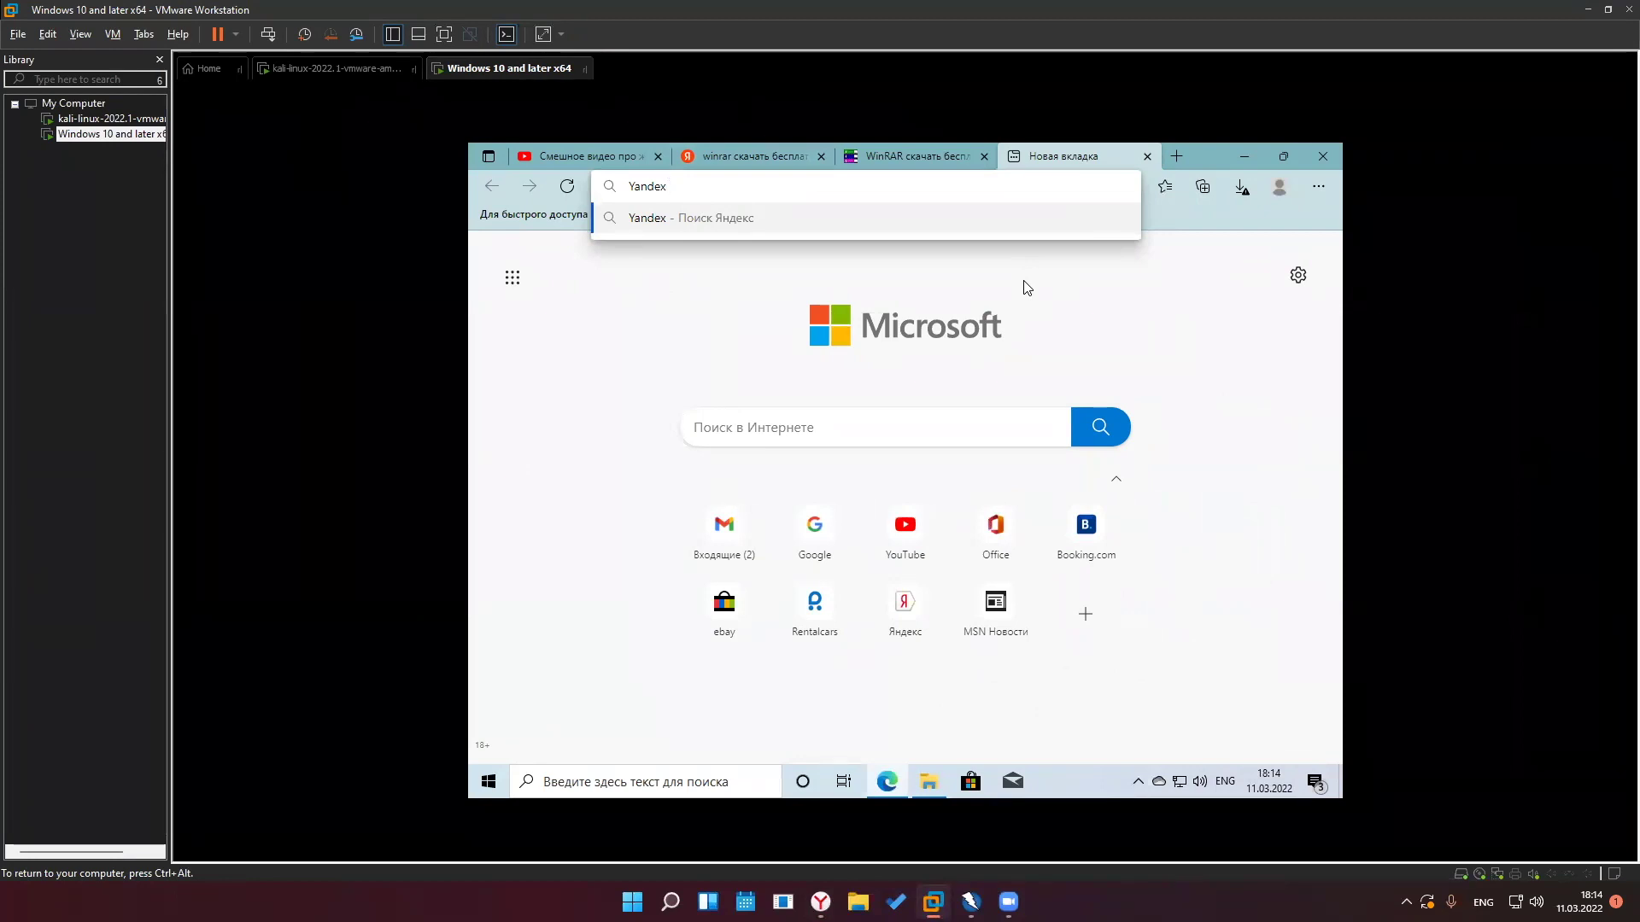
{"action": "left_click", "coordinate": [1238, 152]}
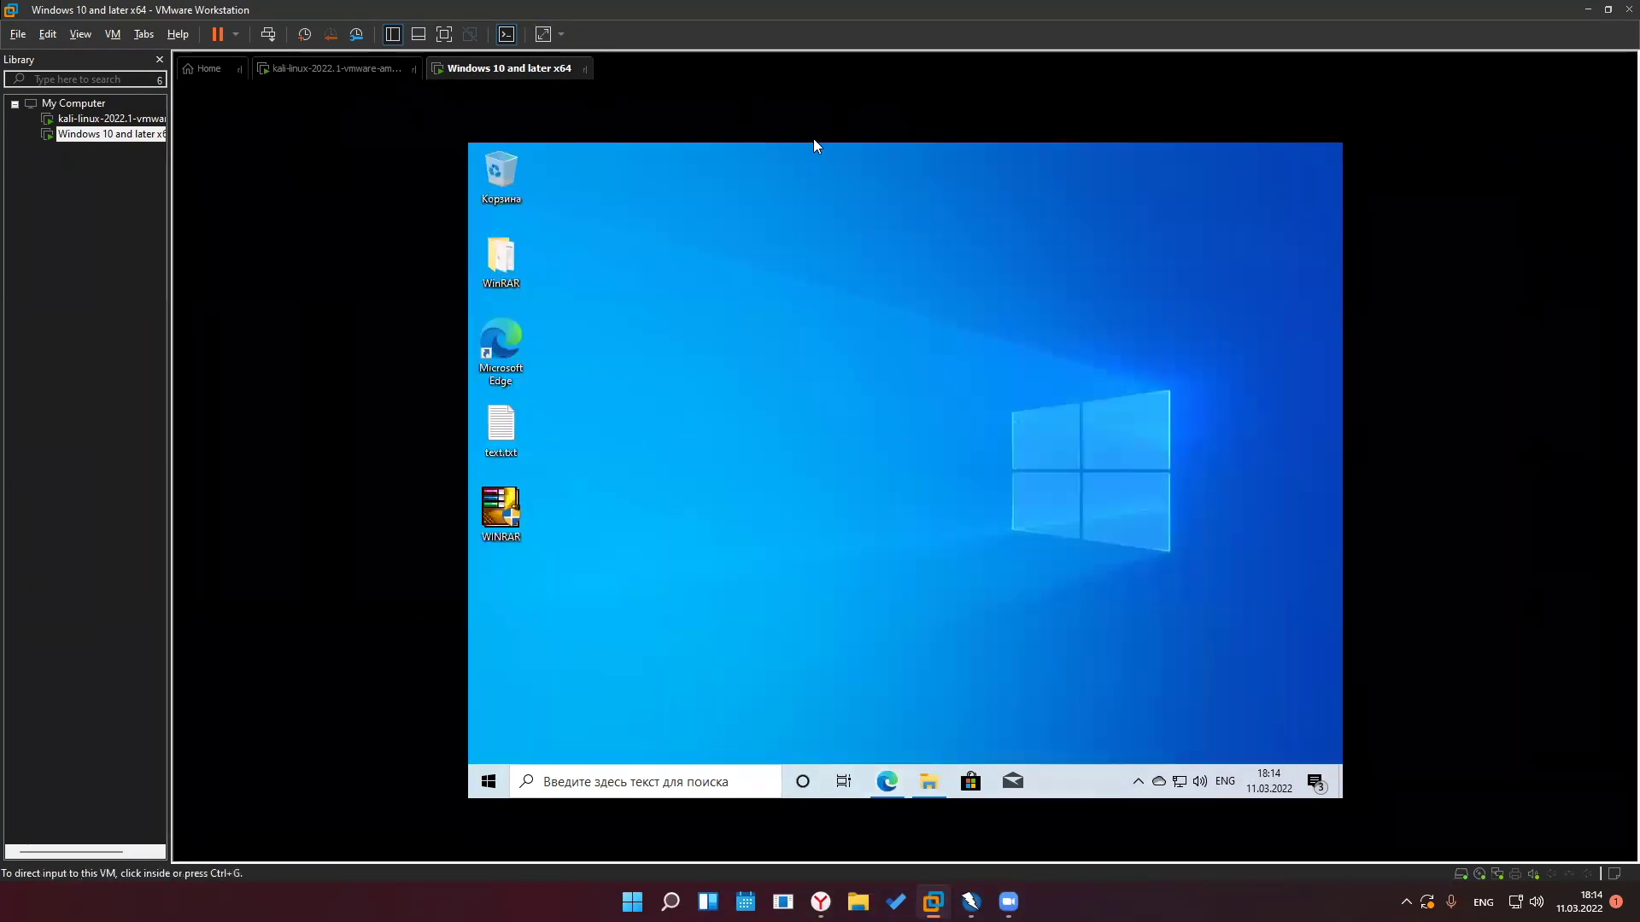
{"action": "left_click_drag", "start_coordinate": [792, 151], "coordinate": [907, 403]}
{"action": "left_click_drag", "start_coordinate": [825, 221], "coordinate": [478, 752]}
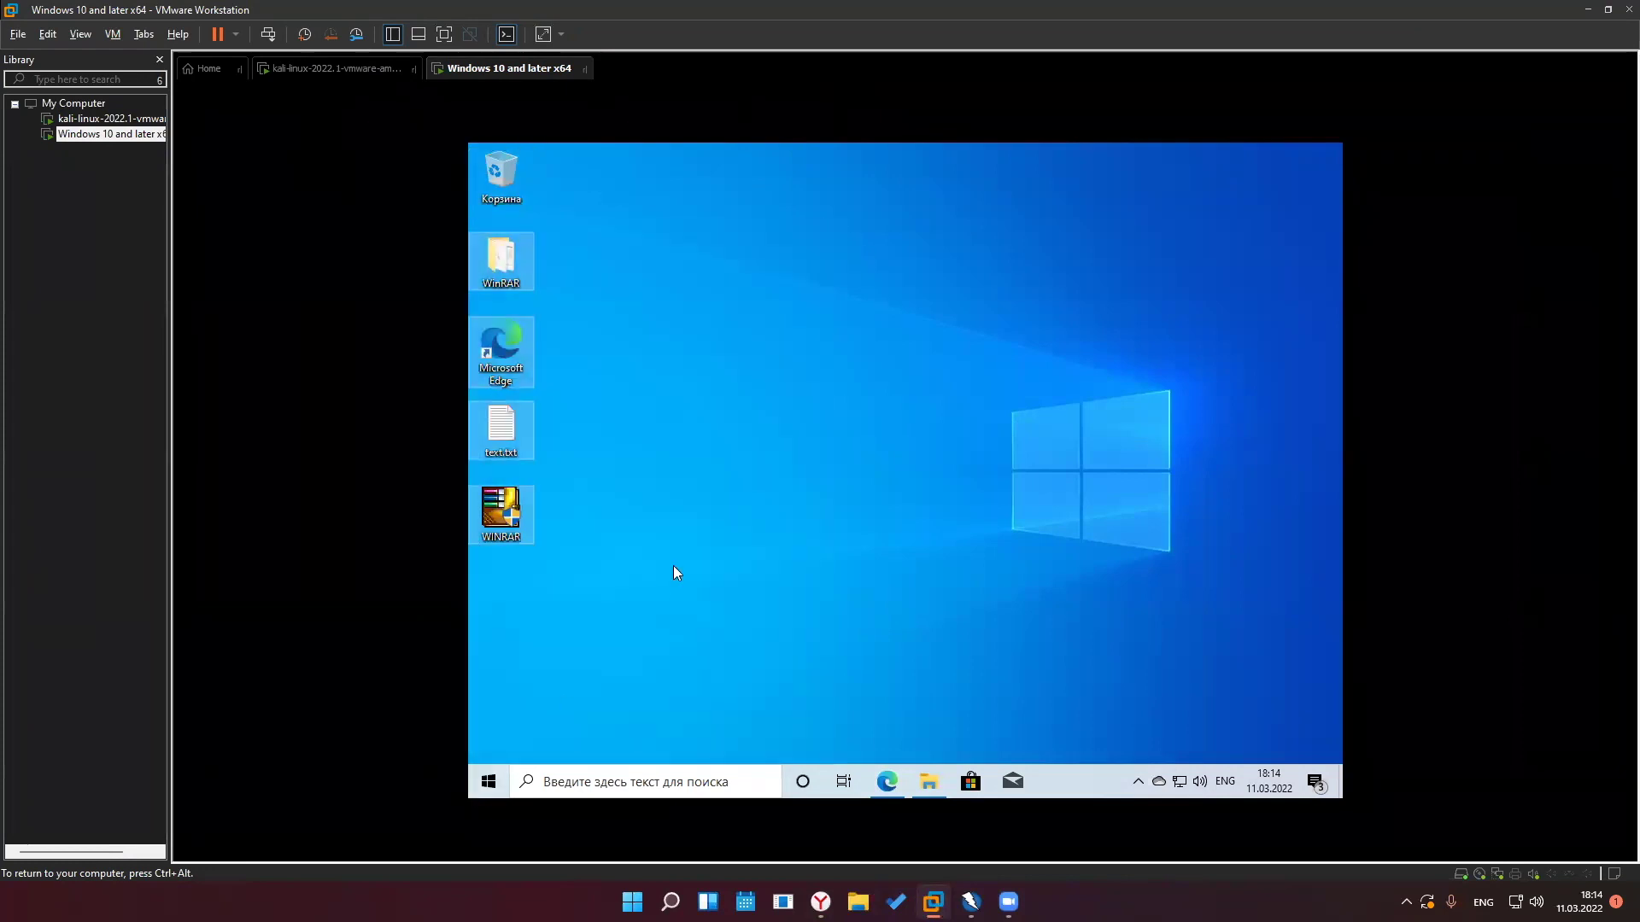
Open the WinRAR folder on the virtual machine's desktop, look at the saint-1.0-jar-with-dependencies files and return to the desktop
{"action": "left_click", "coordinate": [673, 566]}
{"action": "double_click", "coordinate": [500, 258]}
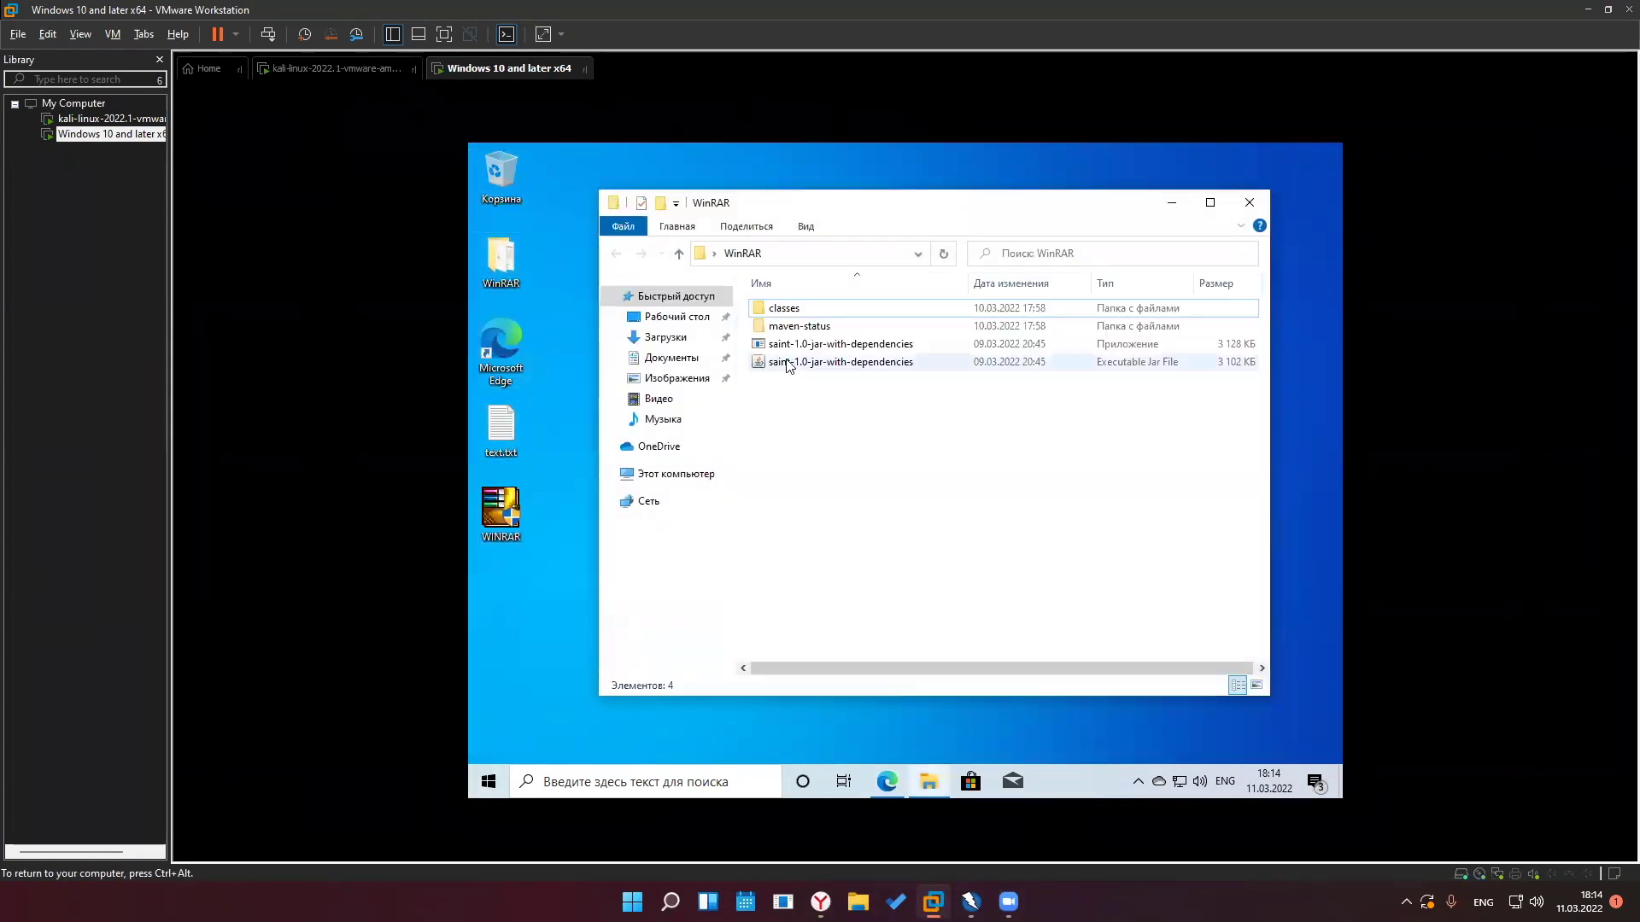
{"action": "left_click", "coordinate": [790, 362]}
{"action": "key", "text": "super+d"}
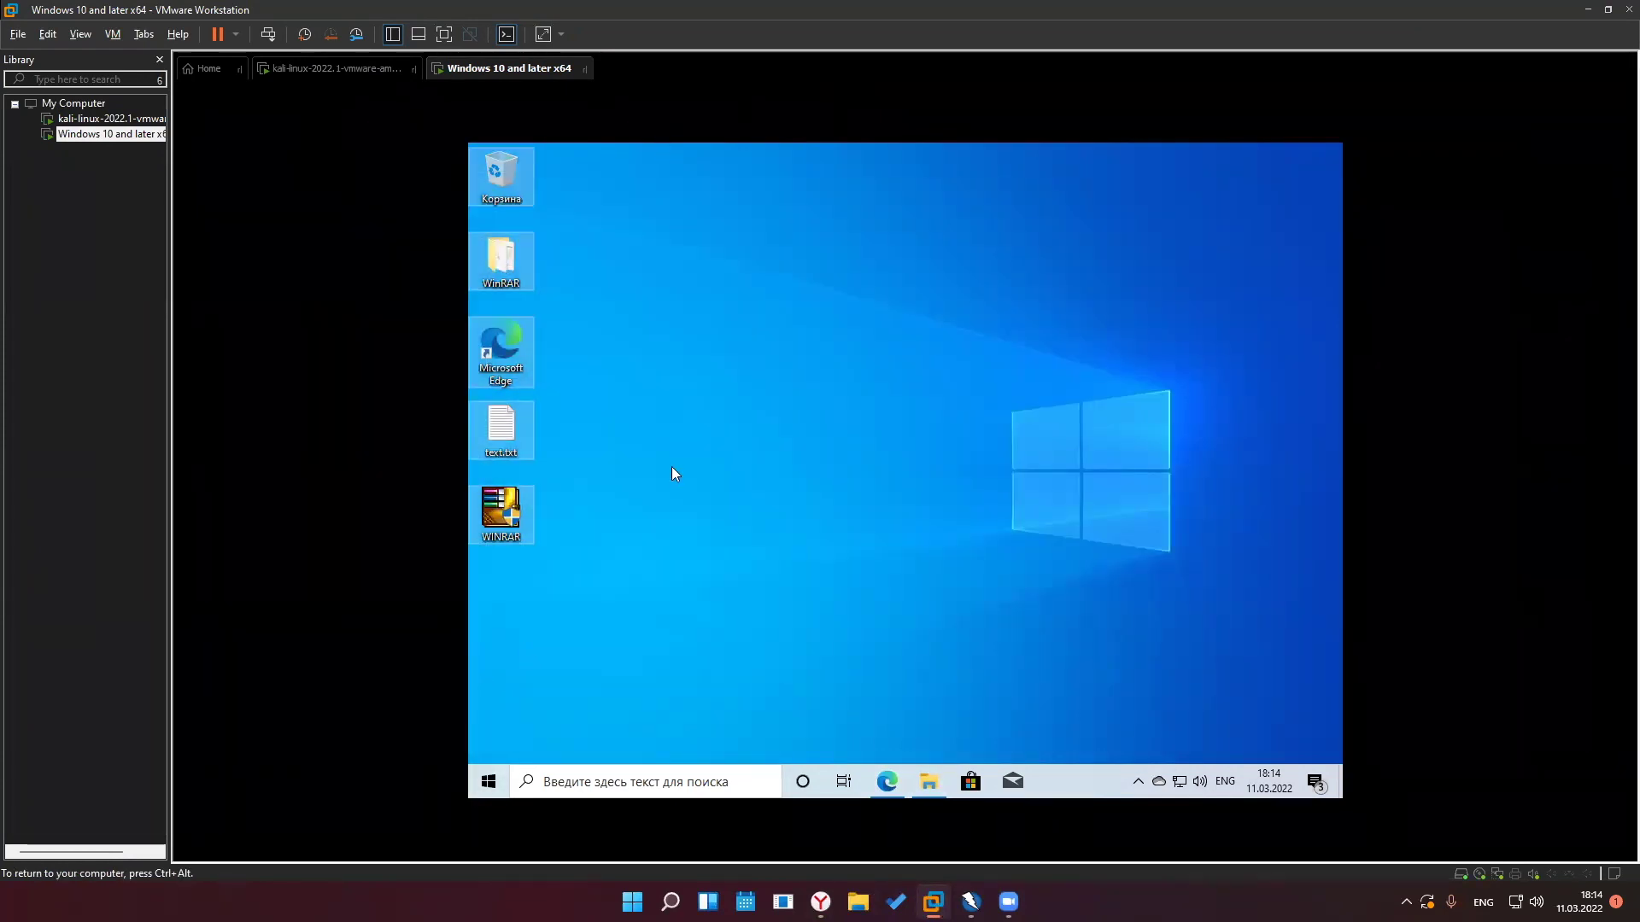
{"action": "left_click_drag", "start_coordinate": [679, 153], "coordinate": [478, 649]}
{"action": "left_click", "coordinate": [521, 512]}
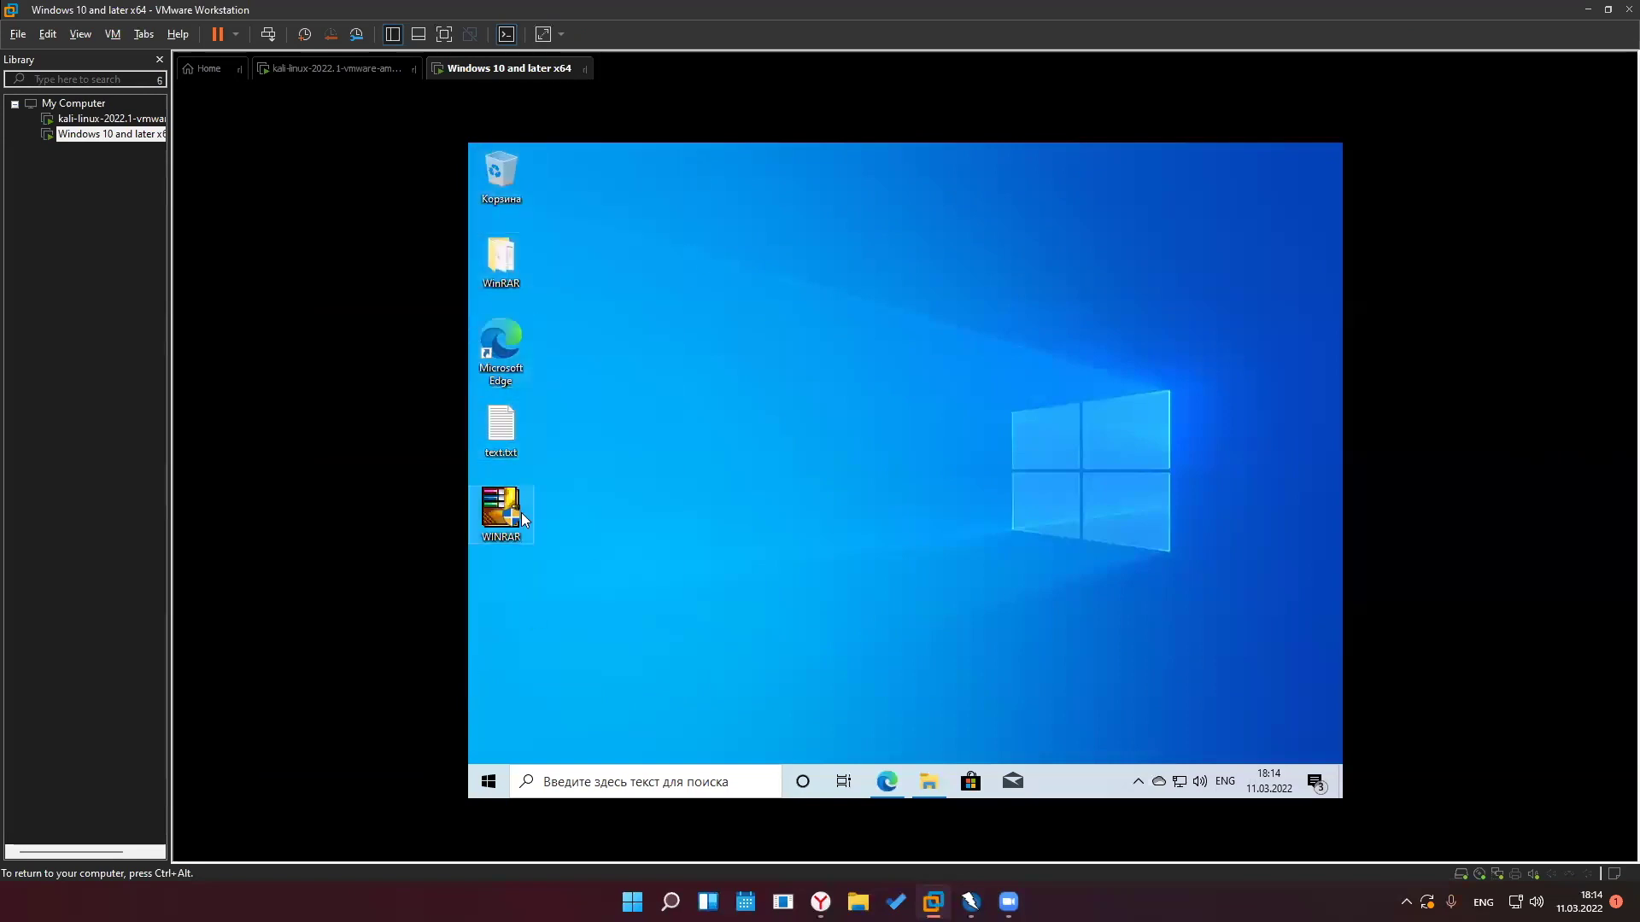
{"action": "left_click", "coordinate": [768, 493]}
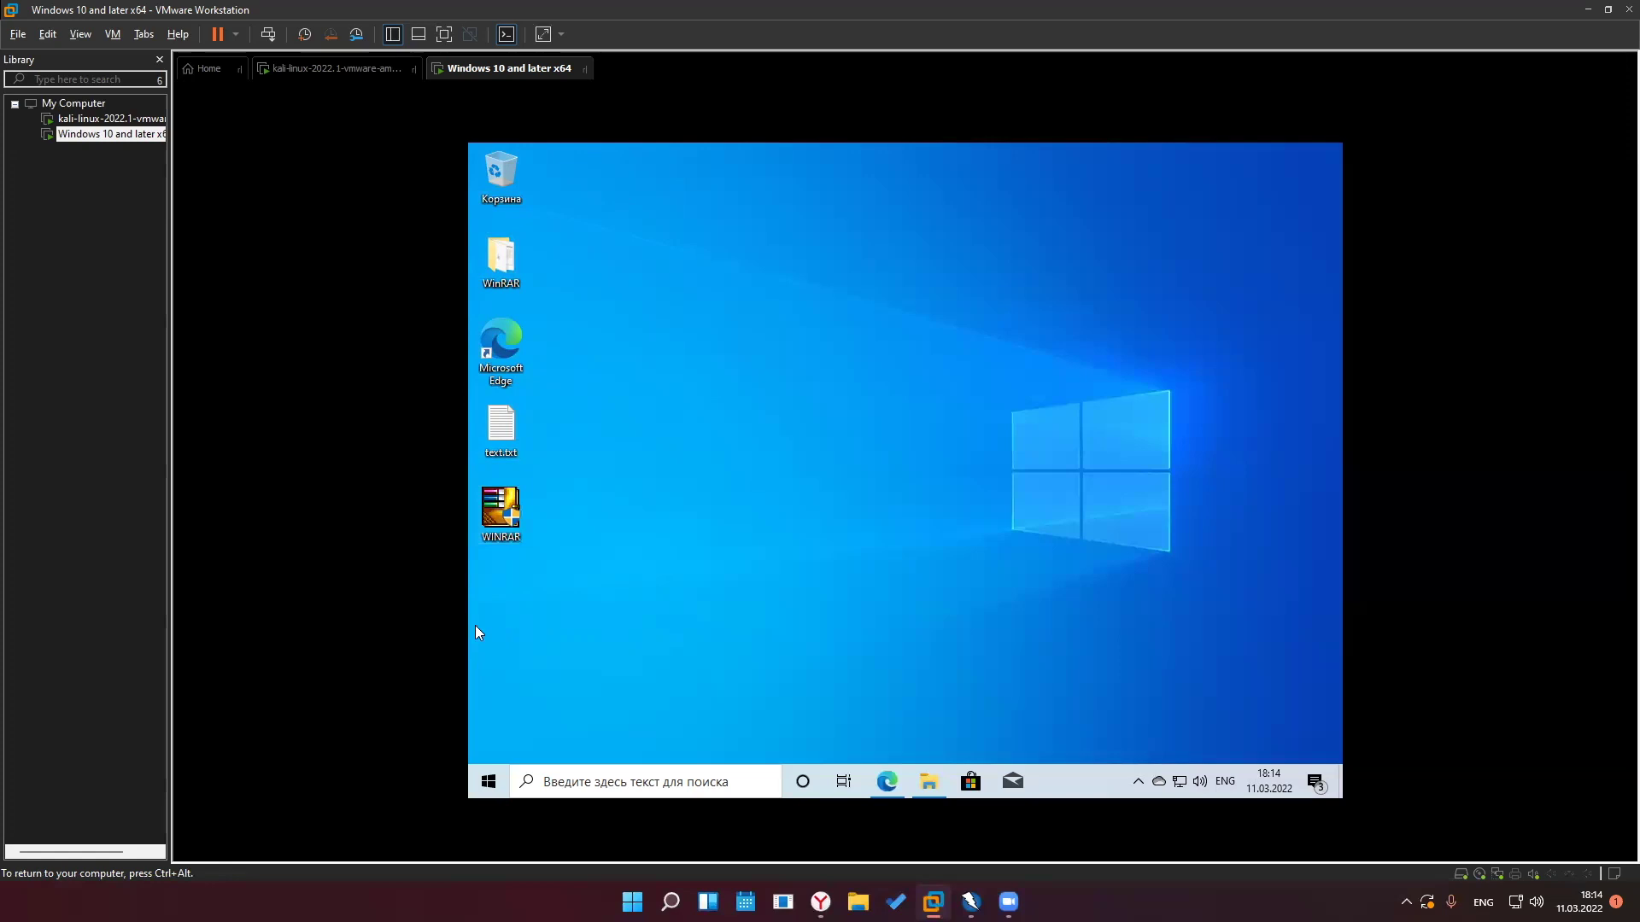
{"action": "left_click_drag", "start_coordinate": [475, 627], "coordinate": [1324, 167]}
{"action": "left_click_drag", "start_coordinate": [482, 649], "coordinate": [1341, 141]}
{"action": "left_click", "coordinate": [605, 675]}
Restore the Edge window and close the WinRAR download page and the WinRAR search results tab
{"action": "mouse_move", "coordinate": [888, 783]}
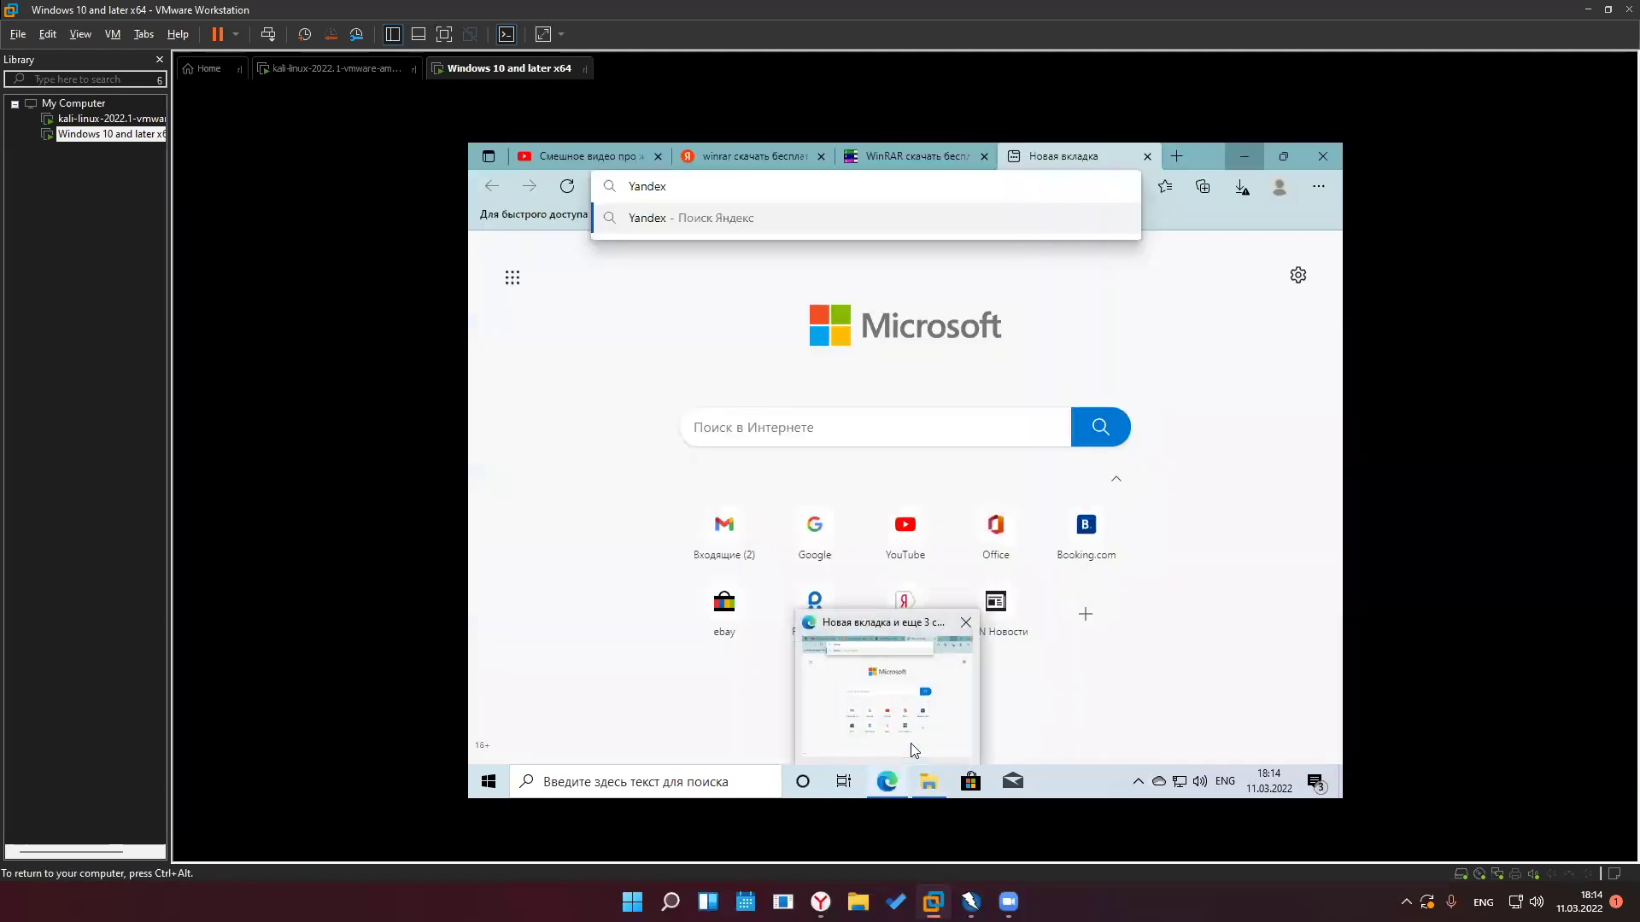
{"action": "left_click", "coordinate": [911, 743]}
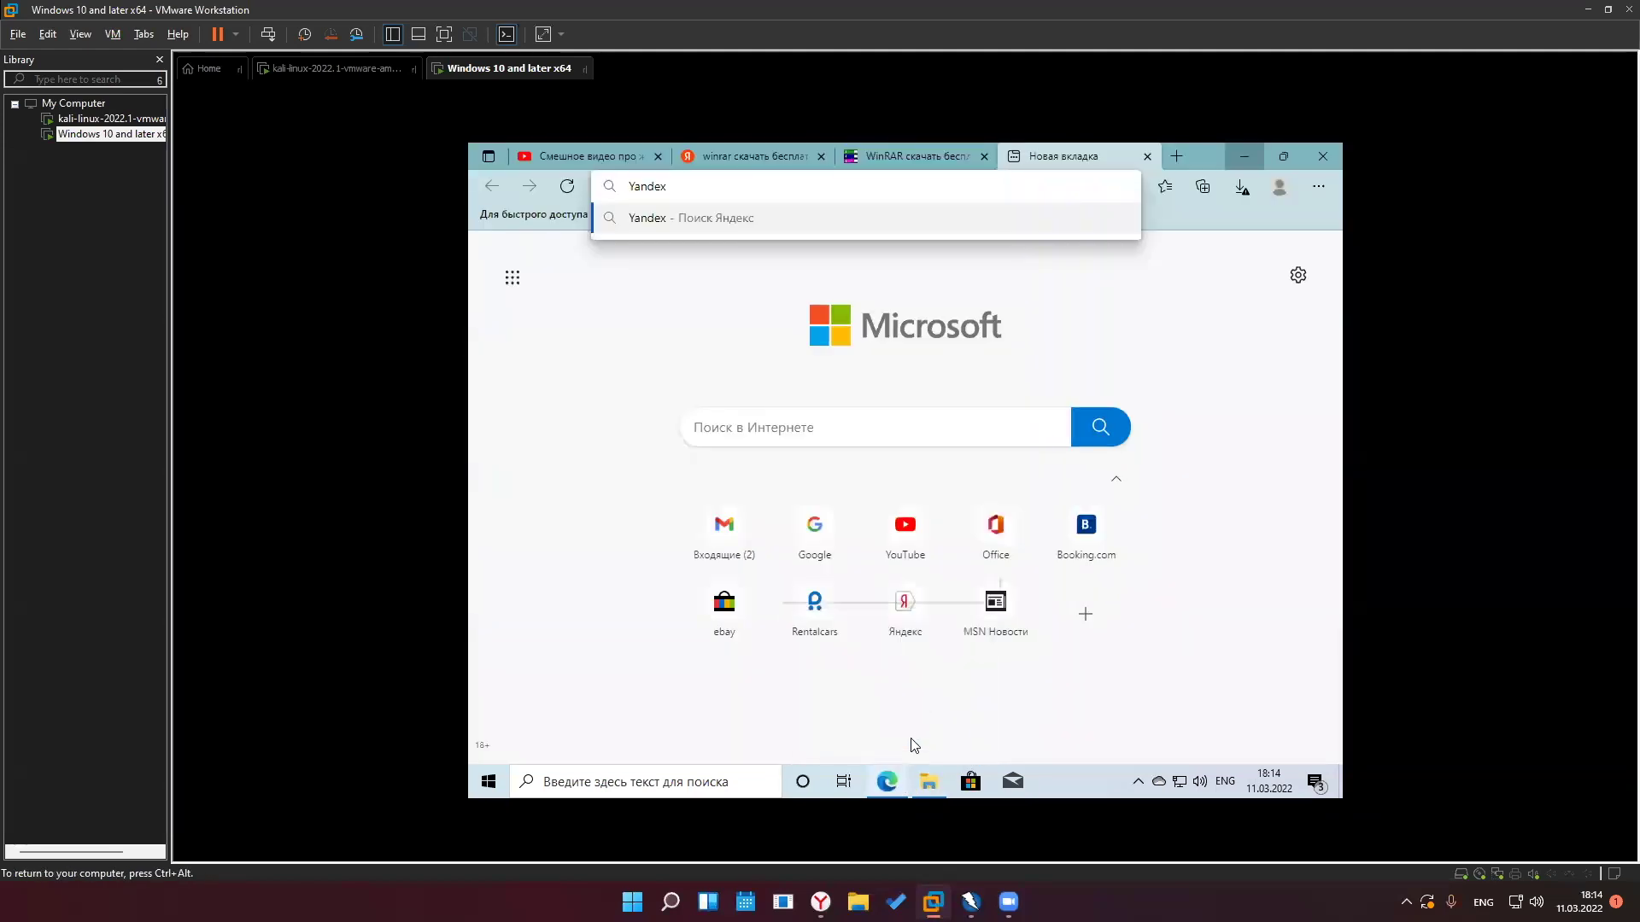
{"action": "left_click", "coordinate": [953, 150]}
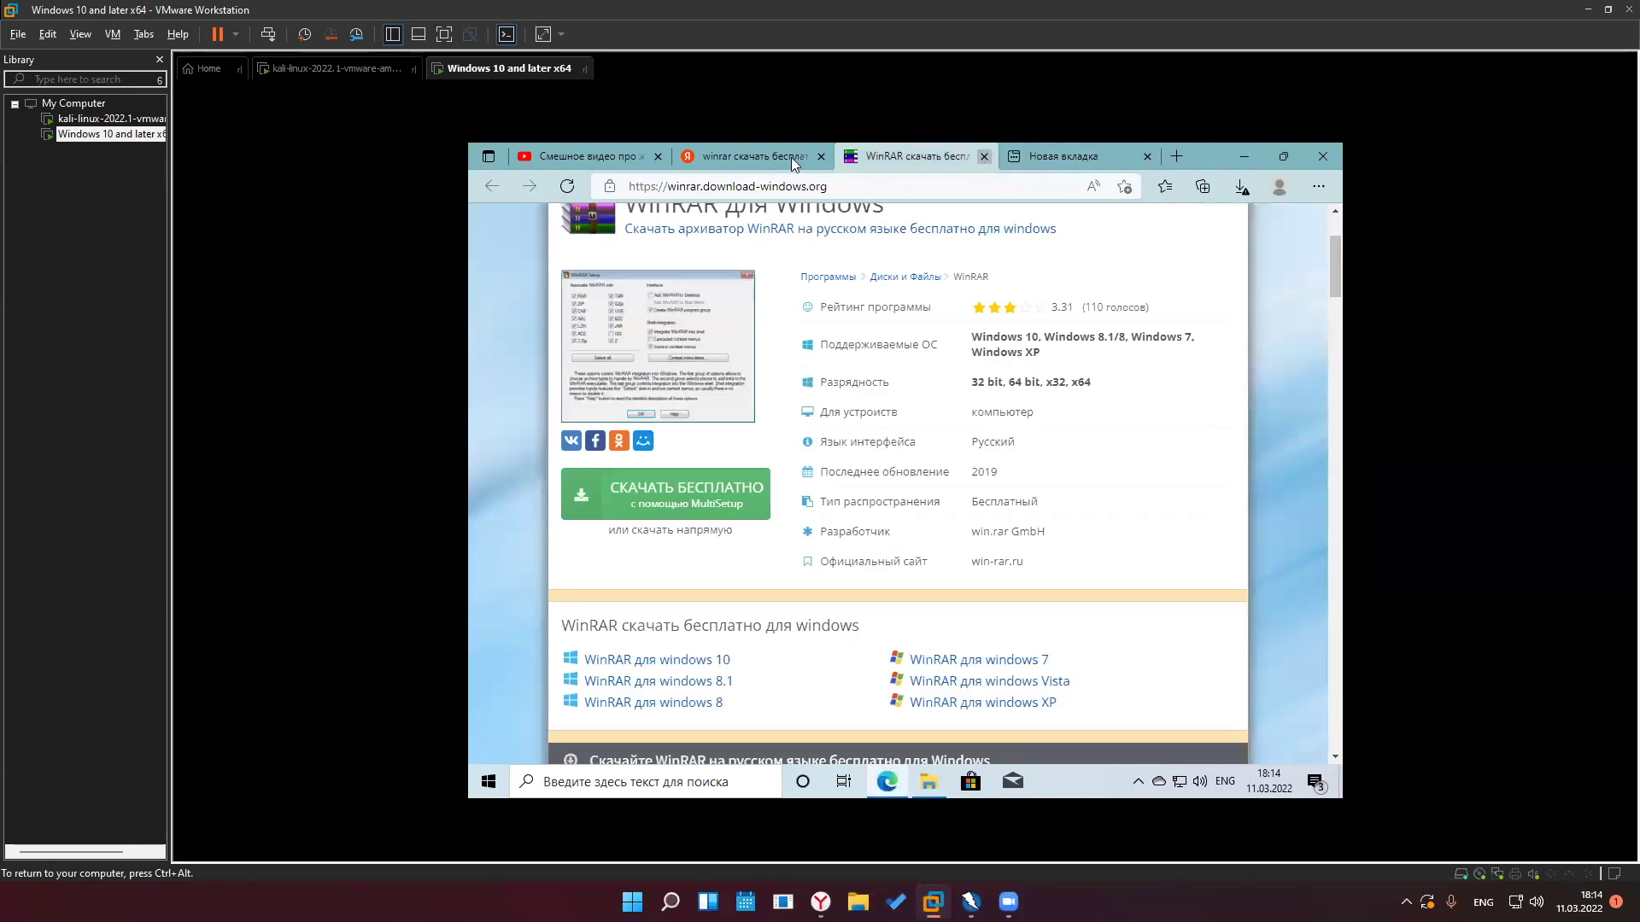
{"action": "key", "text": "ctrl+w"}
{"action": "left_click", "coordinate": [820, 156]}
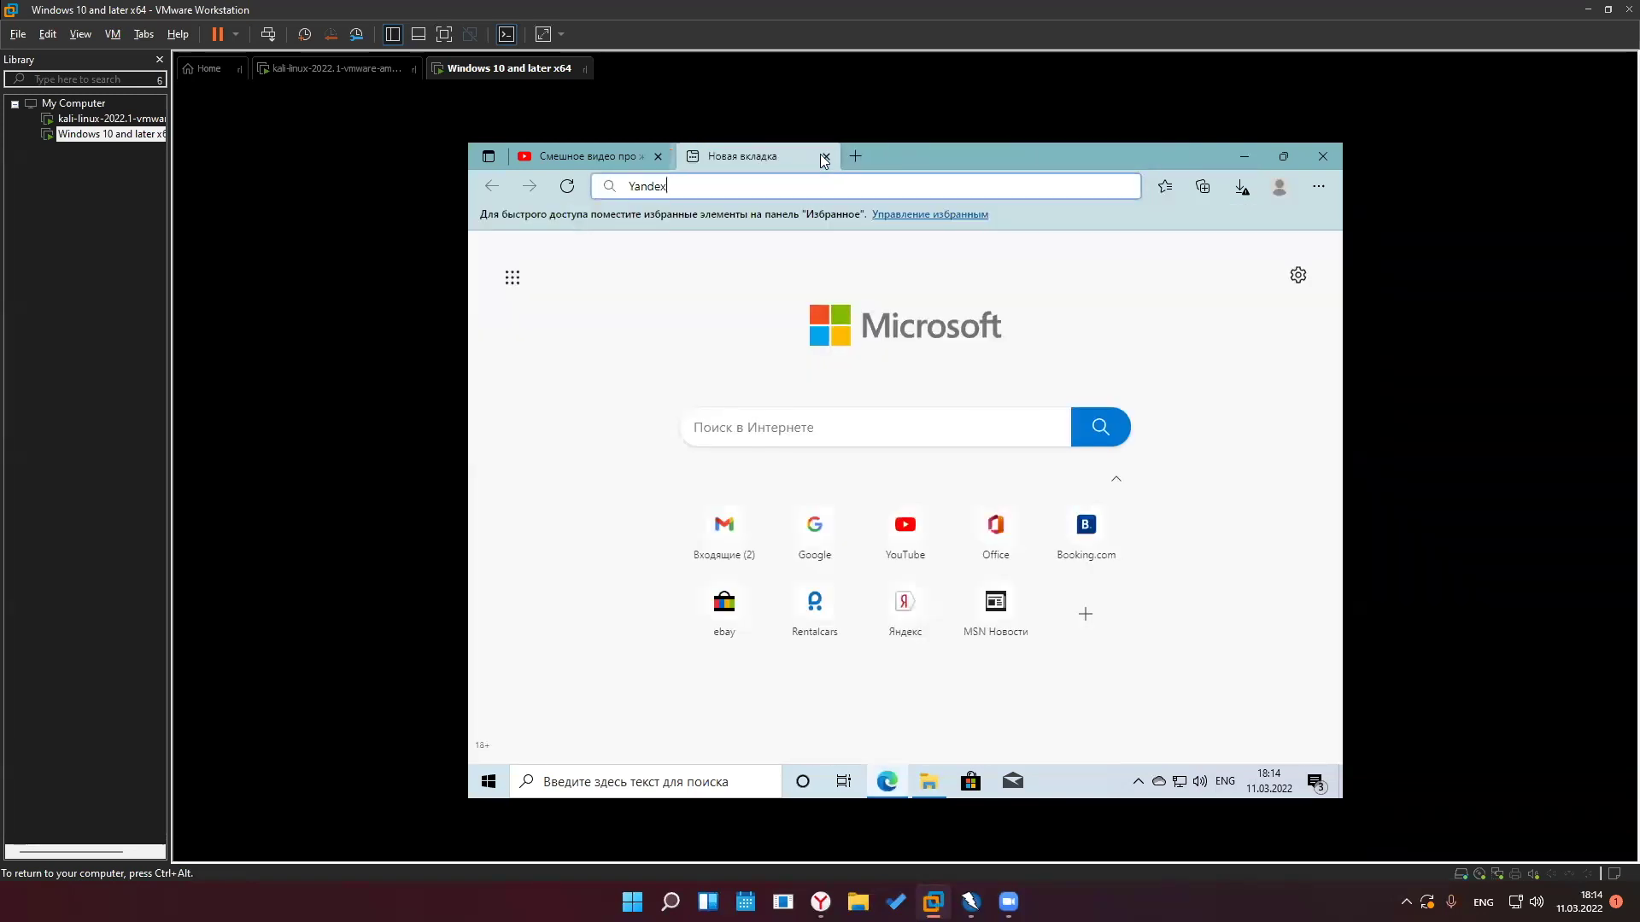
Minimize the browser, view the contents of the desktop's WinRAR folder and close the folder window
{"action": "left_click", "coordinate": [1251, 152]}
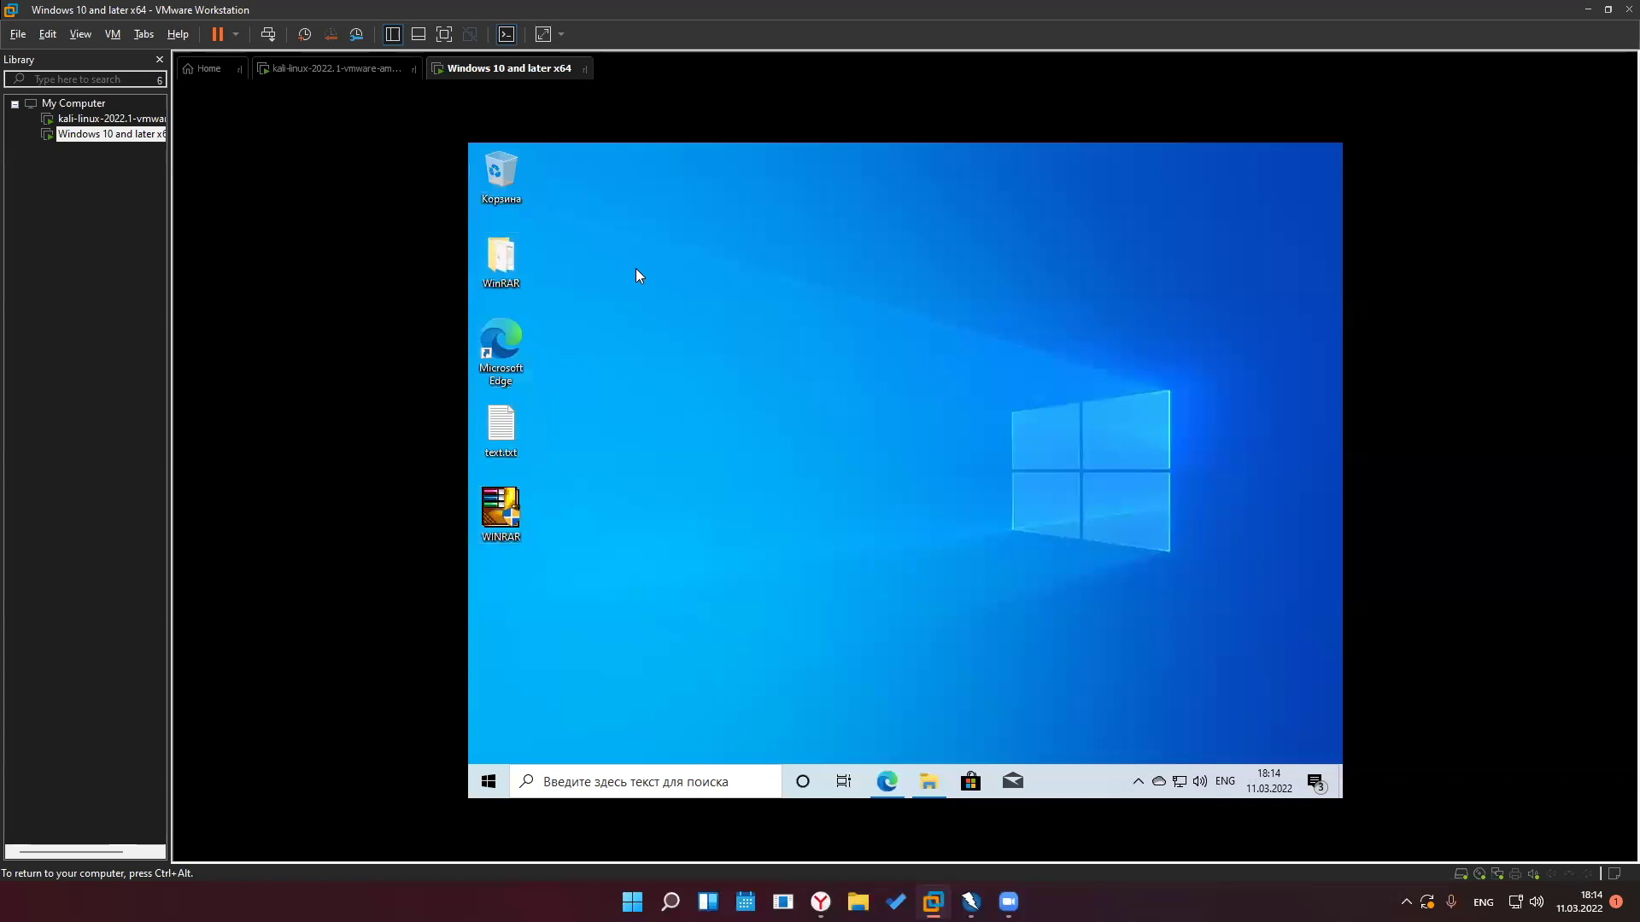
{"action": "double_click", "coordinate": [527, 253]}
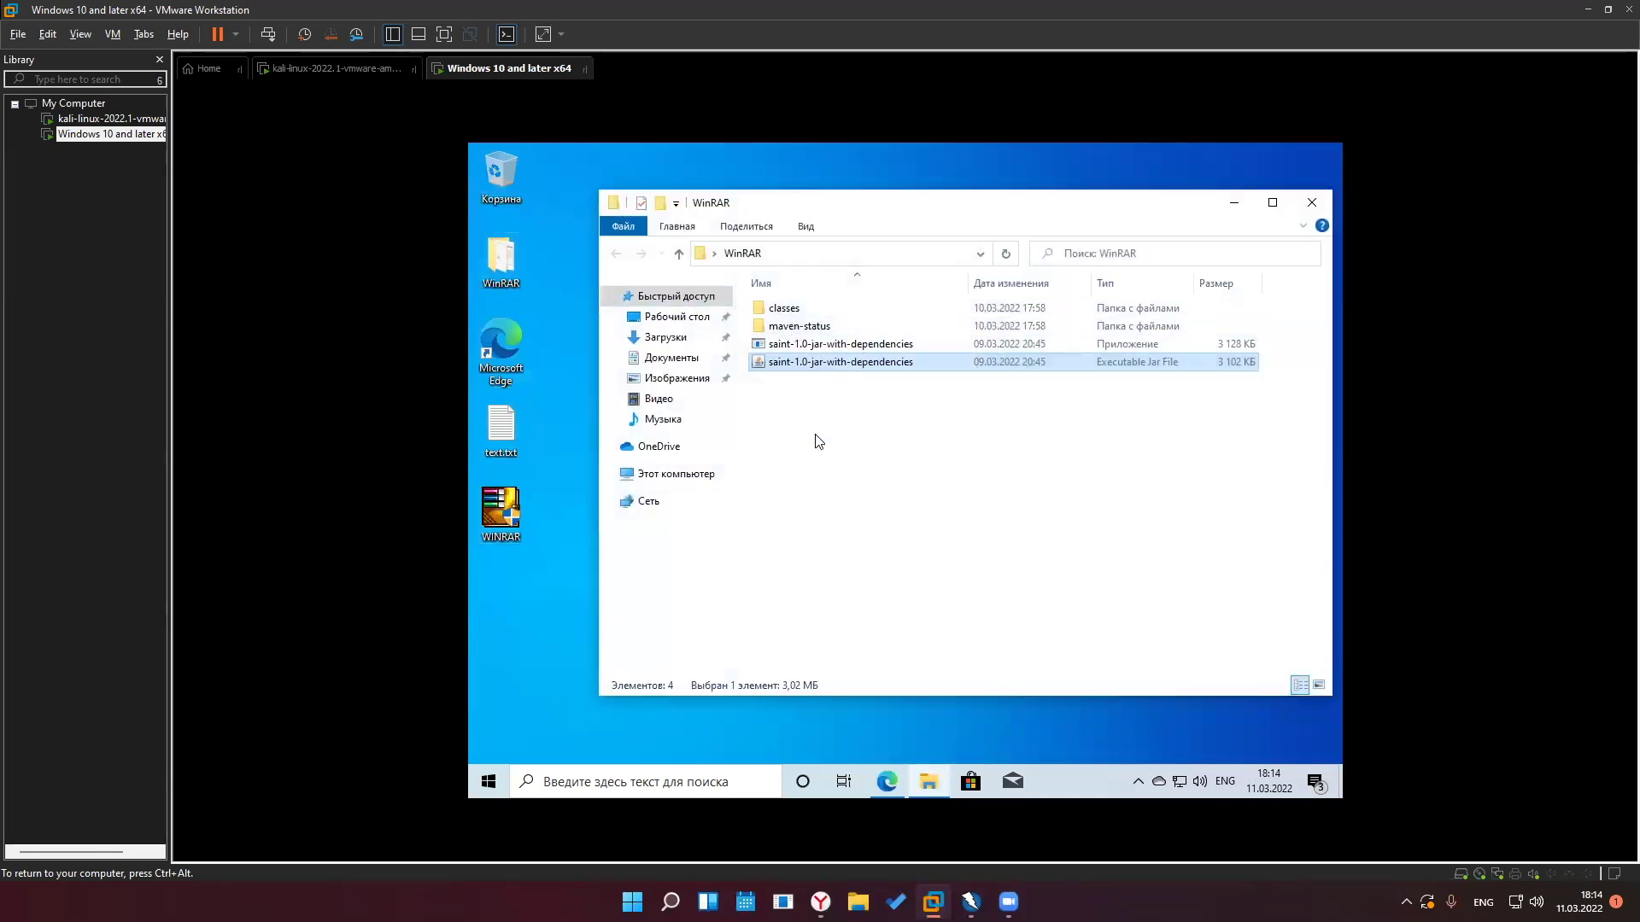
{"action": "left_click", "coordinate": [1312, 202]}
Open Task Manager in its detailed view and look through the running background and Windows processes
{"action": "key", "text": "ctrl+shift+Escape"}
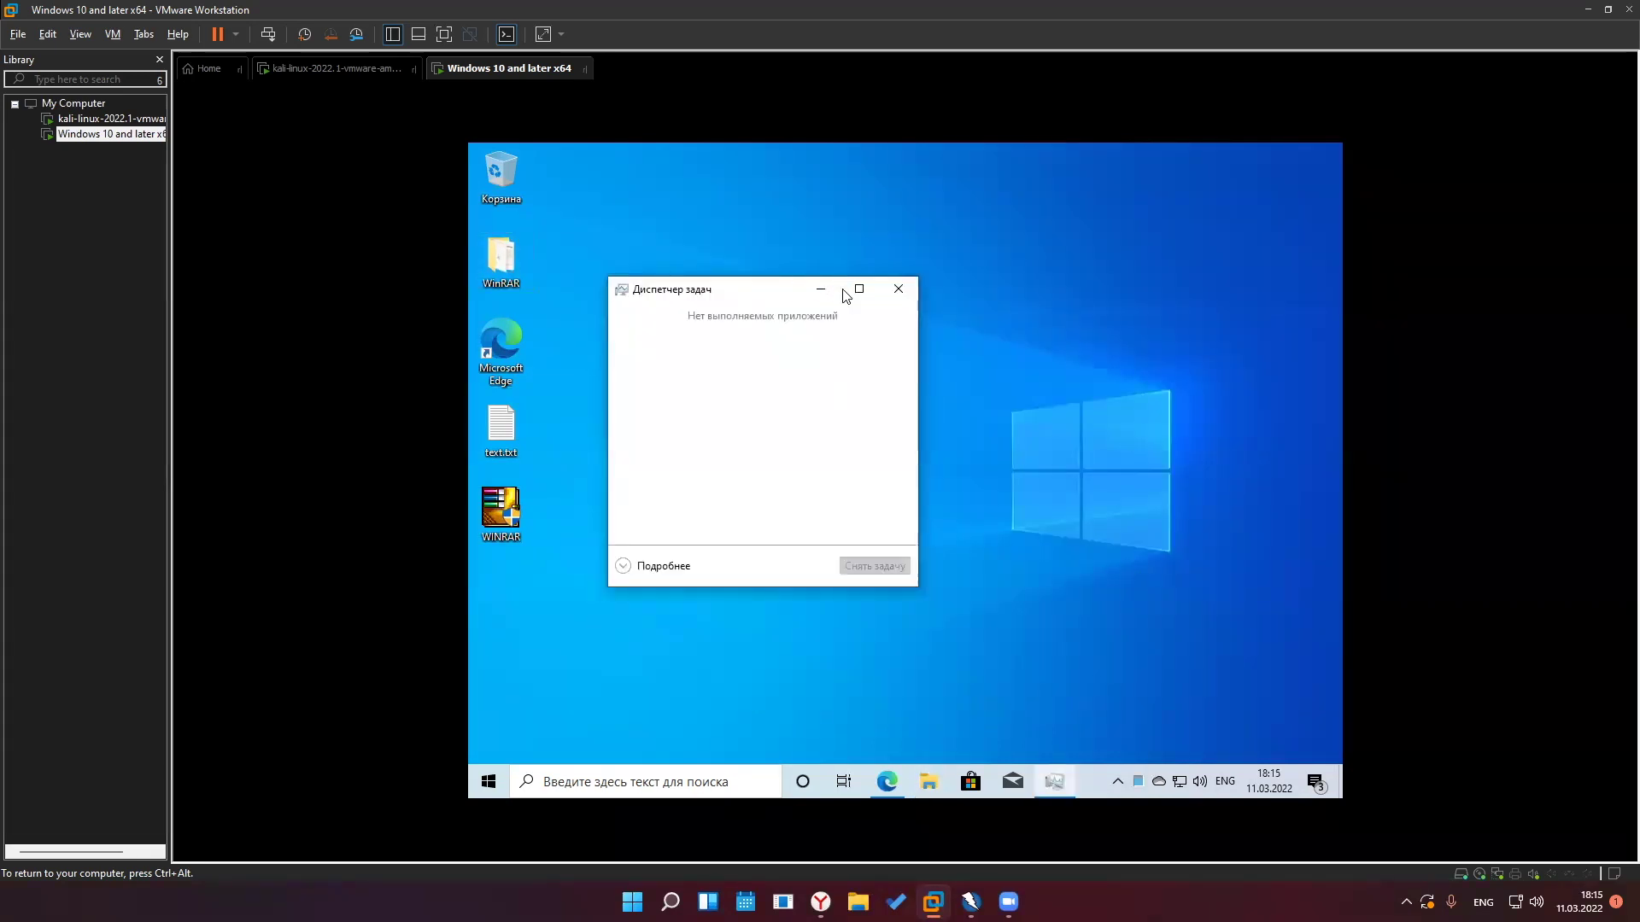
{"action": "left_click", "coordinate": [856, 288]}
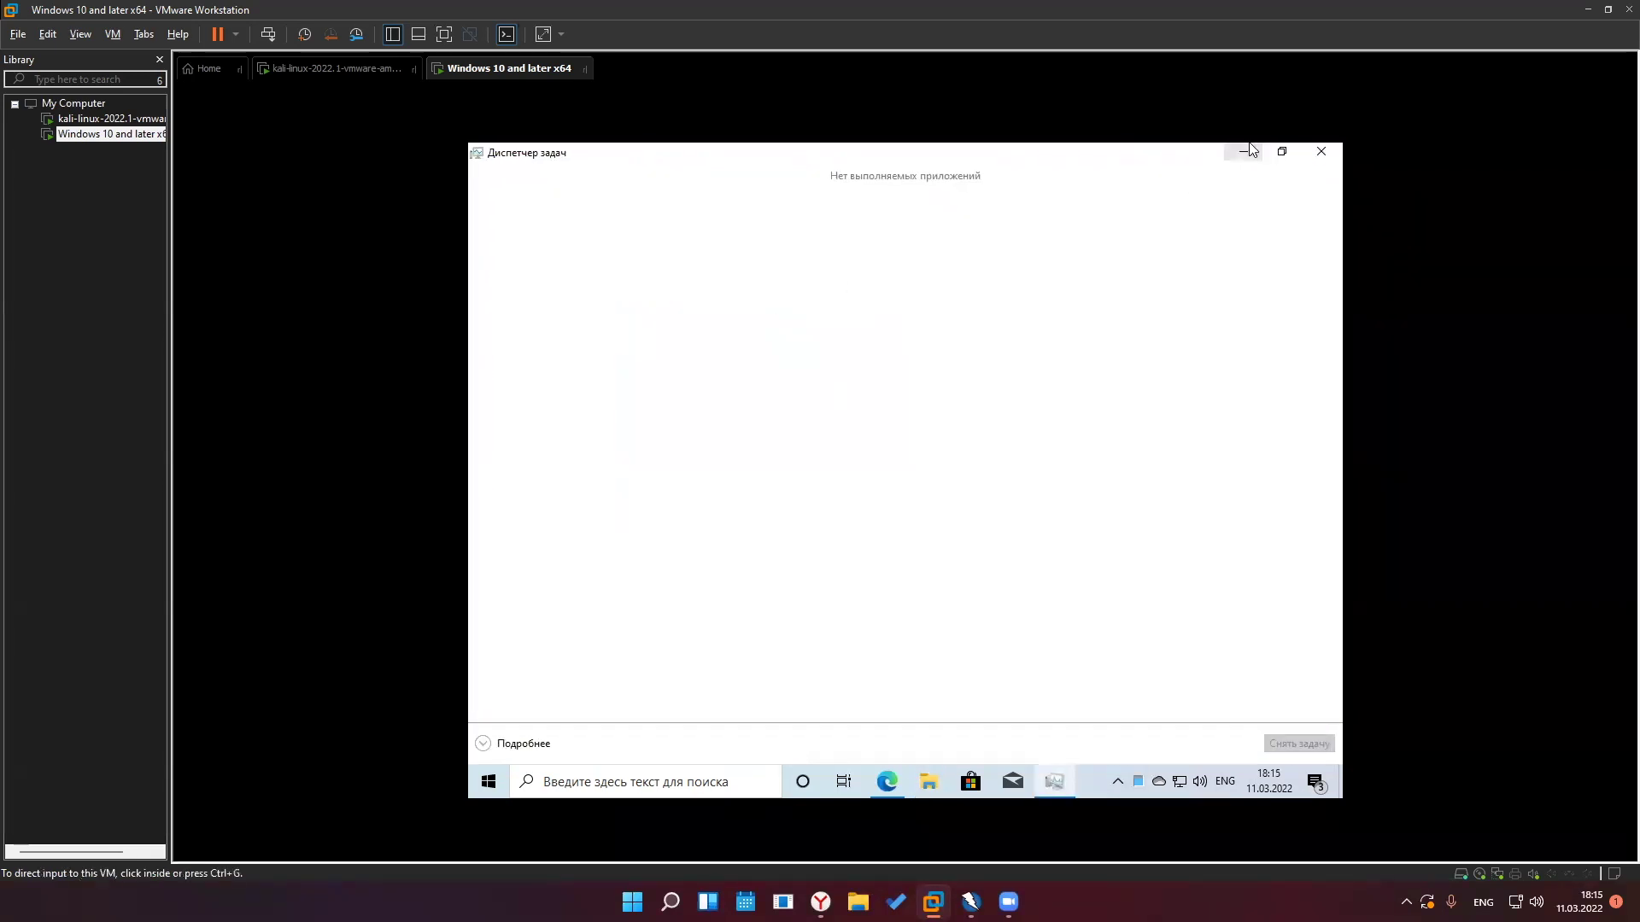
{"action": "left_click", "coordinate": [485, 744]}
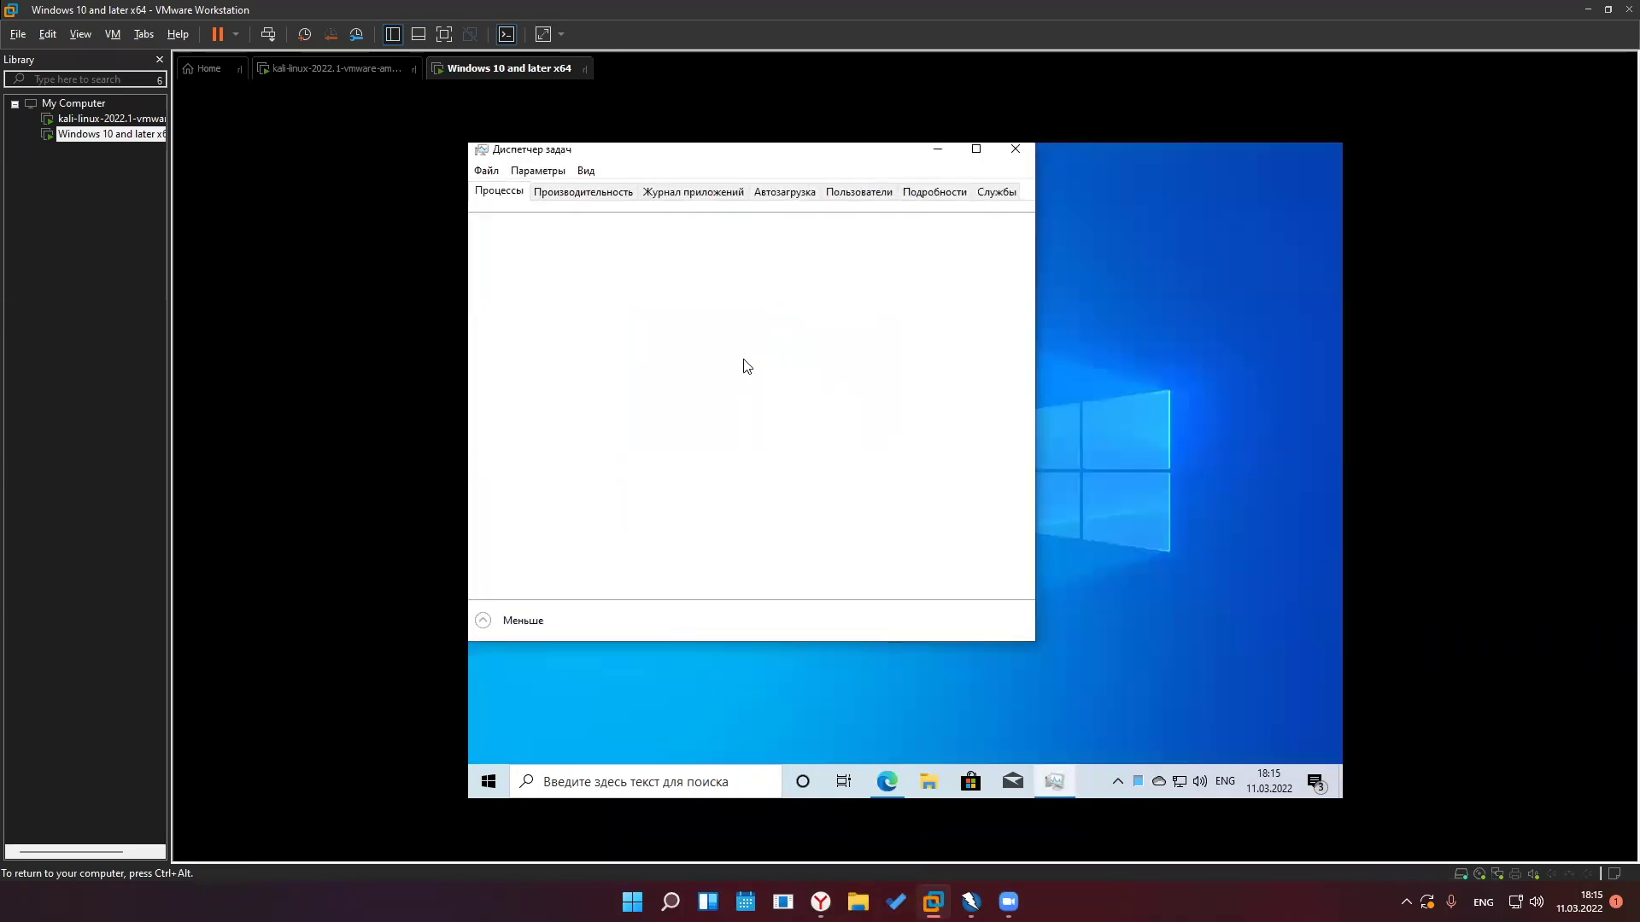
{"action": "left_click", "coordinate": [619, 370]}
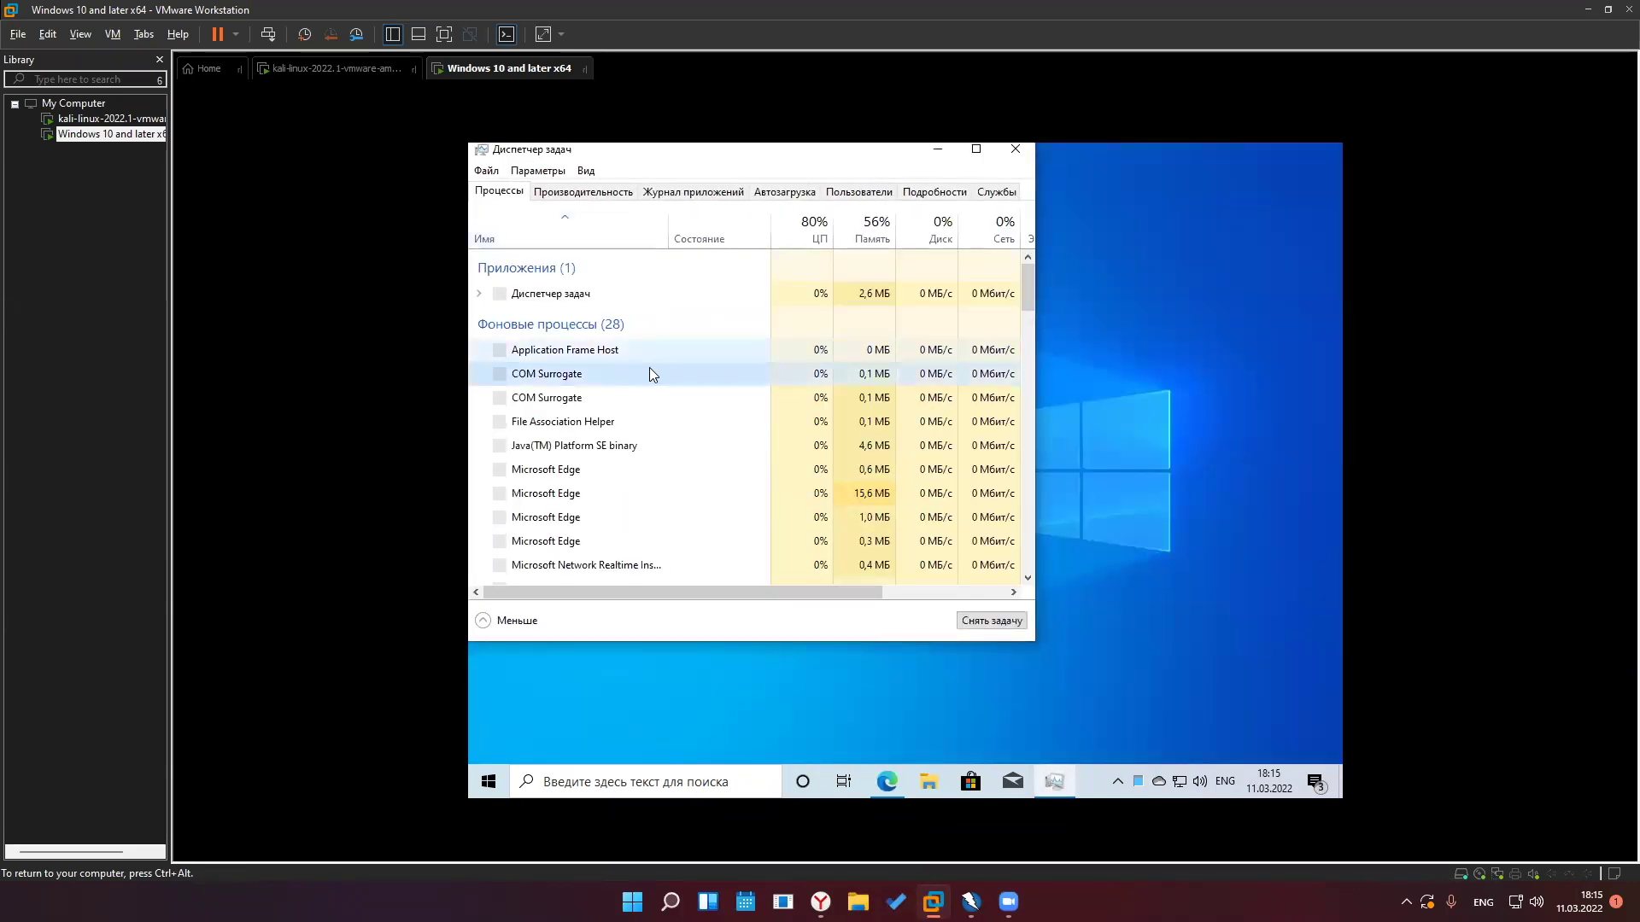
{"action": "scroll", "coordinate": [681, 427], "scroll_direction": "down", "scroll_amount": 10}
{"action": "scroll", "coordinate": [685, 444], "scroll_direction": "down", "scroll_amount": 7}
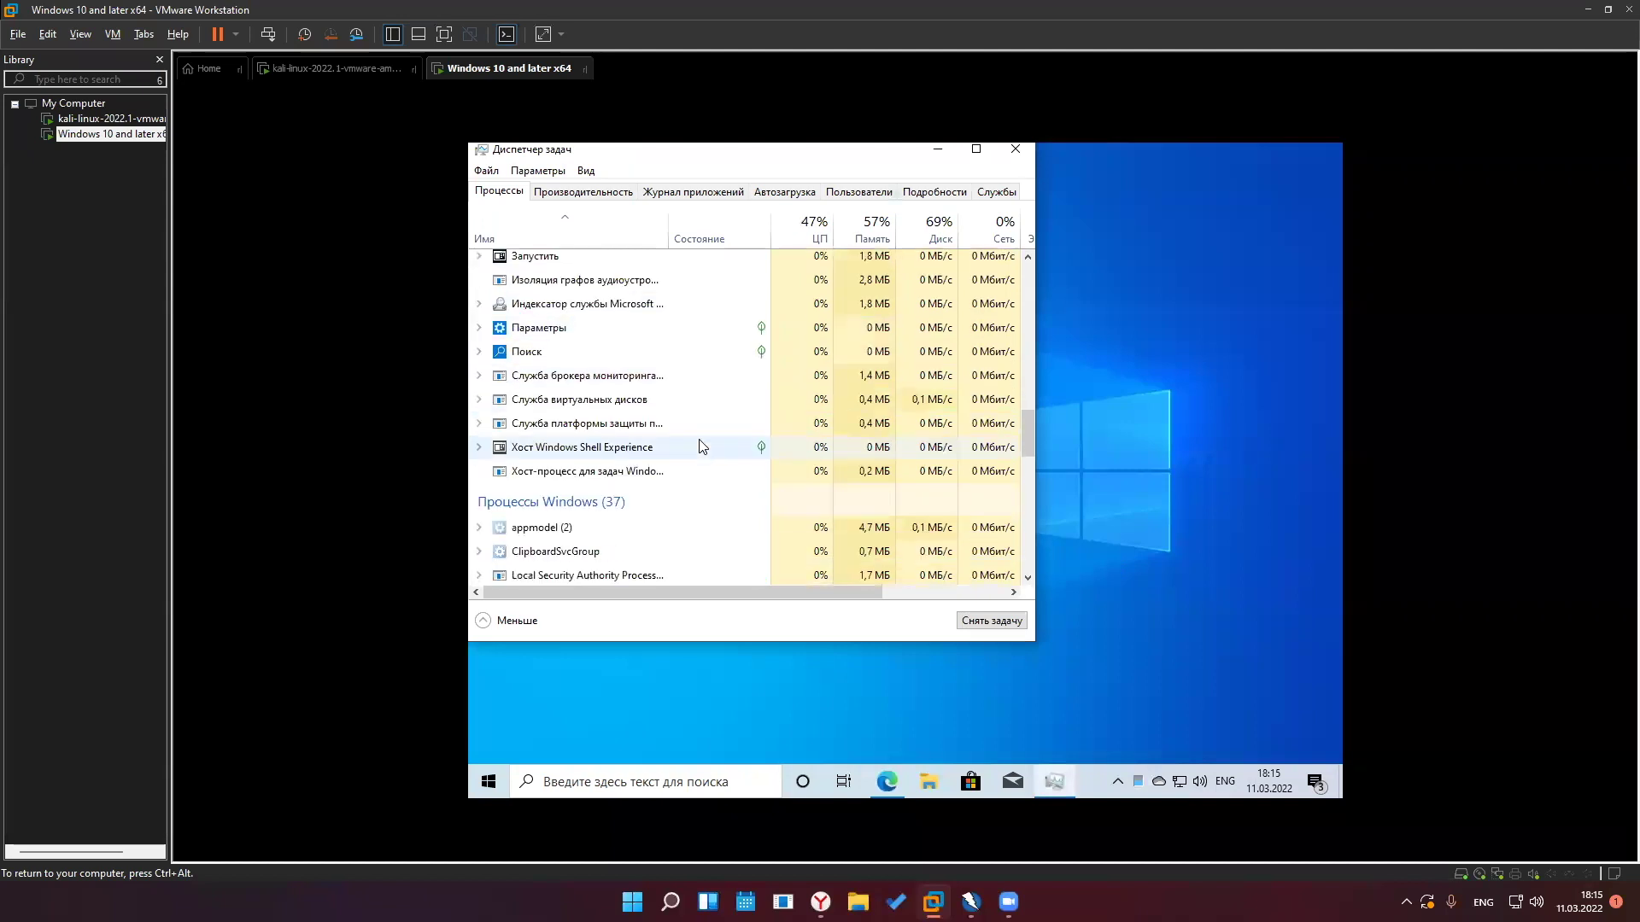
{"action": "scroll", "coordinate": [801, 461], "scroll_direction": "up", "scroll_amount": 5}
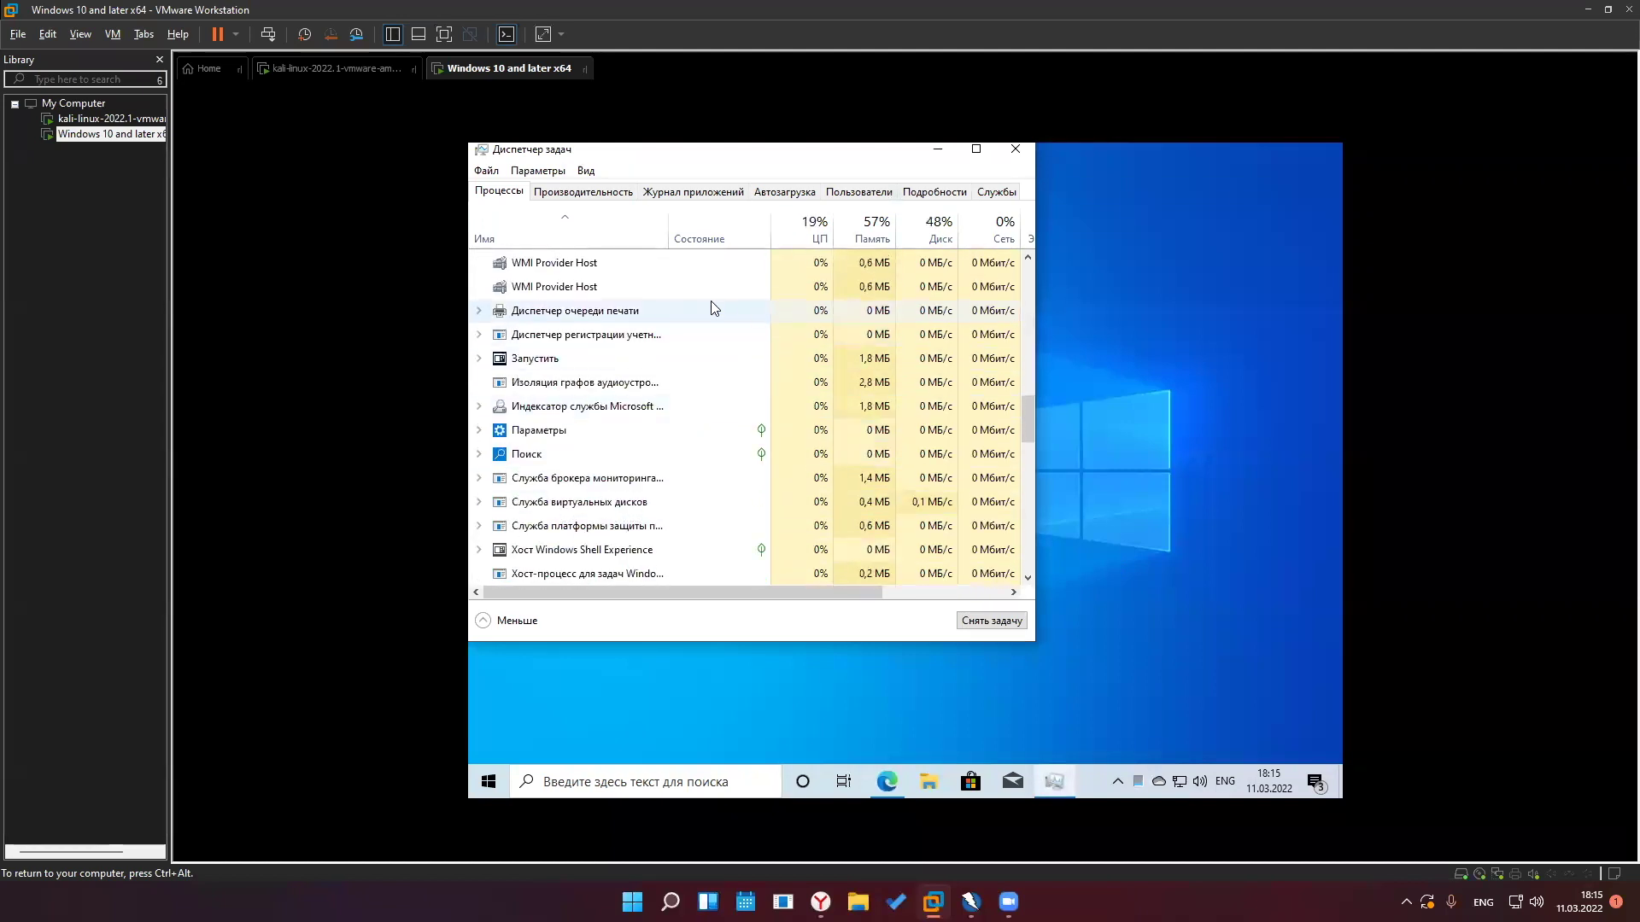
View the CPU performance graph in Task Manager, check the app history and close Task Manager
{"action": "left_click", "coordinate": [564, 195]}
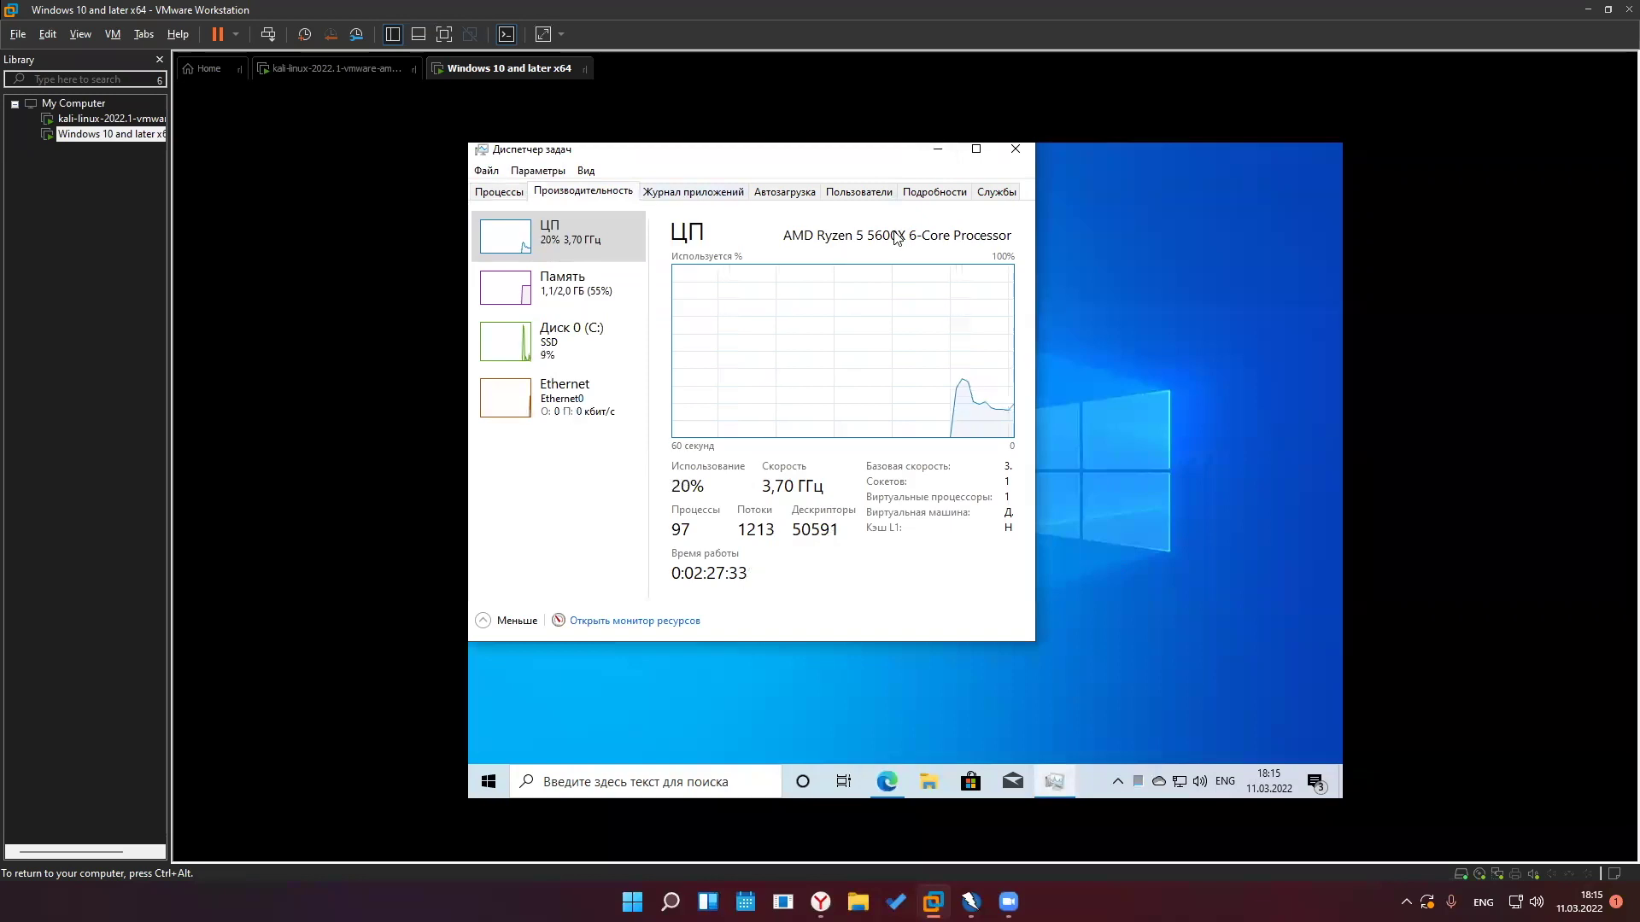
{"action": "left_click", "coordinate": [685, 202]}
{"action": "left_click", "coordinate": [1015, 148]}
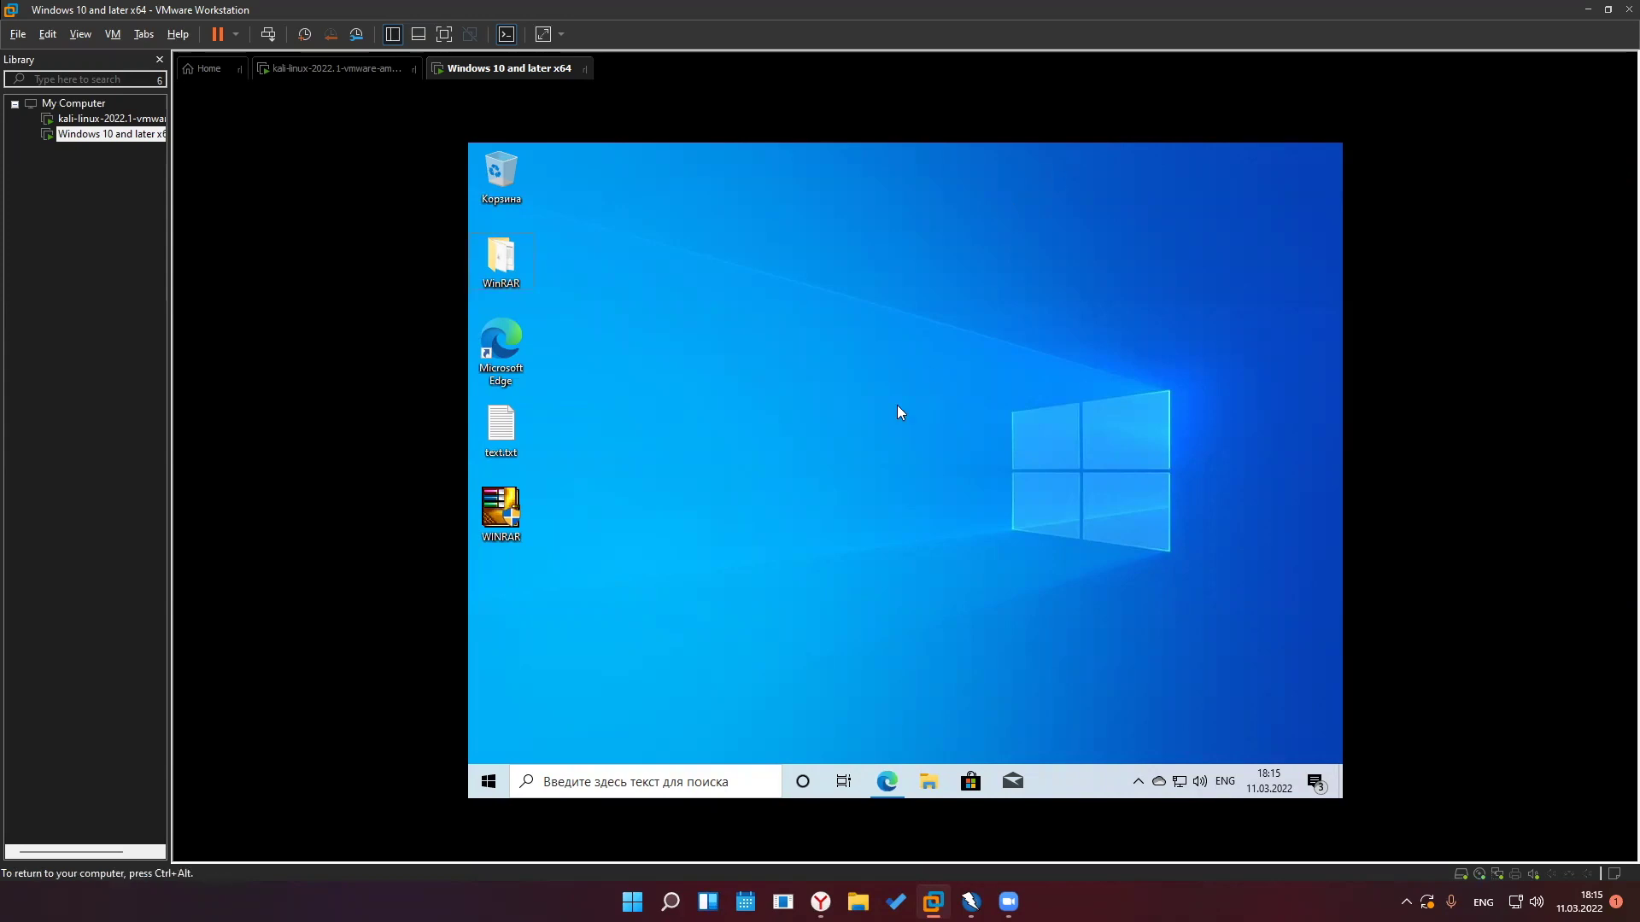
Reopen Task Manager and examine the startup programs, including WinZip Preloader and Java Update Scheduler
{"action": "key", "text": "ctrl+shift+Escape"}
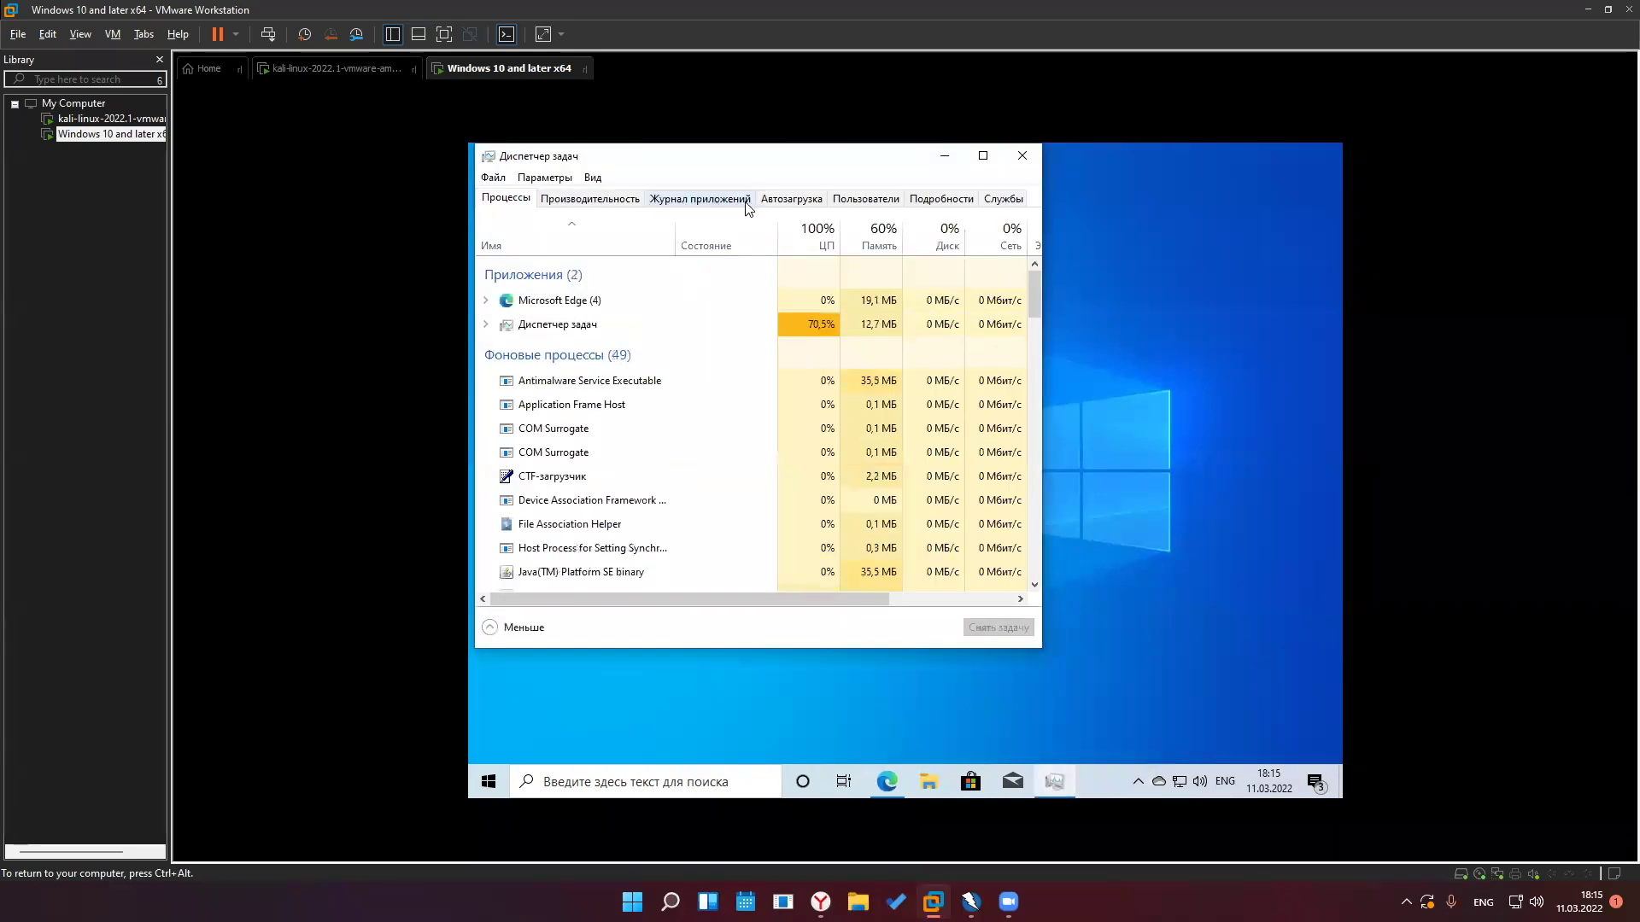
{"action": "left_click", "coordinate": [784, 205]}
{"action": "left_click", "coordinate": [628, 292]}
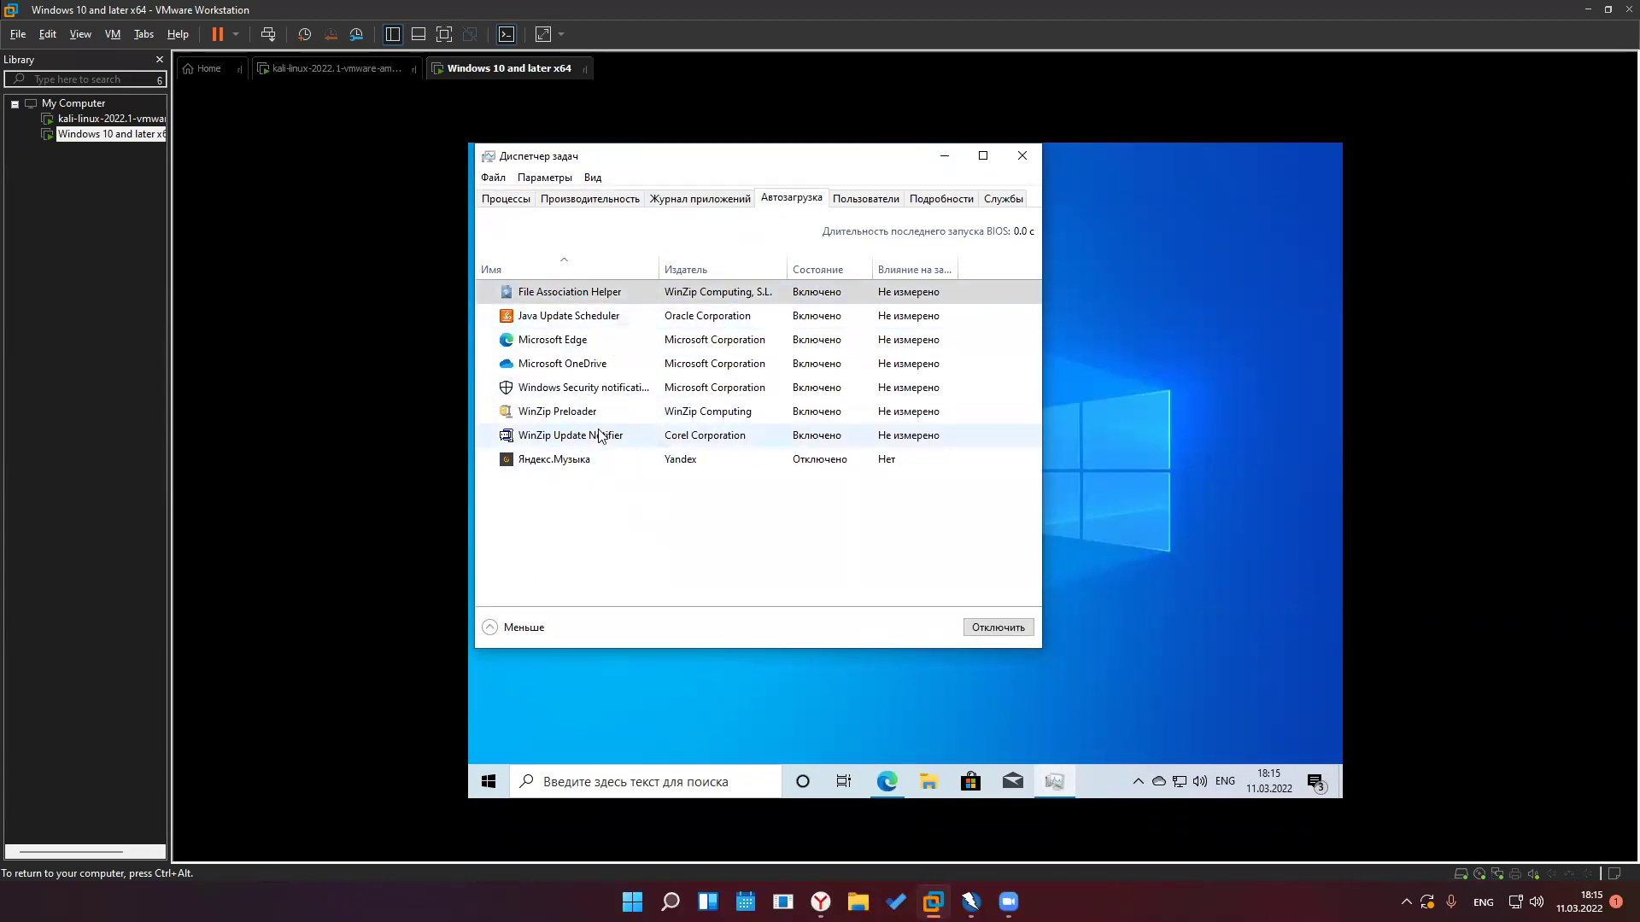
{"action": "left_click", "coordinate": [576, 415]}
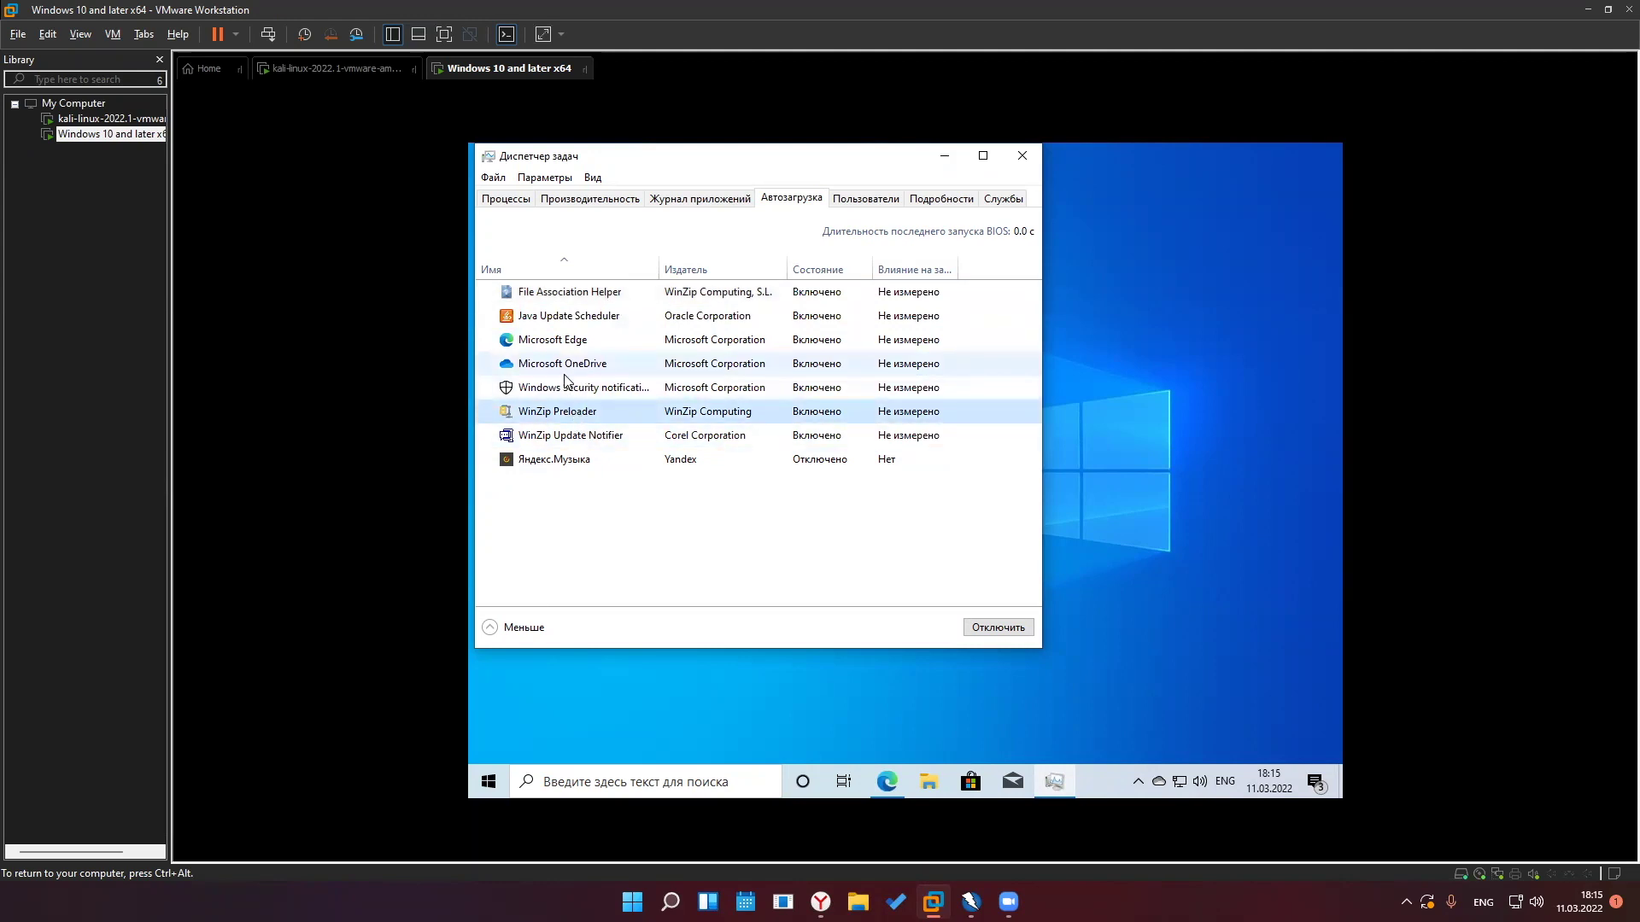
{"action": "left_click", "coordinate": [554, 321]}
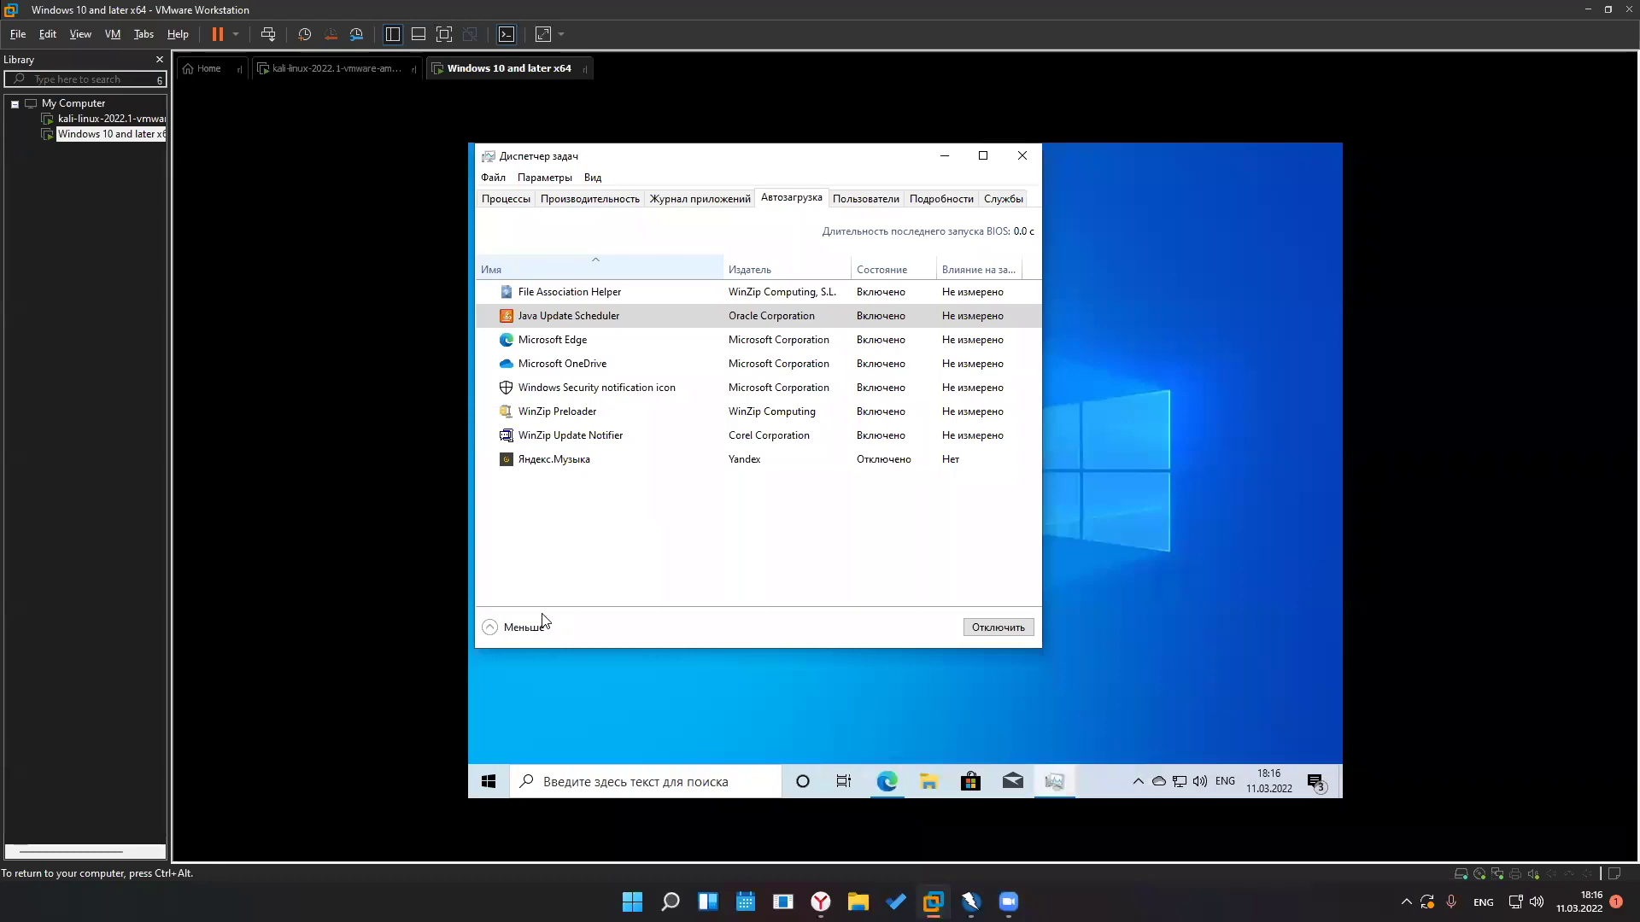
Look through the full list of services in Task Manager and close it
{"action": "left_click", "coordinate": [1004, 200]}
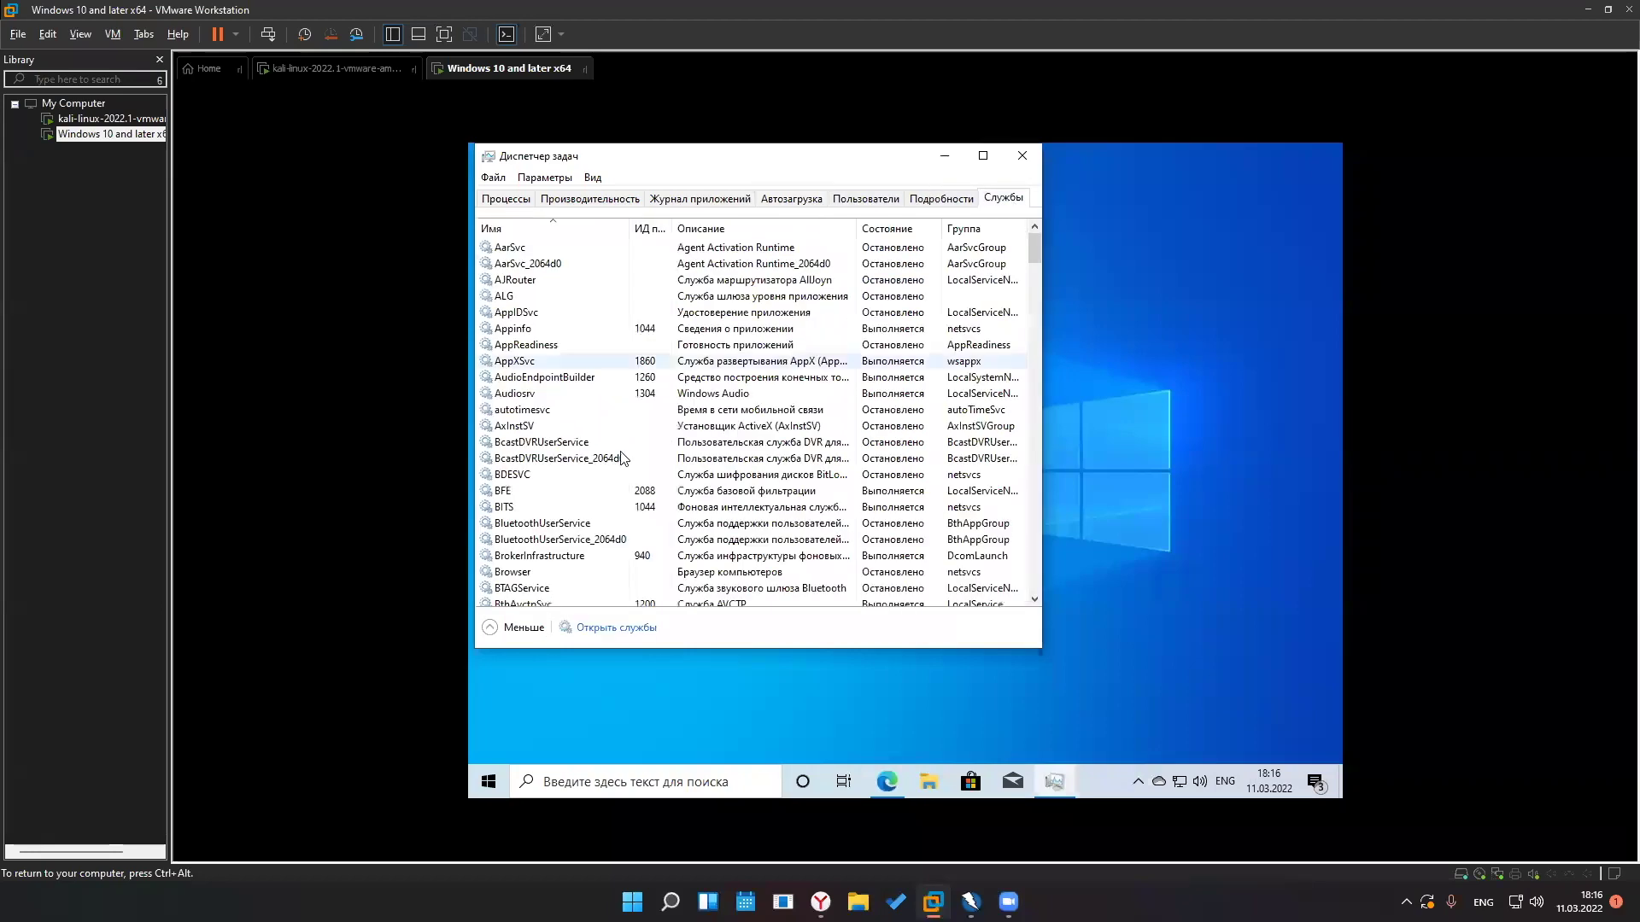
{"action": "scroll", "coordinate": [607, 501], "scroll_direction": "down", "scroll_amount": 20}
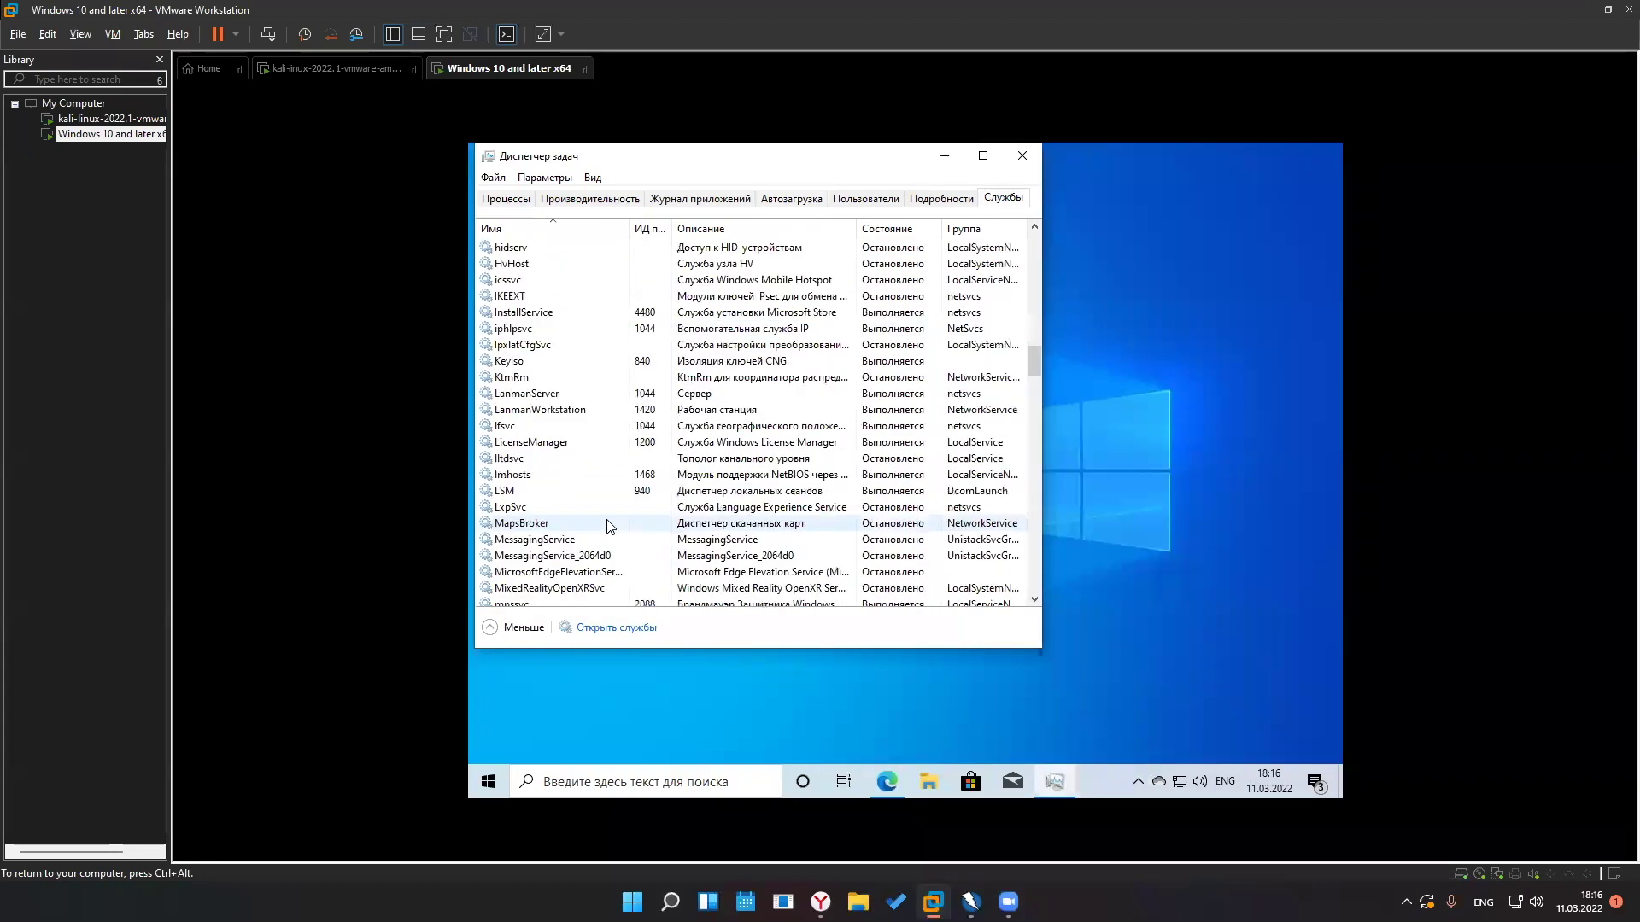
{"action": "scroll", "coordinate": [610, 536], "scroll_direction": "down", "scroll_amount": 20}
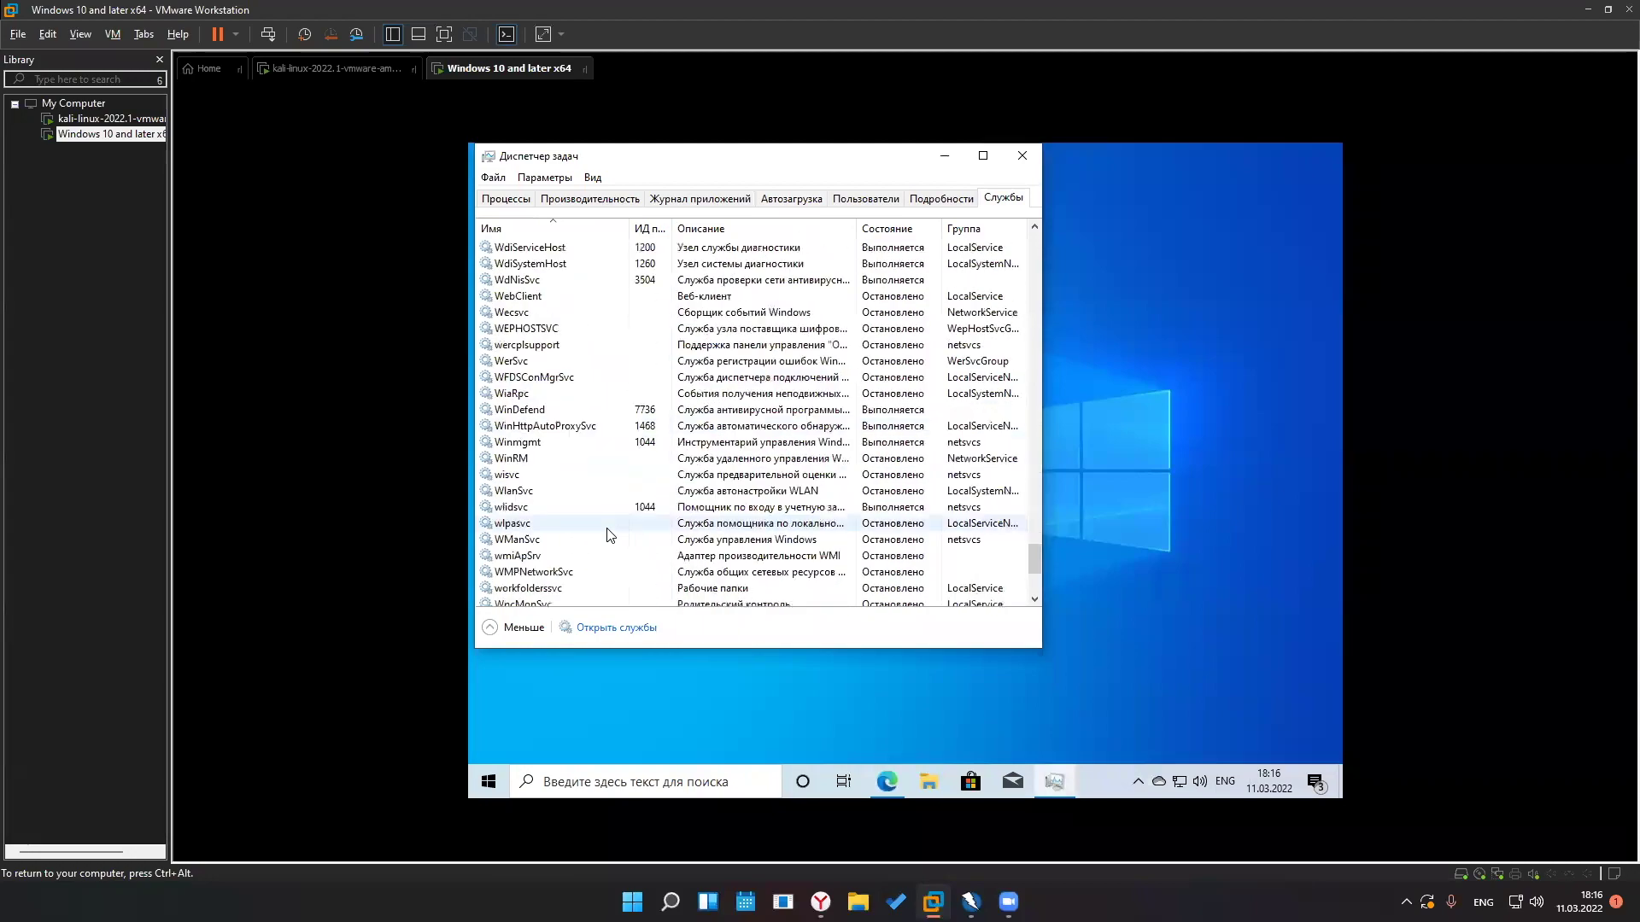
{"action": "scroll", "coordinate": [608, 534], "scroll_direction": "up", "scroll_amount": 20}
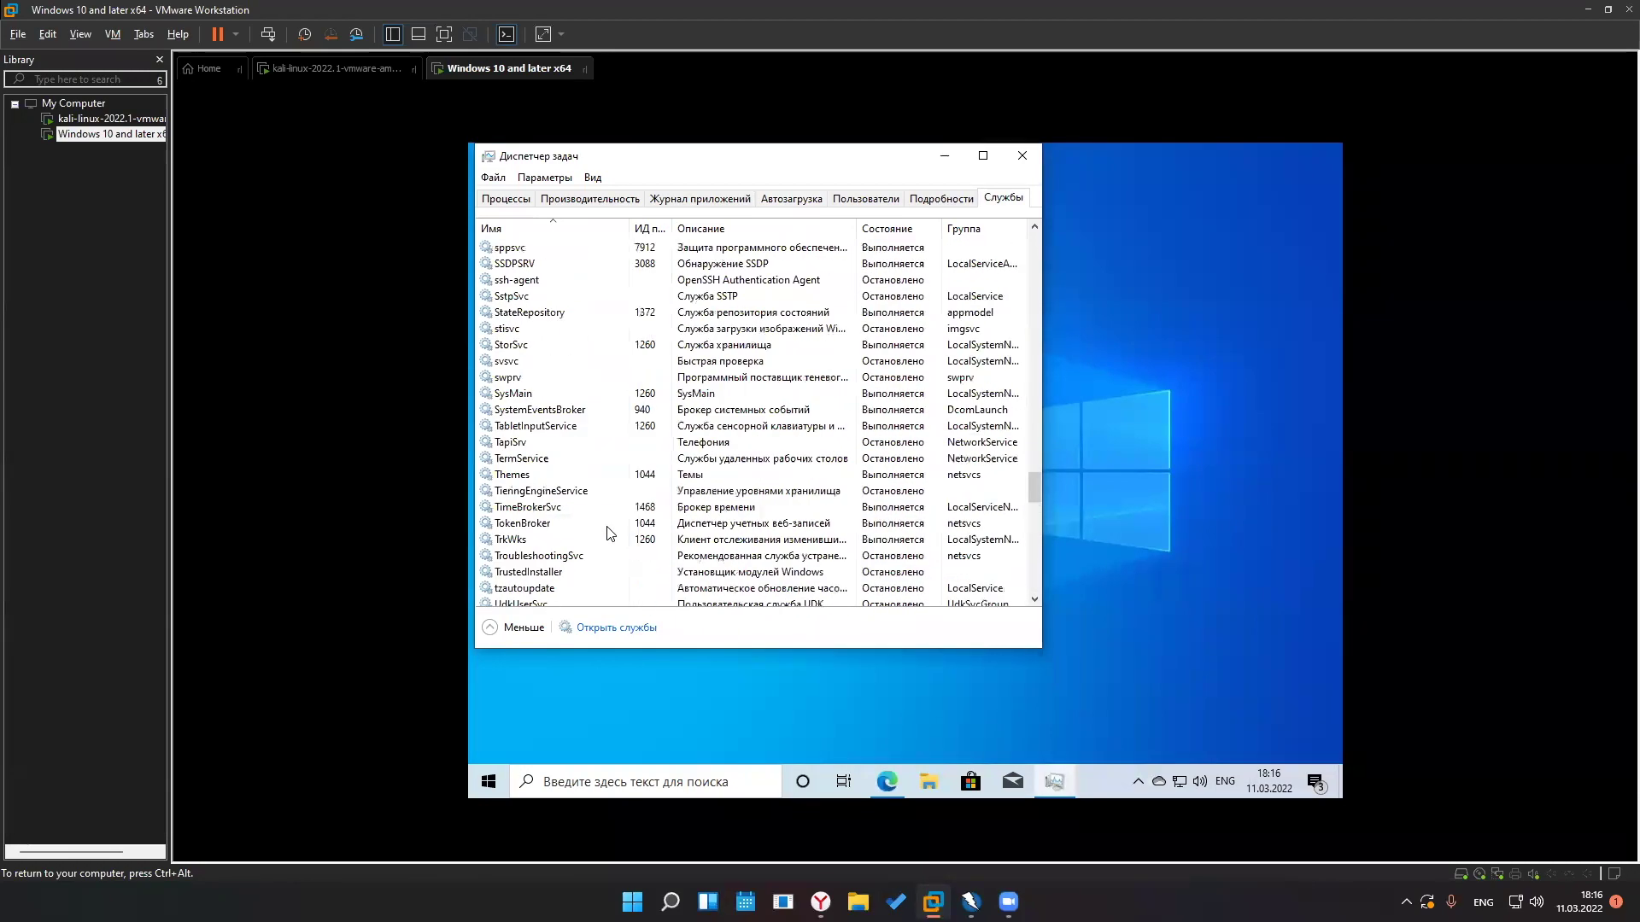
{"action": "scroll", "coordinate": [608, 530], "scroll_direction": "up", "scroll_amount": 20}
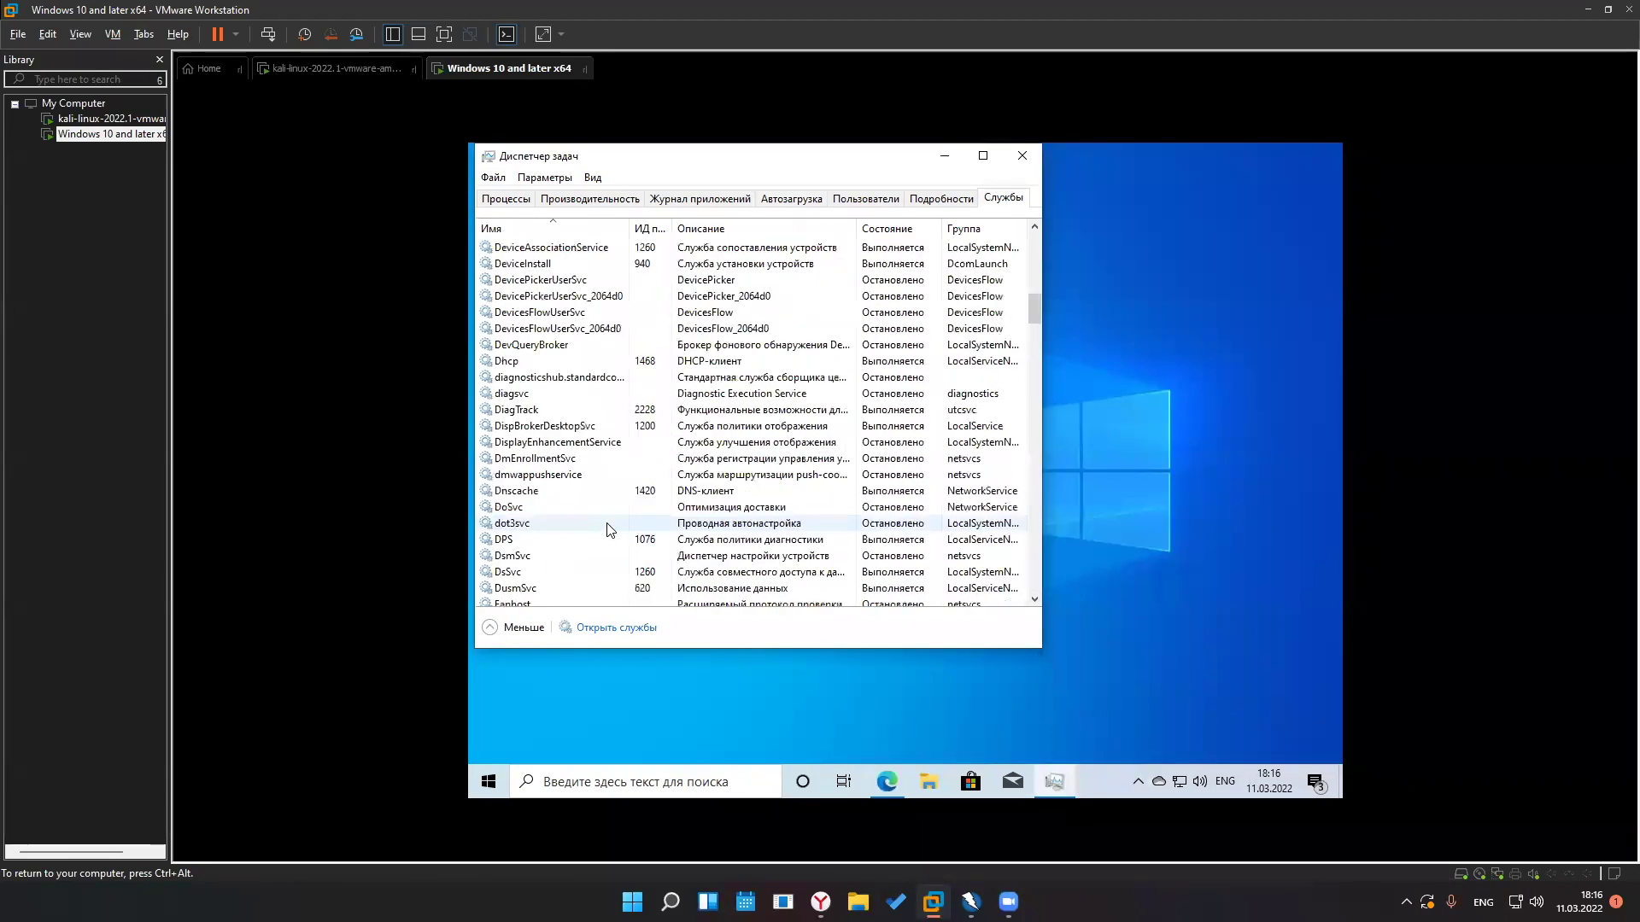
{"action": "left_click", "coordinate": [1029, 156]}
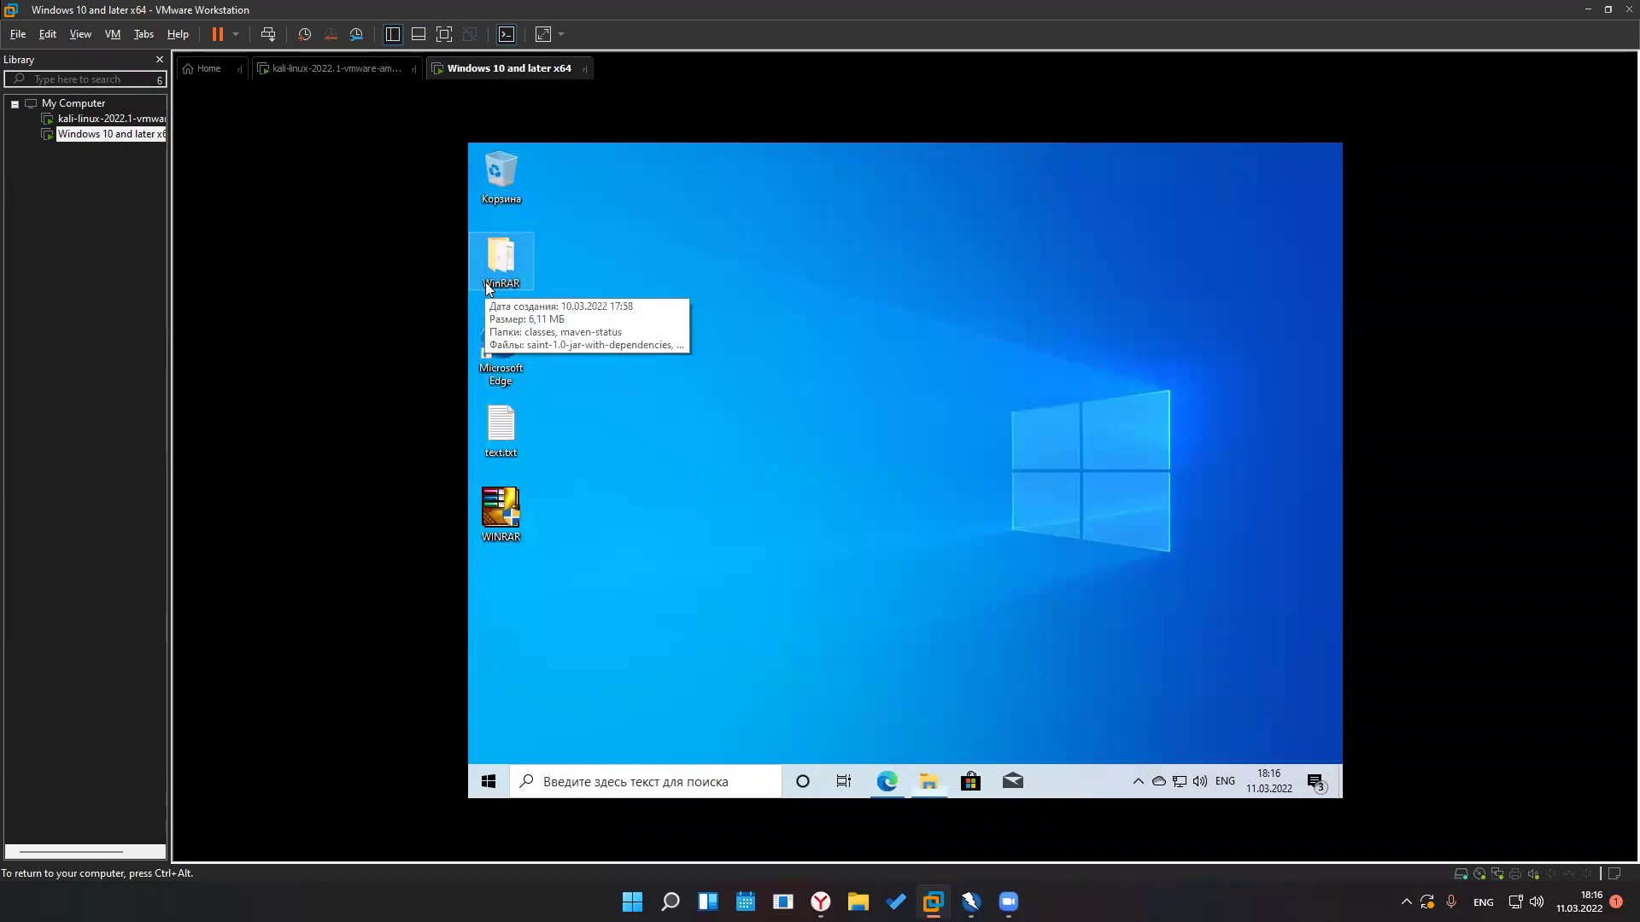
With the WinRAR folder open, check Task Manager's processes and app history, close Task Manager and minimize the folder
{"action": "double_click", "coordinate": [500, 260]}
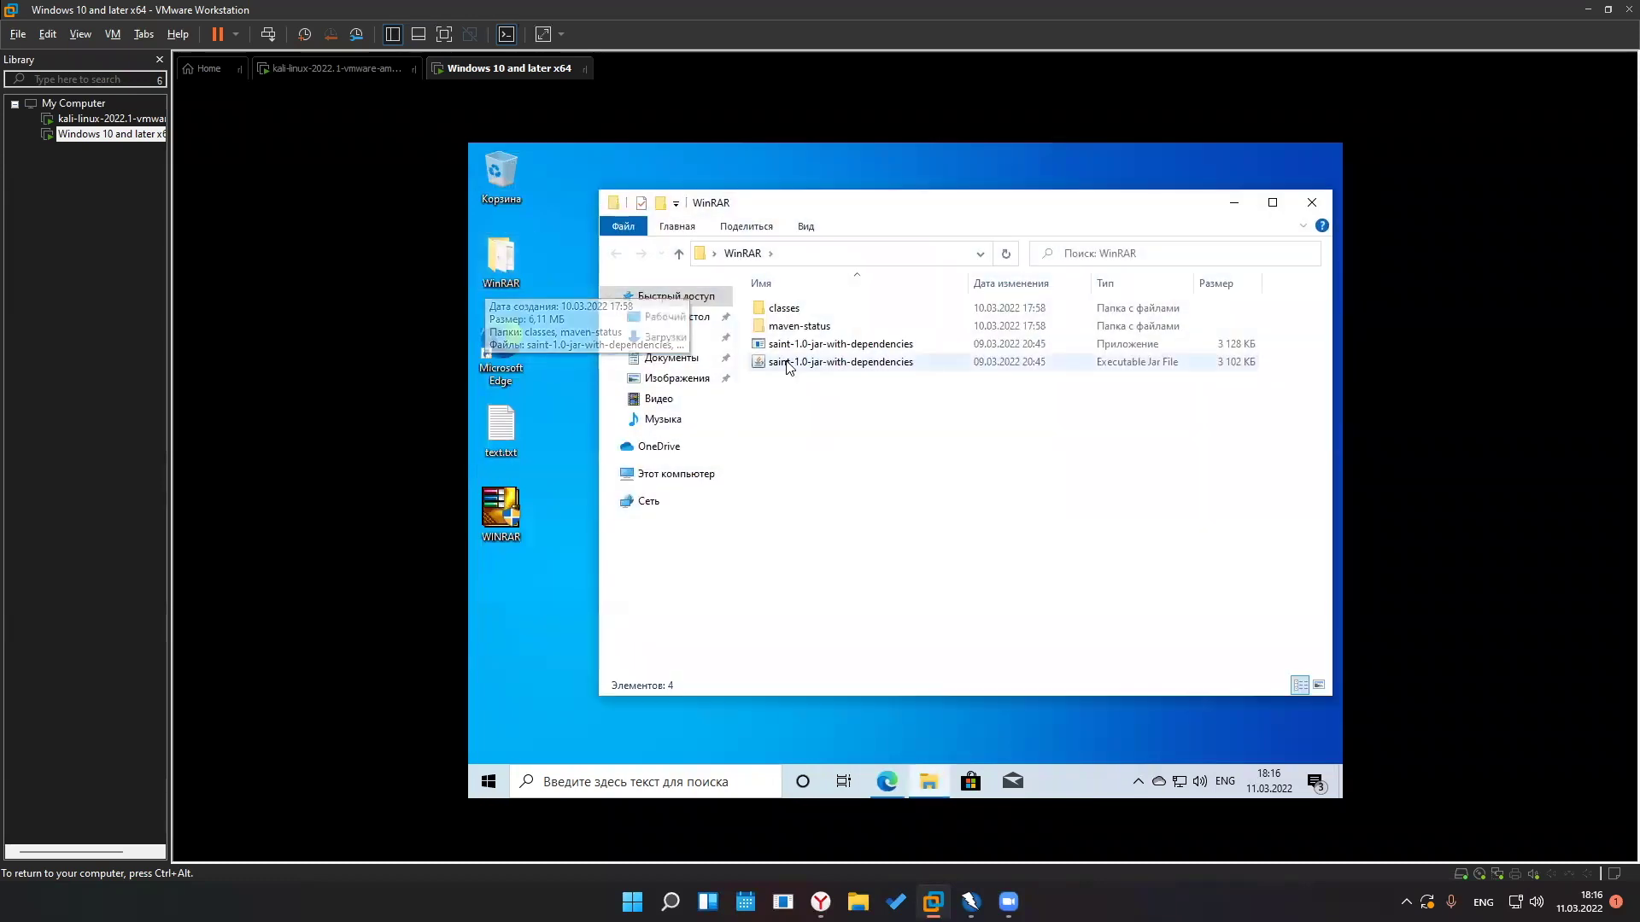
{"action": "left_click", "coordinate": [523, 623]}
{"action": "key", "text": "ctrl+shift+Escape"}
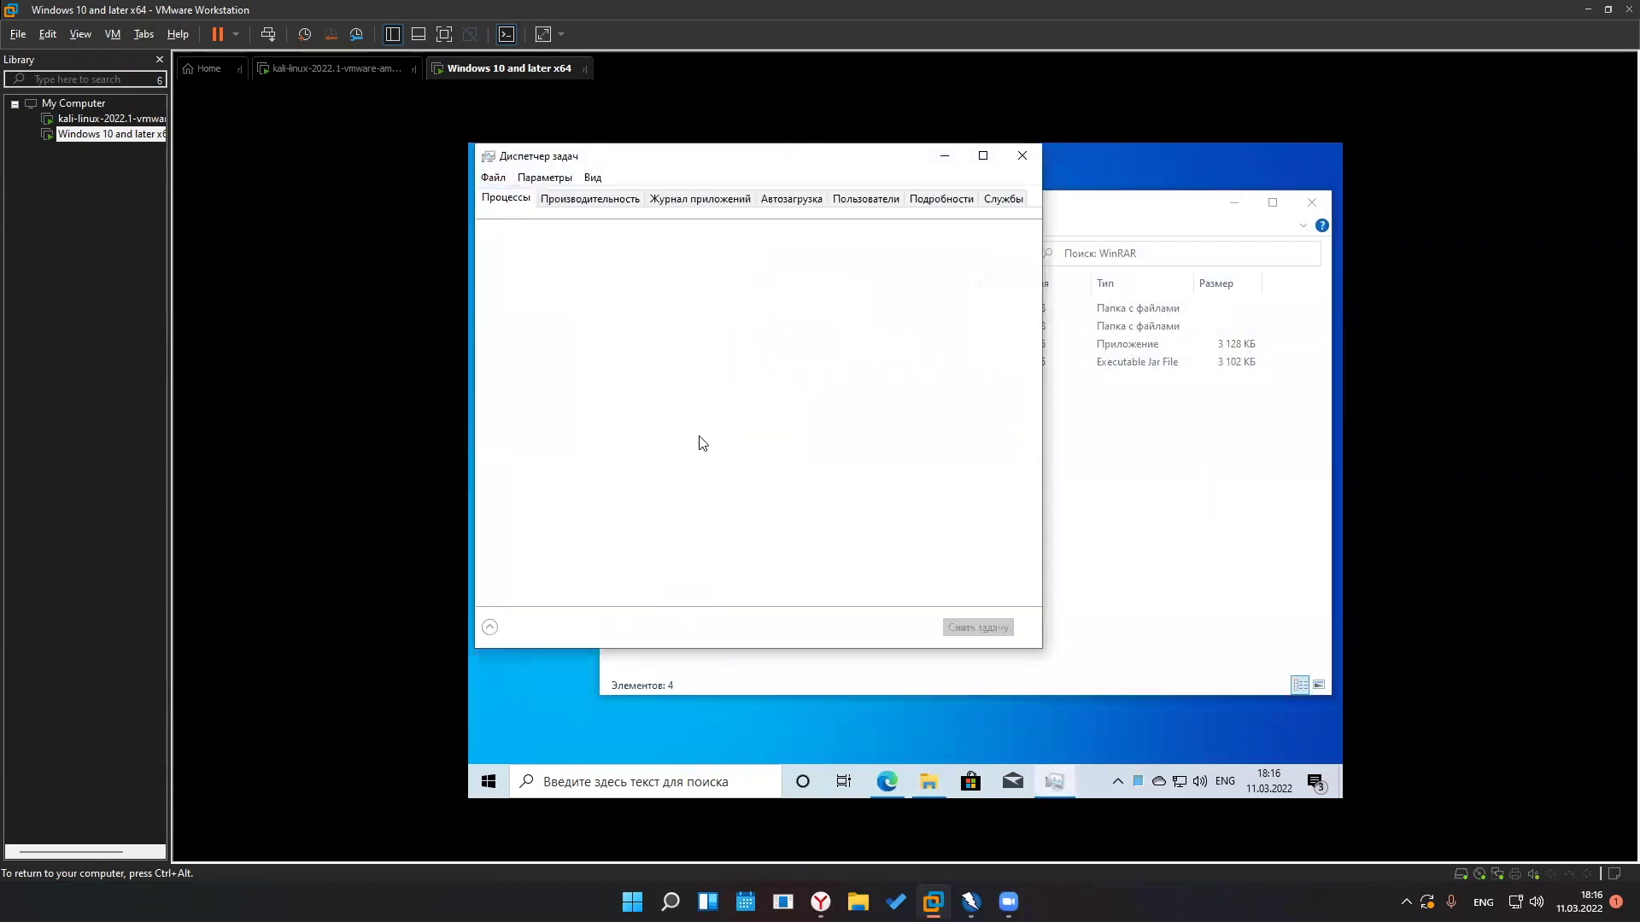
{"action": "left_click", "coordinate": [571, 203]}
{"action": "left_click", "coordinate": [505, 198]}
{"action": "left_click", "coordinate": [701, 198]}
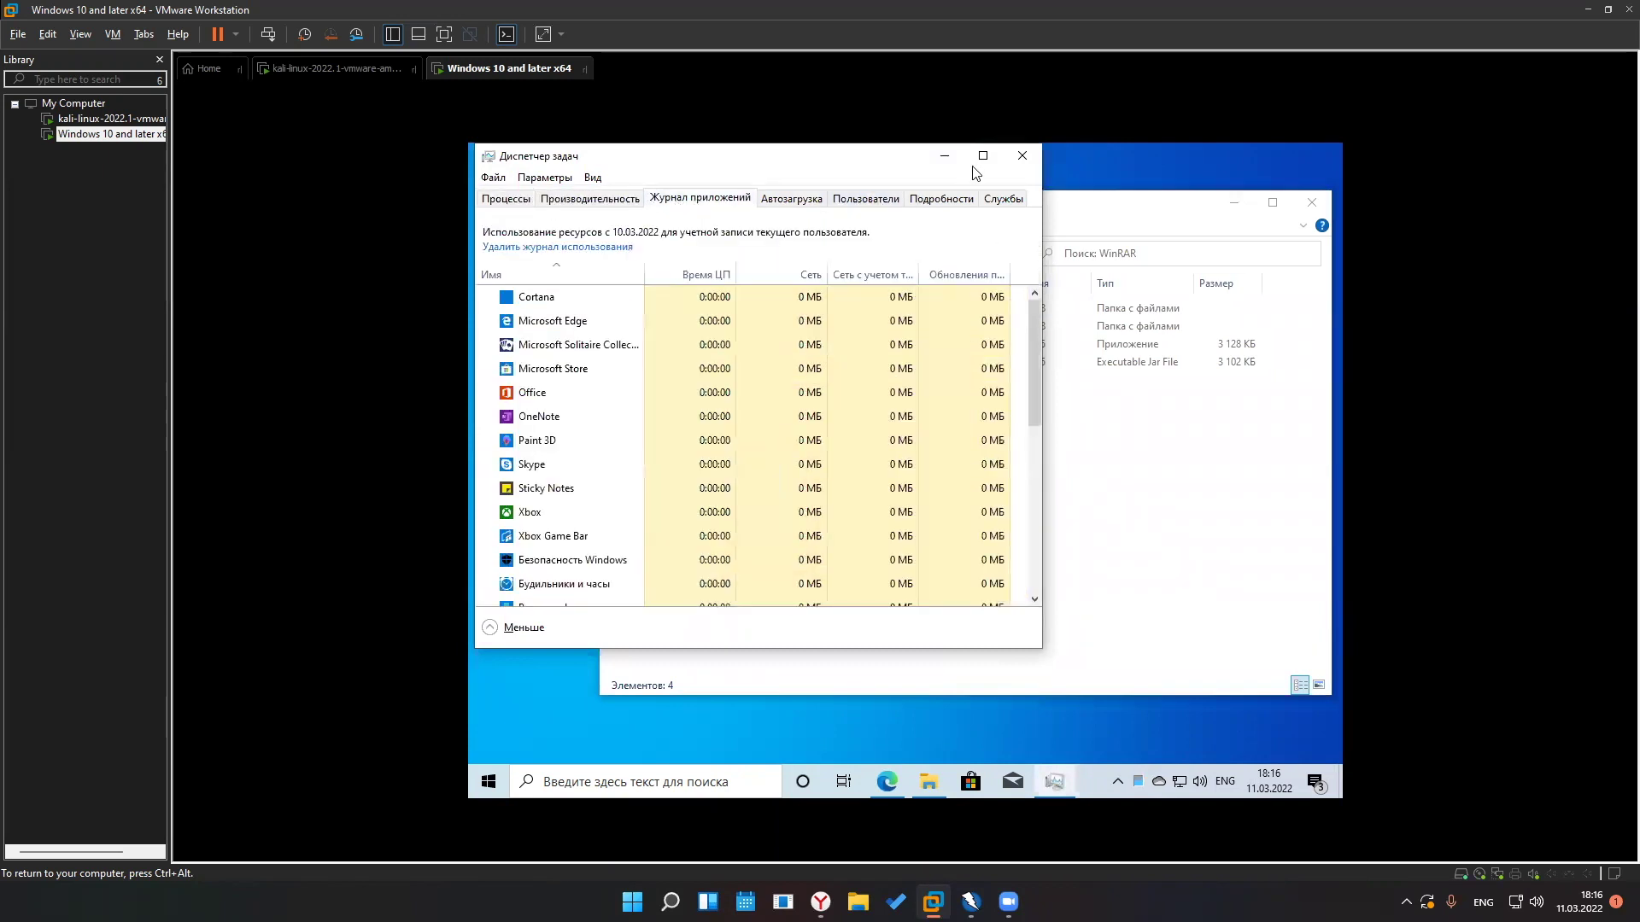
{"action": "left_click", "coordinate": [1022, 155]}
{"action": "left_click", "coordinate": [1233, 202]}
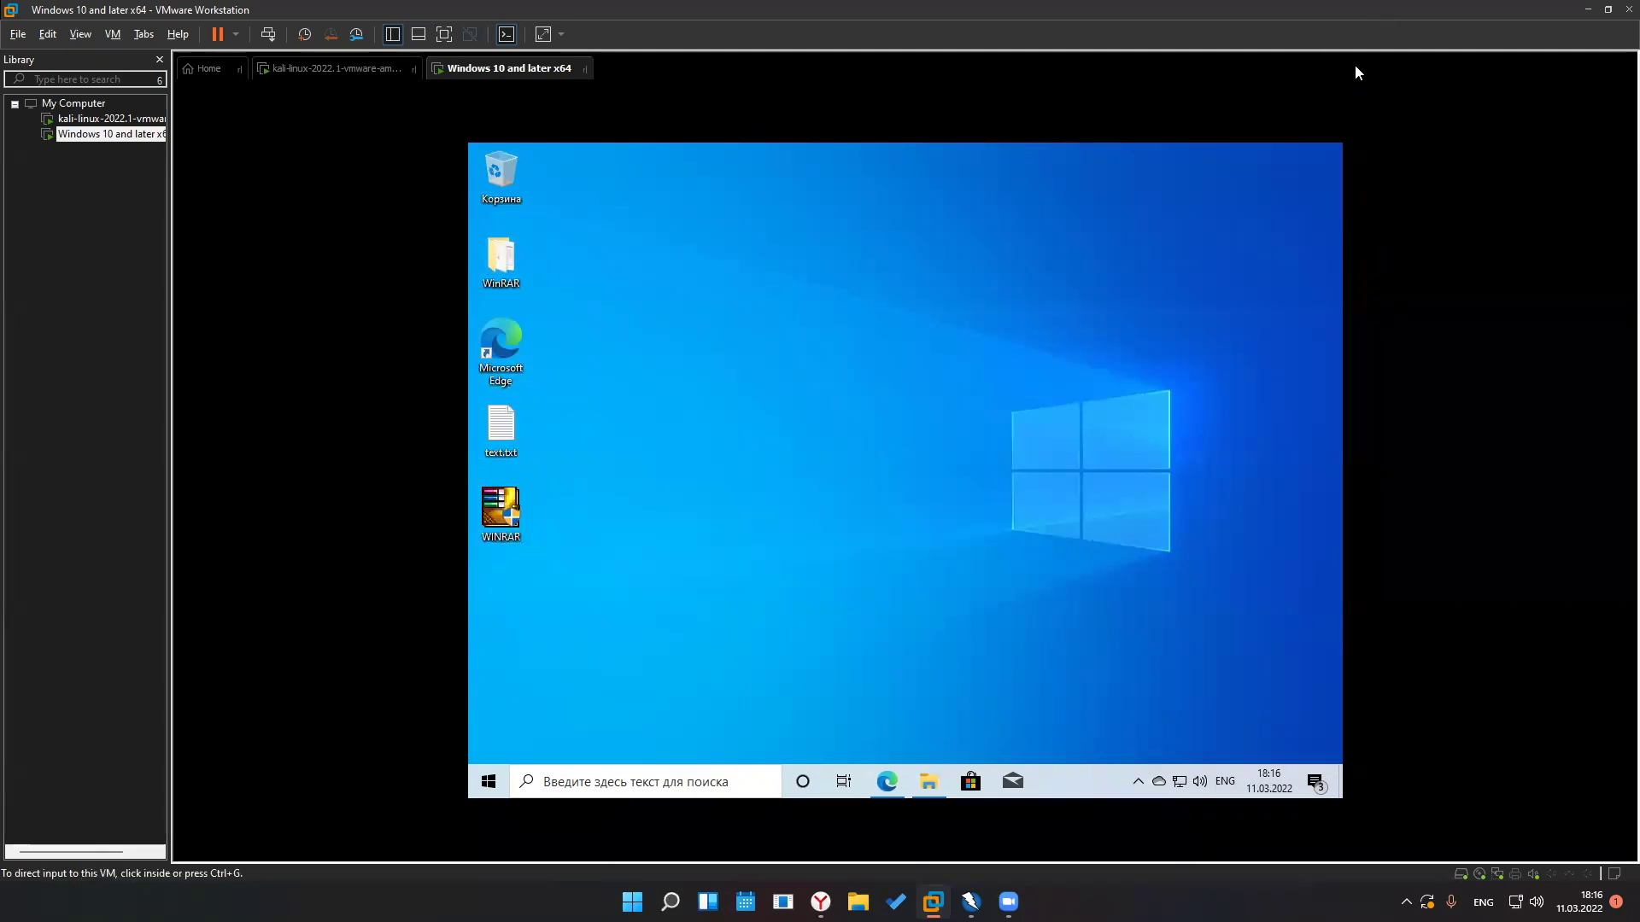
Open the WinRAR folder, inspect the two saint-1.0-jar-with-dependencies files and the classes subfolder, and return to the WinRAR folder
{"action": "double_click", "coordinate": [501, 256]}
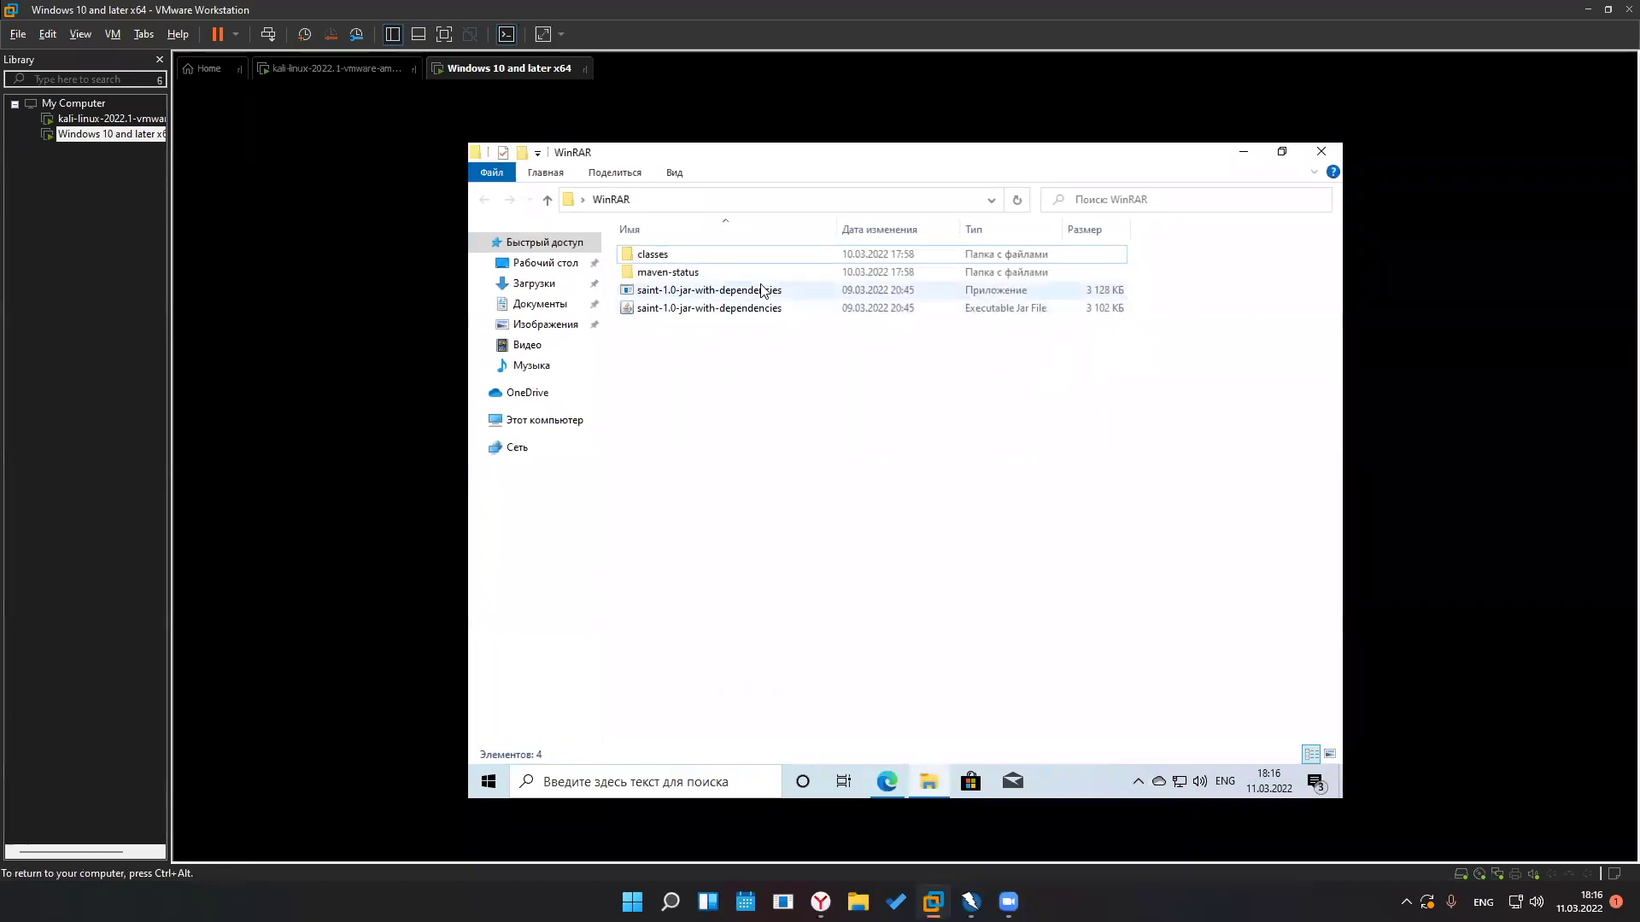
{"action": "left_click", "coordinate": [763, 290]}
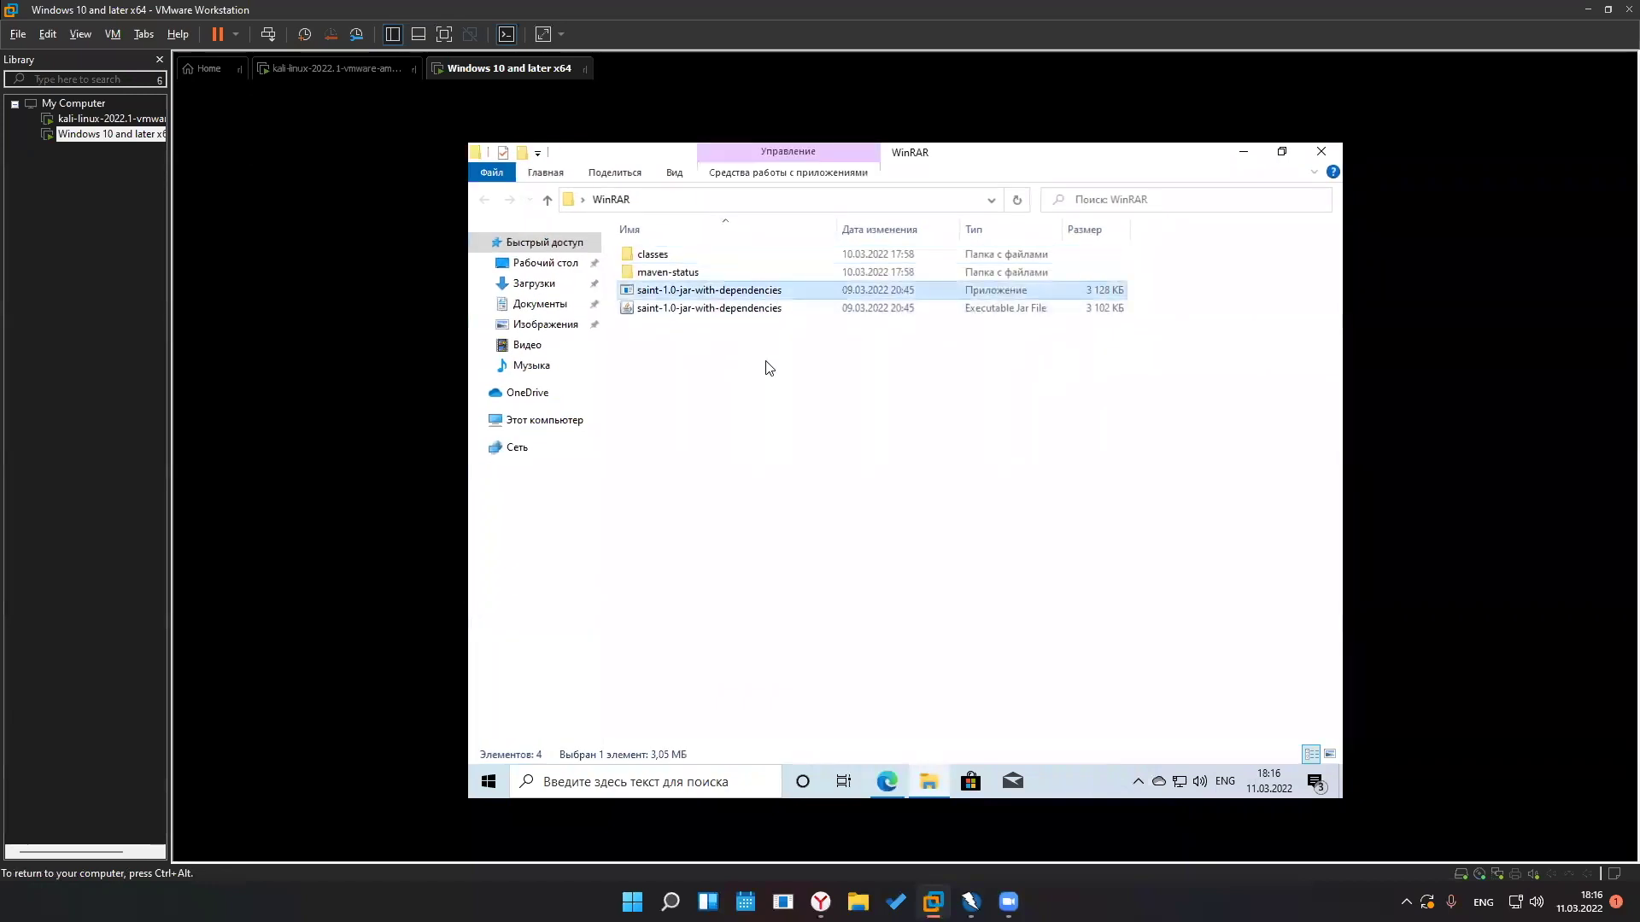
{"action": "left_click", "coordinate": [797, 308]}
{"action": "double_click", "coordinate": [741, 273]}
{"action": "key", "text": "alt+Left"}
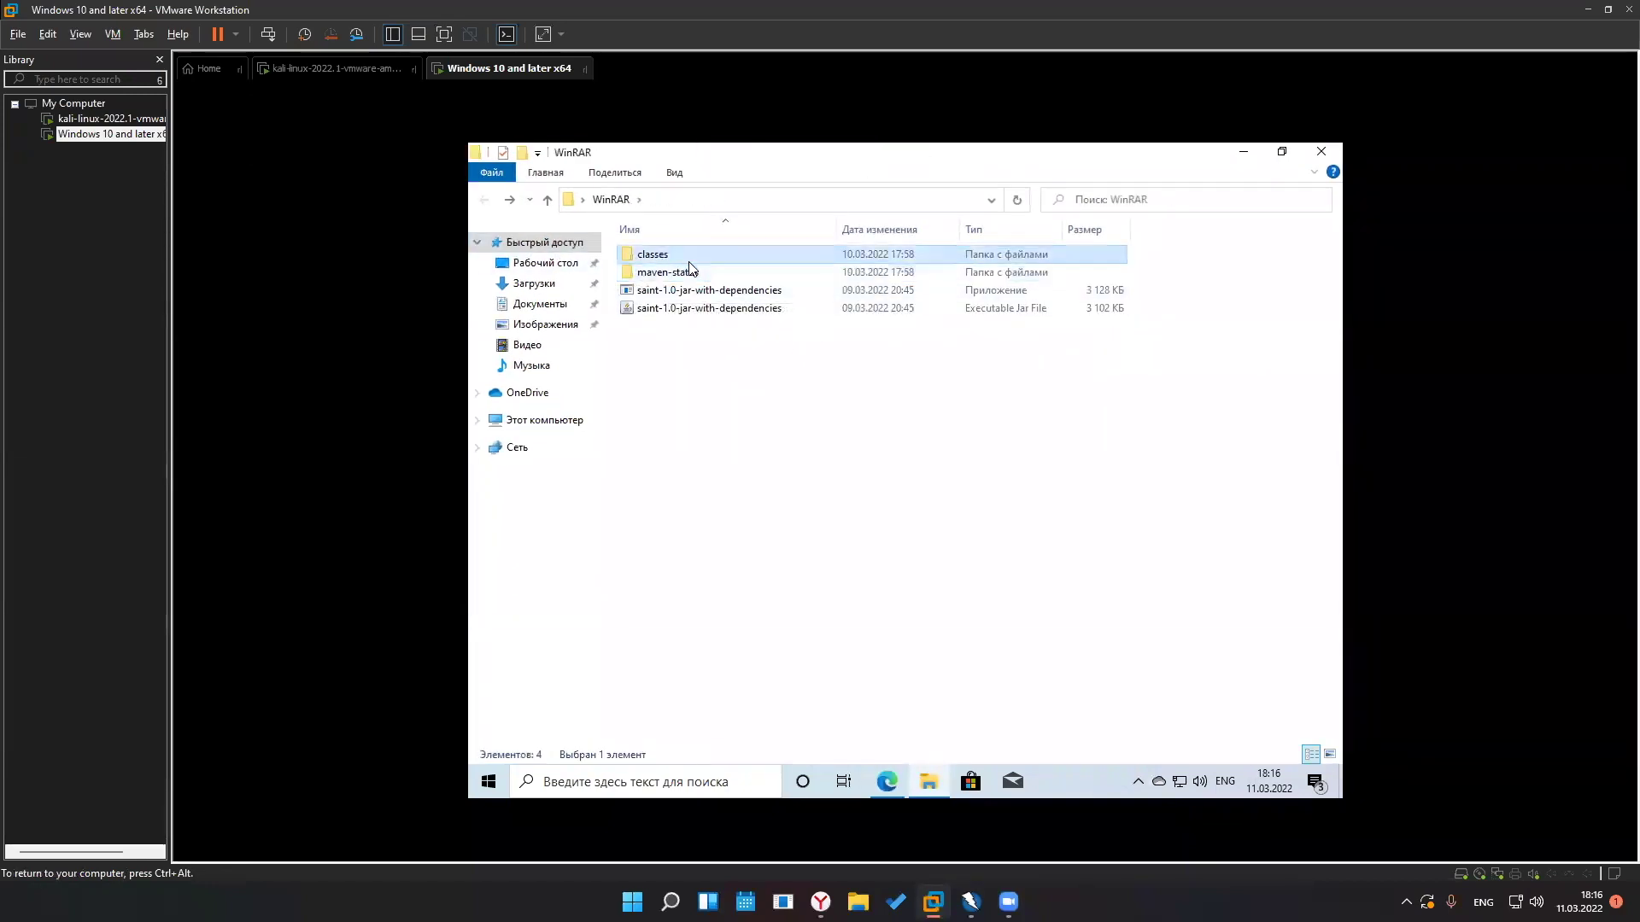
Inspect the two saint-1.0-jar-with-dependencies files, view and dismiss the application choices for opening the JAR file, and minimize the WinRAR folder
{"action": "key", "text": "alt+Right"}
{"action": "key", "text": "alt+Left"}
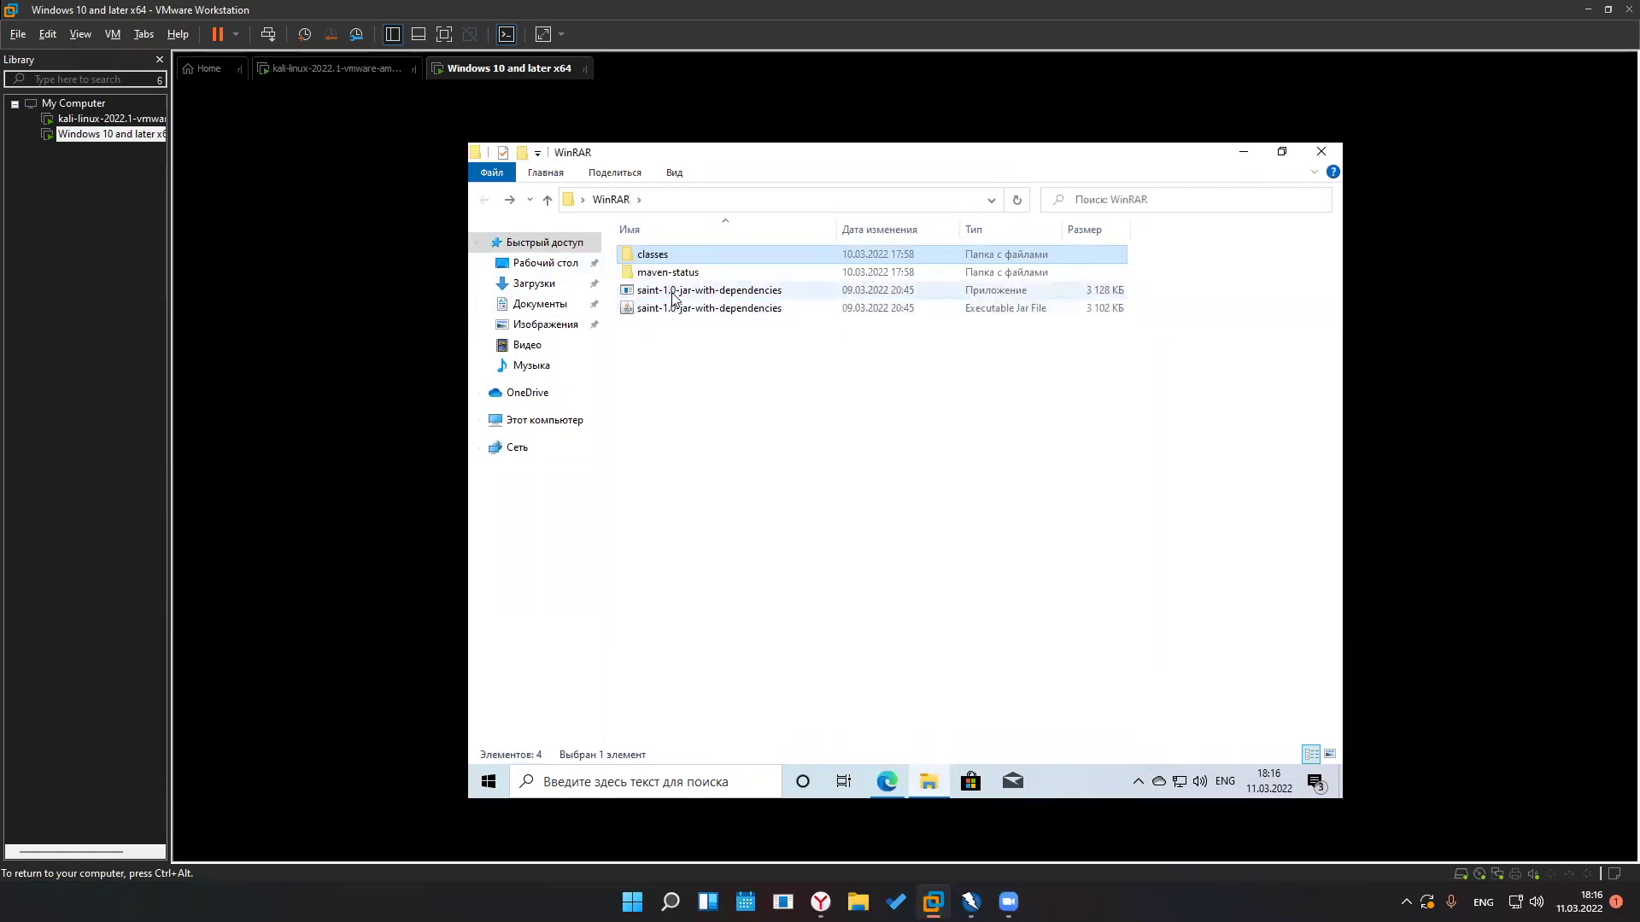
{"action": "left_click", "coordinate": [672, 292]}
{"action": "left_click", "coordinate": [691, 311]}
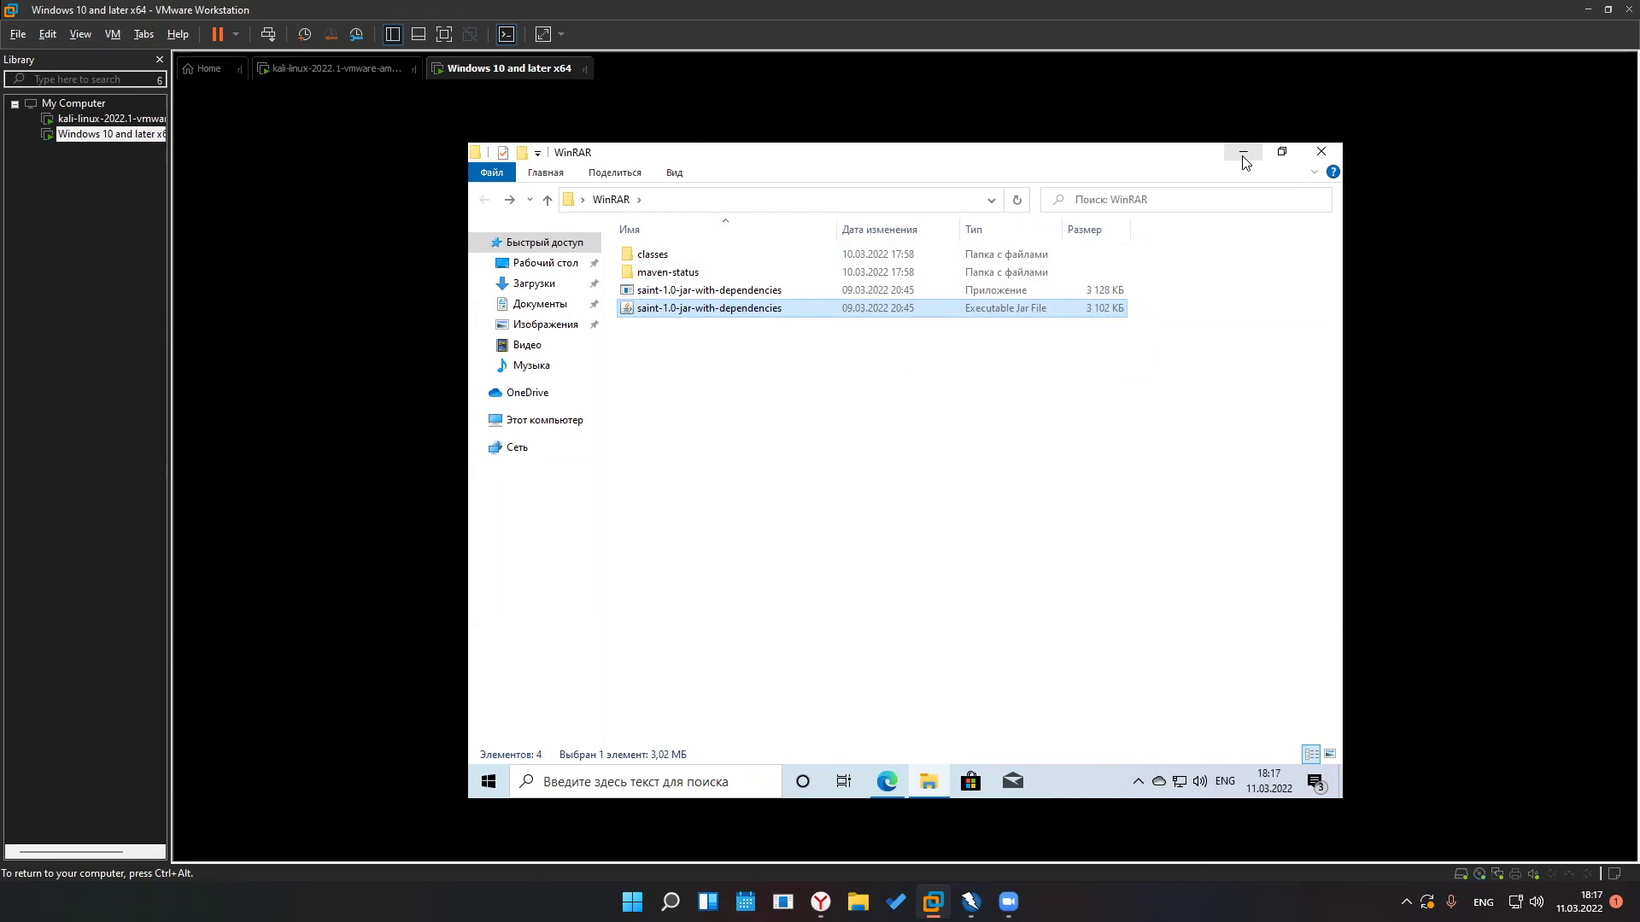
{"action": "double_click", "coordinate": [981, 292]}
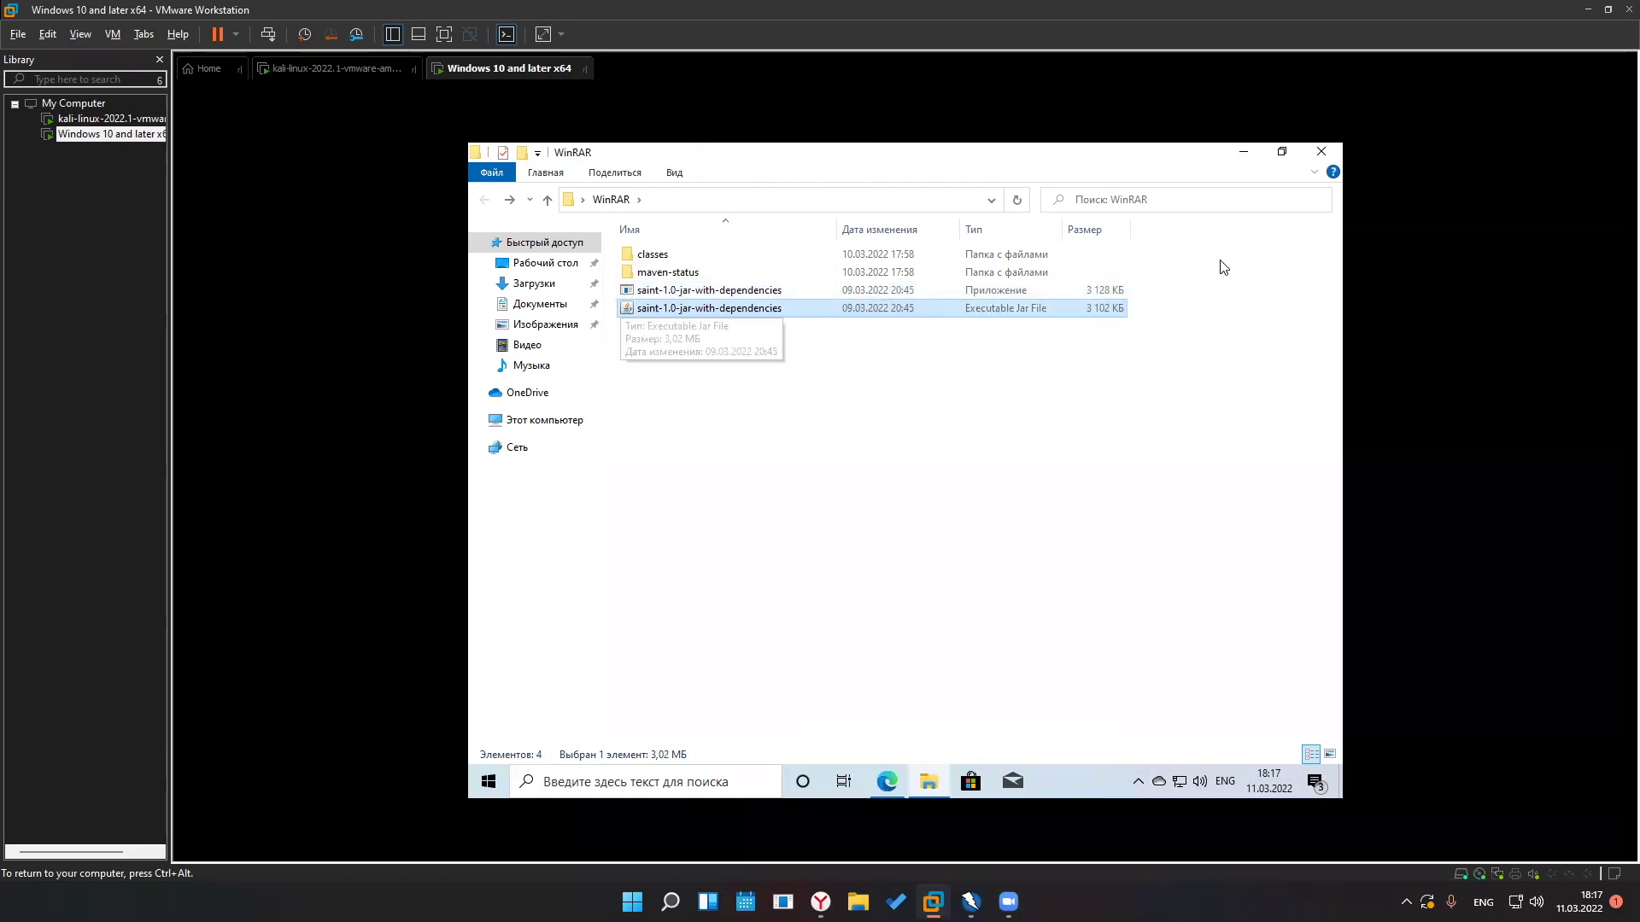
{"action": "key", "text": "Return"}
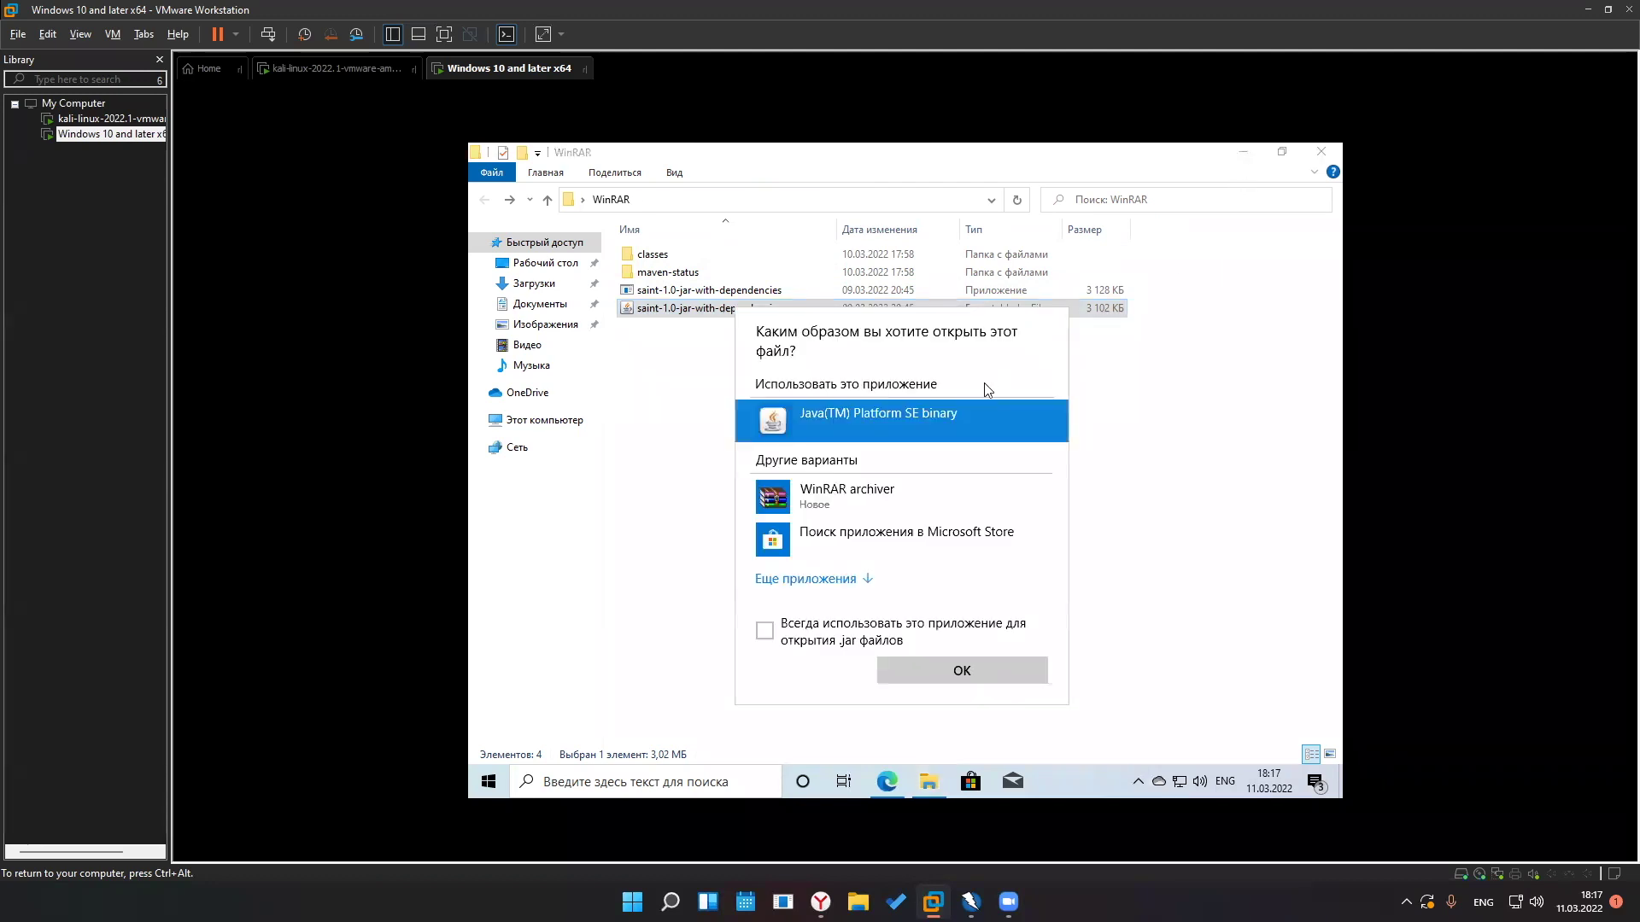
{"action": "left_click", "coordinate": [1166, 610]}
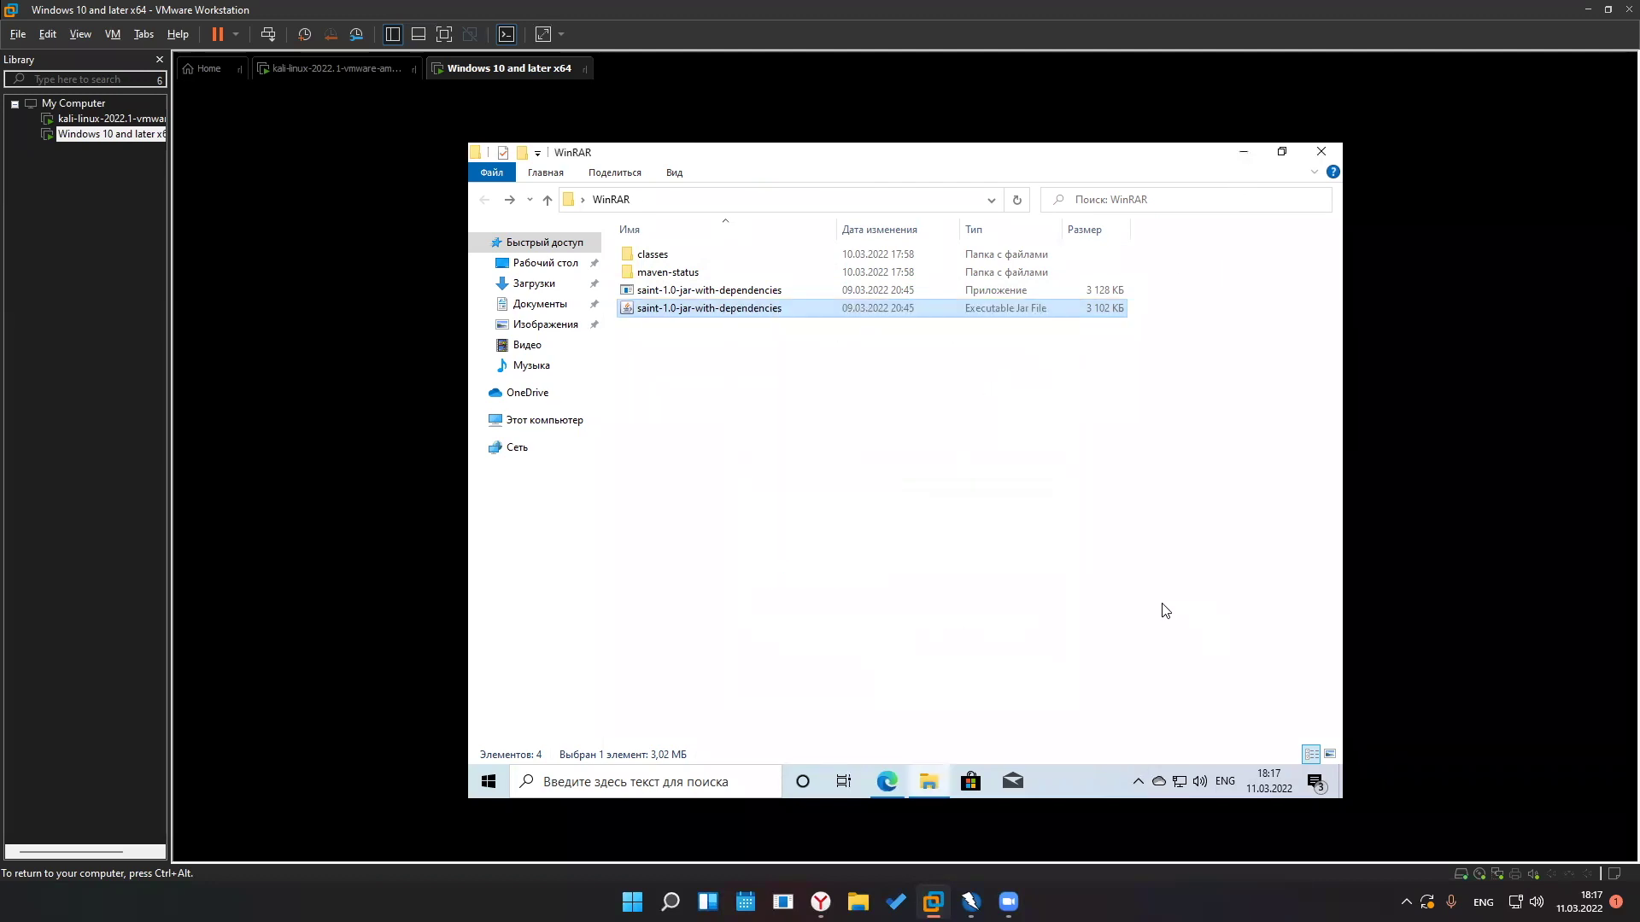
{"action": "left_click", "coordinate": [1244, 161]}
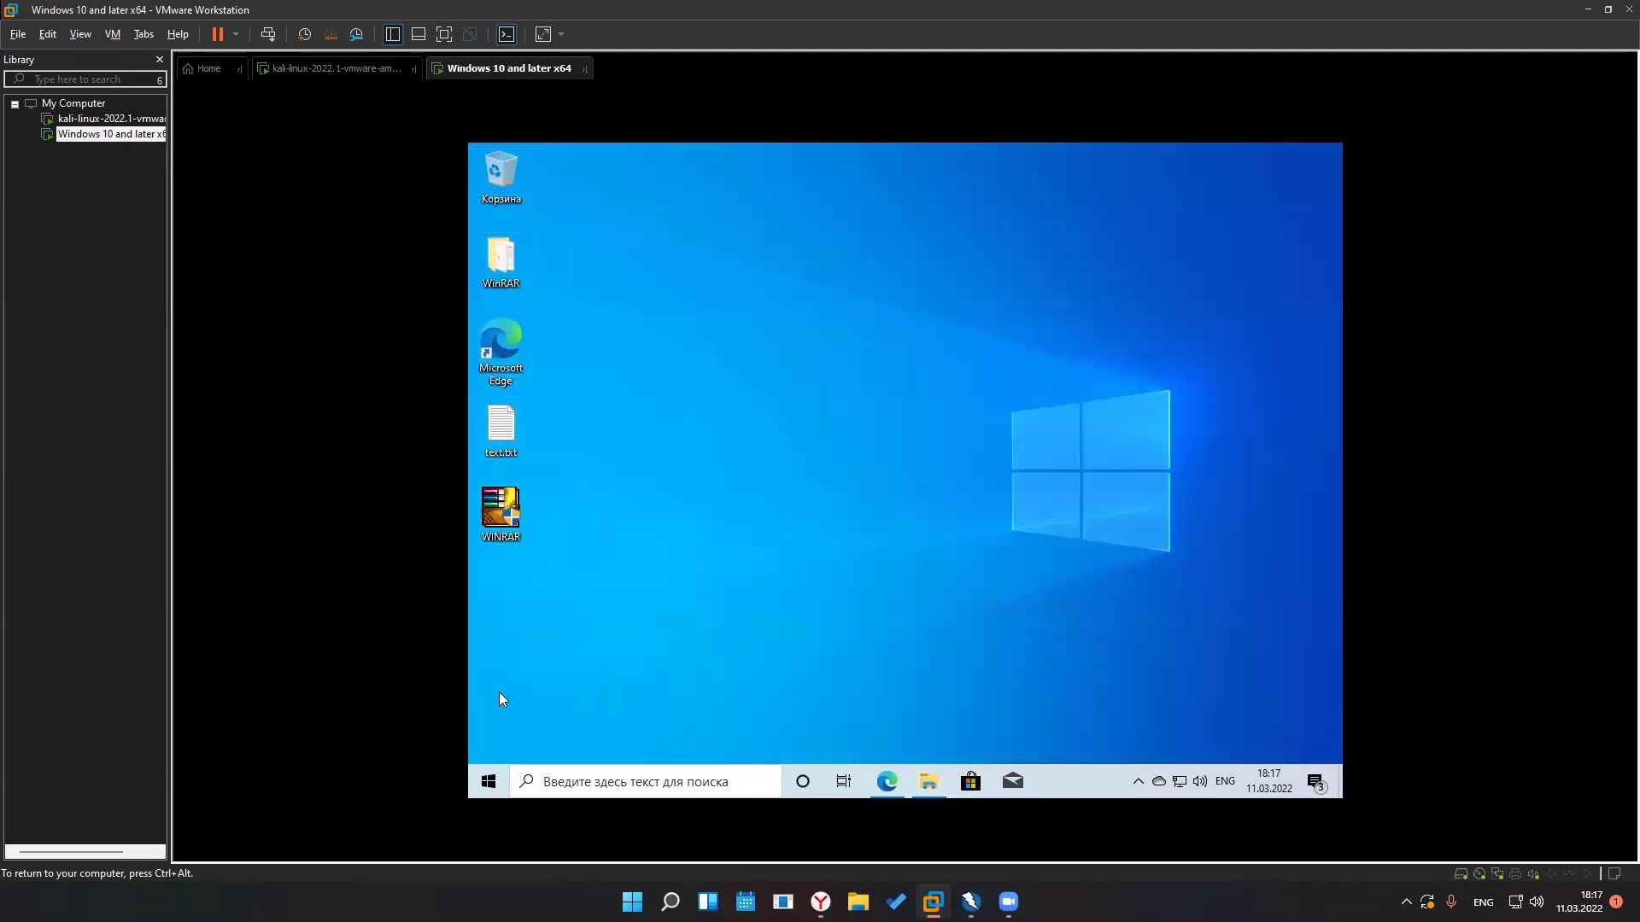
{"action": "left_click_drag", "start_coordinate": [484, 684], "coordinate": [1295, 213]}
{"action": "left_click", "coordinate": [1303, 183]}
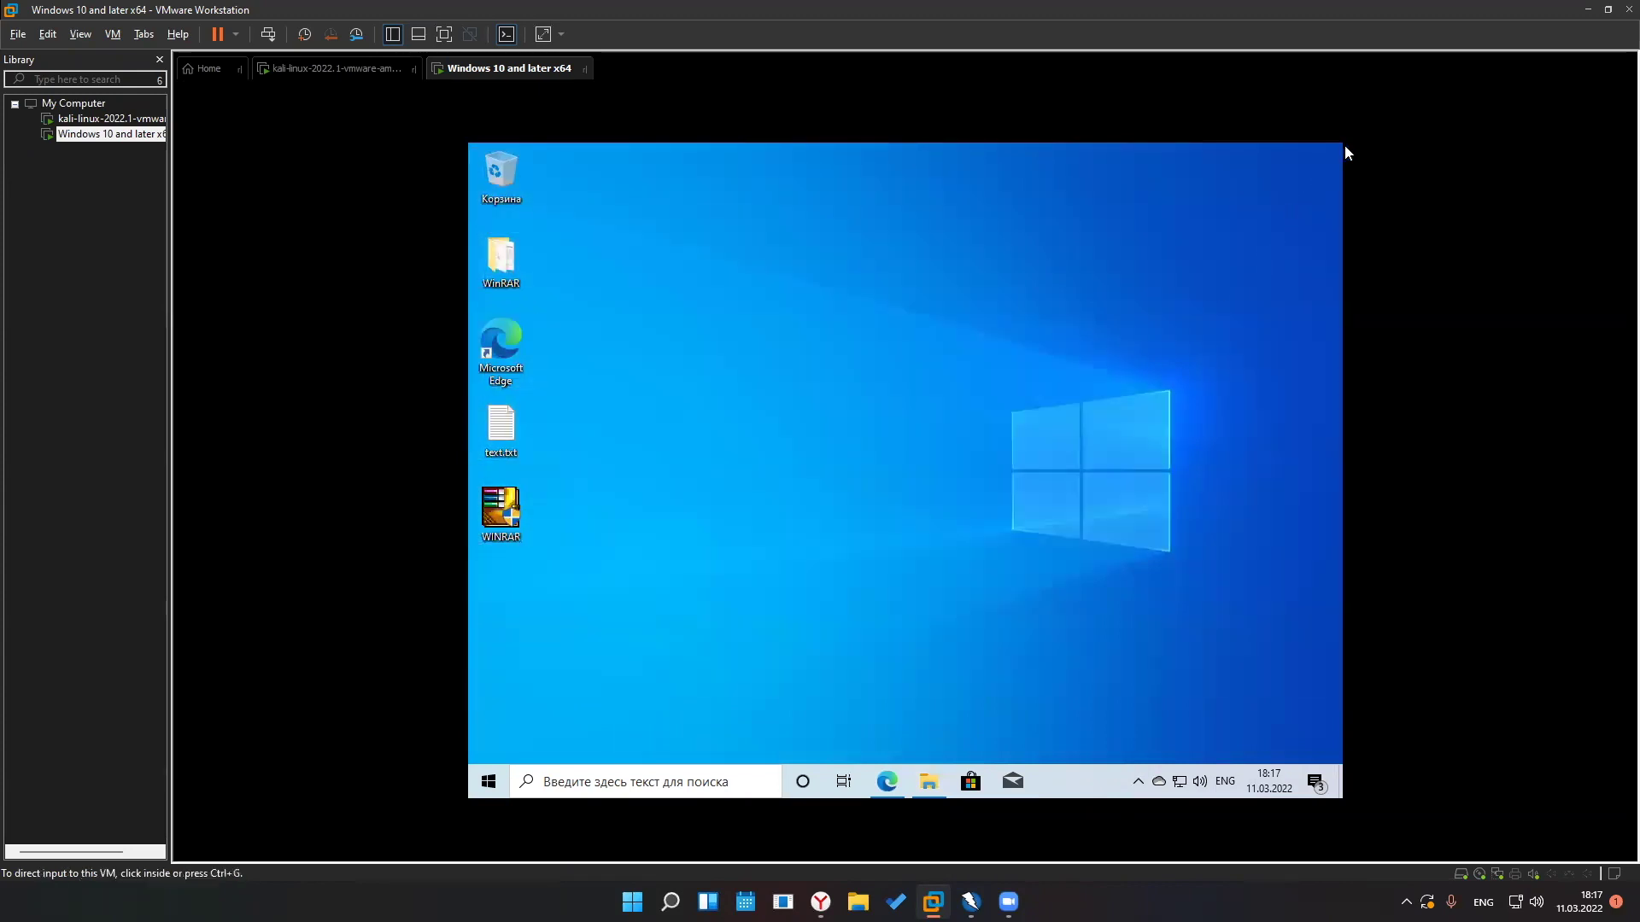
{"action": "left_click_drag", "start_coordinate": [1336, 150], "coordinate": [479, 734]}
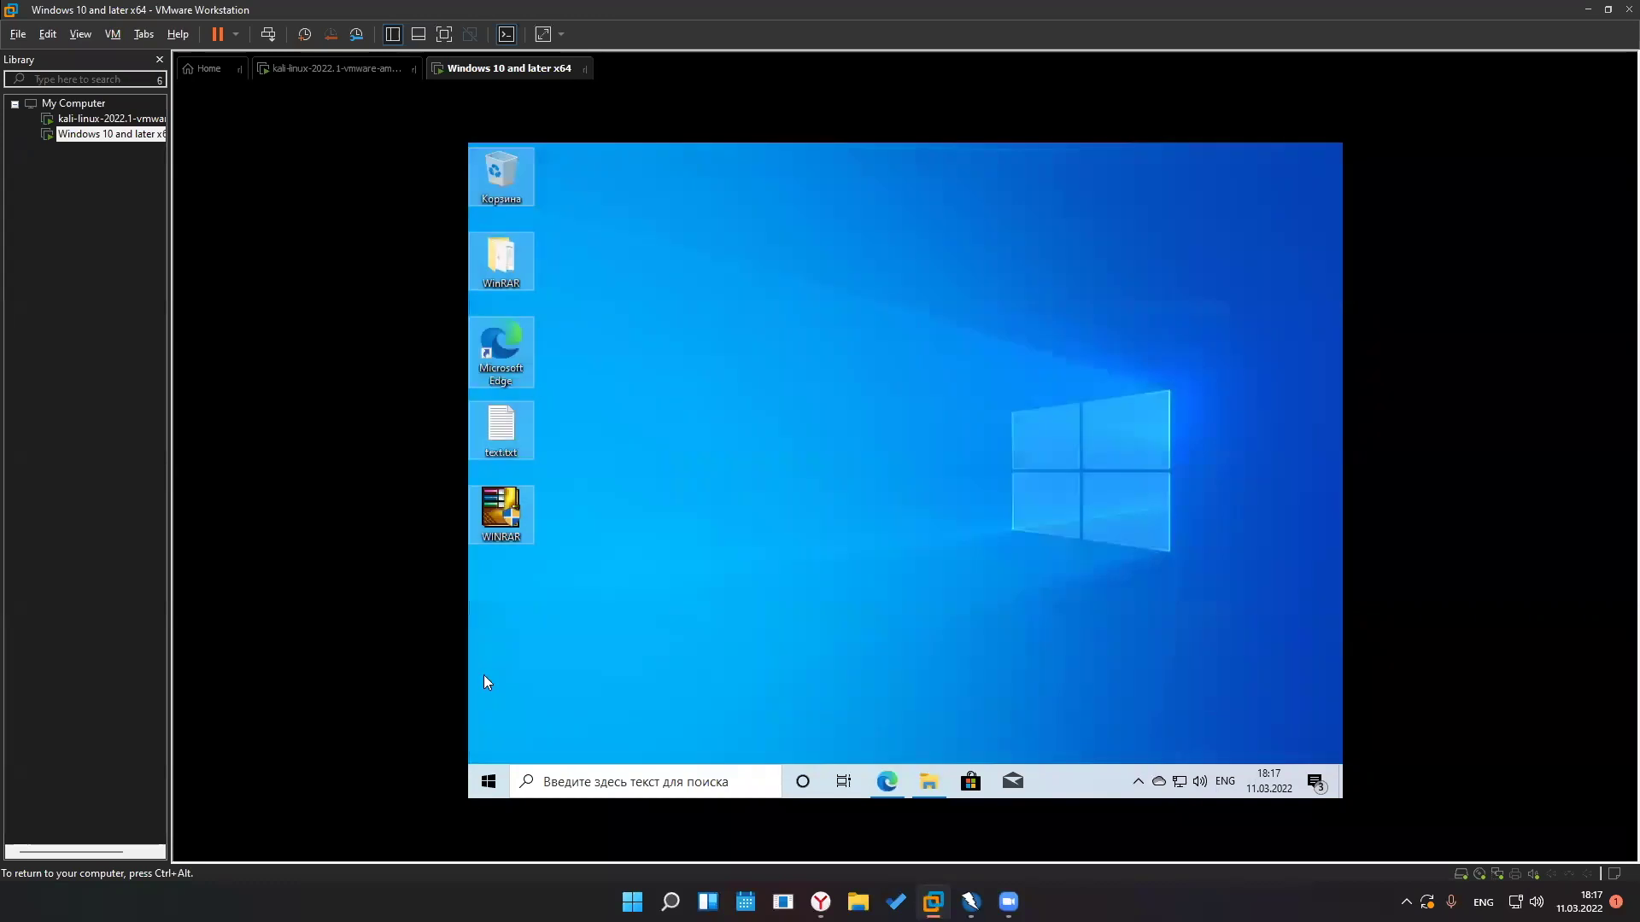
{"action": "left_click_drag", "start_coordinate": [483, 675], "coordinate": [1340, 157]}
{"action": "left_click", "coordinate": [1092, 234]}
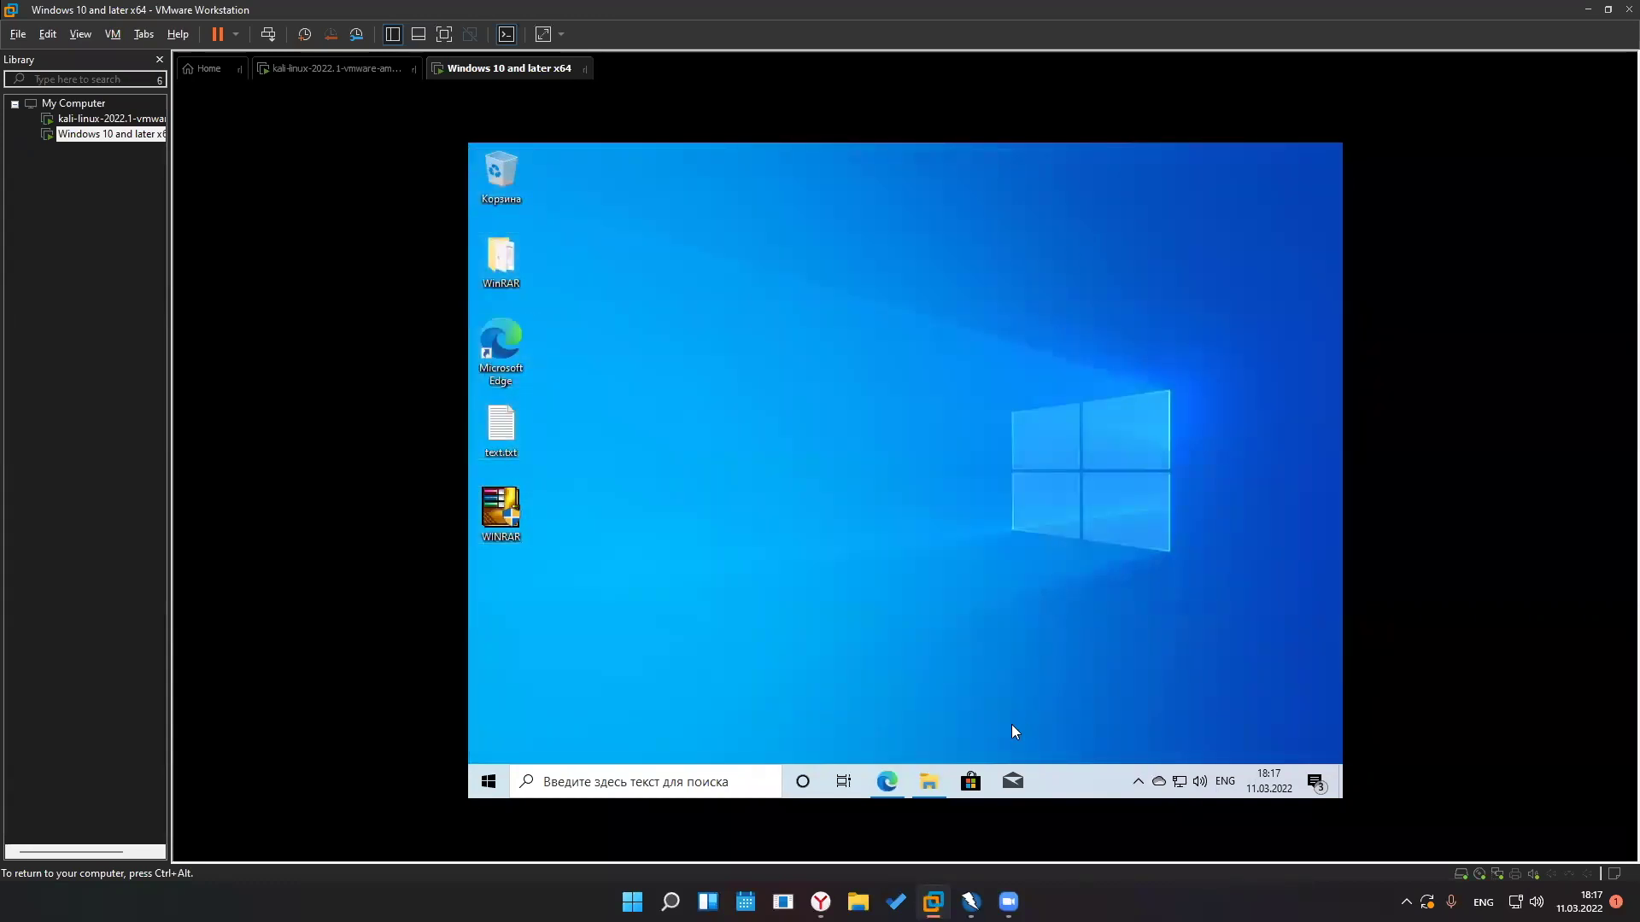
Bring up the Microsoft Edge window and return to the WinRAR folder containing the saint files
{"action": "left_click", "coordinate": [887, 789]}
{"action": "left_click", "coordinate": [889, 790]}
{"action": "left_click", "coordinate": [889, 790]}
{"action": "left_click", "coordinate": [889, 790]}
{"action": "left_click", "coordinate": [889, 790]}
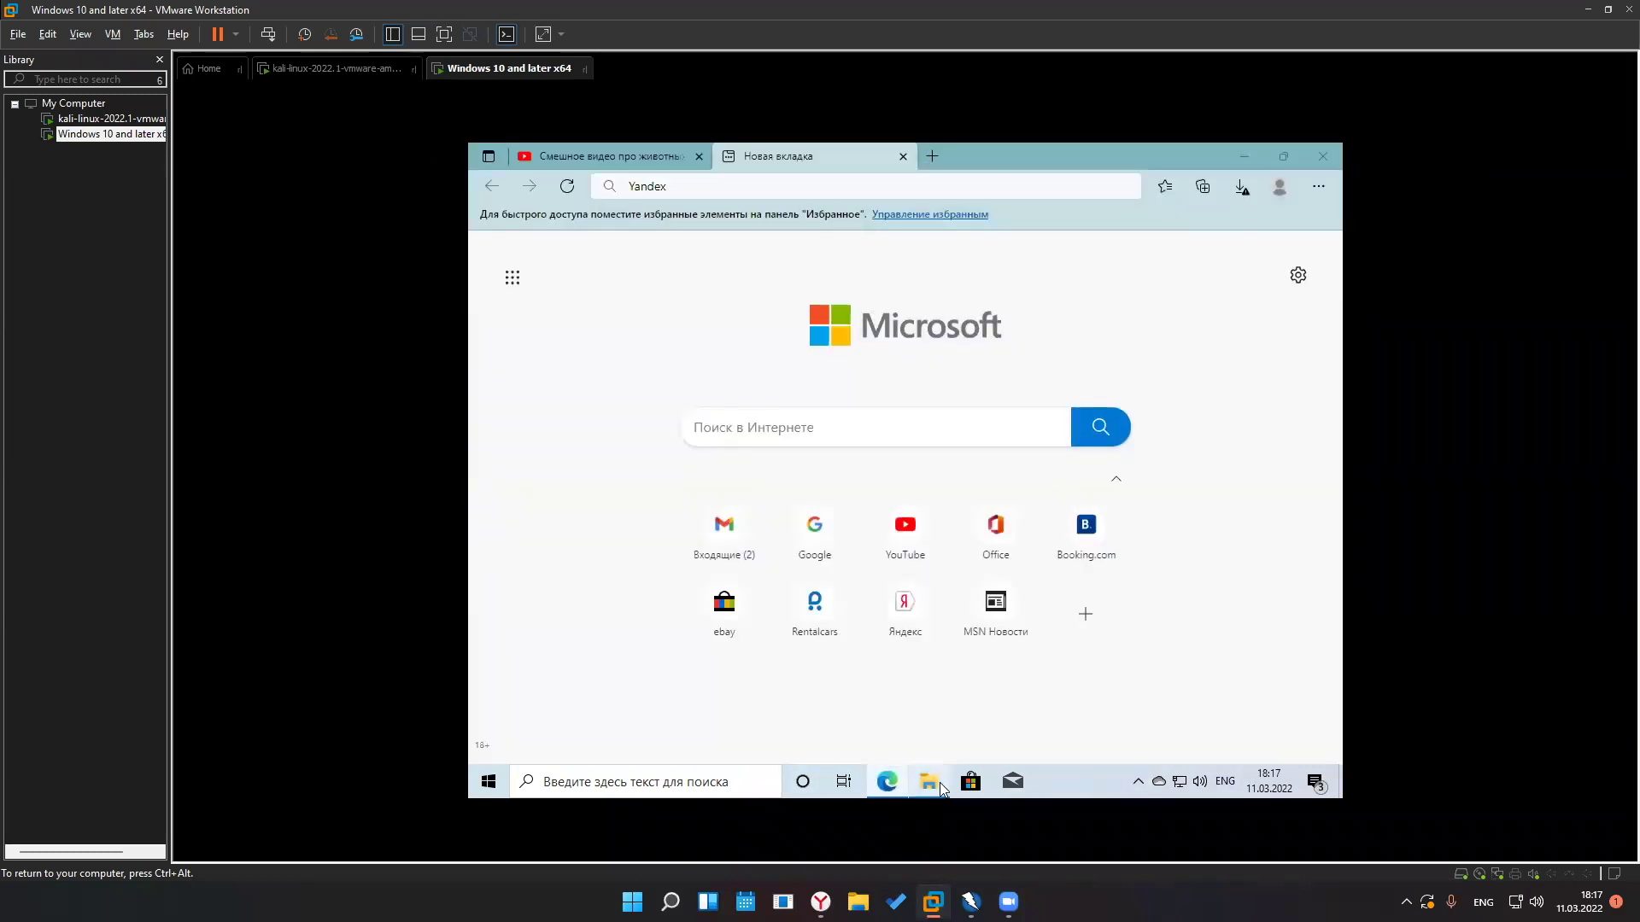
{"action": "left_click", "coordinate": [931, 782]}
{"action": "left_click", "coordinate": [812, 293]}
{"action": "left_click", "coordinate": [902, 459]}
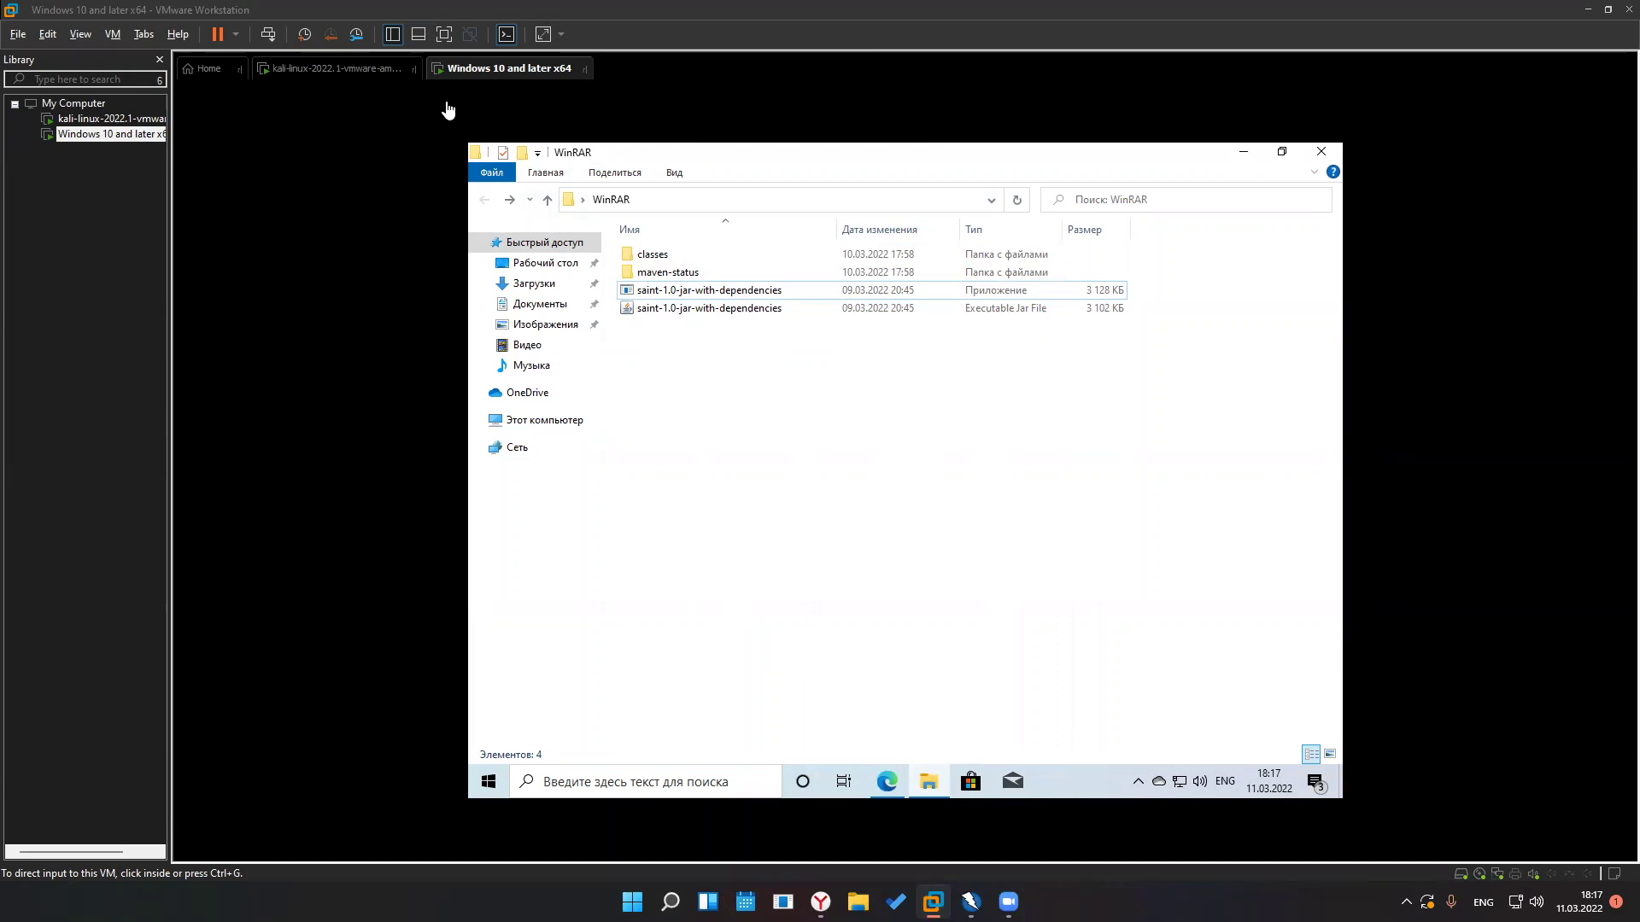
Run the saint-1.0-jar-with-dependencies JAR file with Java(TM) Platform SE binary and minimize the open windows to show the desktop
{"action": "double_click", "coordinate": [857, 307]}
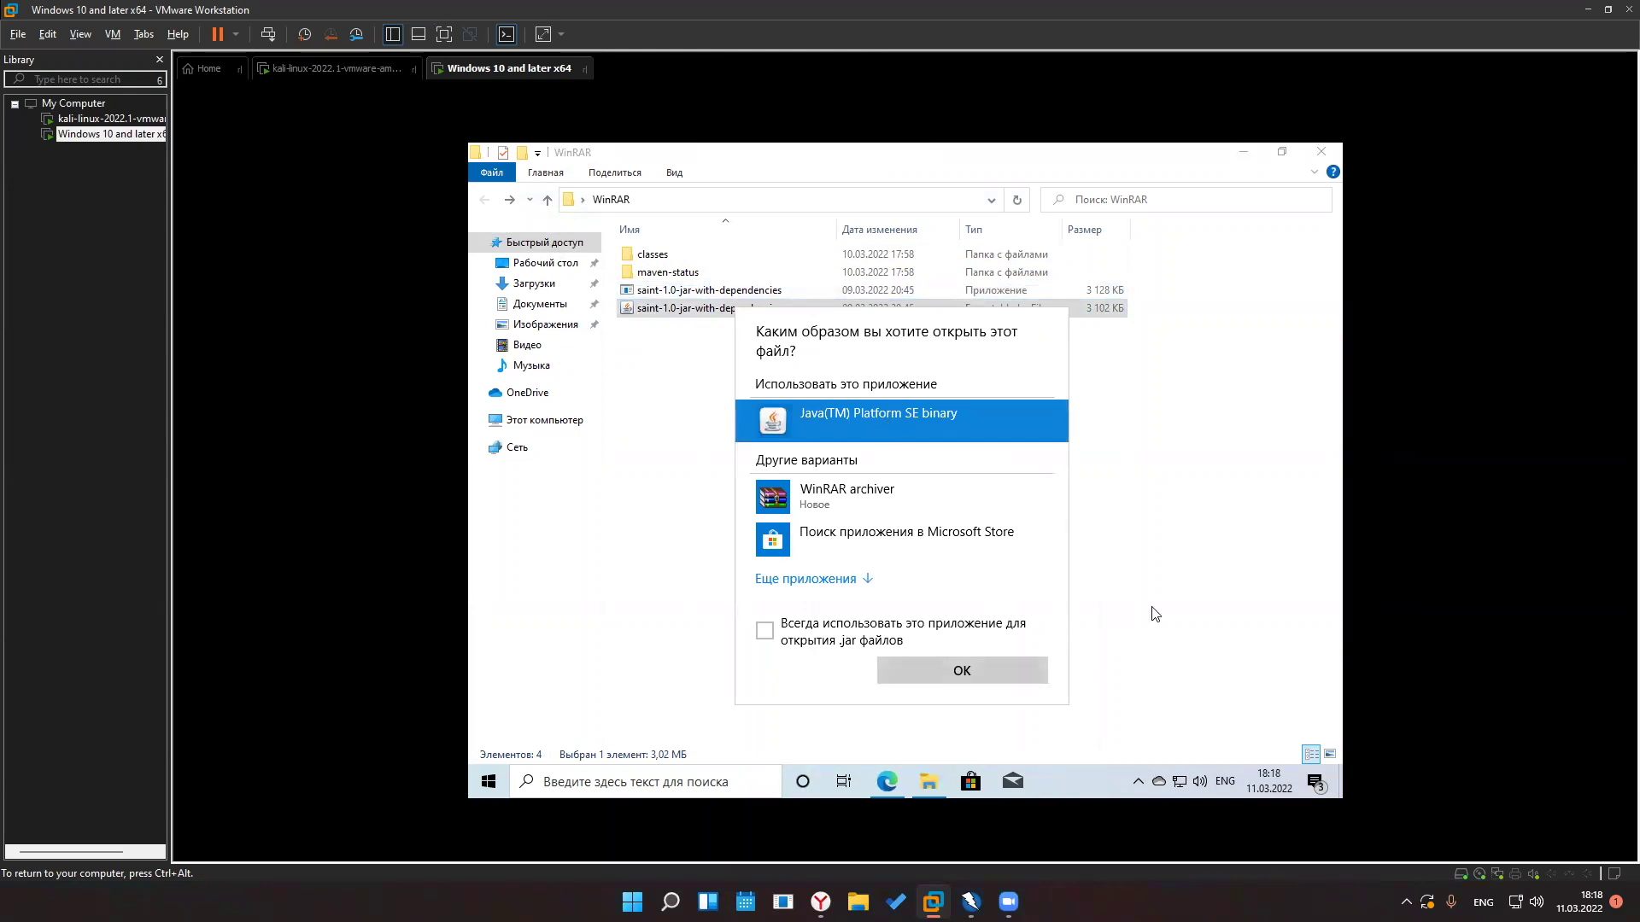
{"action": "left_click", "coordinate": [982, 673]}
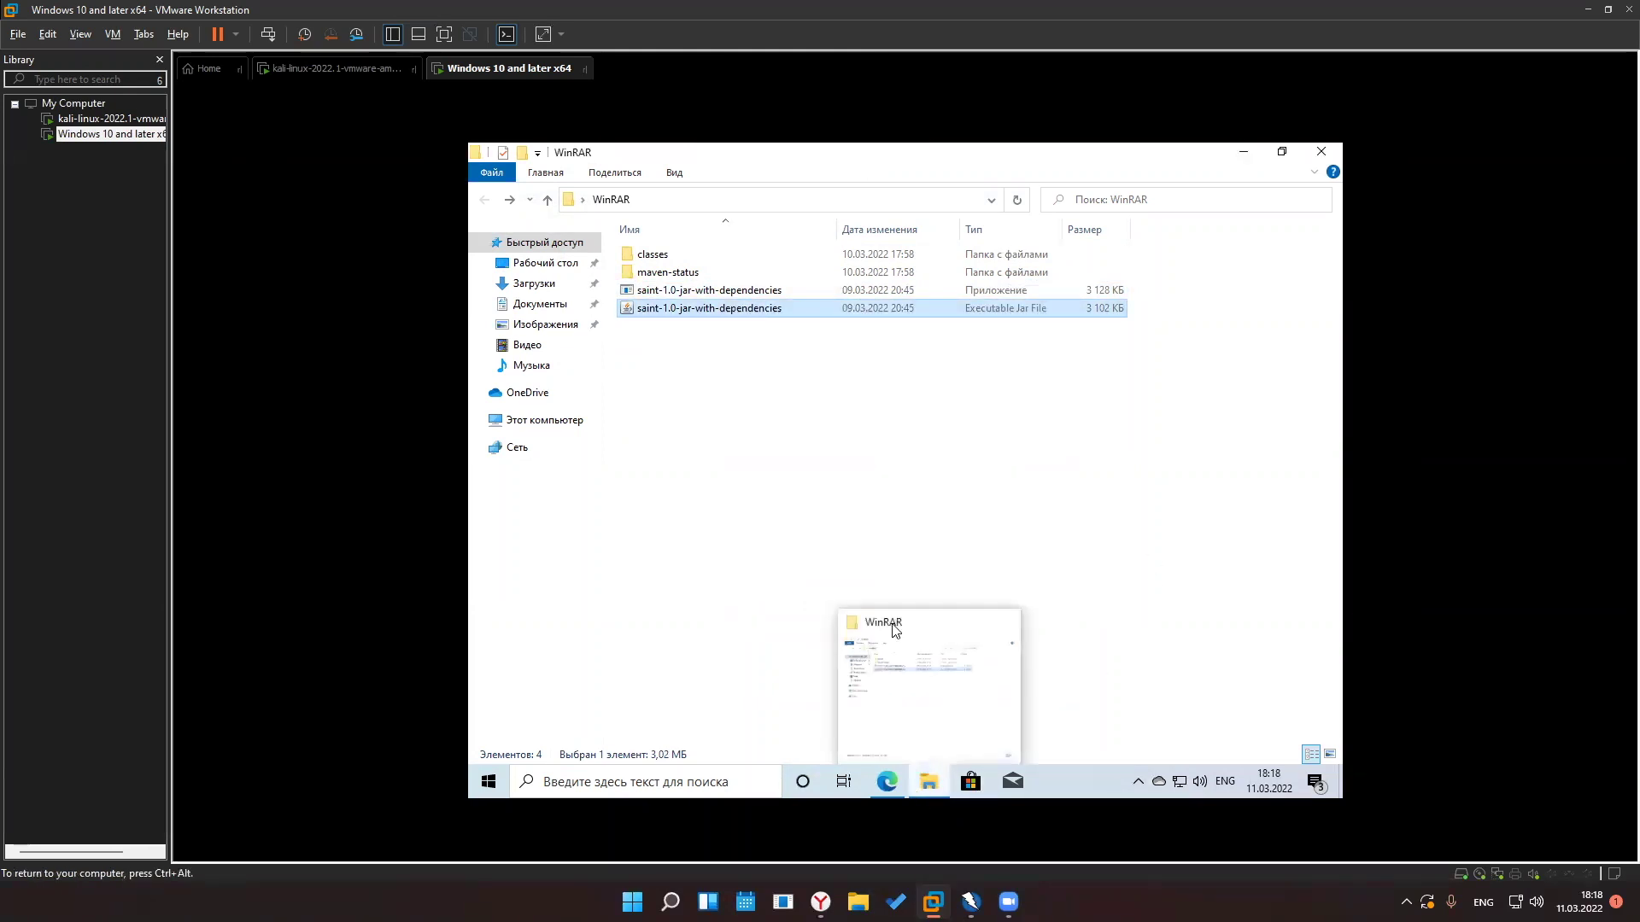
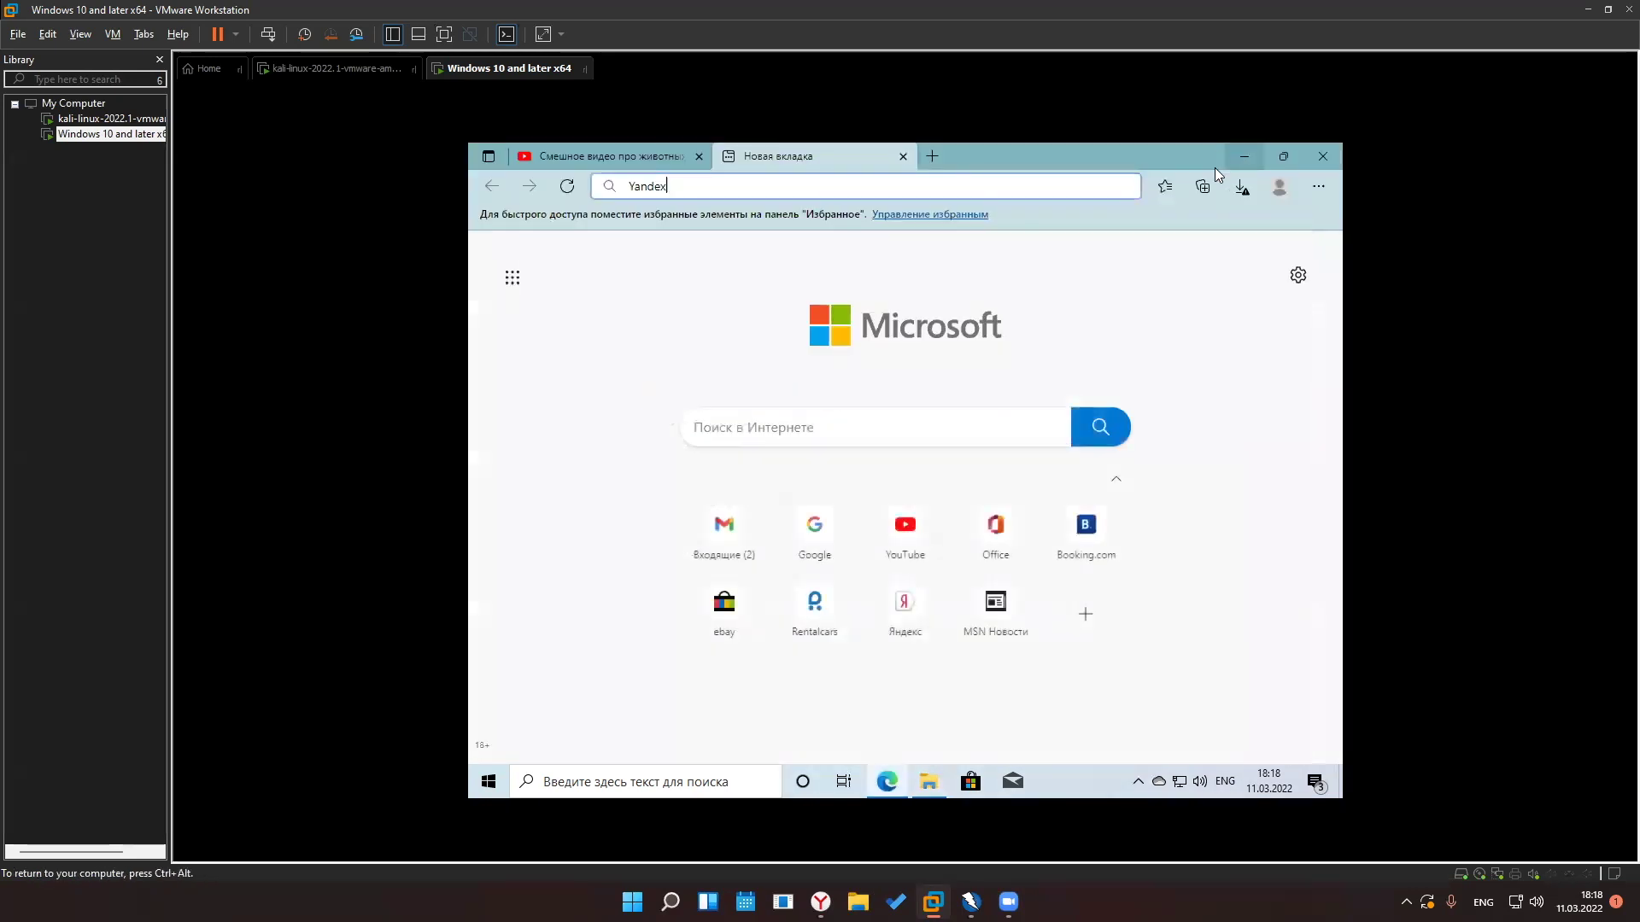
{"action": "left_click", "coordinate": [1240, 156]}
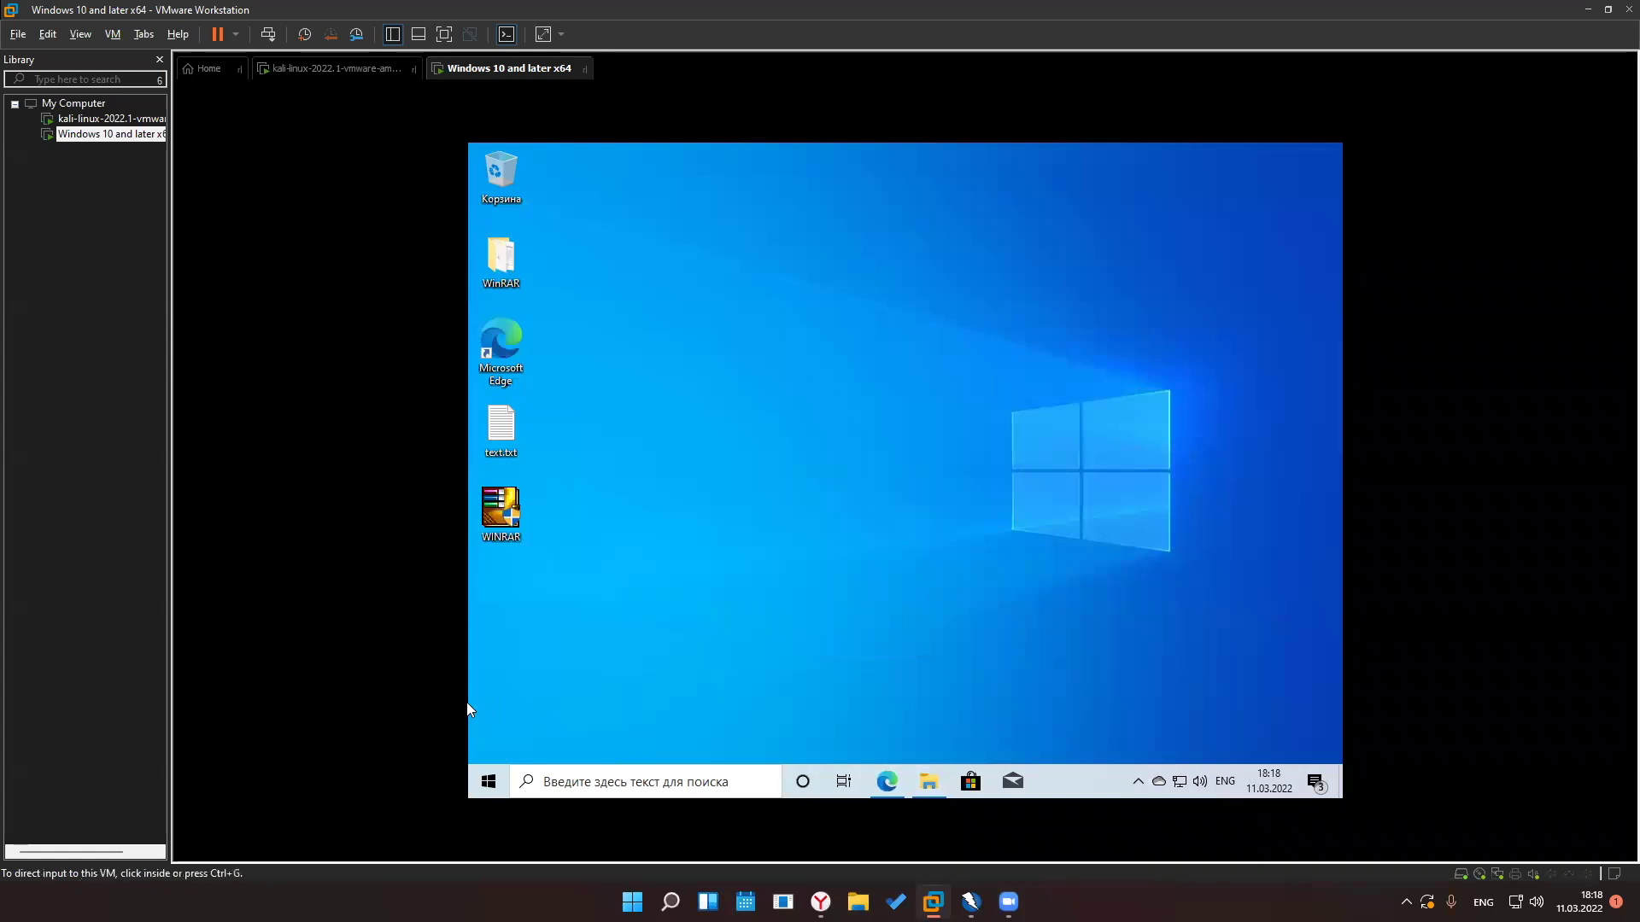
{"action": "left_click_drag", "start_coordinate": [468, 703], "coordinate": [1170, 248]}
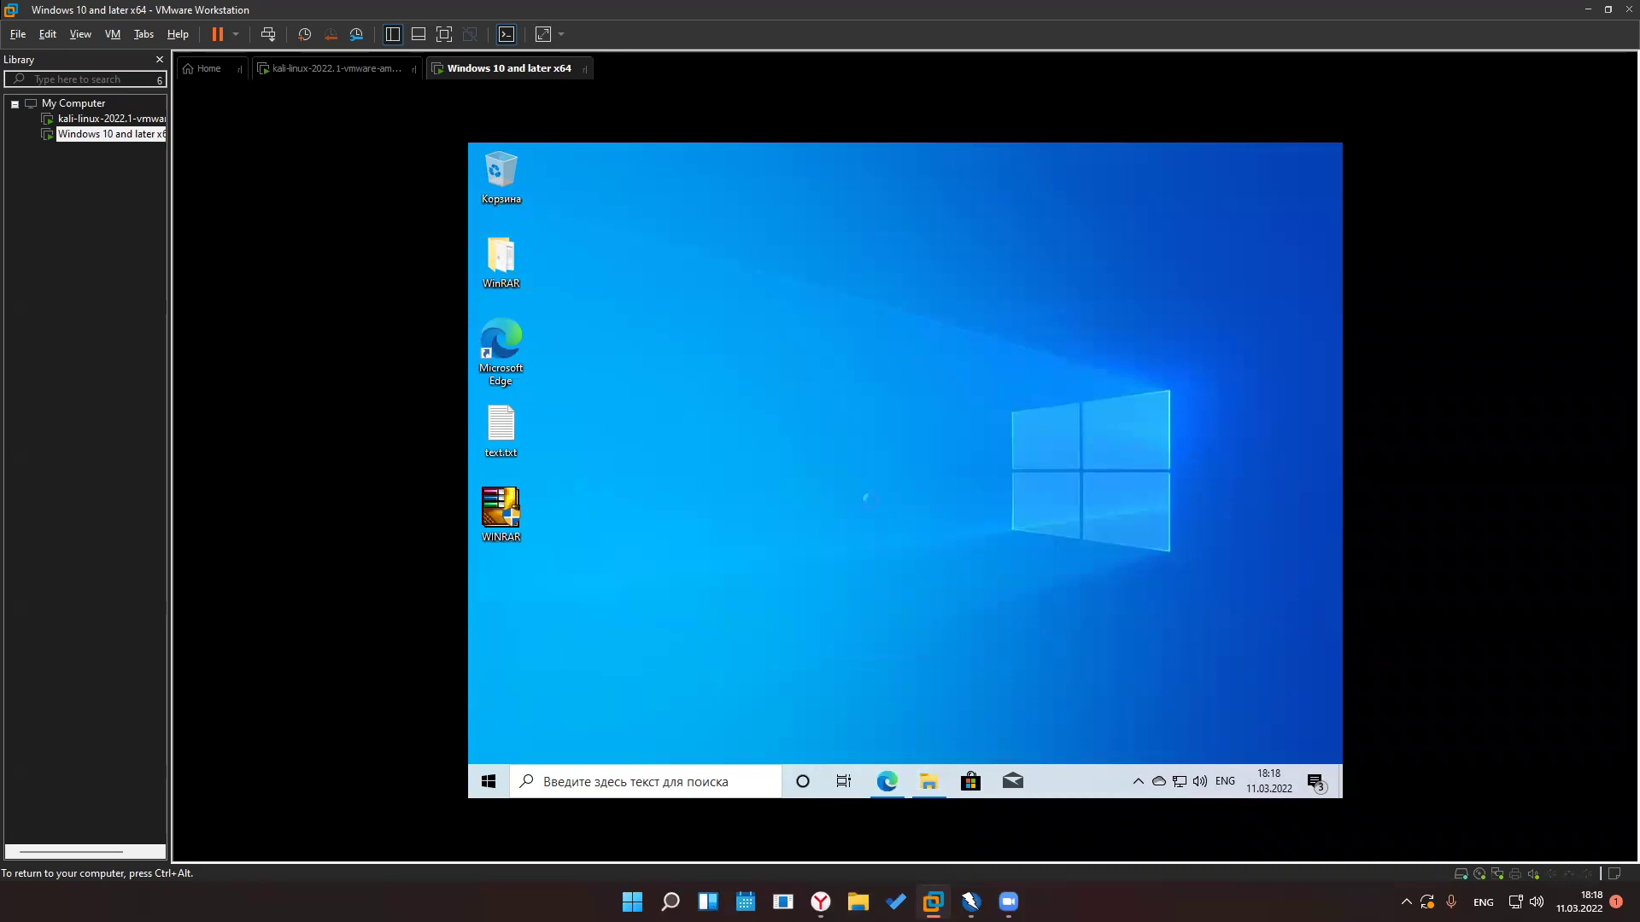
Open Task Manager and end all the Java(TM) Platform SE binary background processes
{"action": "key", "text": "ctrl+shift+Escape"}
{"action": "left_click", "coordinate": [618, 203]}
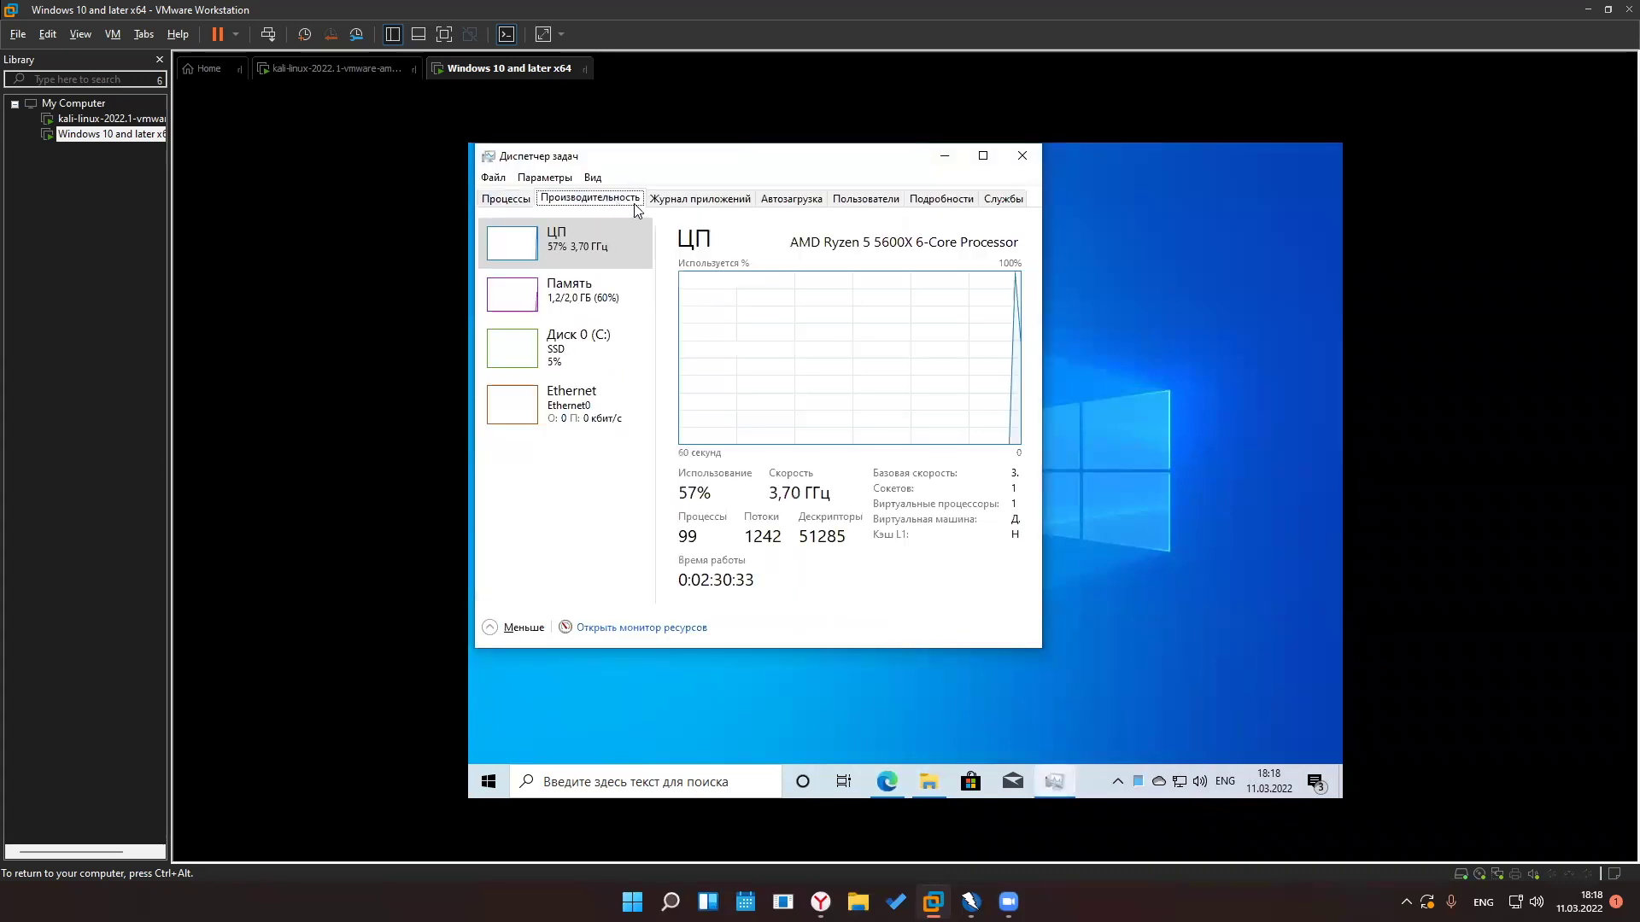
{"action": "left_click", "coordinate": [666, 205]}
{"action": "left_click", "coordinate": [506, 198]}
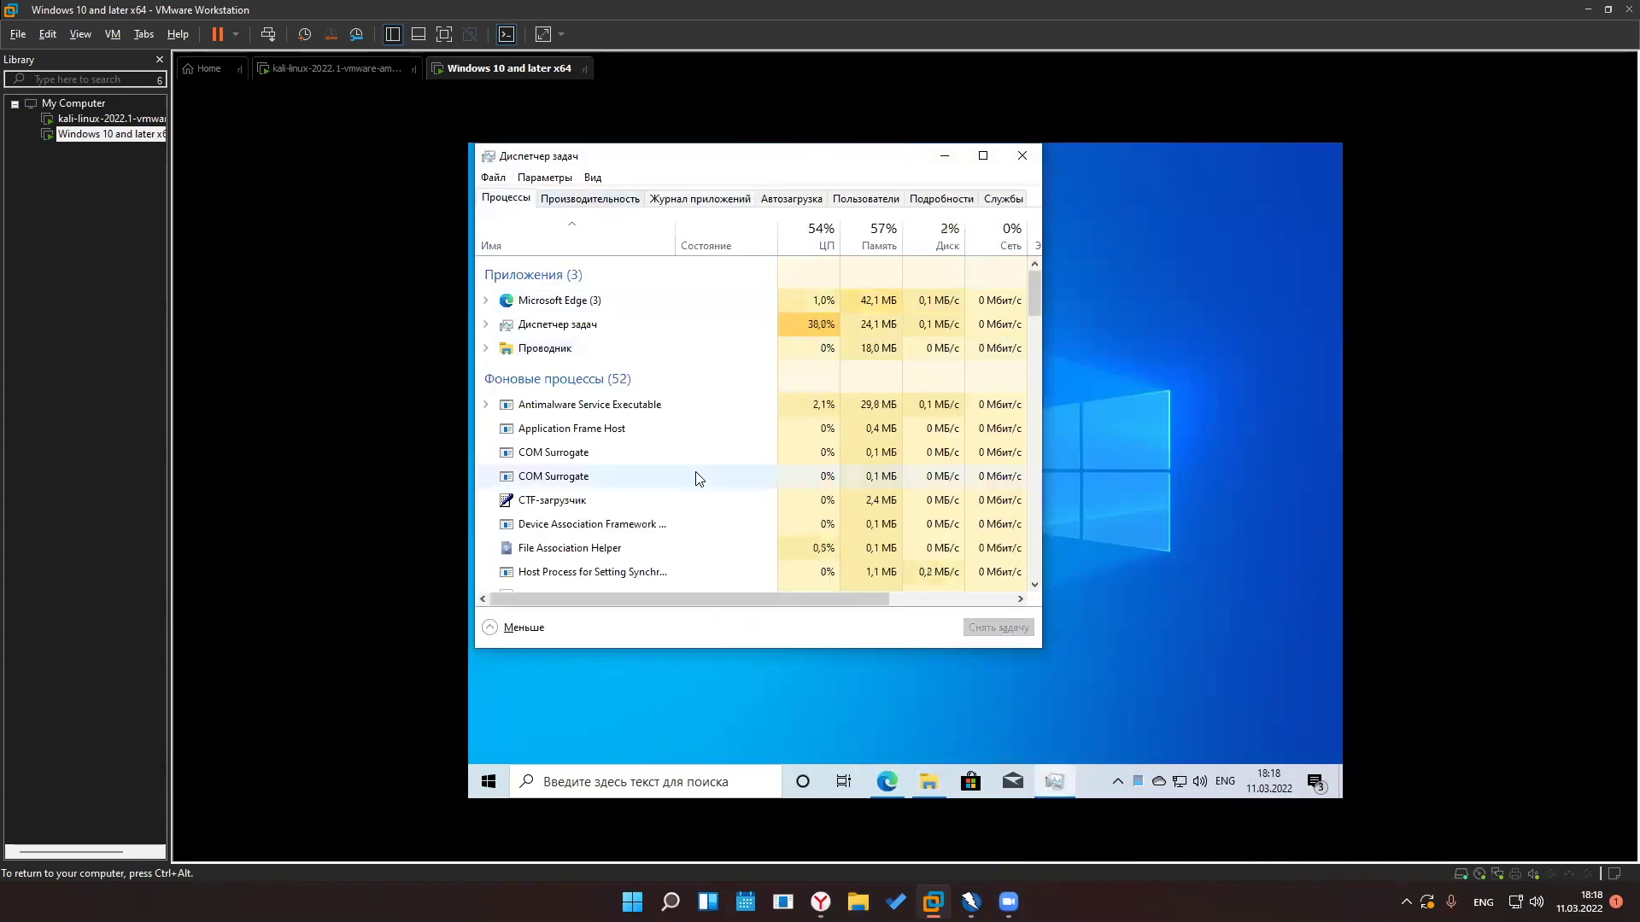
{"action": "scroll", "coordinate": [697, 472], "scroll_direction": "down", "scroll_amount": 4}
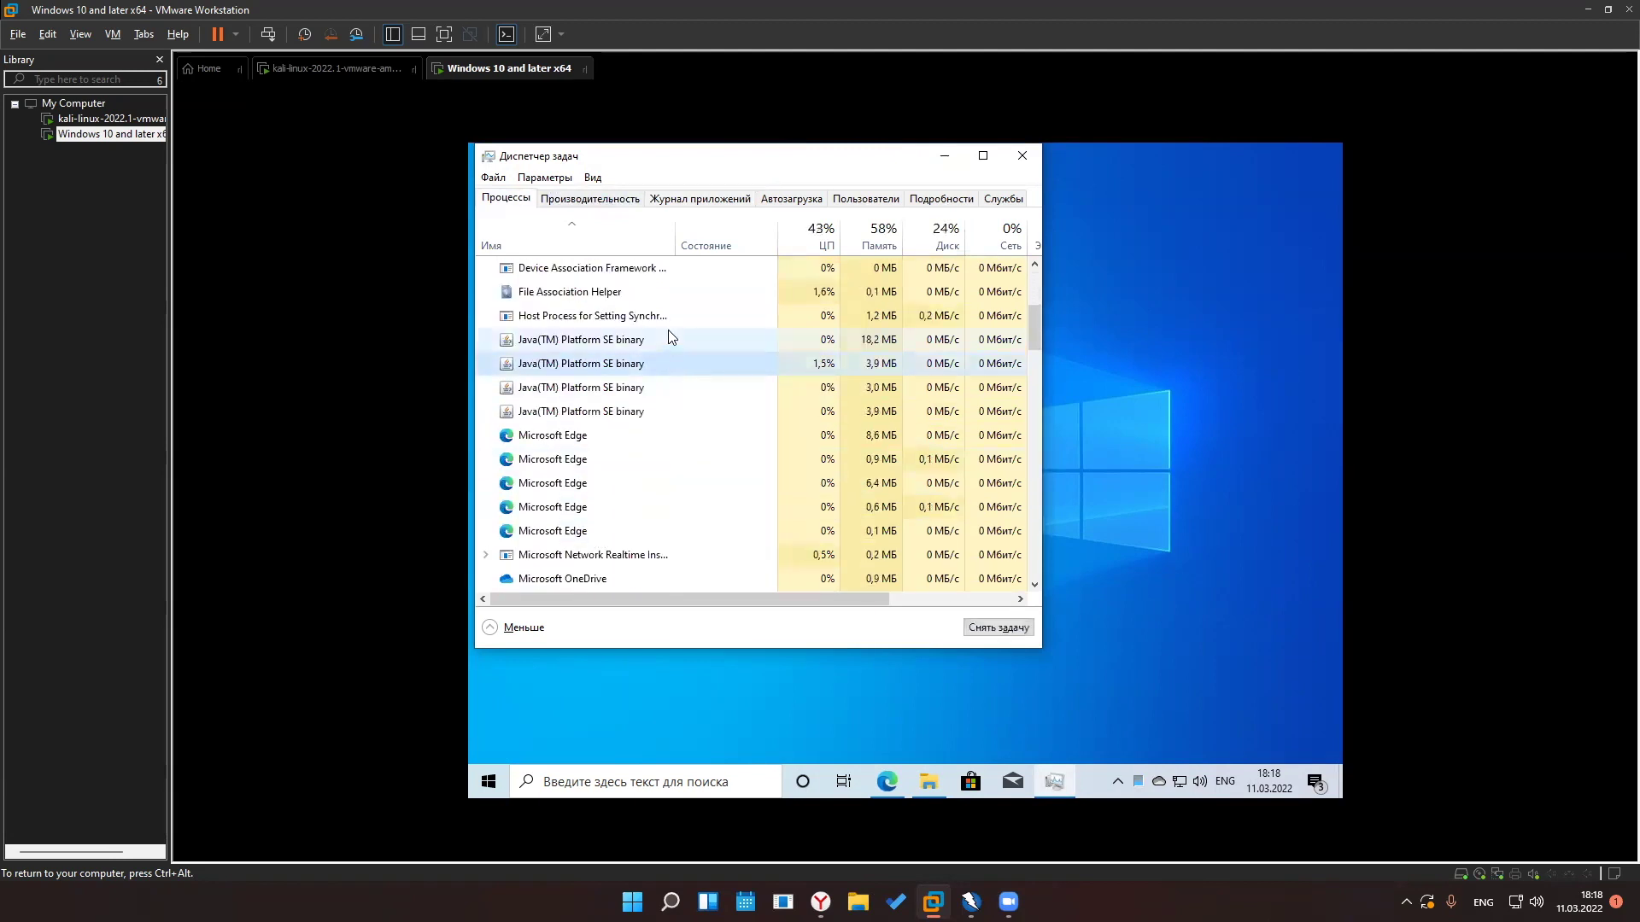
{"action": "left_click", "coordinate": [674, 412]}
{"action": "left_click", "coordinate": [967, 629]}
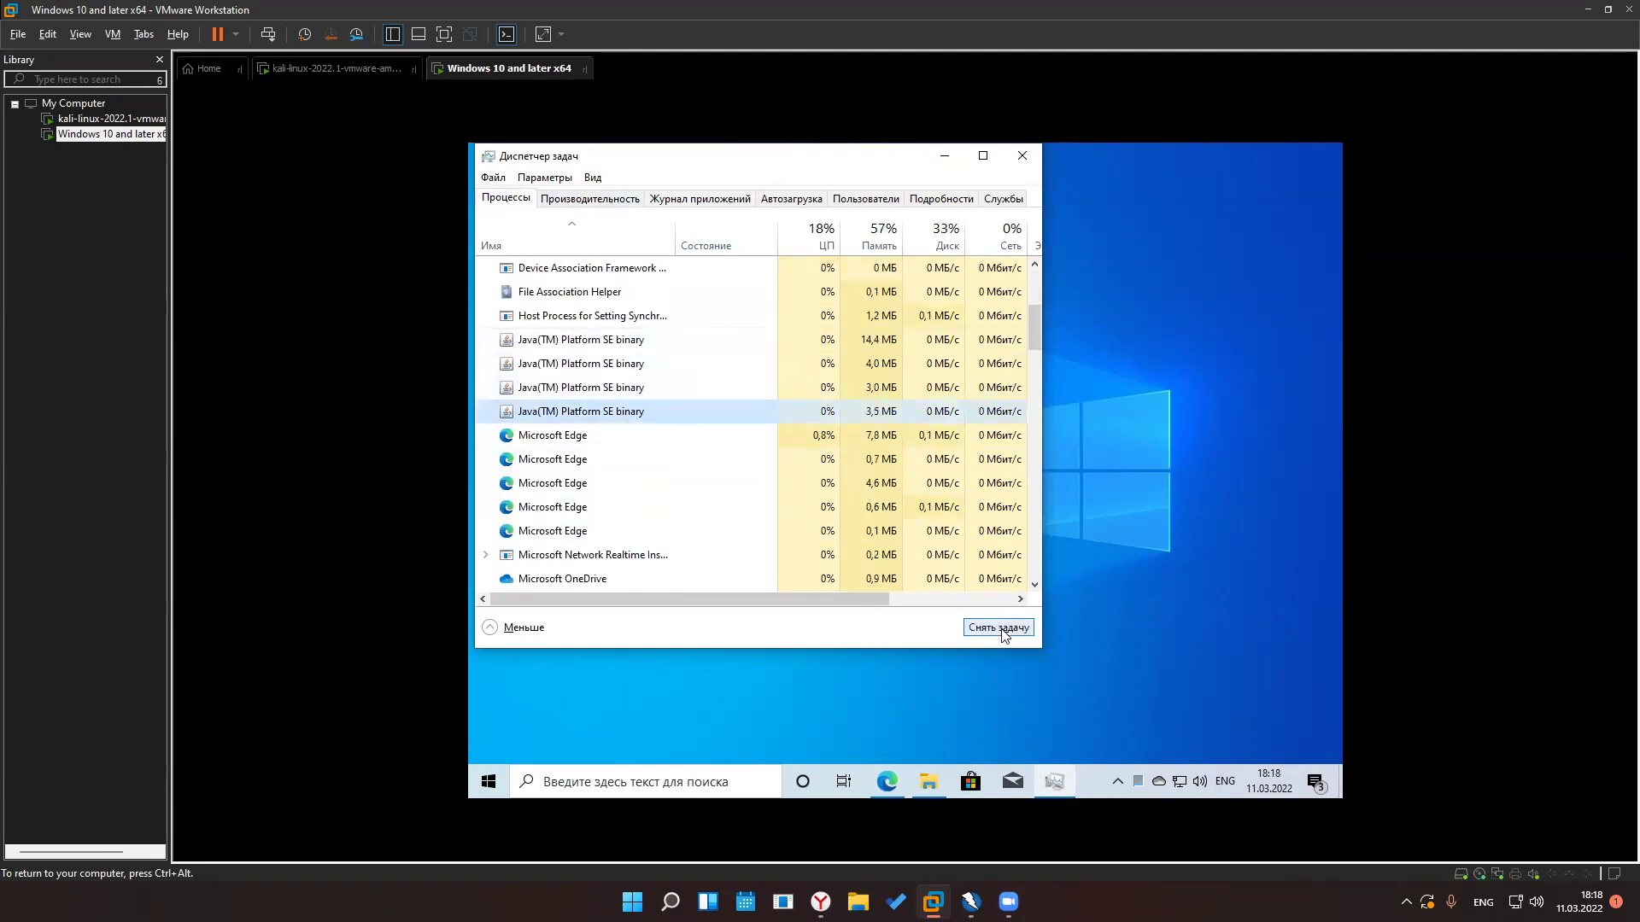
{"action": "left_click", "coordinate": [677, 387]}
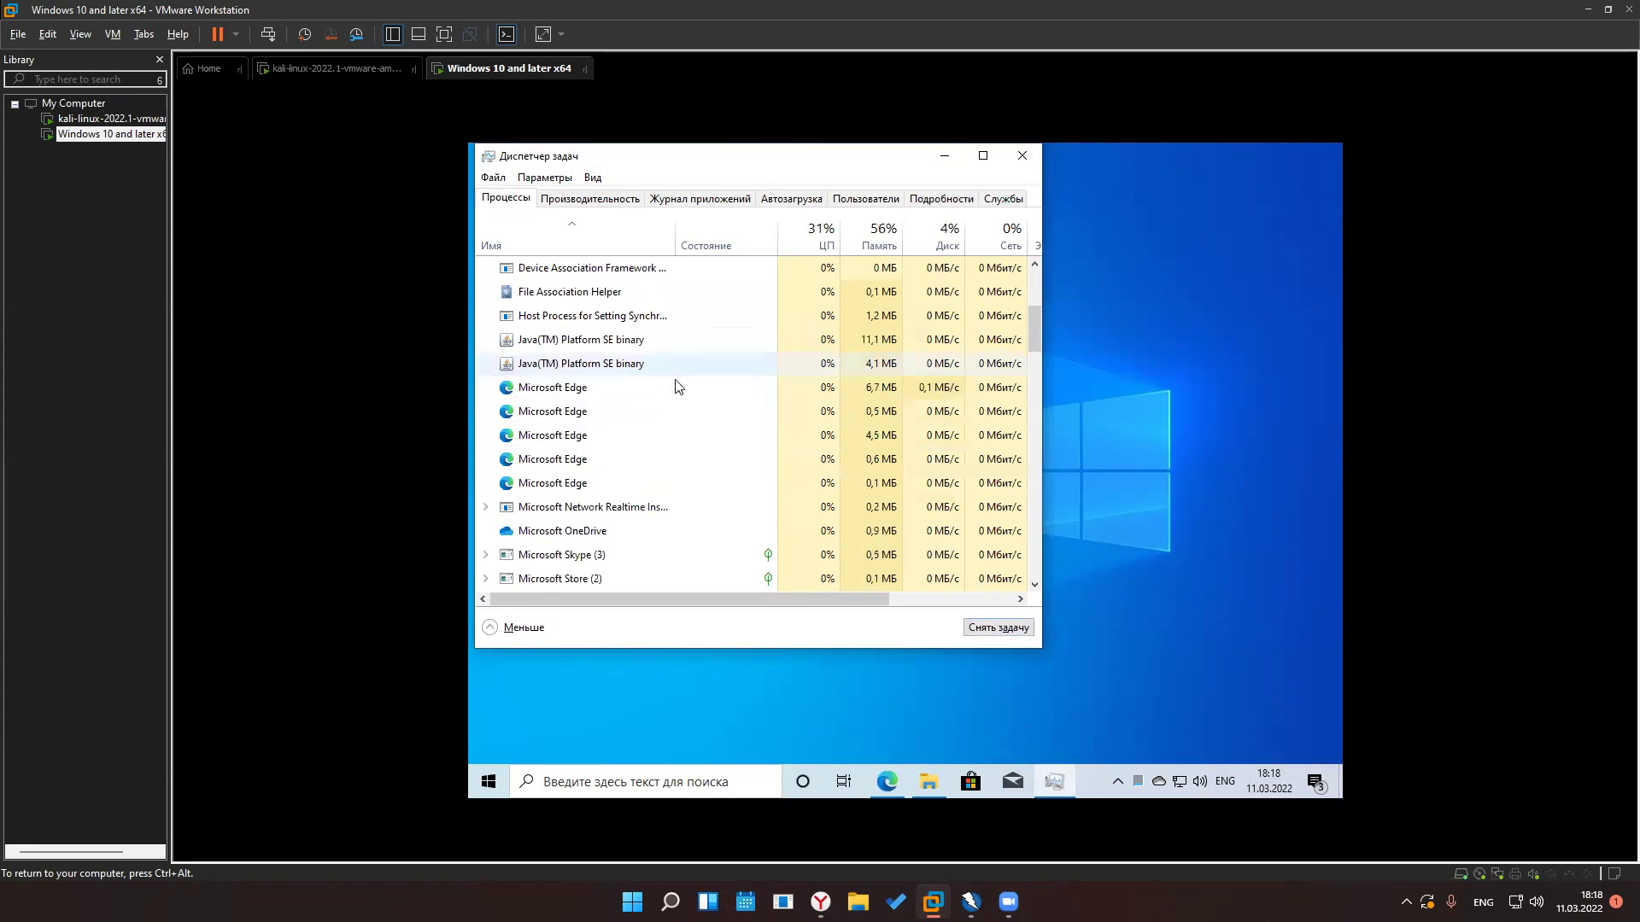
{"action": "left_click", "coordinate": [968, 629]}
{"action": "left_click", "coordinate": [968, 629]}
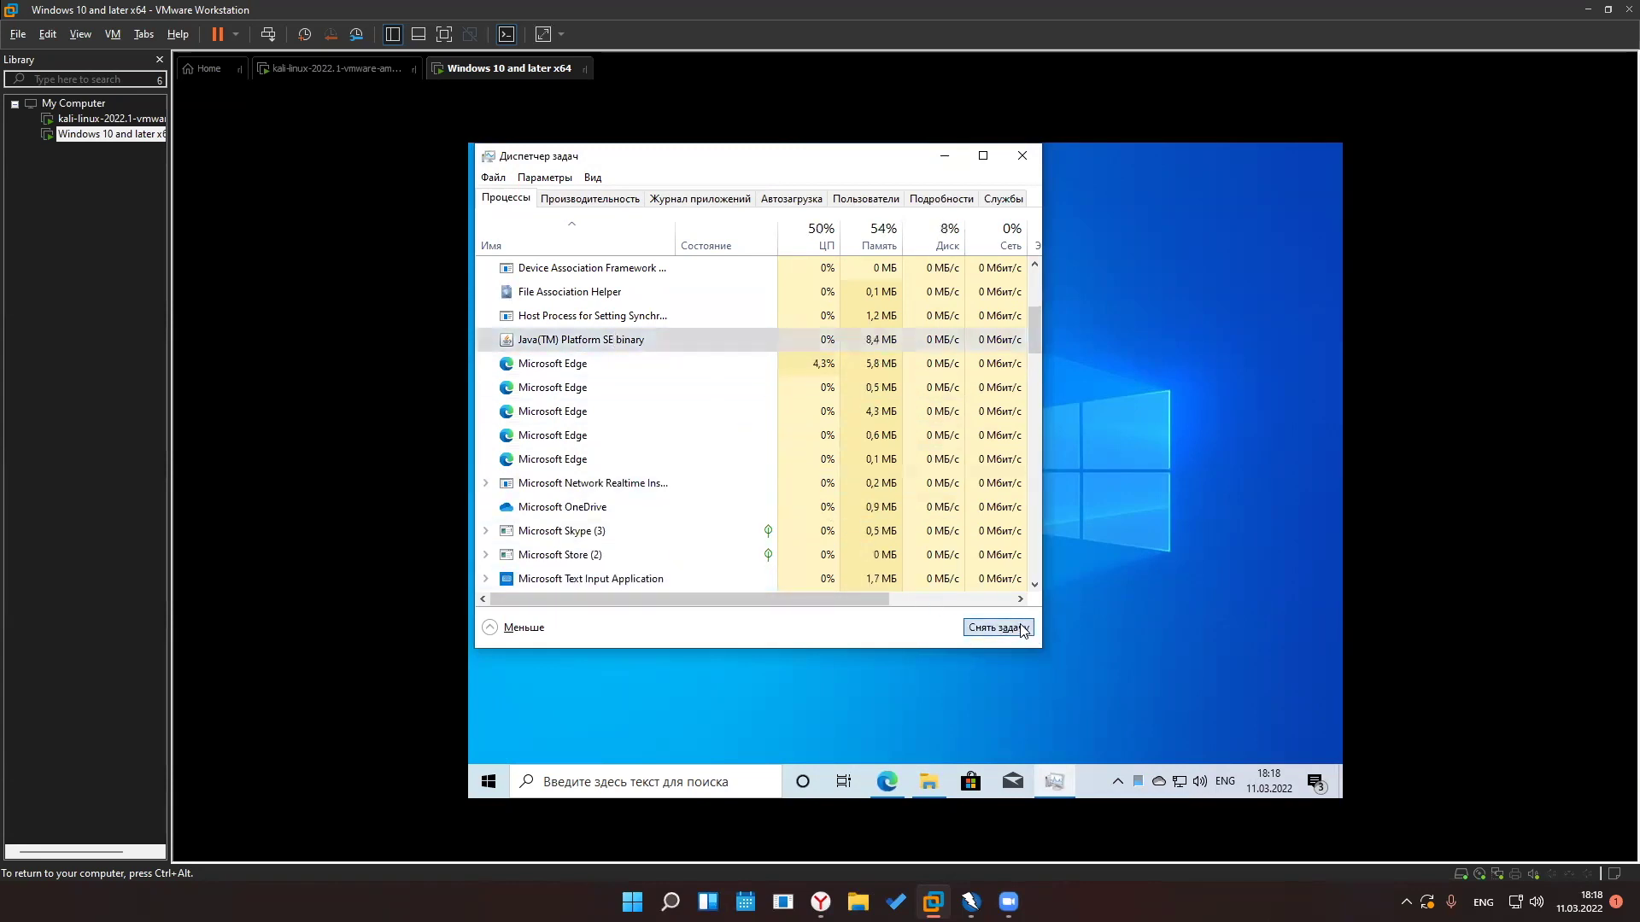
Look through the remaining background and Windows processes in Task Manager and minimize it
{"action": "left_click", "coordinate": [705, 458]}
{"action": "scroll", "coordinate": [726, 470], "scroll_direction": "down", "scroll_amount": 10}
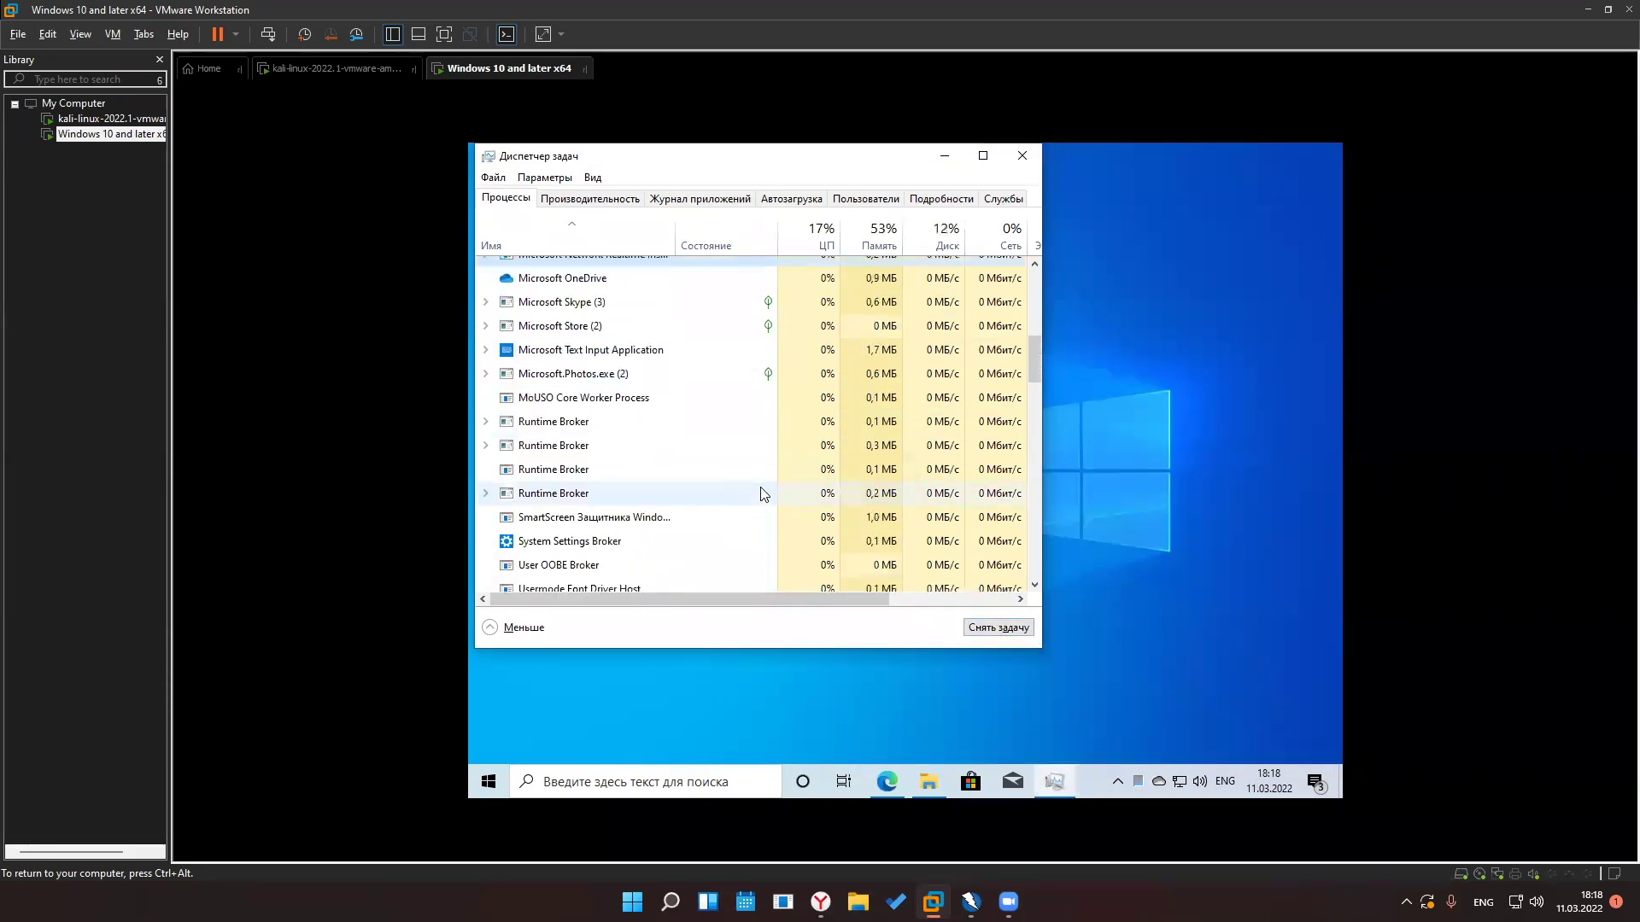
{"action": "scroll", "coordinate": [786, 488], "scroll_direction": "down", "scroll_amount": 13}
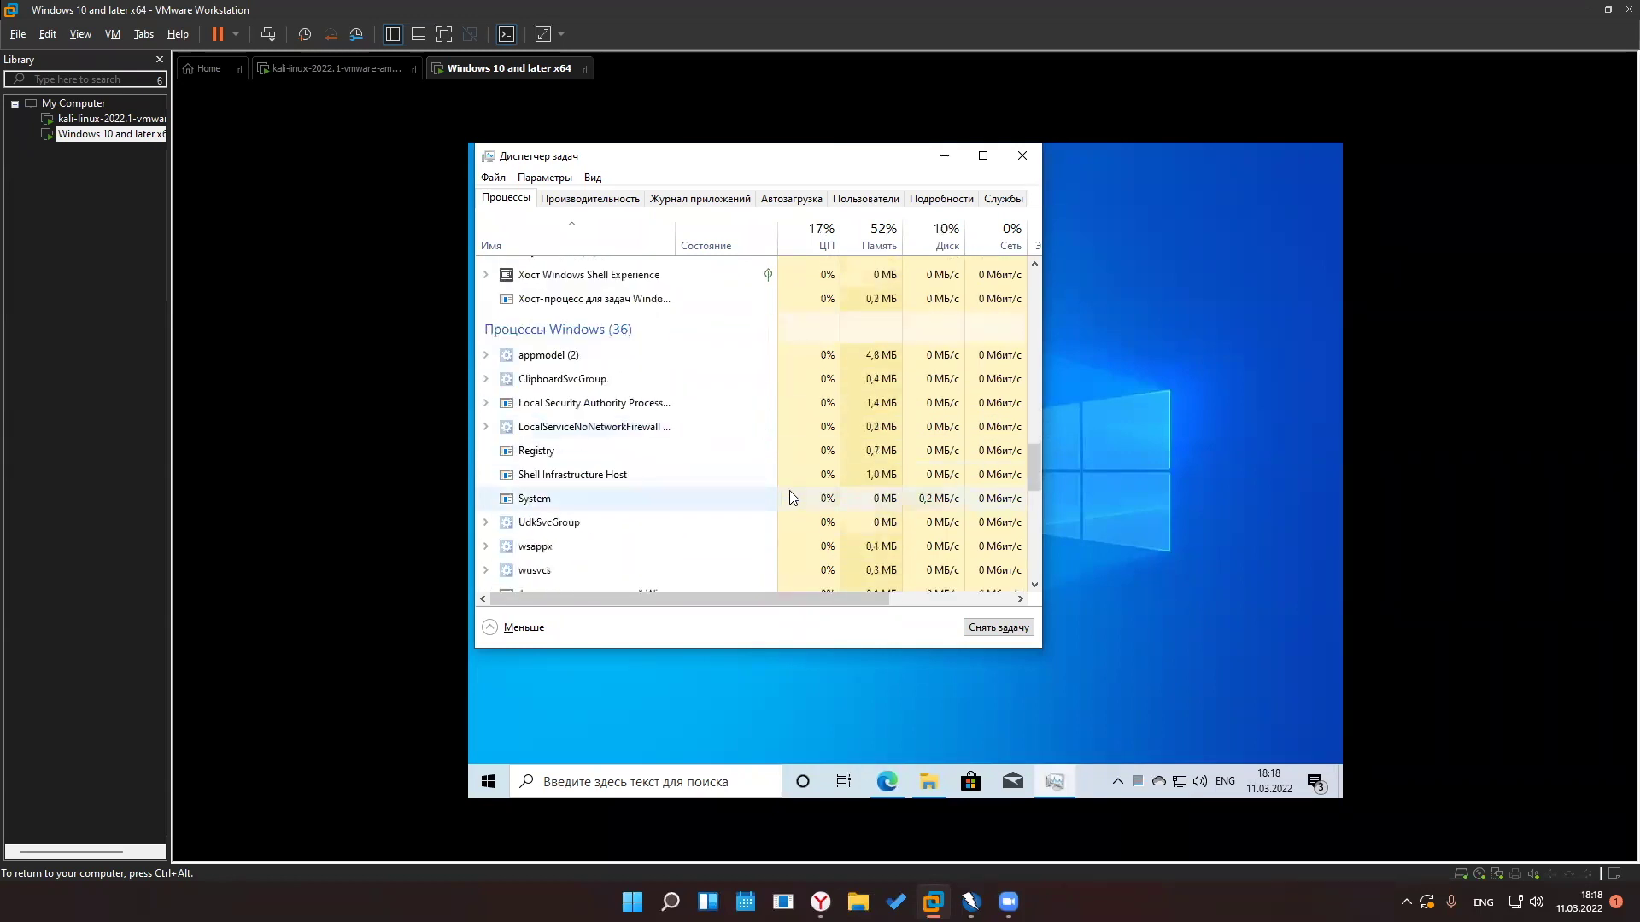
{"action": "scroll", "coordinate": [810, 487], "scroll_direction": "up", "scroll_amount": 3}
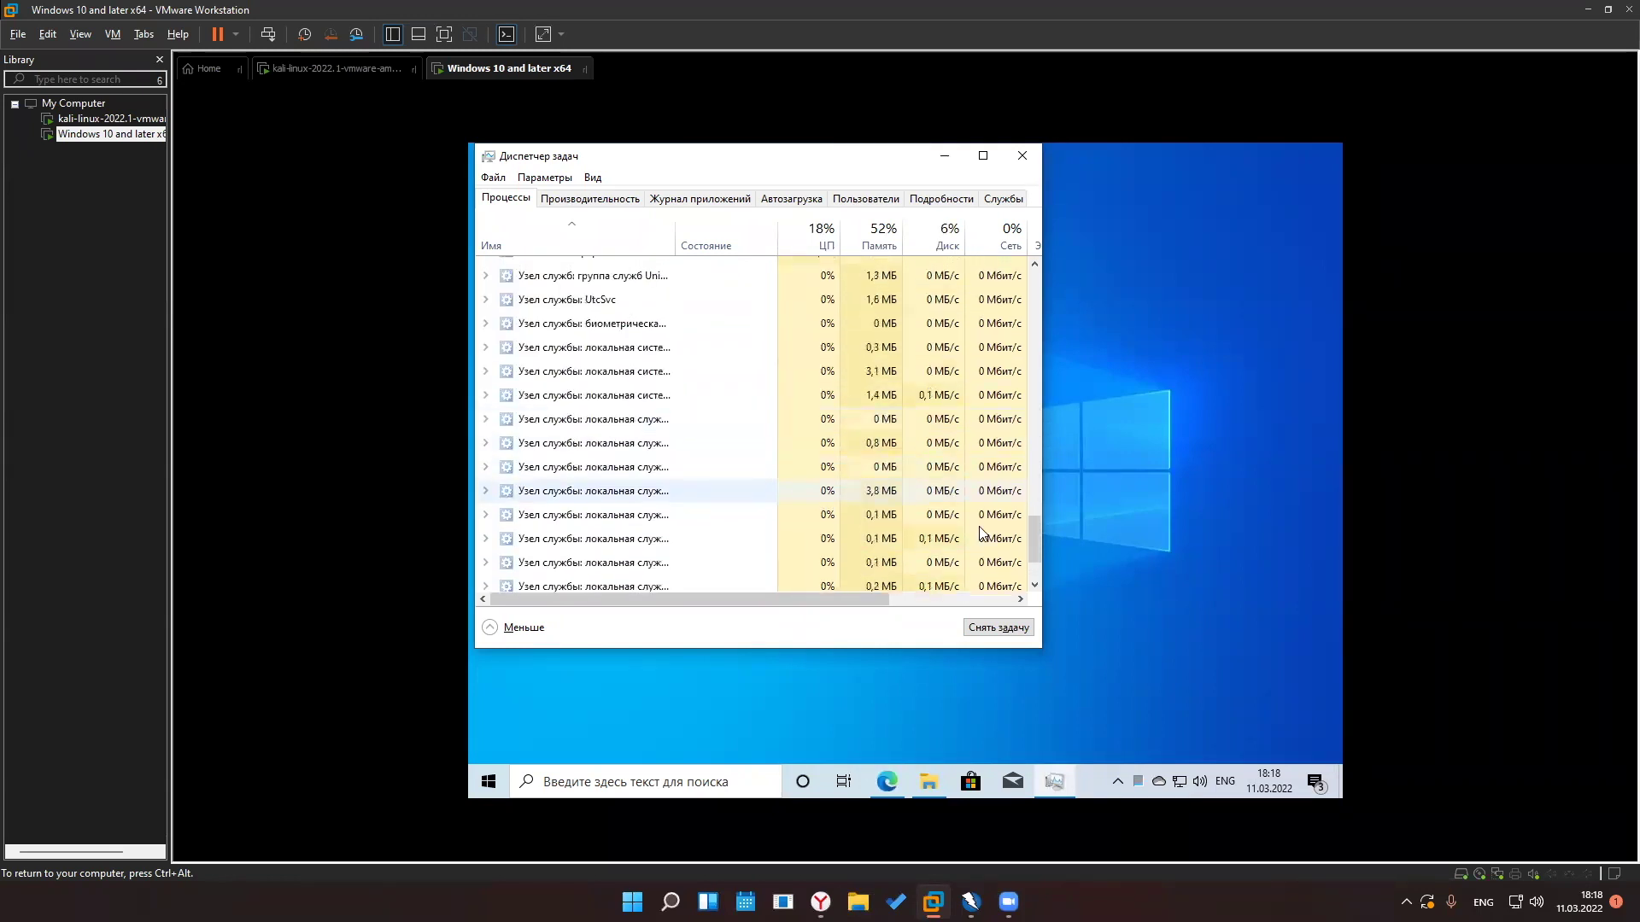
{"action": "left_click_drag", "start_coordinate": [1033, 516], "coordinate": [1054, 246]}
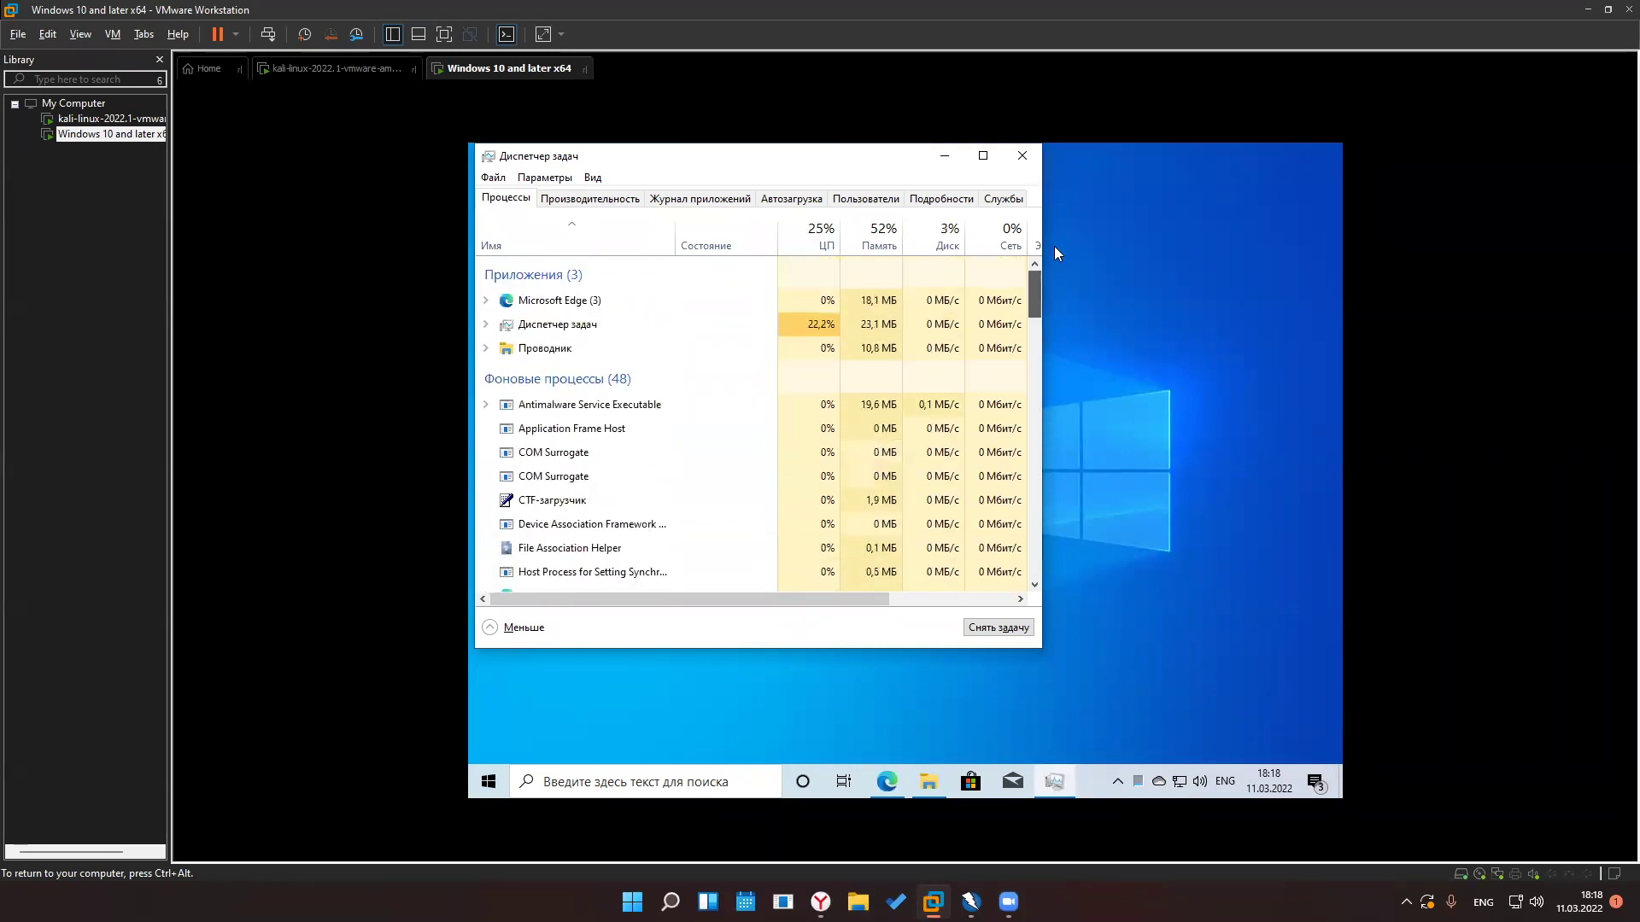
{"action": "left_click", "coordinate": [945, 156]}
Run the saint-1.0-jar-with-dependencies application from the WinRAR folder and enter "sfaasfasfasfasf" in Microsoft Edge's address bar
{"action": "double_click", "coordinate": [493, 255]}
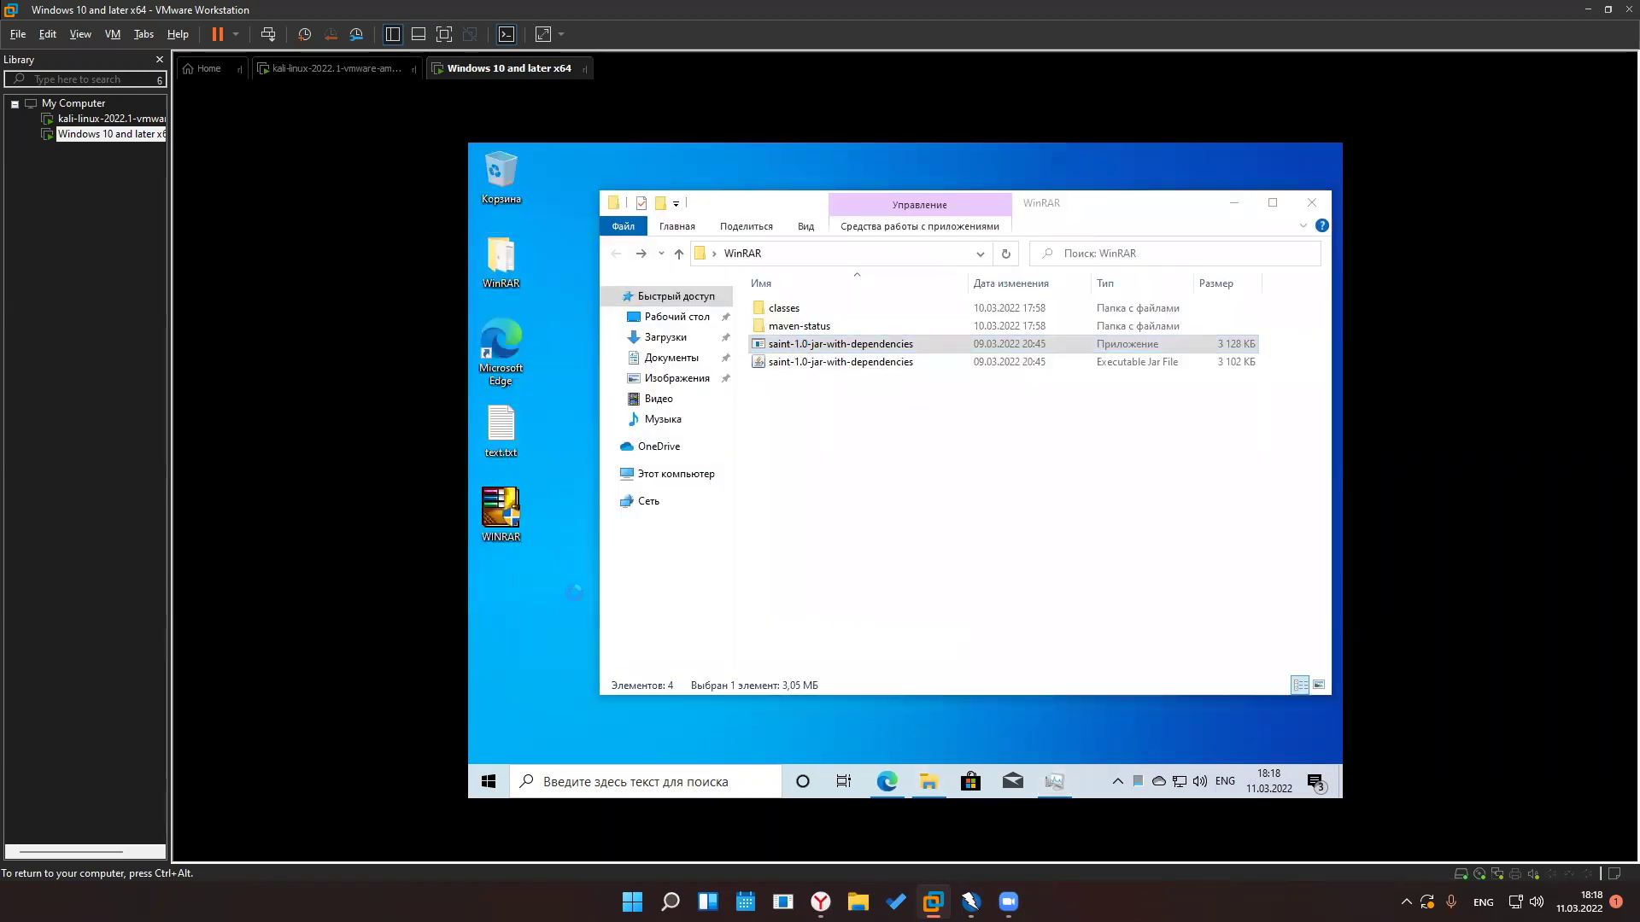
{"action": "left_click", "coordinate": [880, 783]}
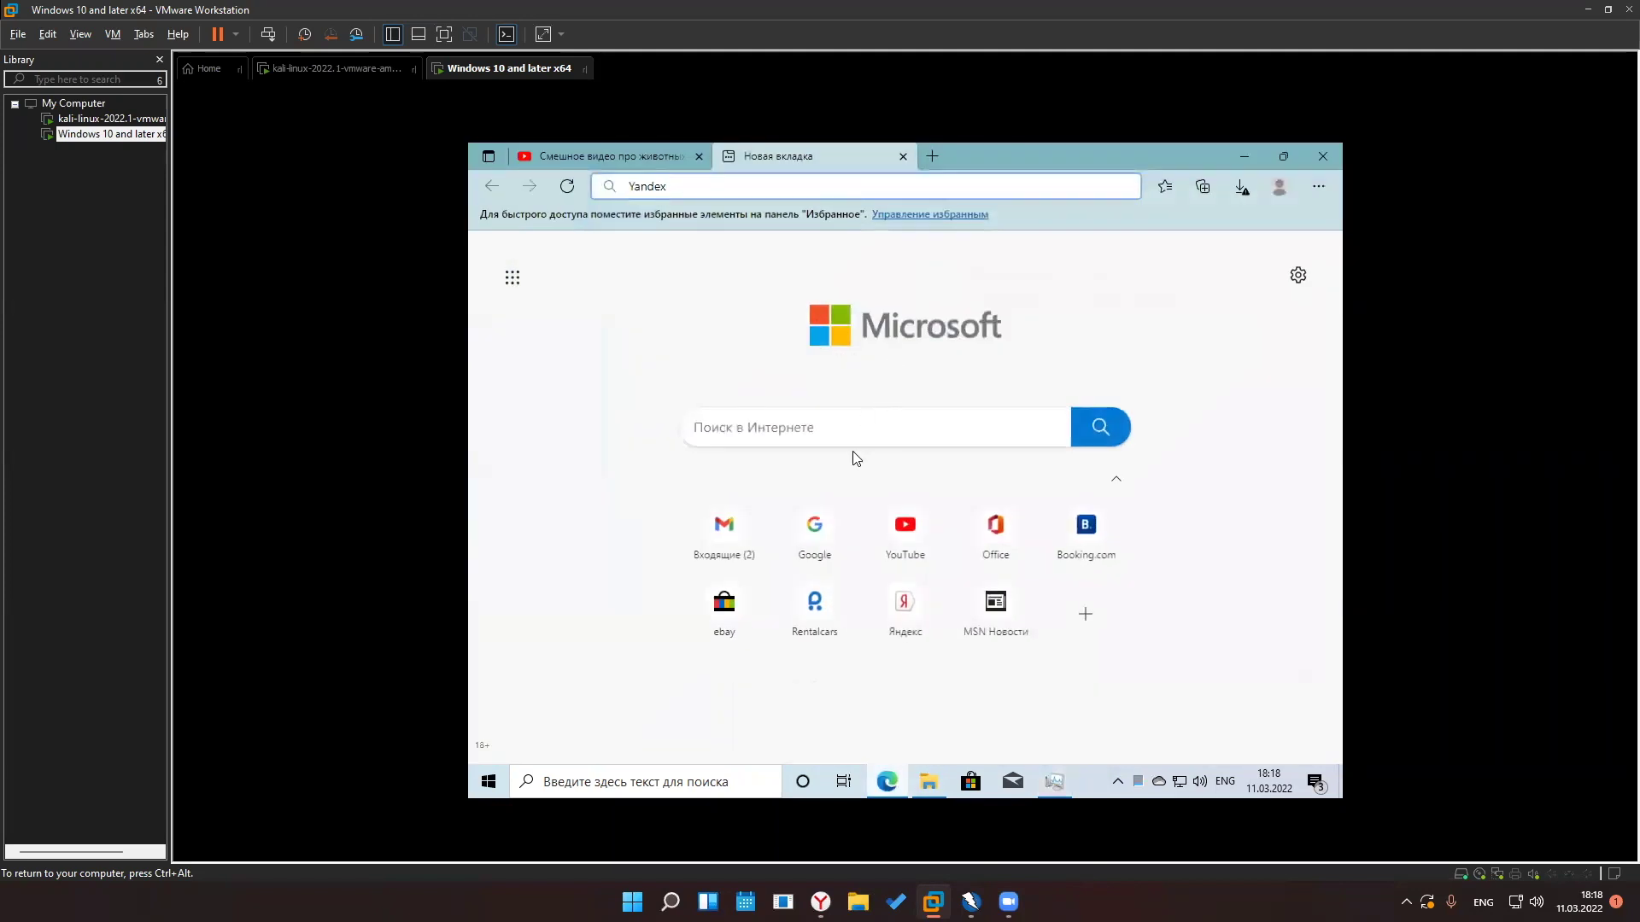
{"action": "type", "text": "sfaasfasfasfasf"}
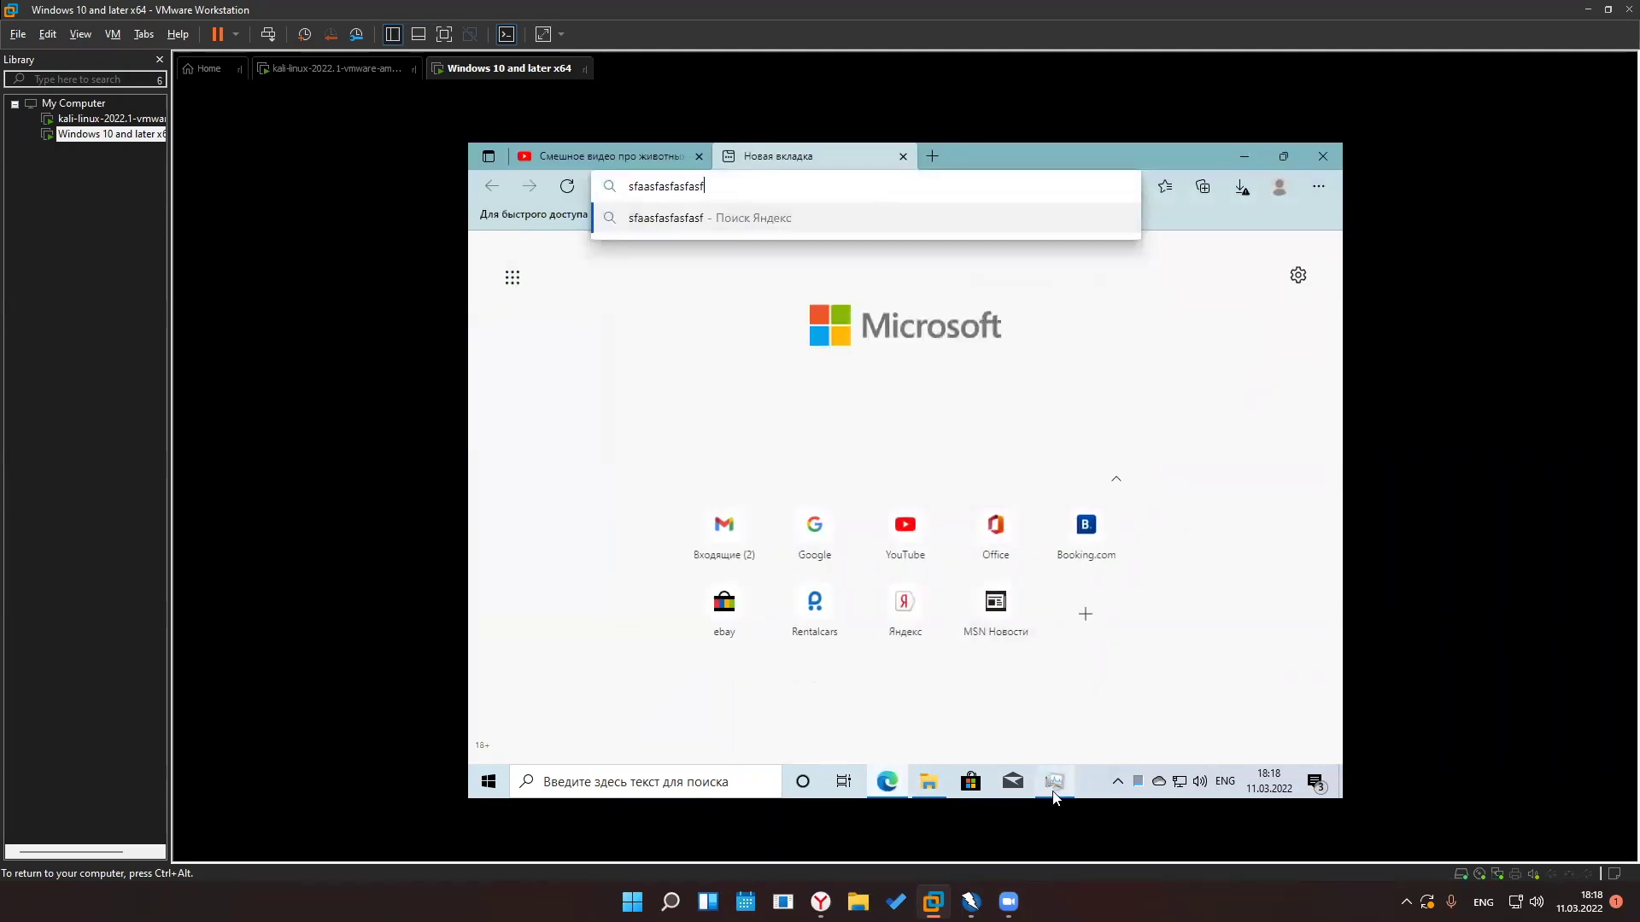
Reopen and enlarge Task Manager, look through the process list for Java(TM) Platform SE binary and end that process
{"action": "key", "text": "ctrl+shift+Escape"}
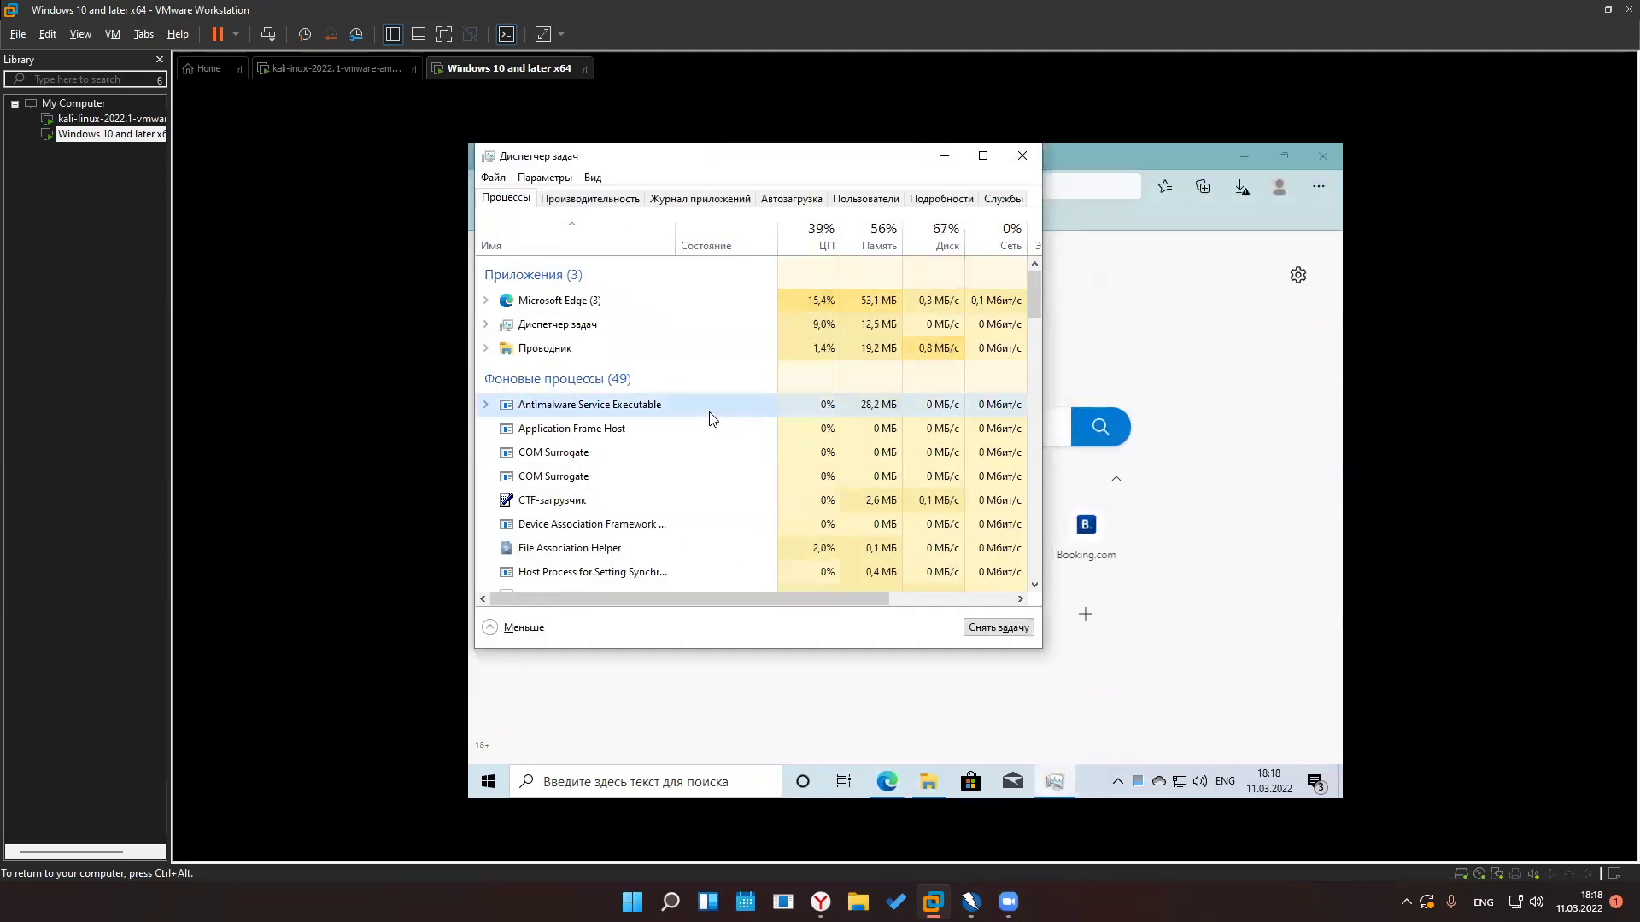
{"action": "scroll", "coordinate": [731, 475], "scroll_direction": "down", "scroll_amount": 15}
{"action": "scroll", "coordinate": [731, 484], "scroll_direction": "down", "scroll_amount": 2}
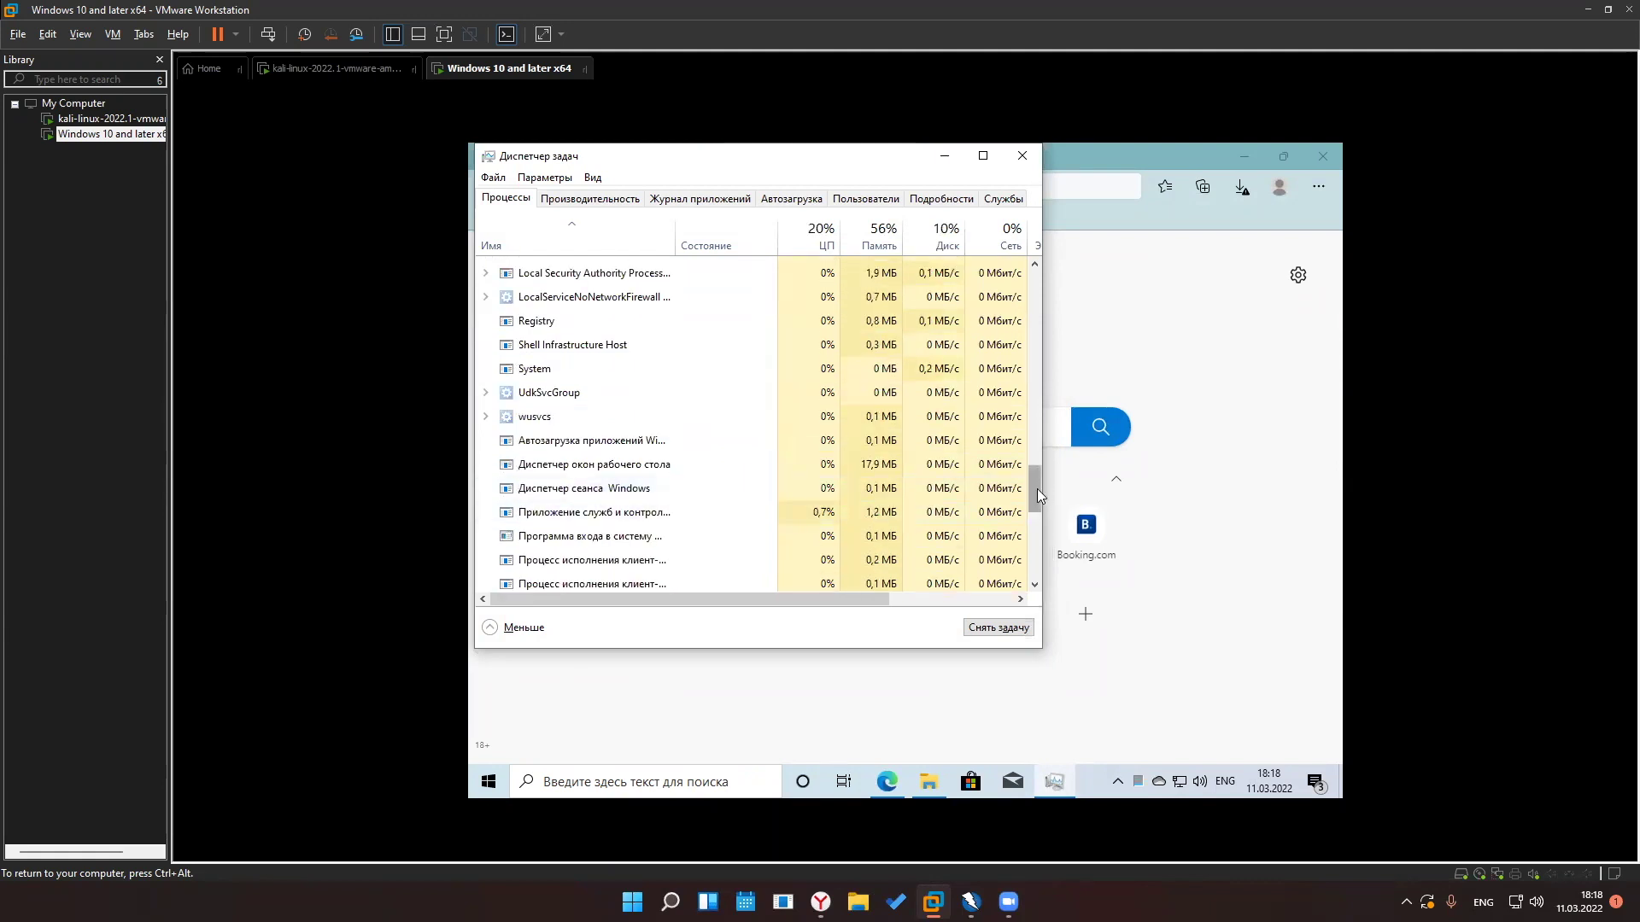
{"action": "left_click_drag", "start_coordinate": [1037, 489], "coordinate": [1037, 580]}
{"action": "left_click_drag", "start_coordinate": [1046, 644], "coordinate": [1345, 762]}
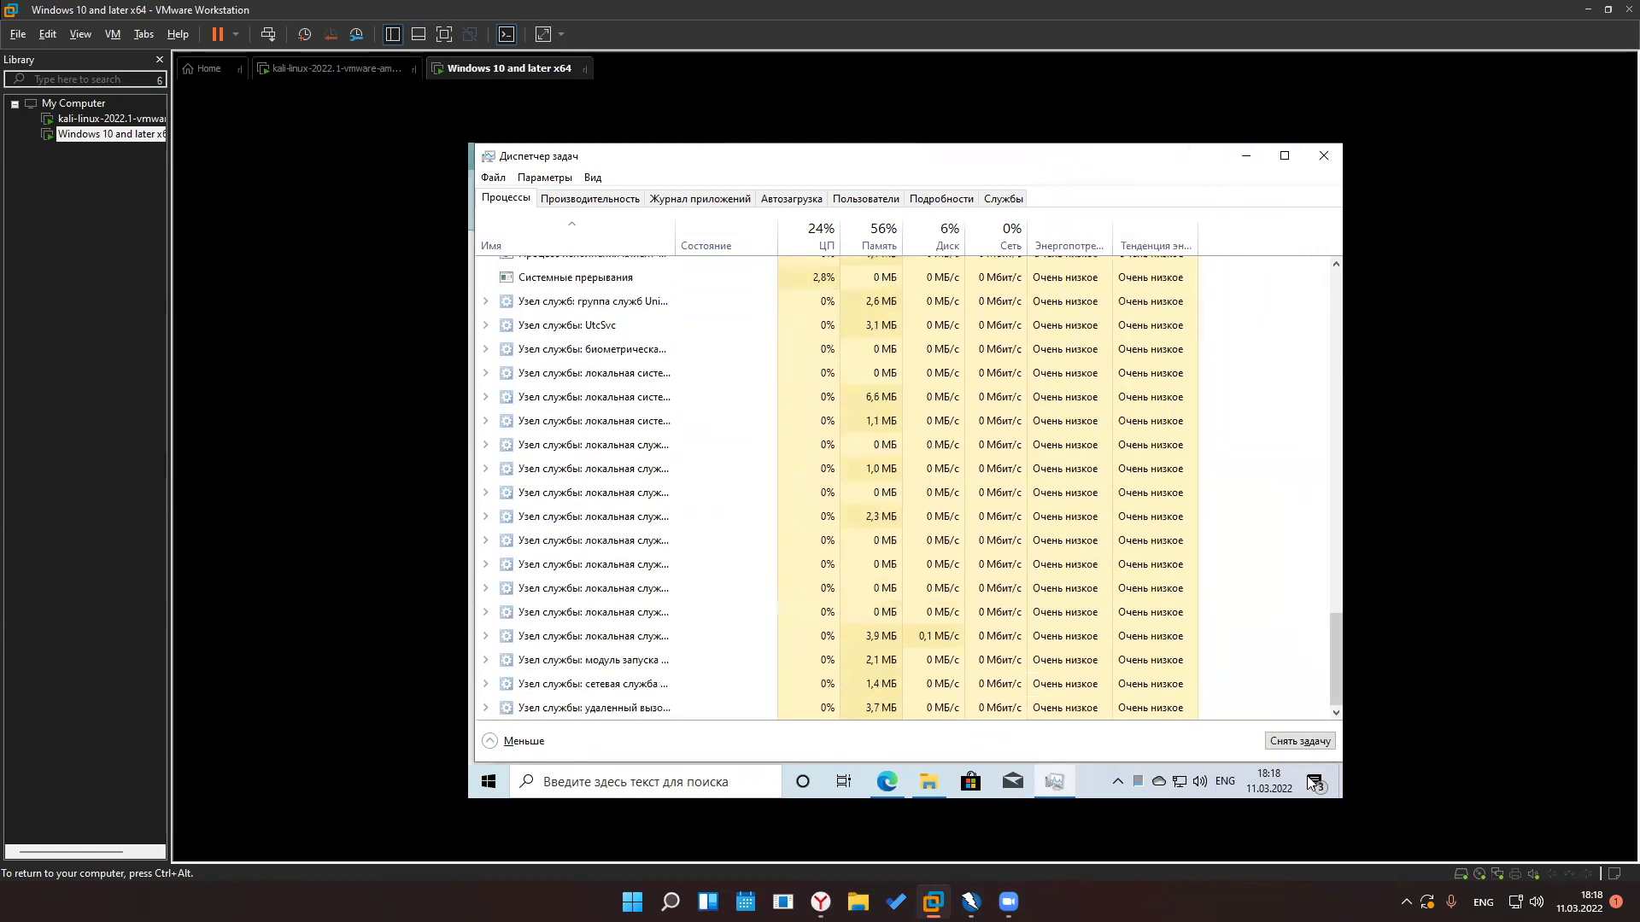
{"action": "scroll", "coordinate": [728, 564], "scroll_direction": "up", "scroll_amount": 6}
{"action": "scroll", "coordinate": [731, 530], "scroll_direction": "up", "scroll_amount": 12}
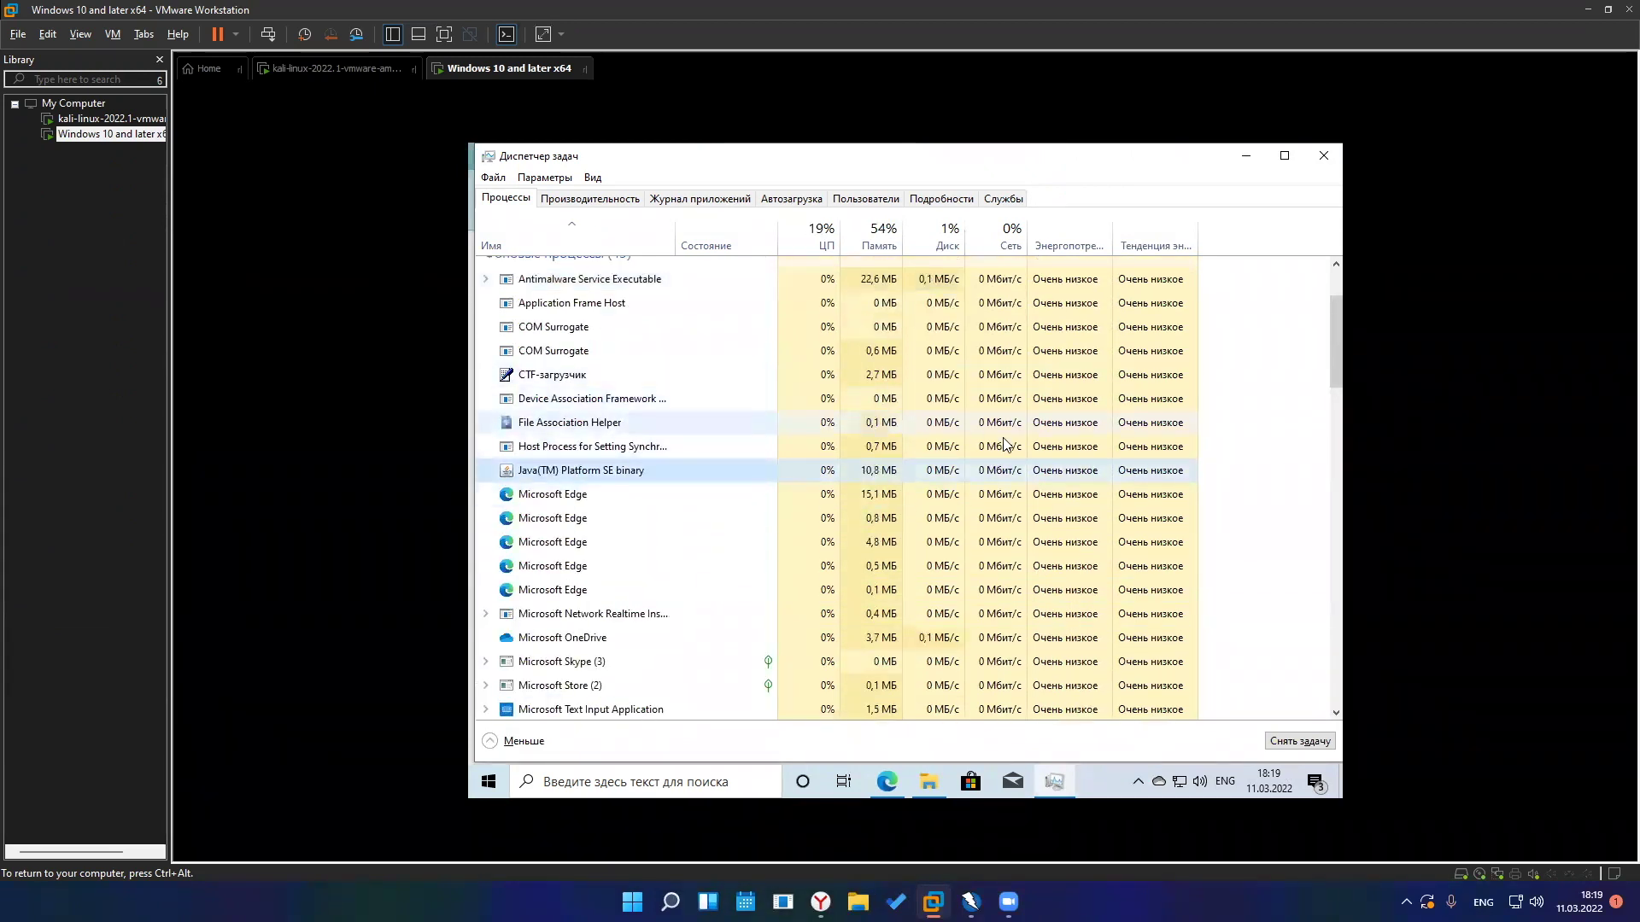
{"action": "right_click", "coordinate": [1015, 470]}
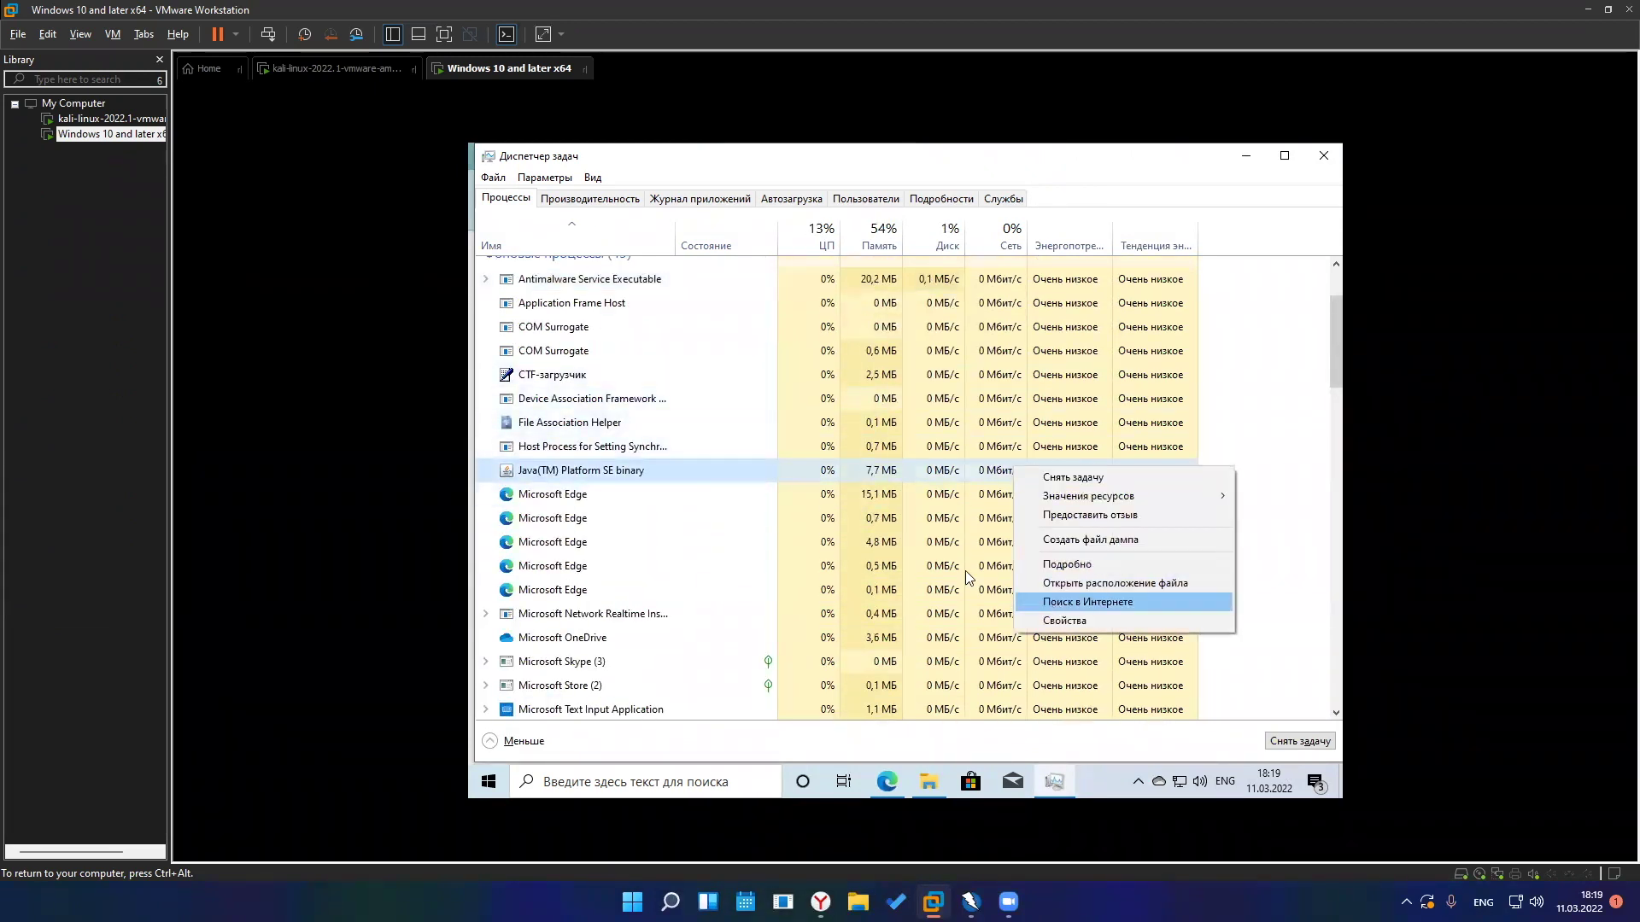
{"action": "left_click", "coordinate": [1282, 741]}
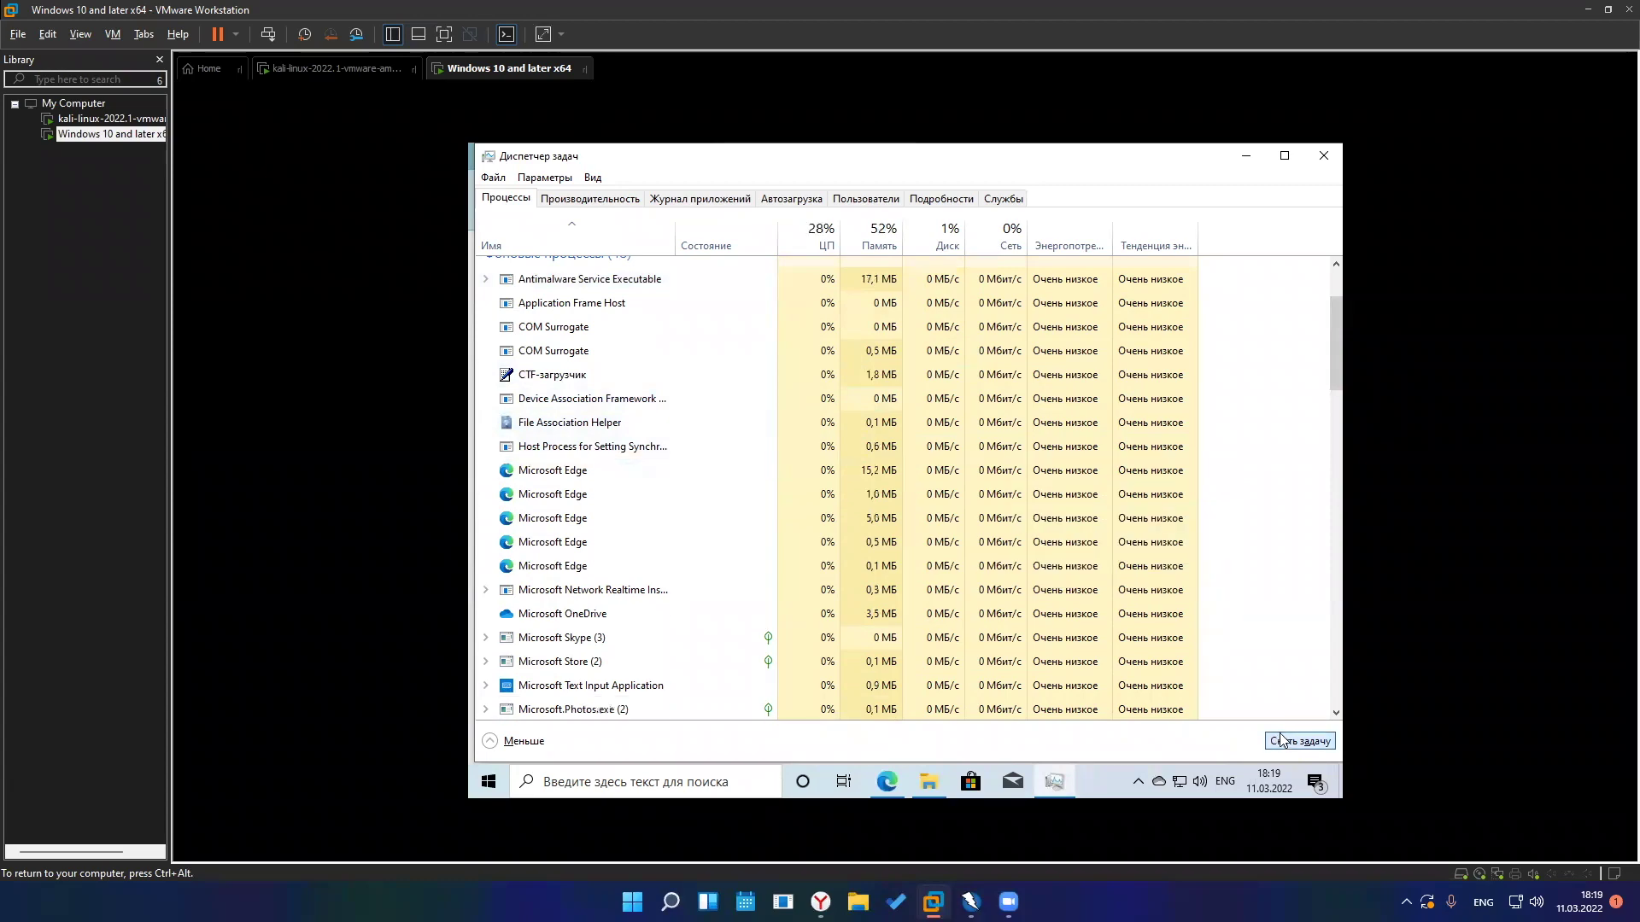
{"action": "scroll", "coordinate": [778, 623], "scroll_direction": "down", "scroll_amount": 2}
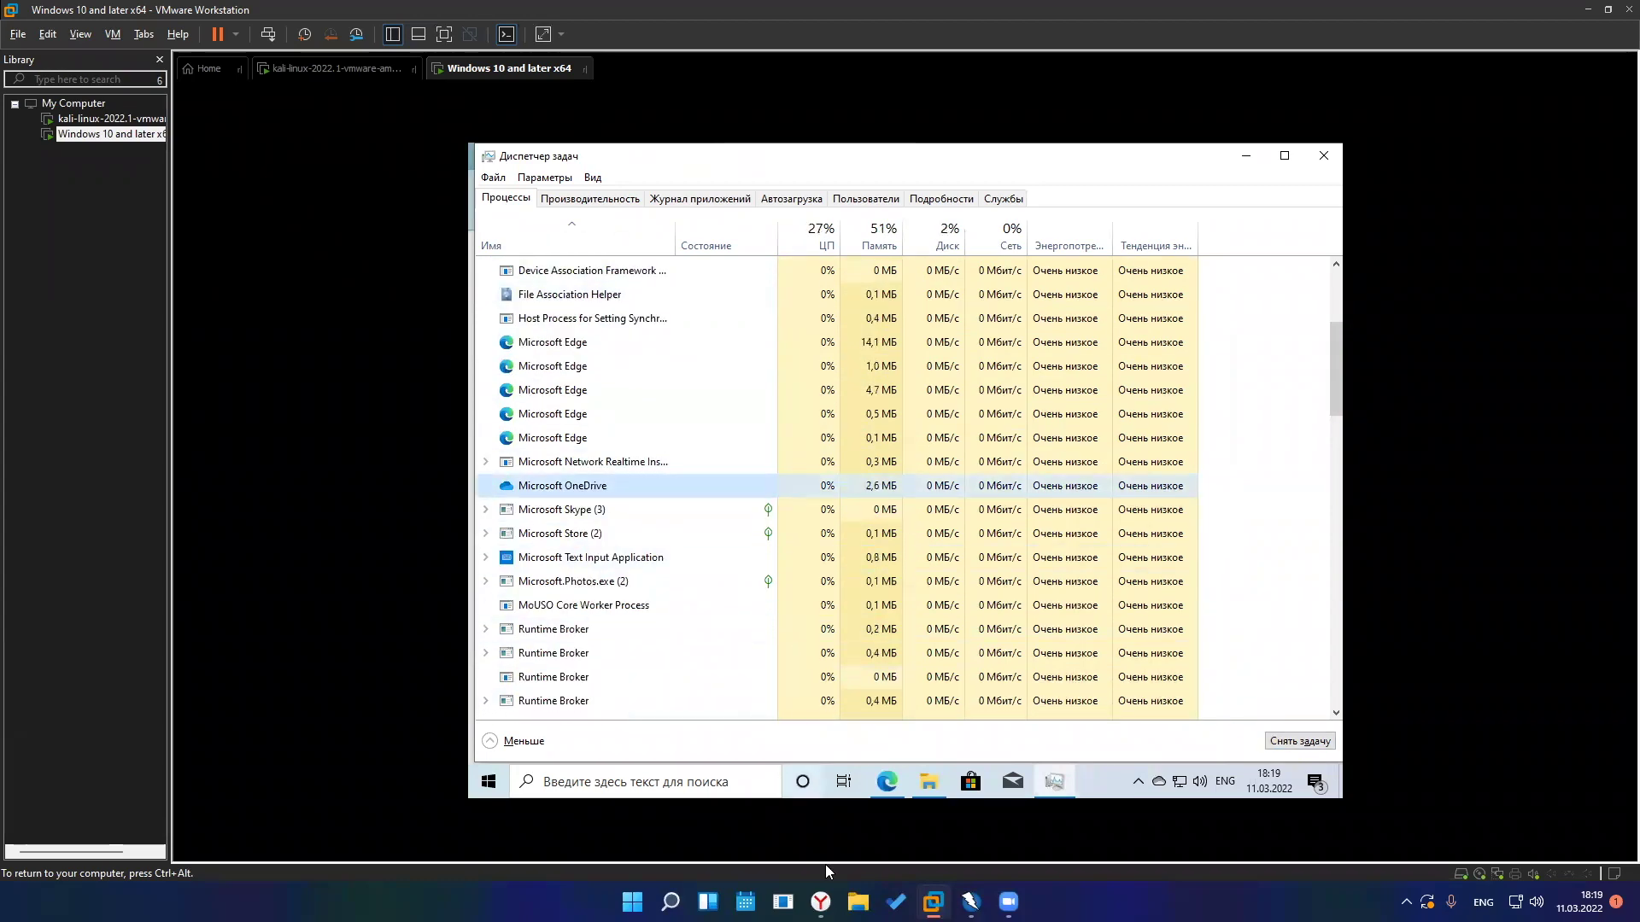
{"action": "left_click", "coordinate": [1246, 155]}
{"action": "left_click", "coordinate": [833, 424]}
{"action": "type", "text": "sfafsa132561361361616166262"}
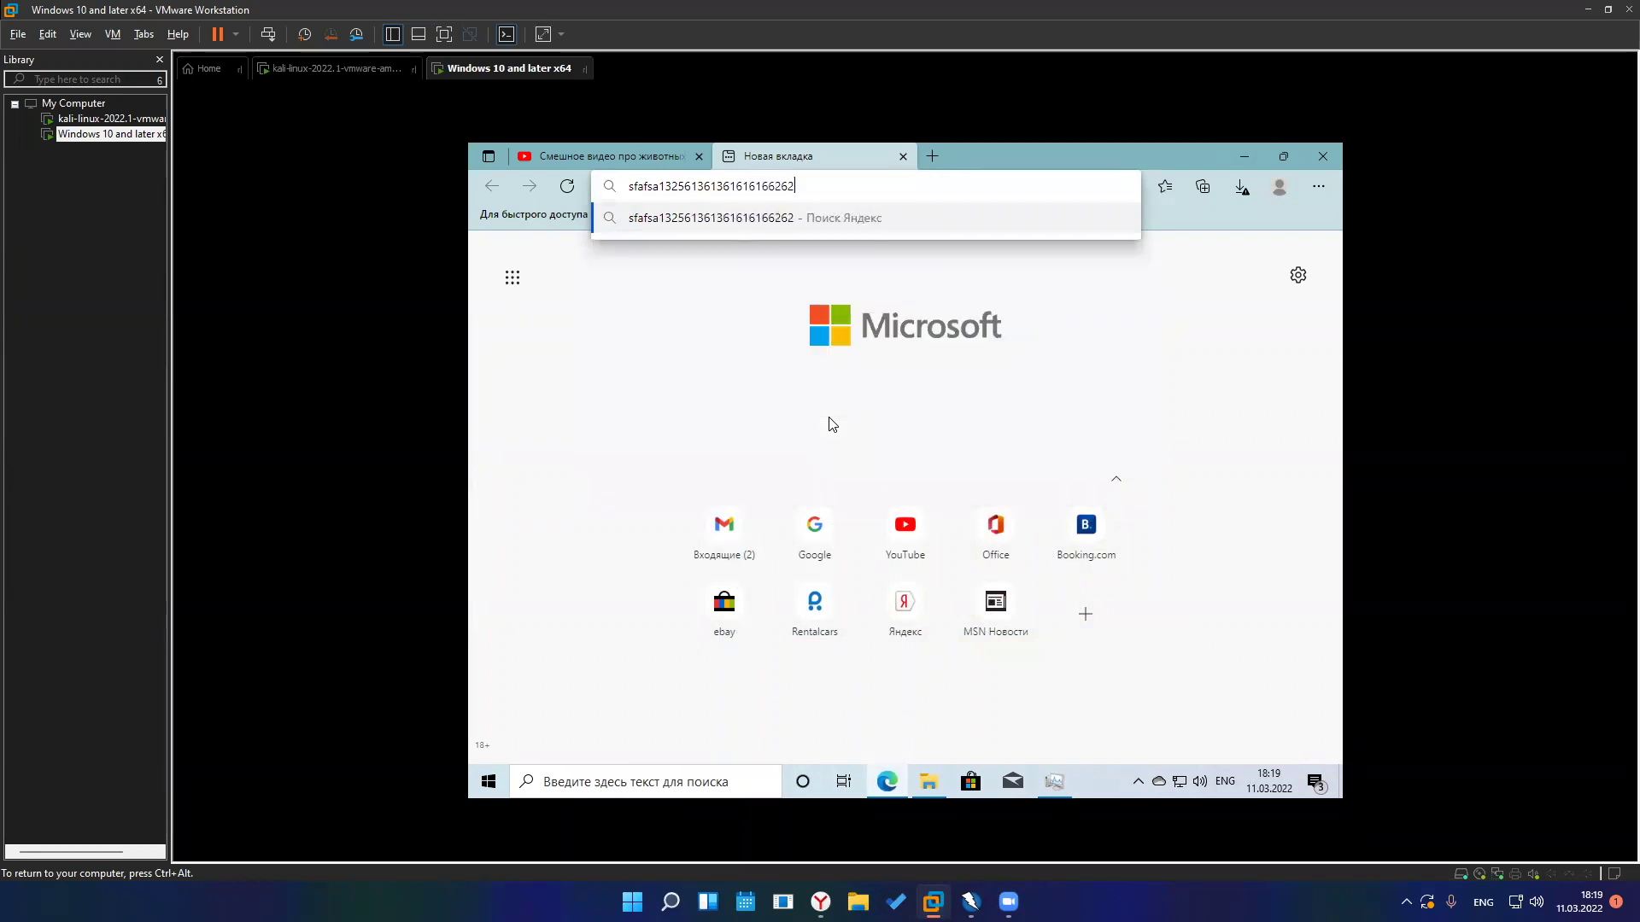
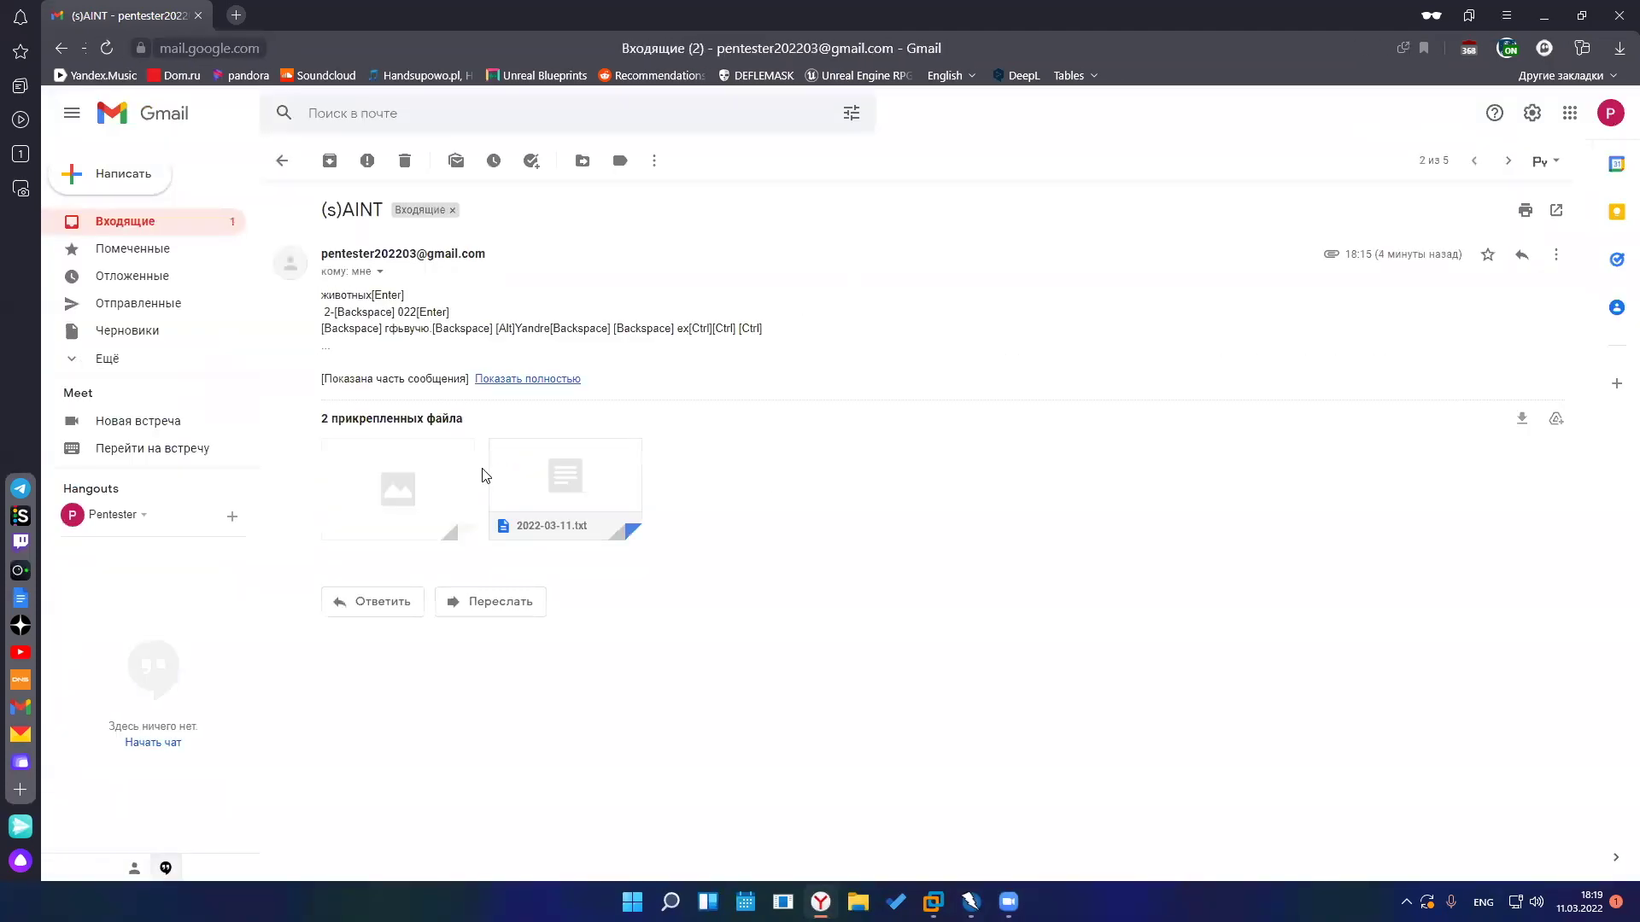
{"action": "left_click", "coordinate": [554, 479]}
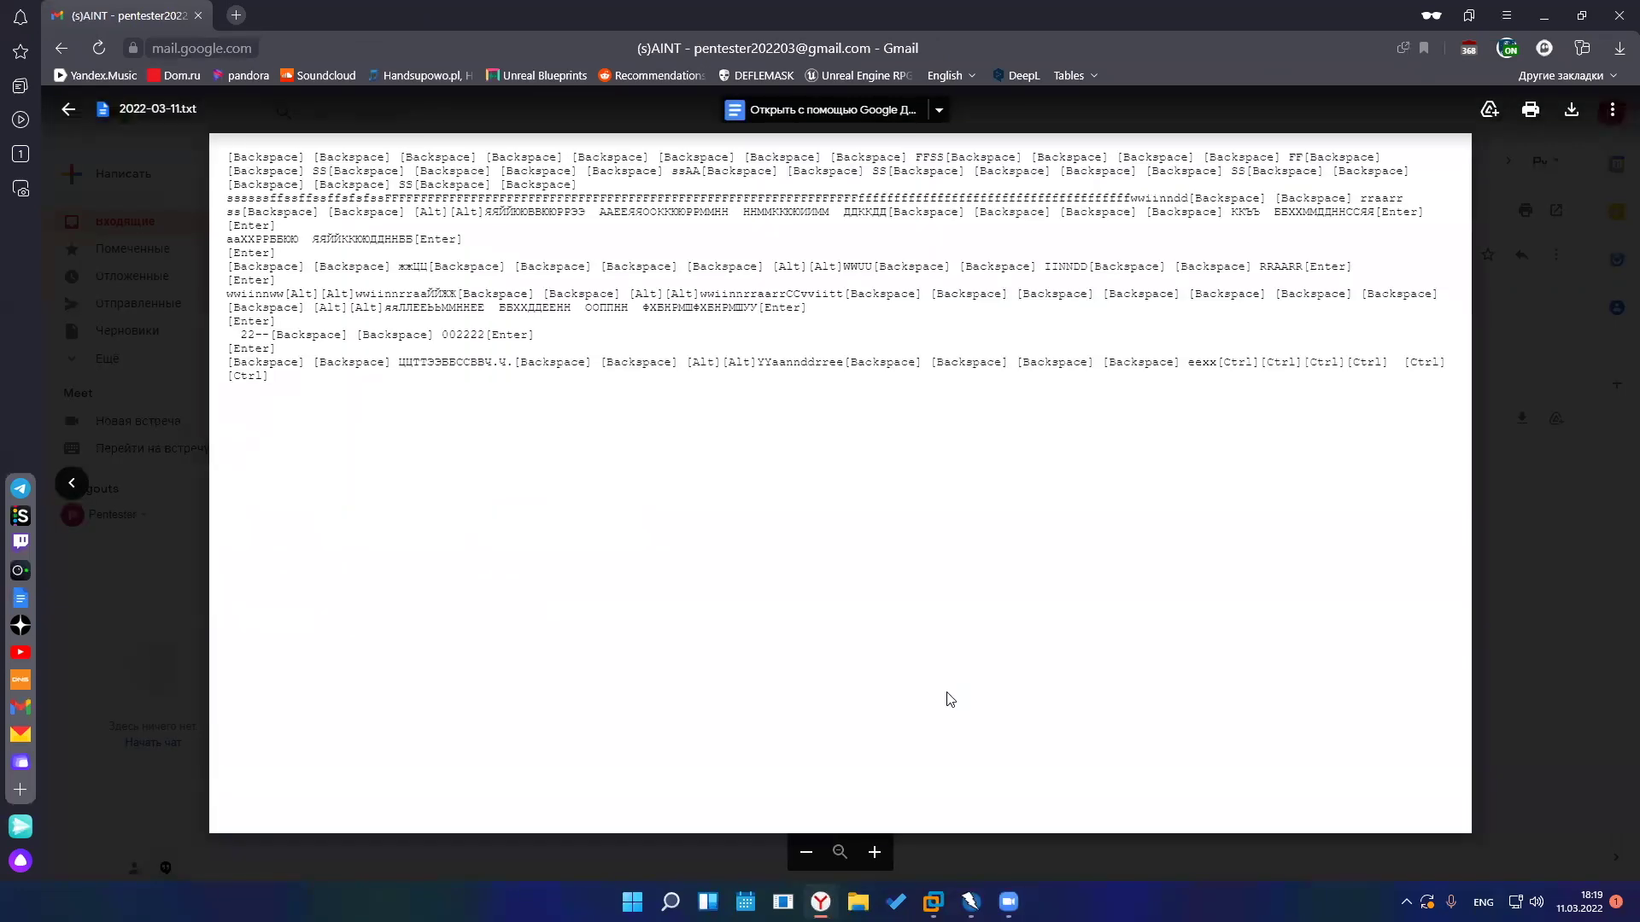
{"action": "left_click", "coordinate": [1604, 723]}
{"action": "left_click", "coordinate": [416, 487]}
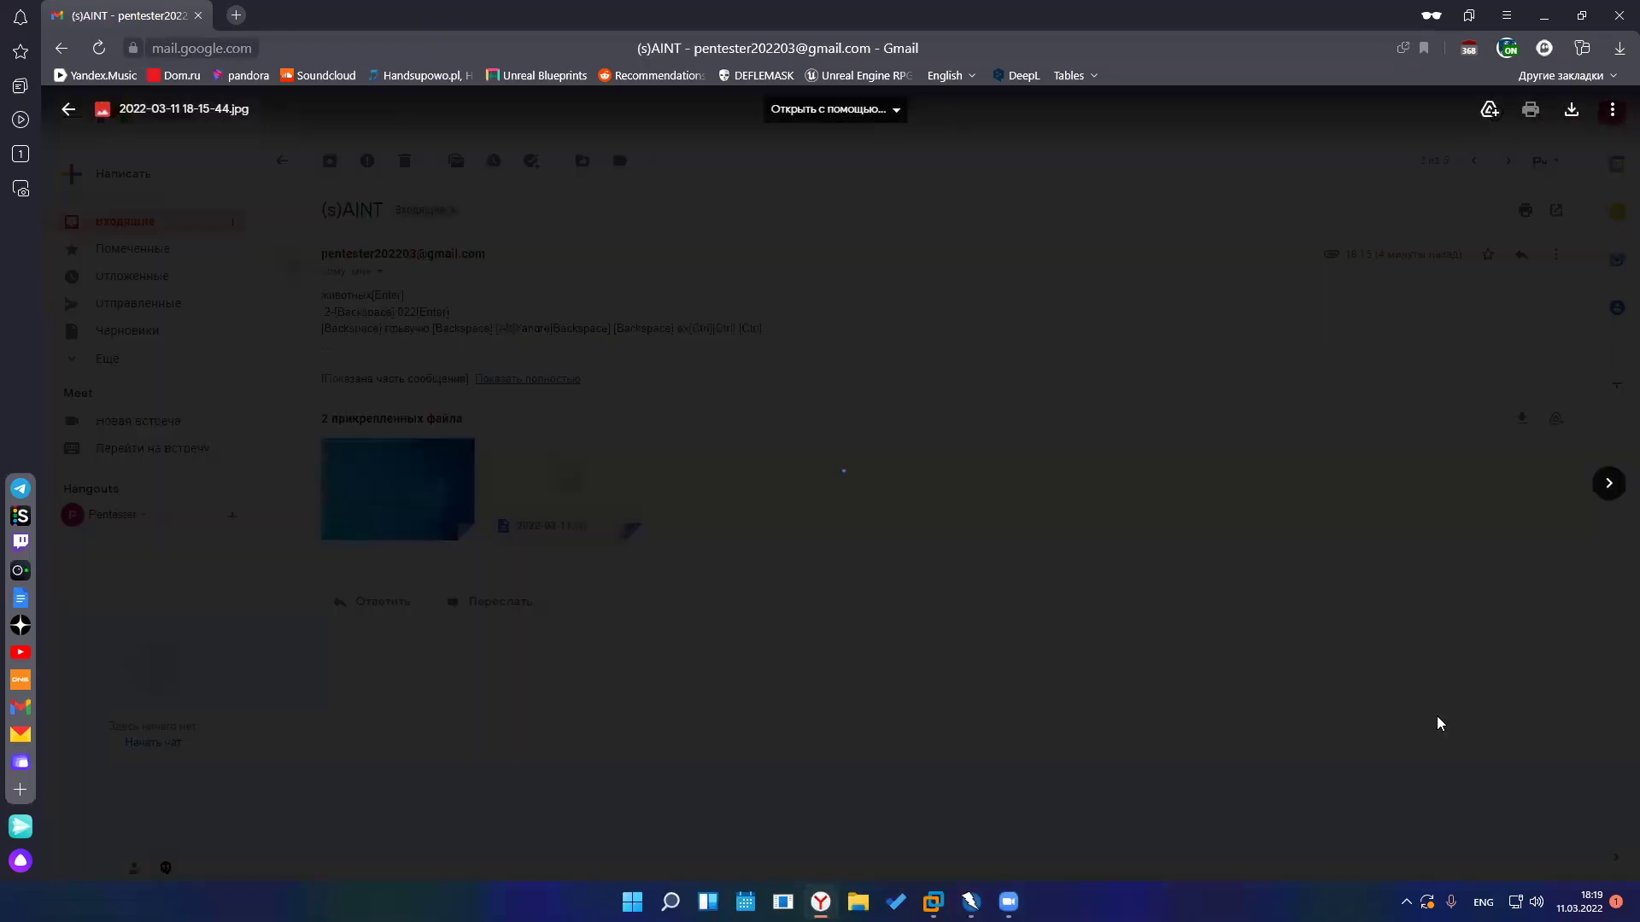
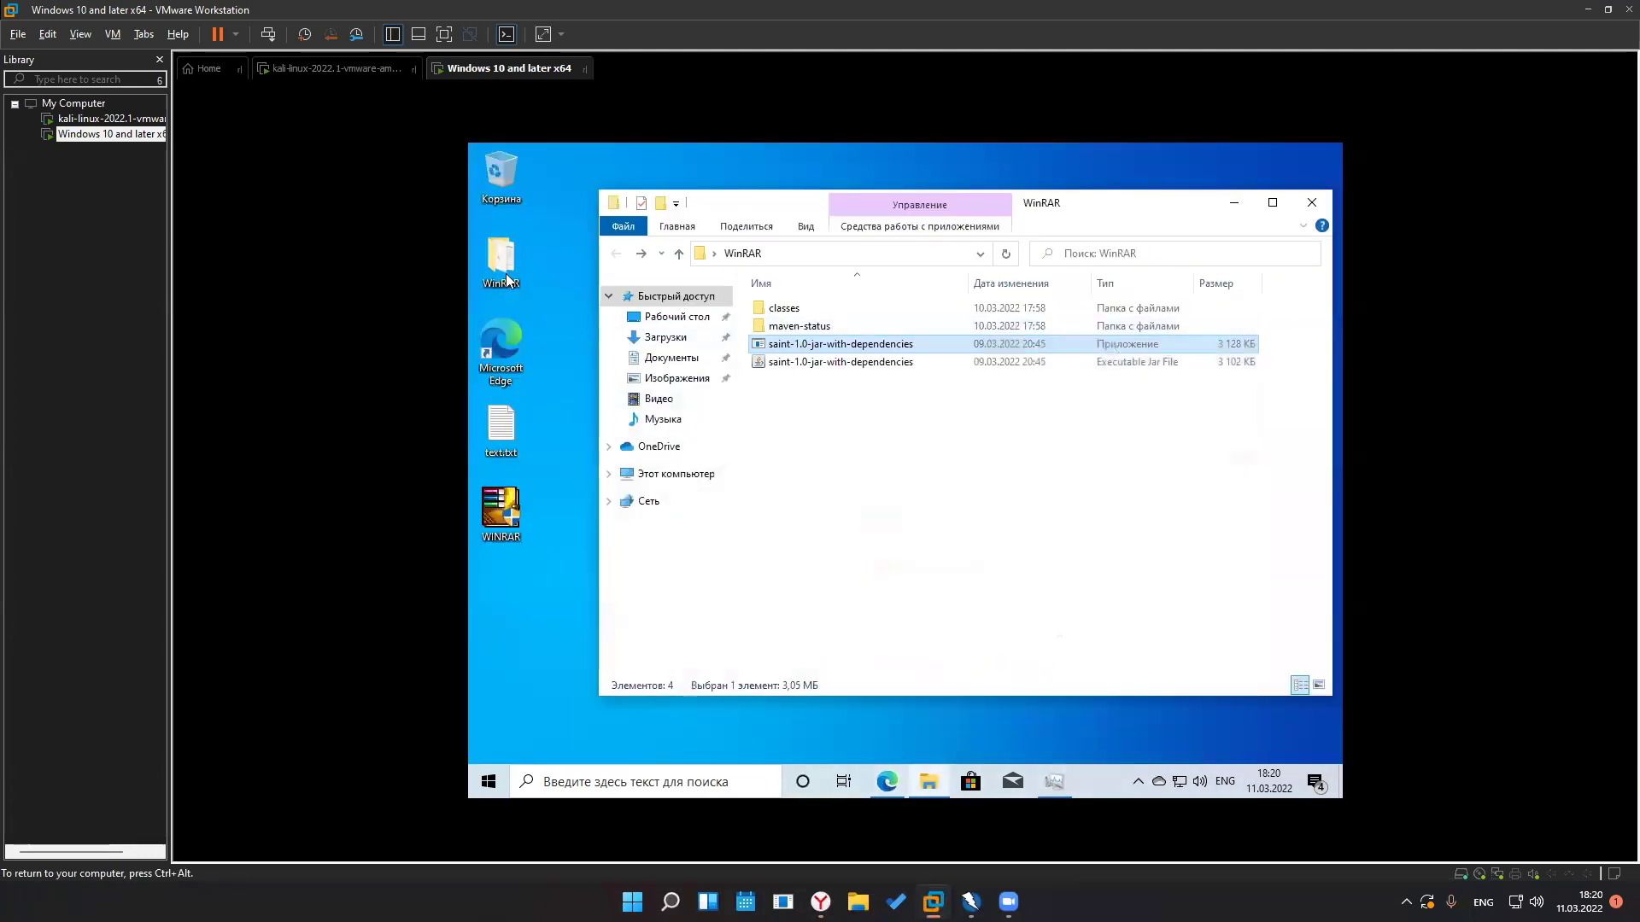
{"action": "double_click", "coordinate": [890, 345]}
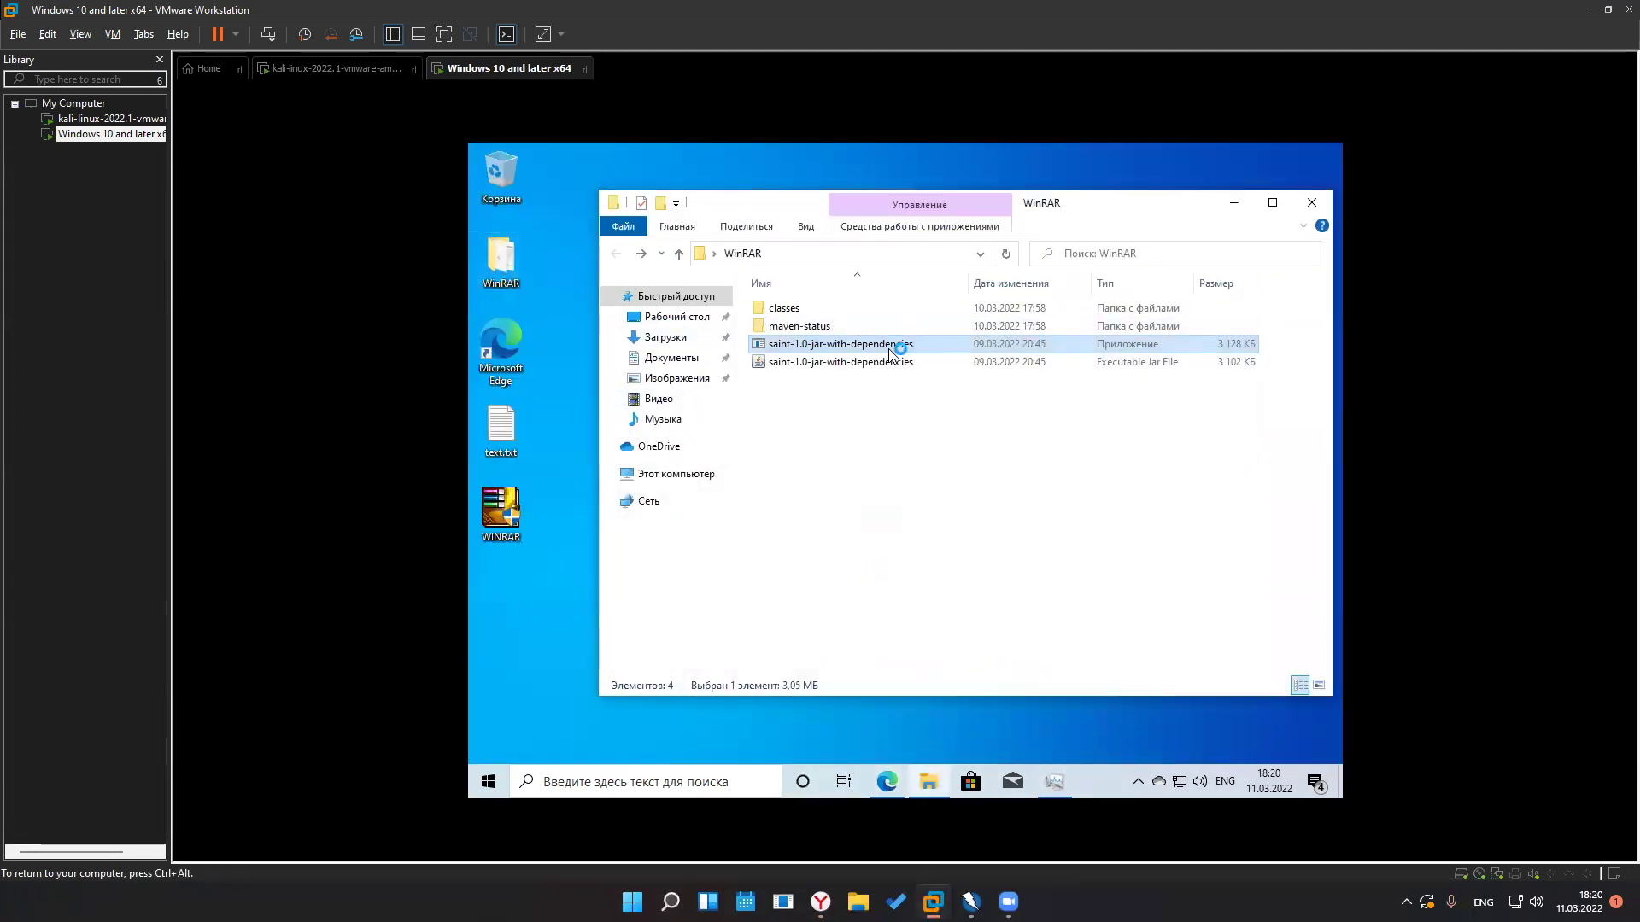
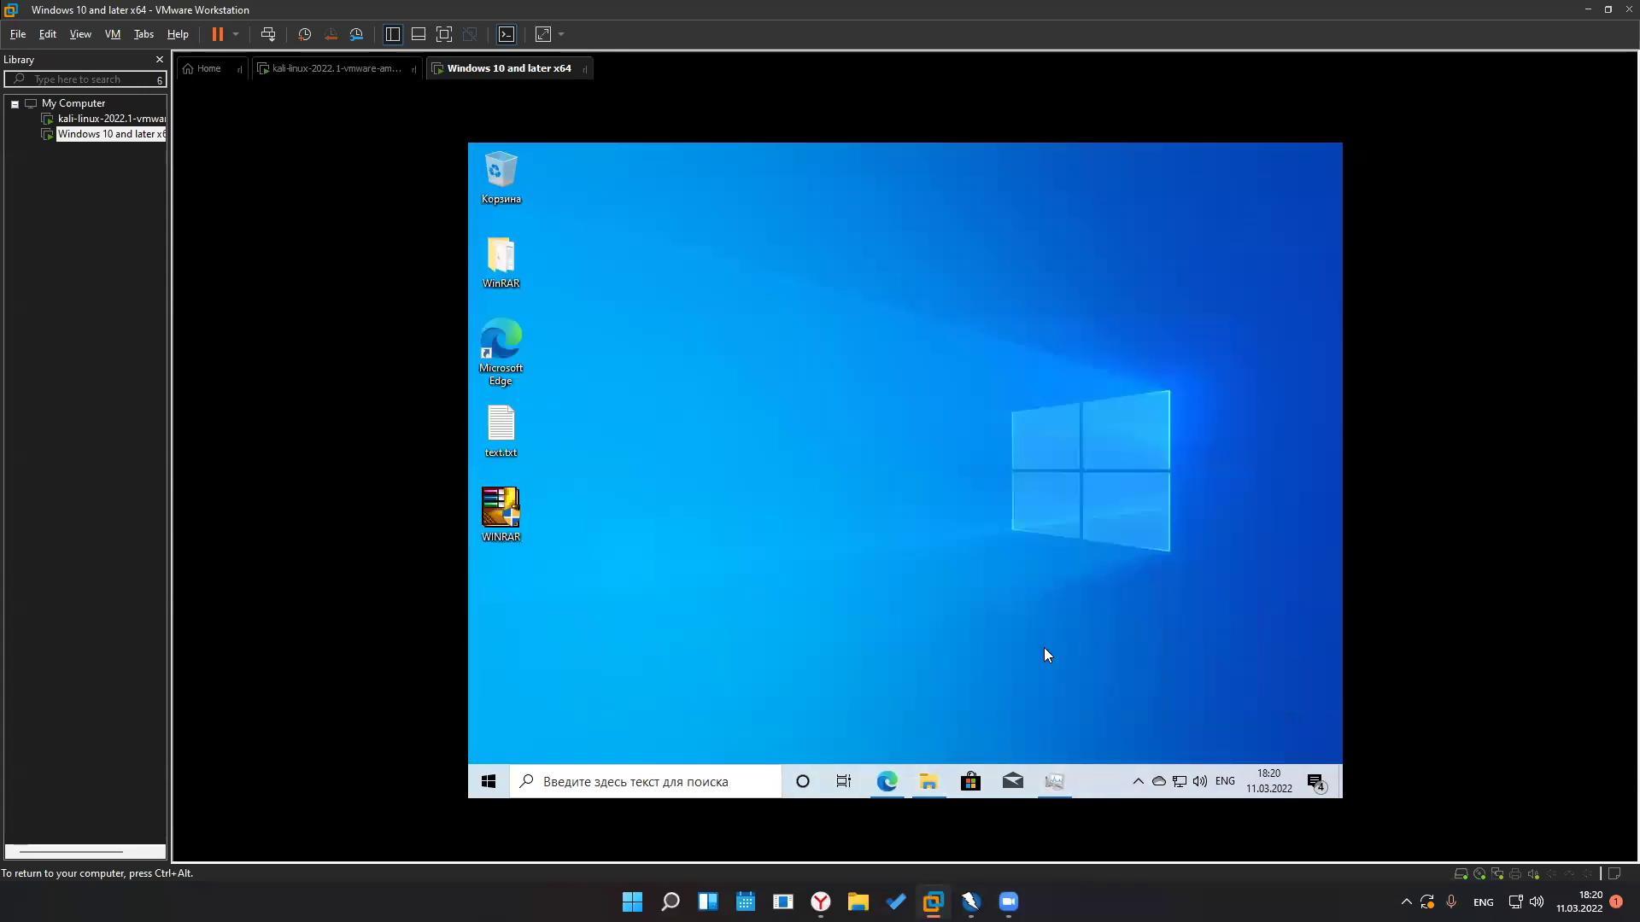
{"action": "left_click", "coordinate": [887, 780]}
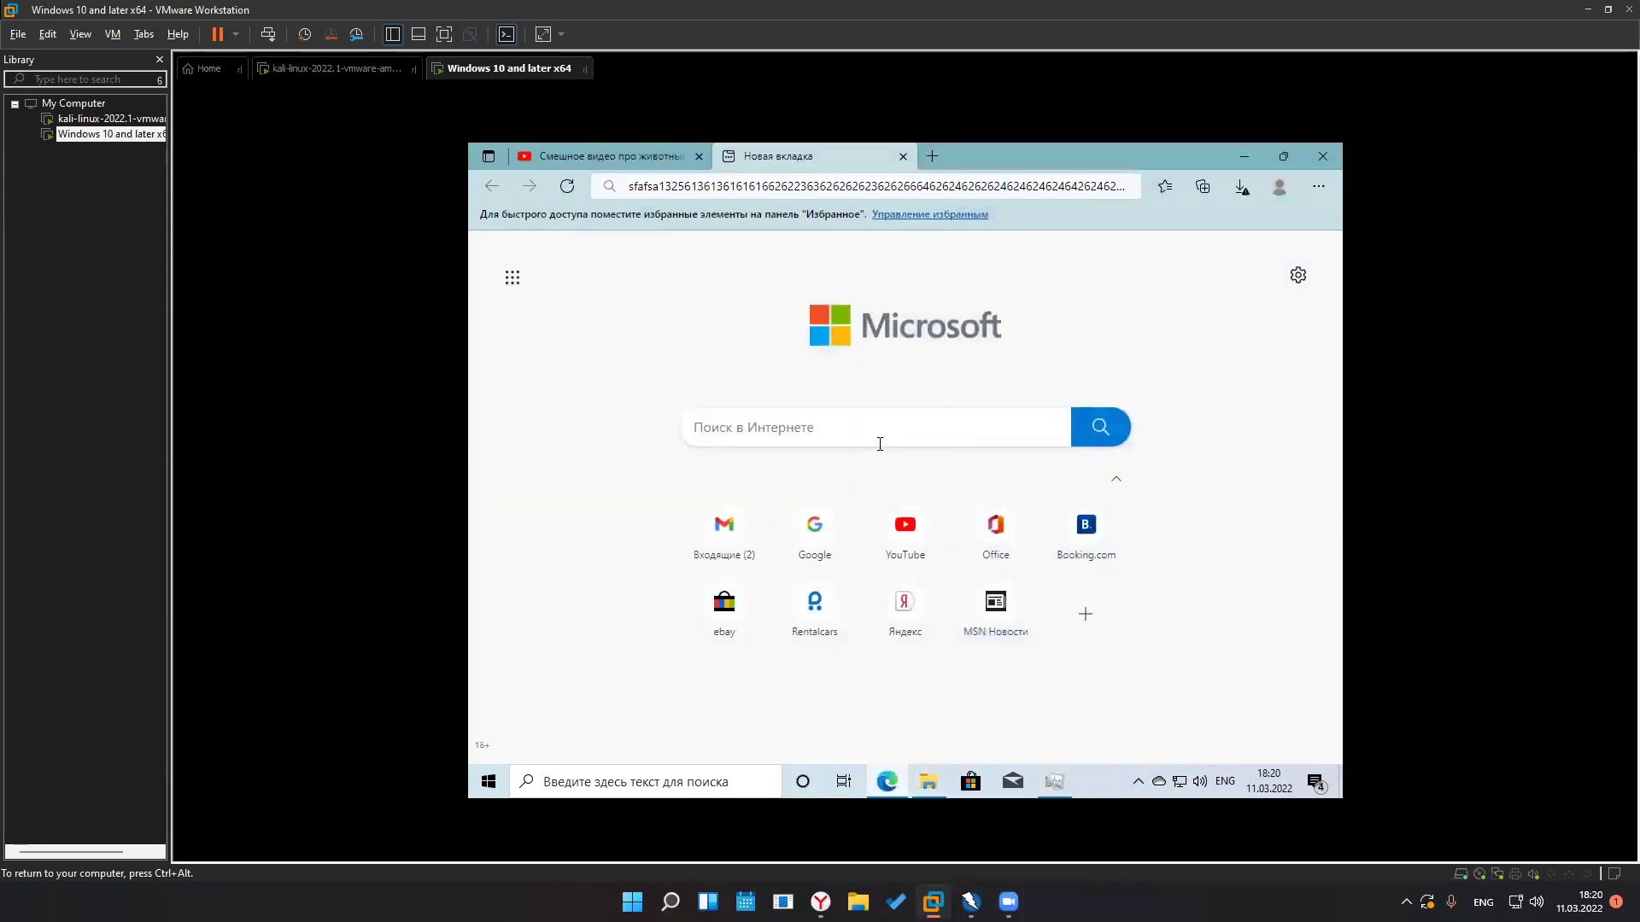
{"action": "type", "text": "adsafafasfaffadfafa"}
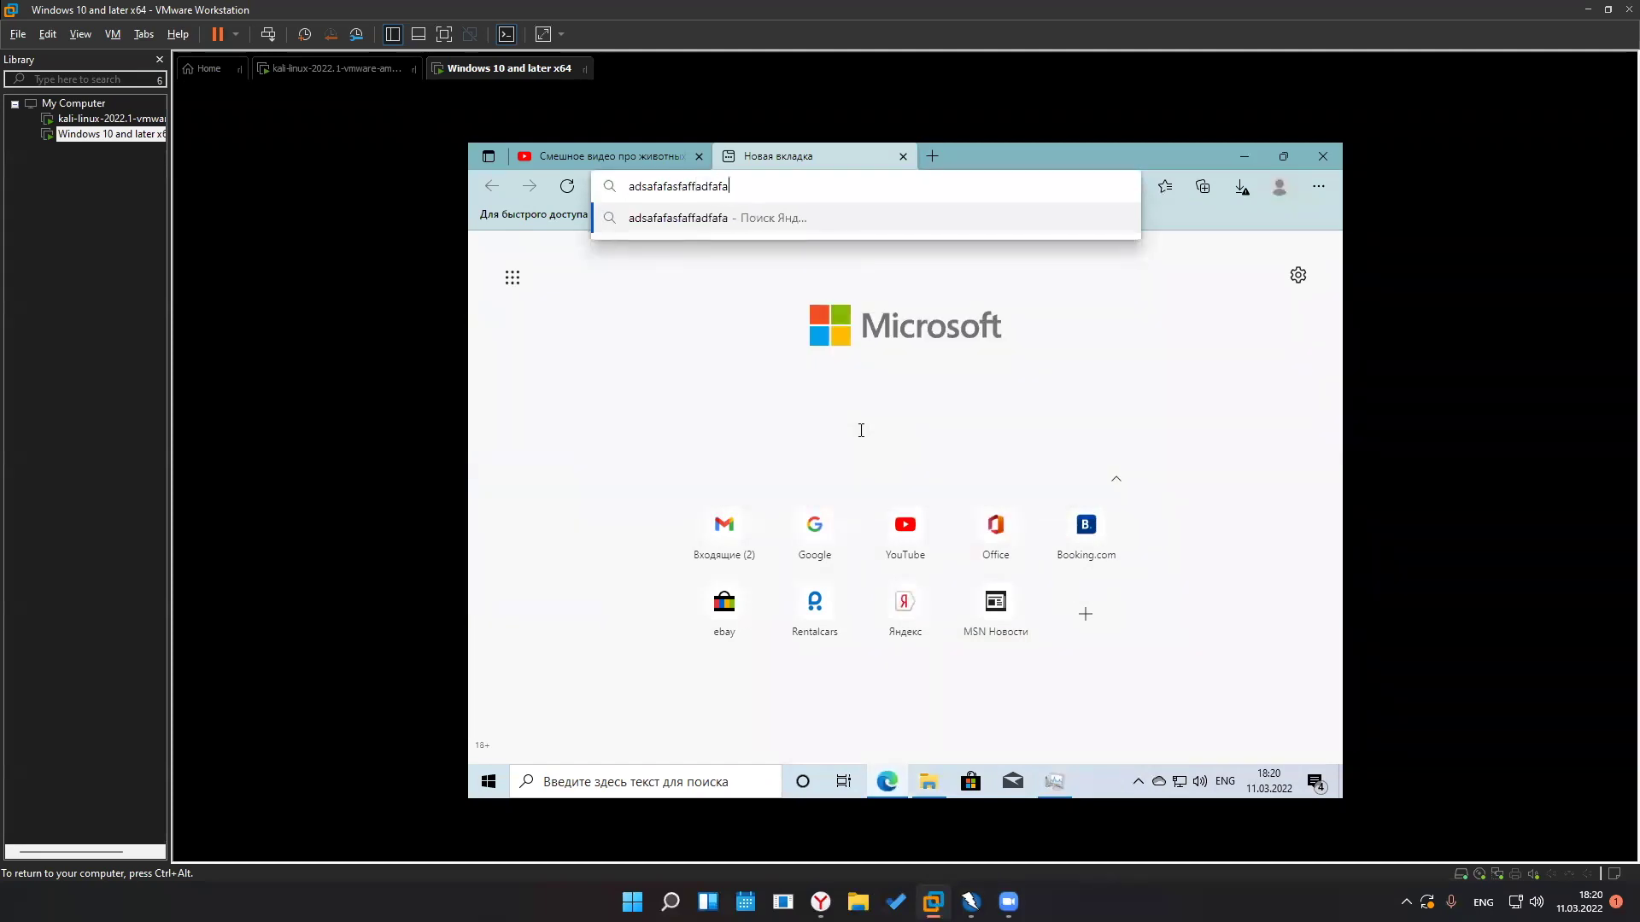
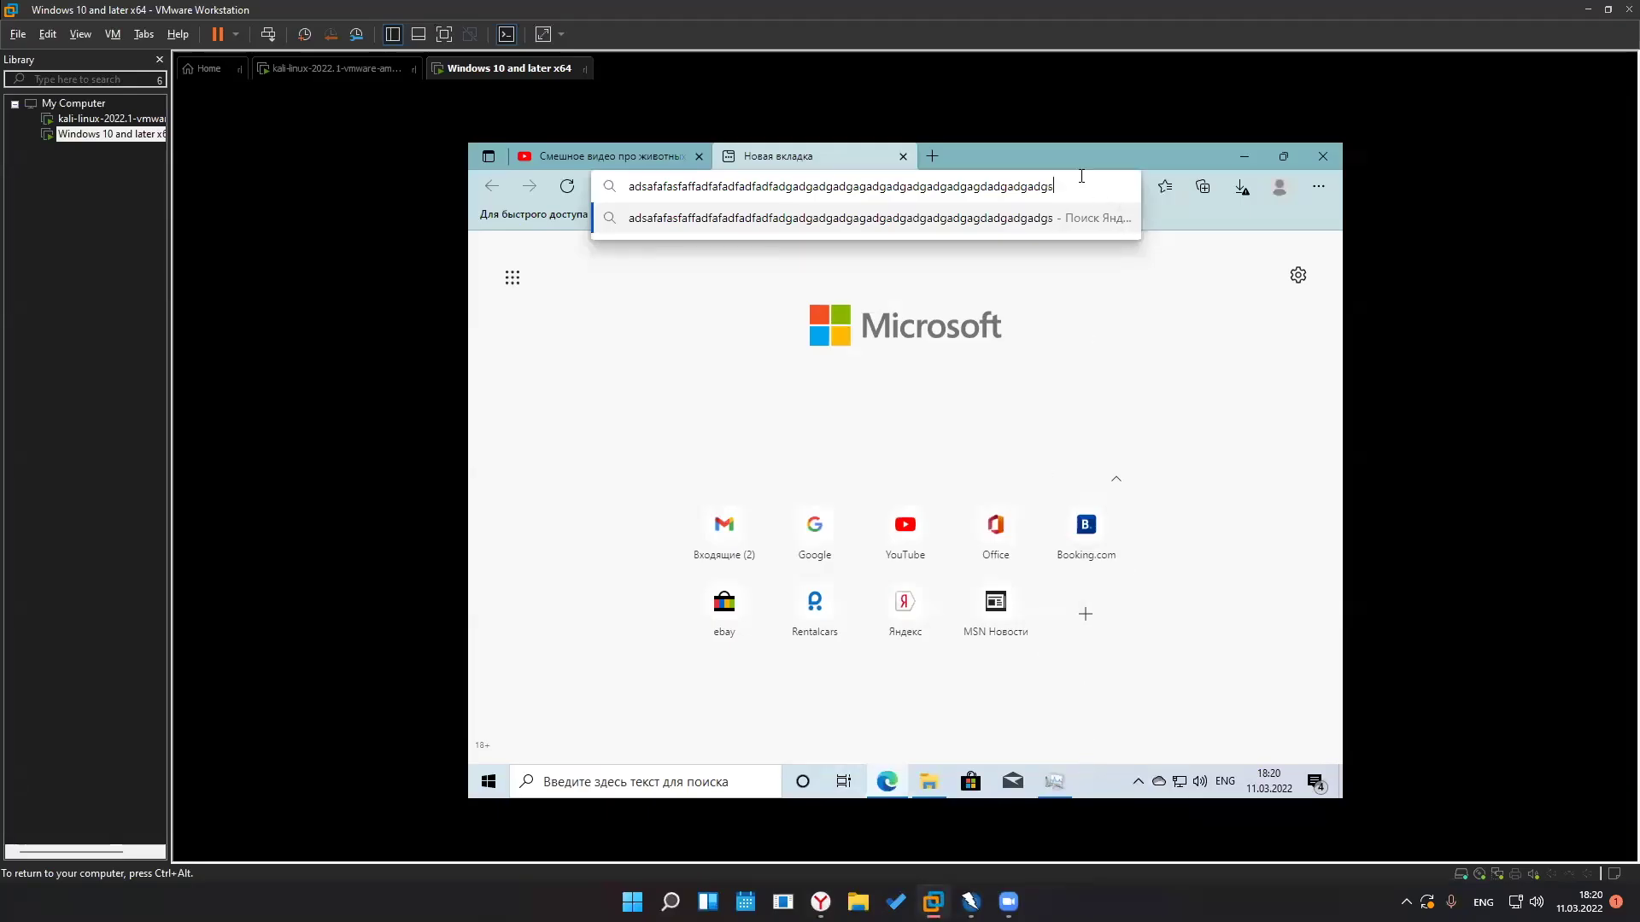
{"action": "type", "text": "31515551351"}
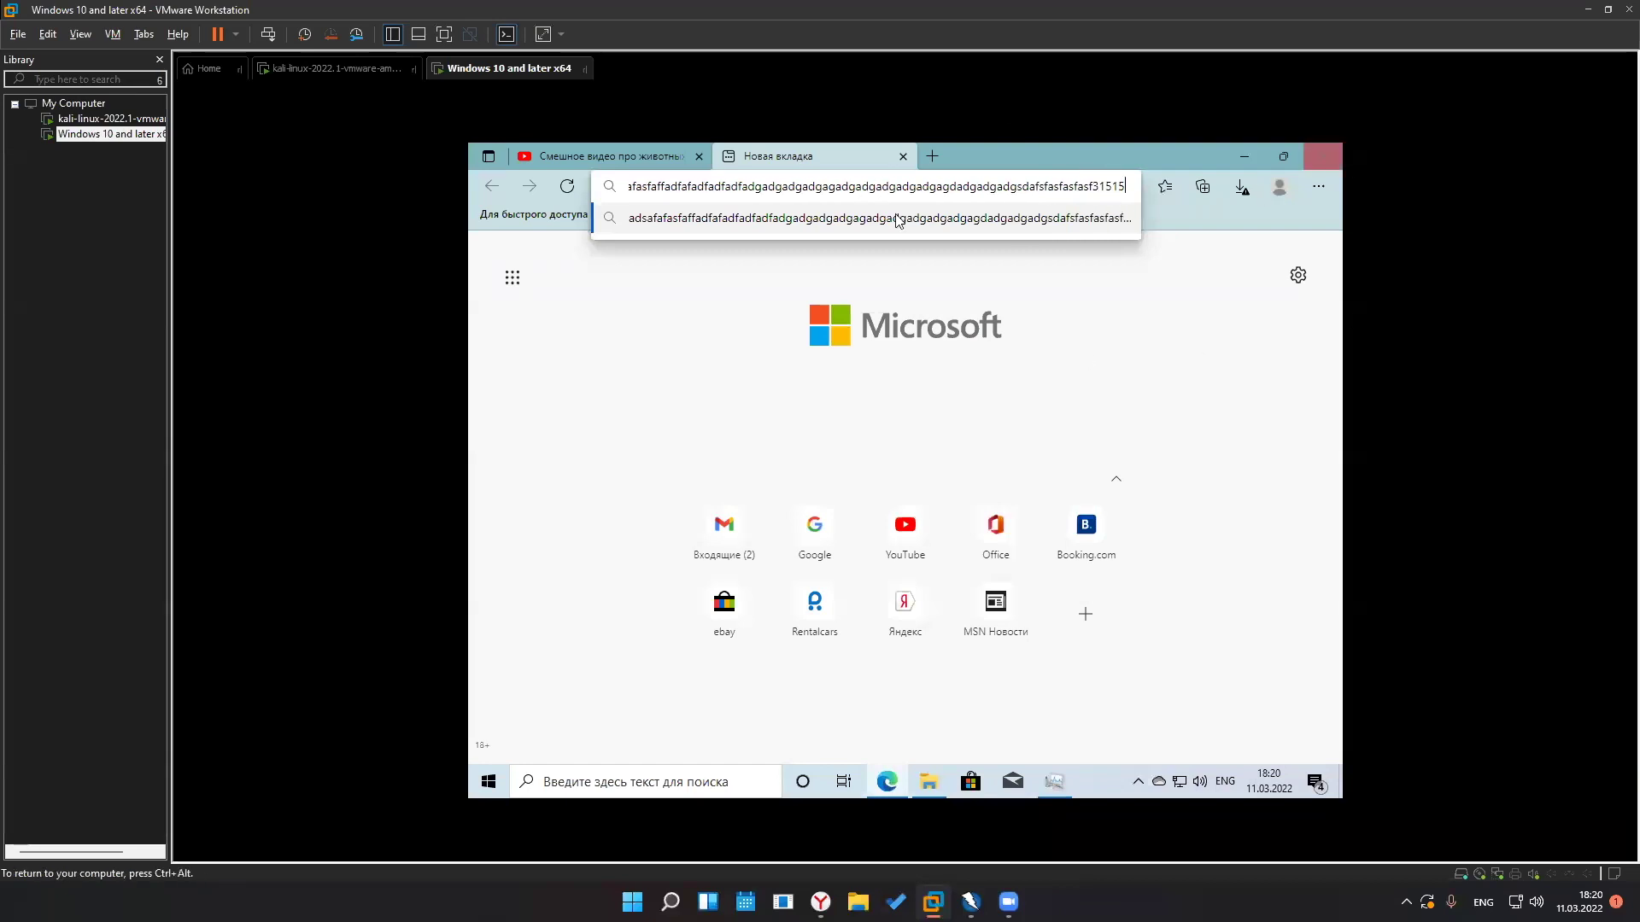
{"action": "mouse_move", "coordinate": [820, 902]}
{"action": "left_click", "coordinate": [945, 812]}
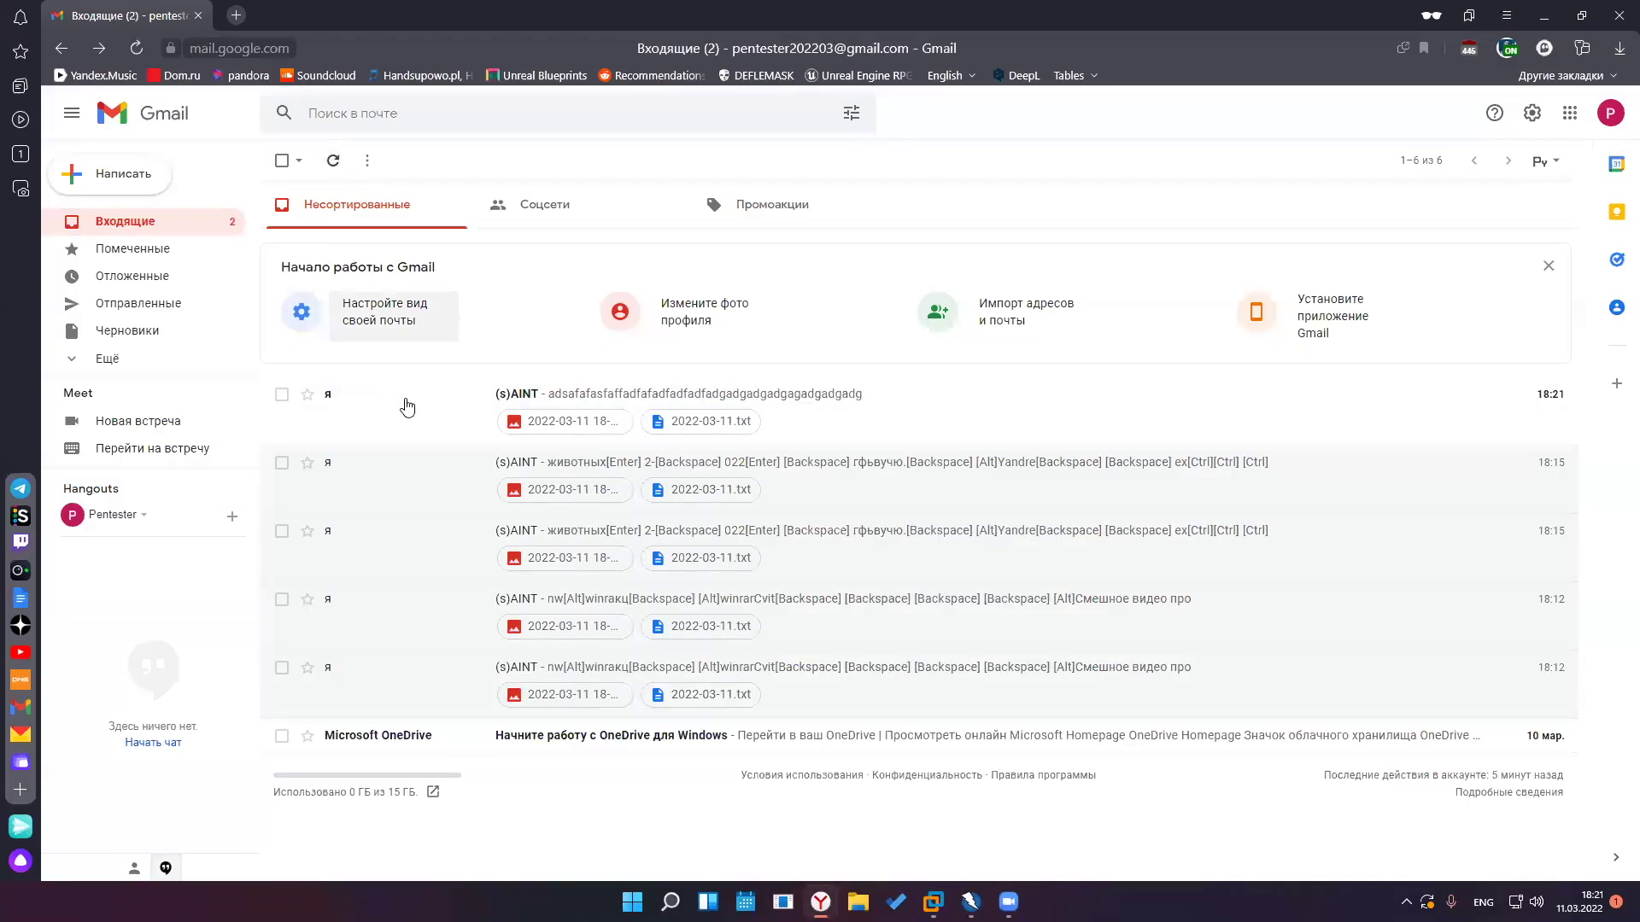
{"action": "left_click", "coordinate": [512, 481]}
{"action": "left_click", "coordinate": [400, 361]}
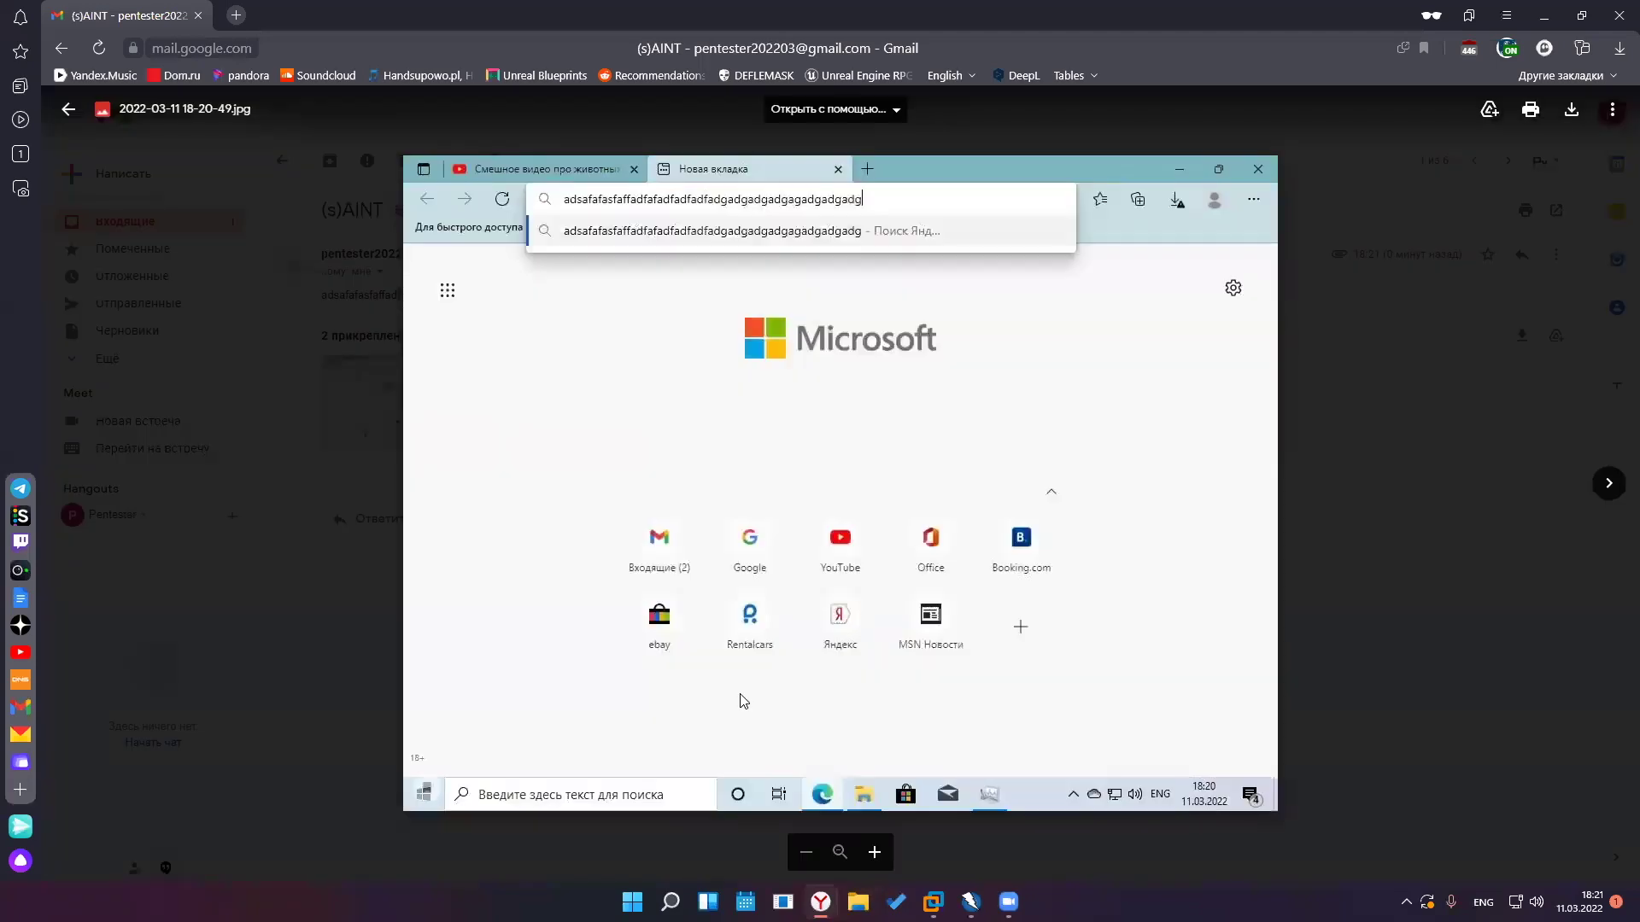
{"action": "key", "text": "Escape"}
{"action": "left_click", "coordinate": [586, 396]}
{"action": "key", "text": "Escape"}
{"action": "key", "text": "alt+Tab"}
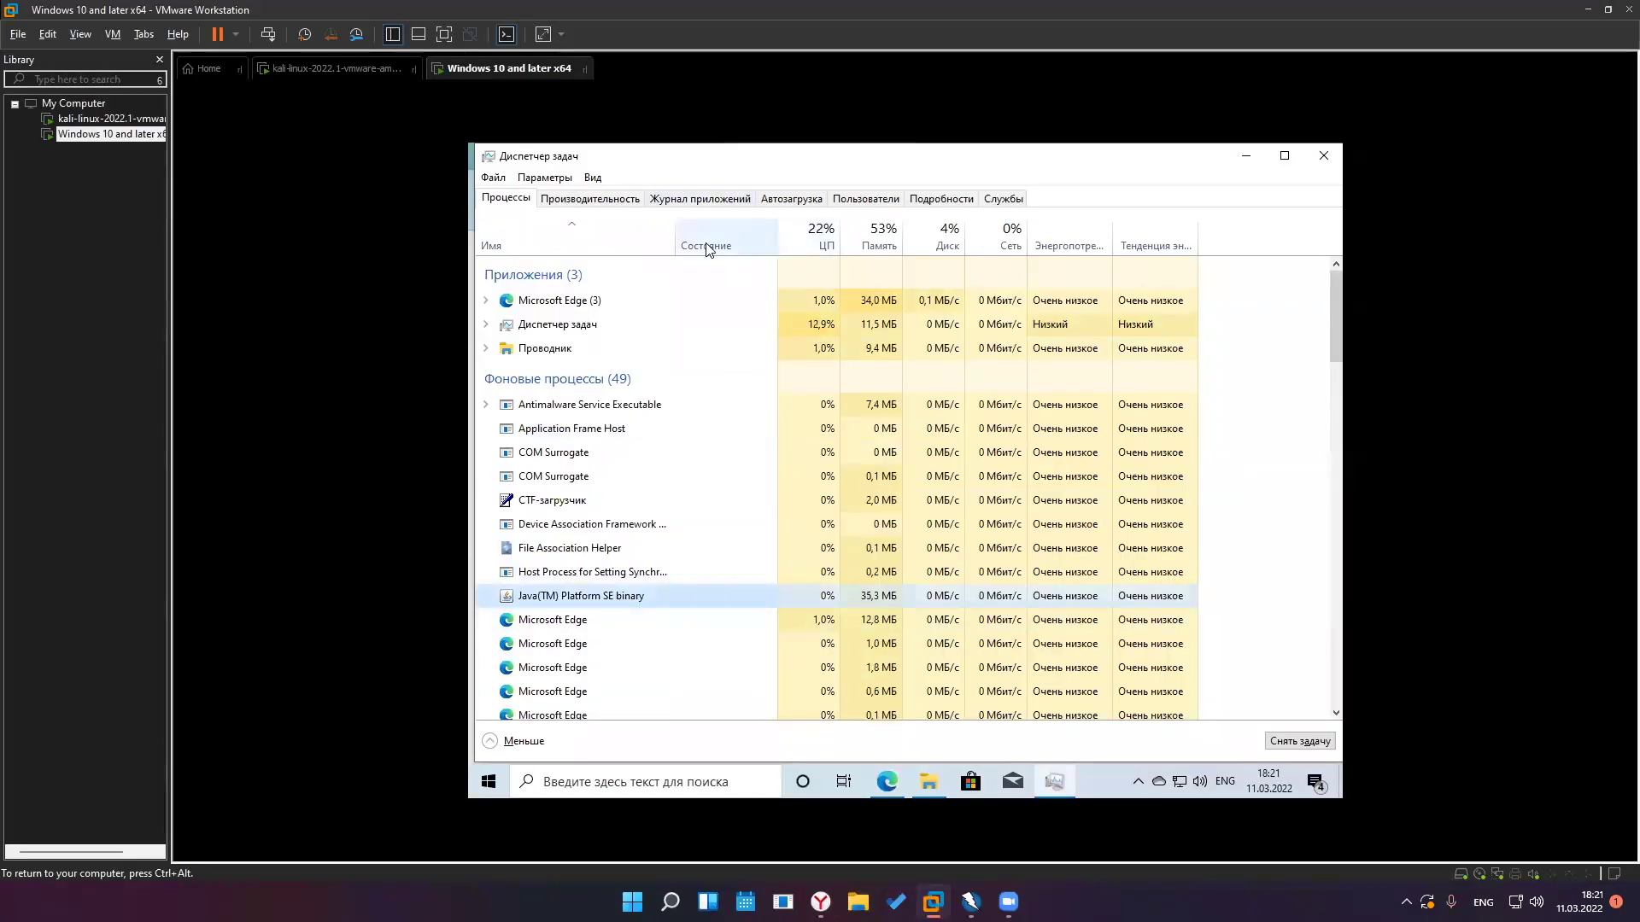
Widen the process name column in the virtual machine's Task Manager, end Java(TM) Platform SE binary and look through the remaining background processes
{"action": "double_click", "coordinate": [673, 240]}
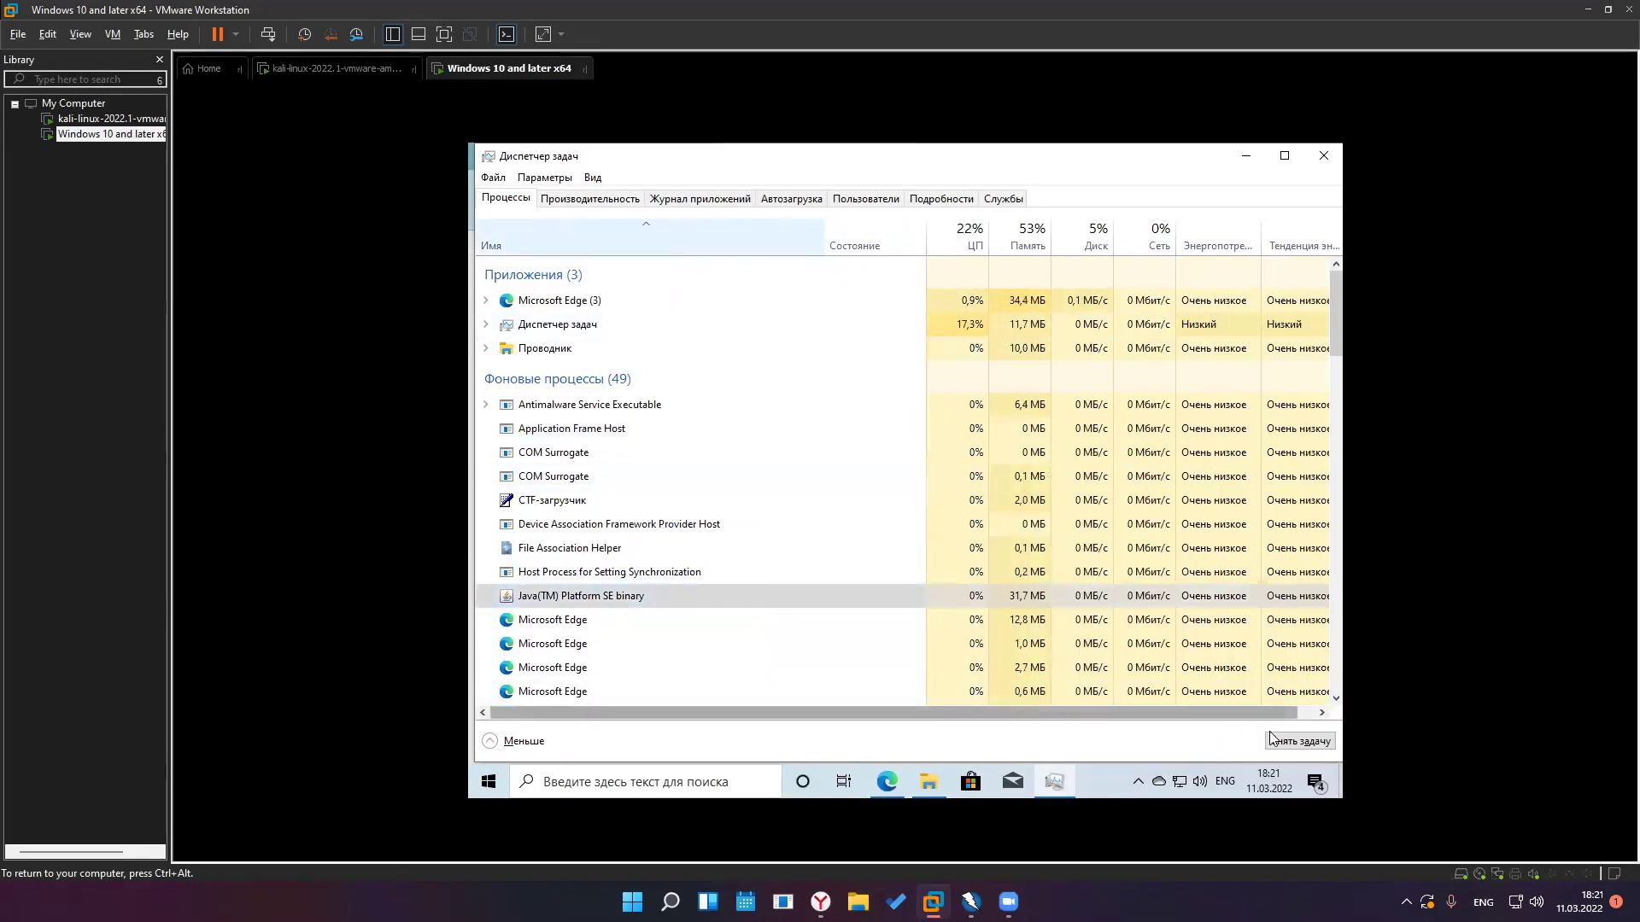
{"action": "key", "text": "Up"}
{"action": "scroll", "coordinate": [730, 663], "scroll_direction": "down", "scroll_amount": 4}
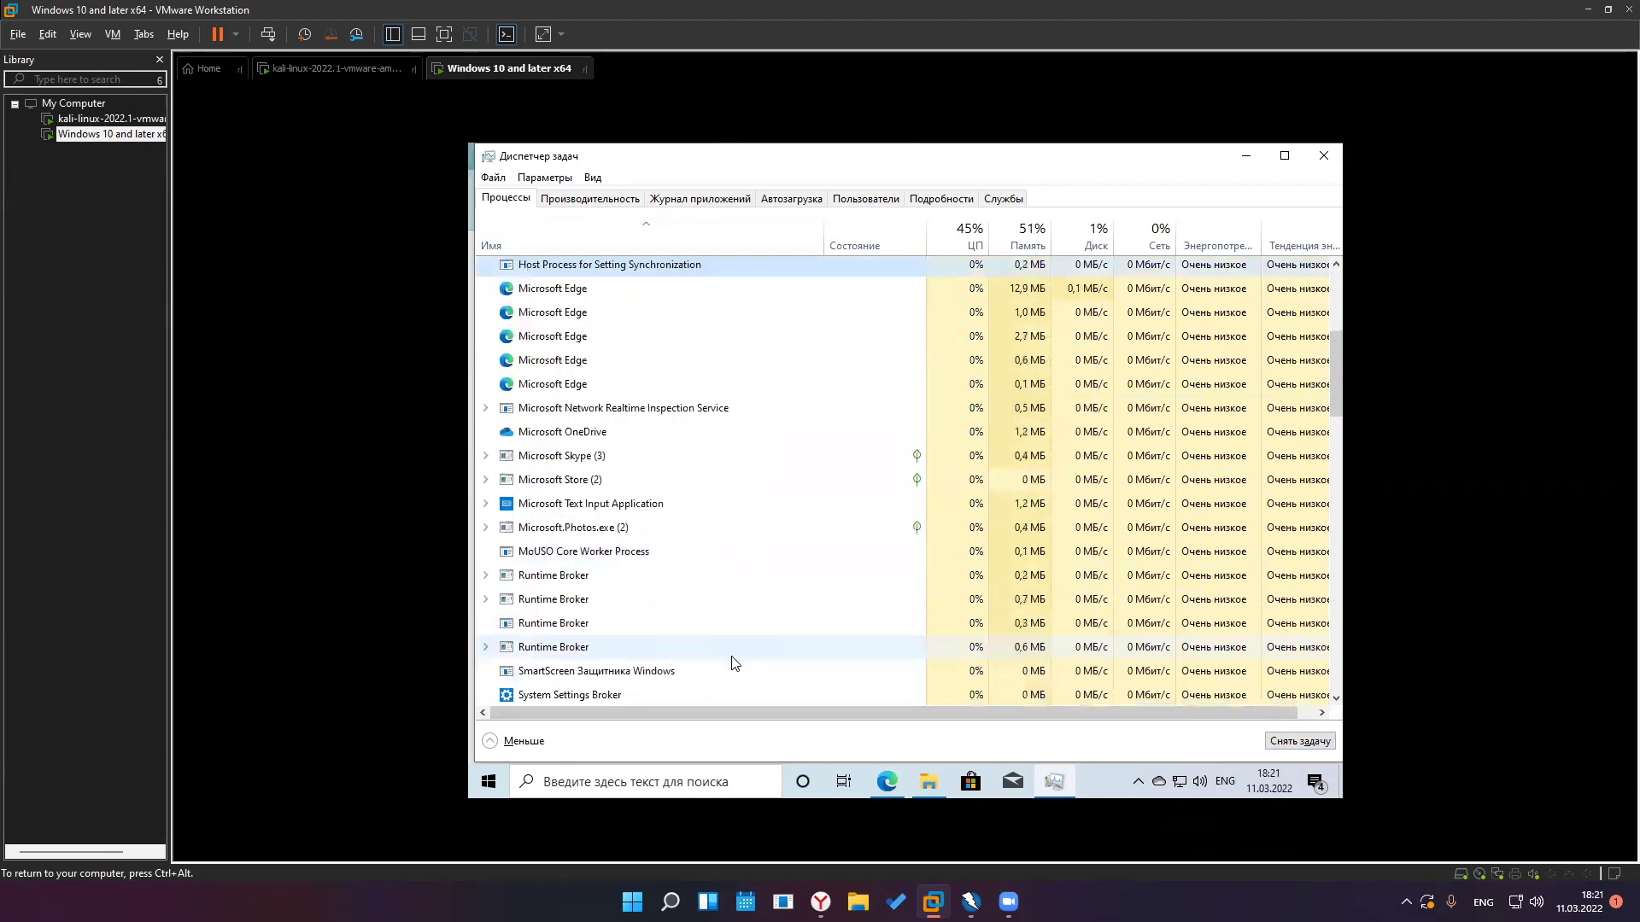
{"action": "scroll", "coordinate": [735, 663], "scroll_direction": "down", "scroll_amount": 2}
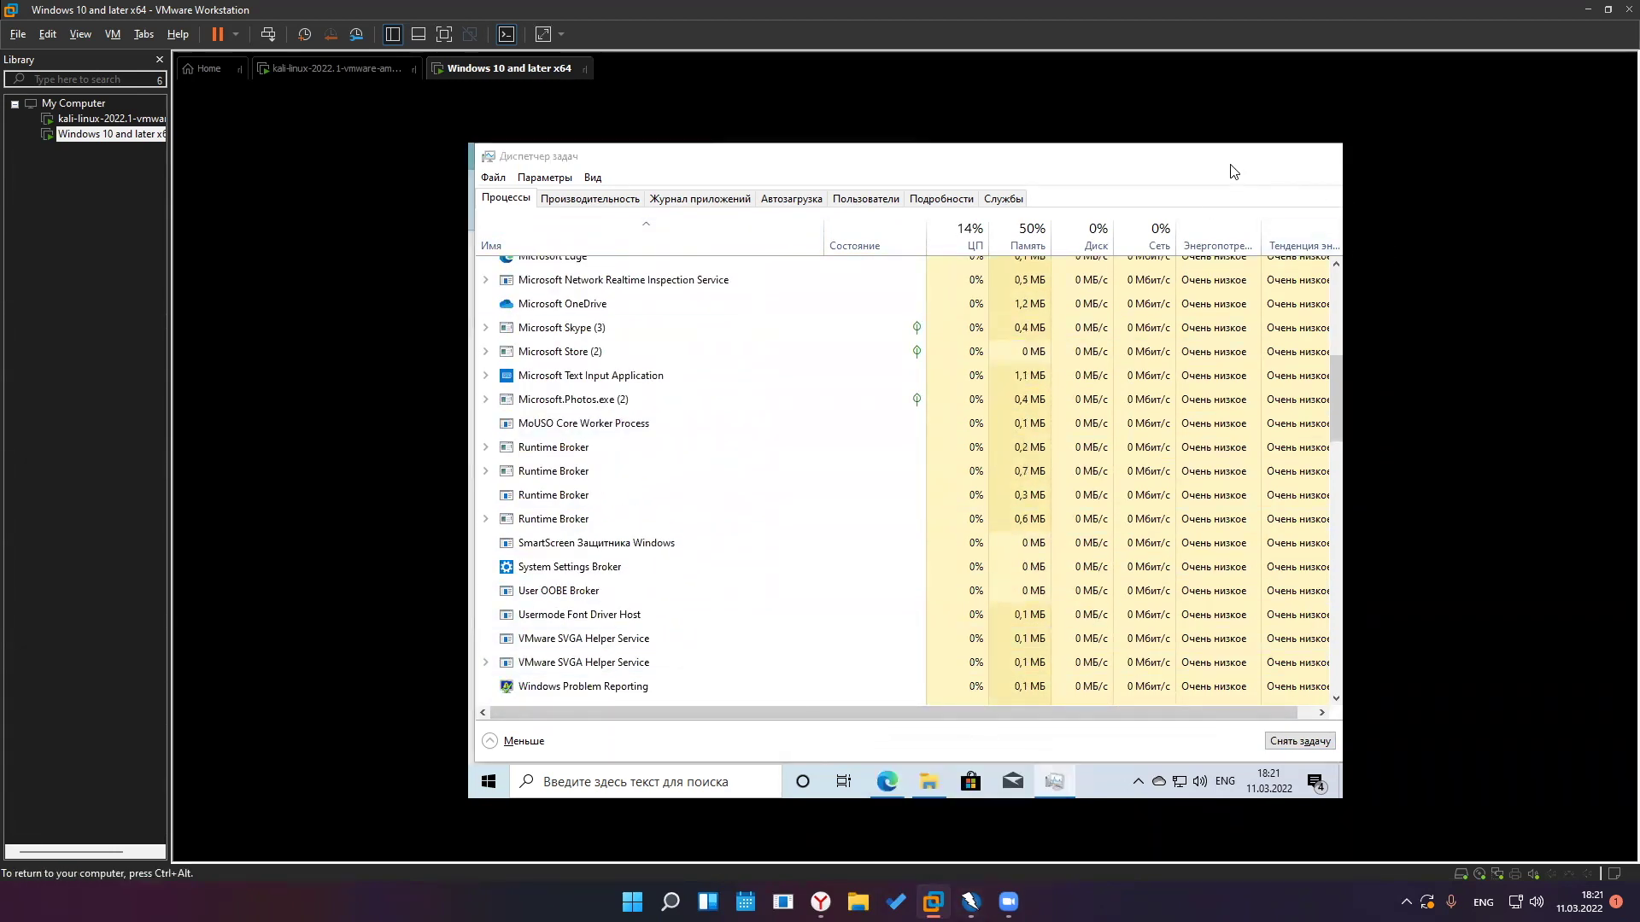
Return to Edge in the virtual machine and replace the address bar text with "124" followed by long runs of 1s and 4s
{"action": "key", "text": "alt+Tab"}
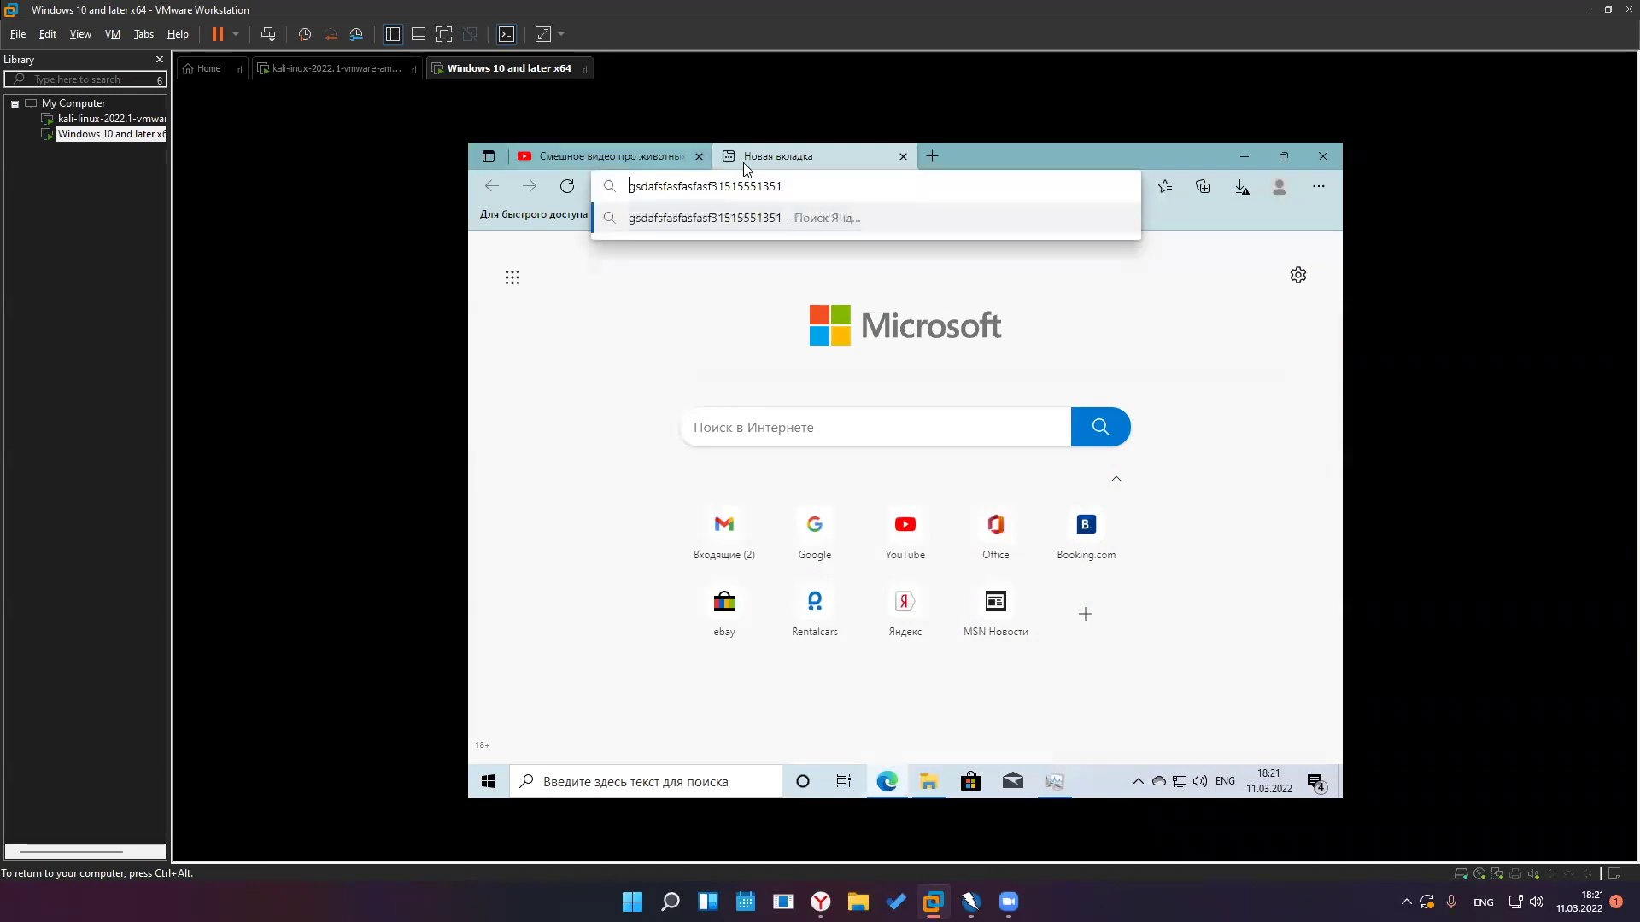
{"action": "key", "text": "ctrl+a"}
{"action": "key", "text": "BackSpace"}
{"action": "type", "text": "12411111114444444444444444444444441"}
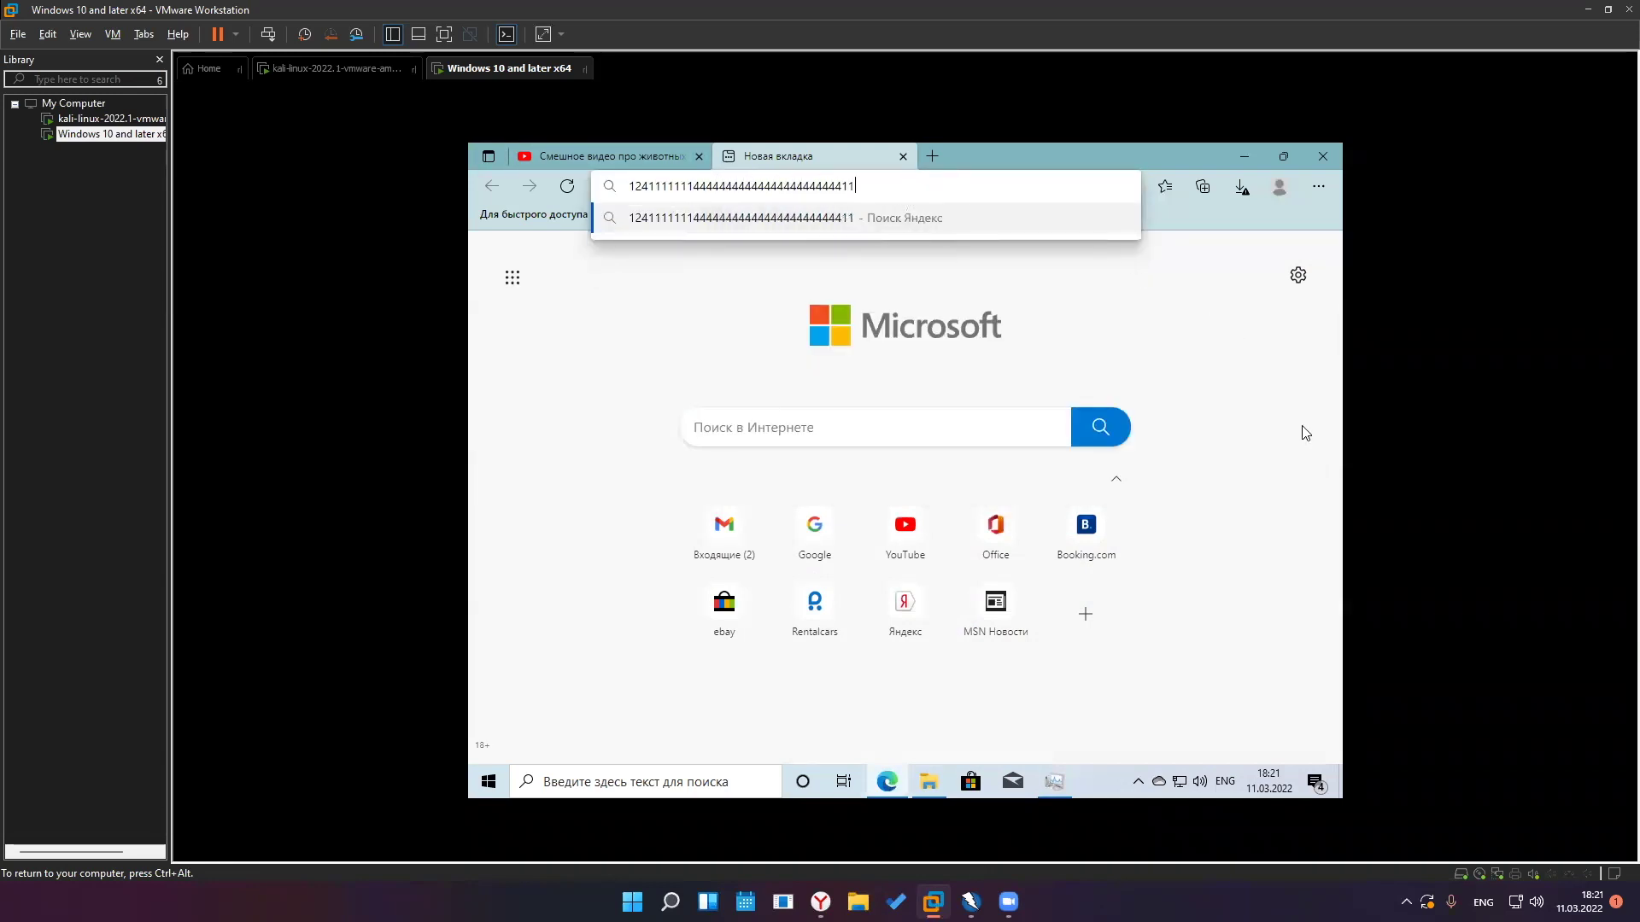
{"action": "type", "text": "1111111111111111111111111114444444444444444444444"}
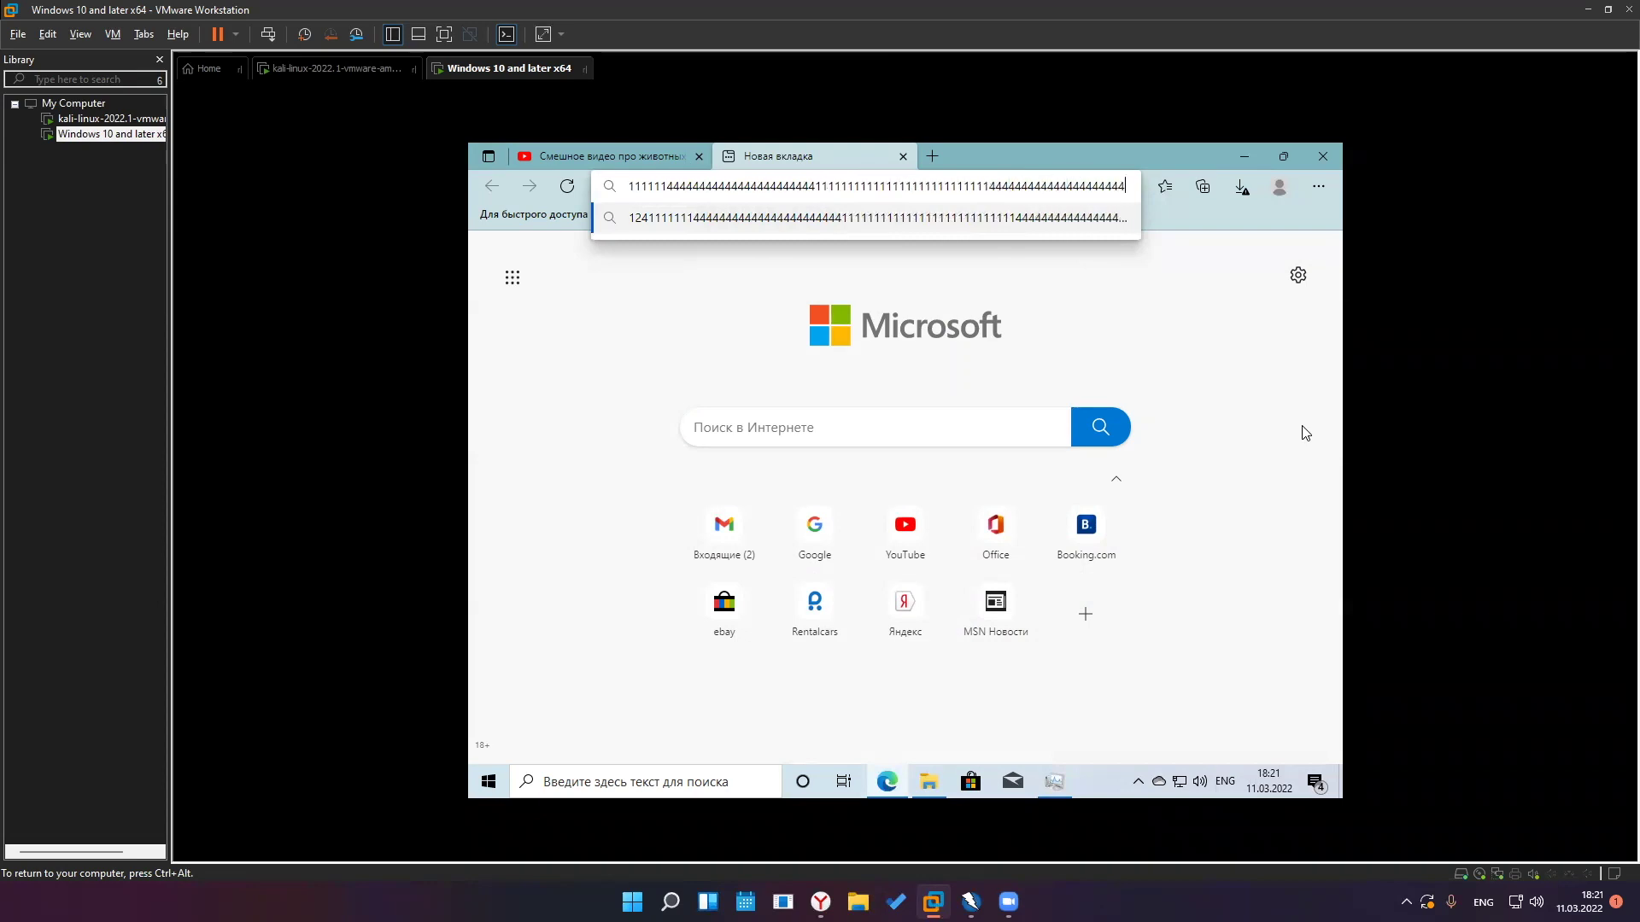
Bring up Task Manager and switch to Gmail on the host to check for a new (s)AINT message
{"action": "key", "text": "ctrl+shift+Escape"}
{"action": "left_click", "coordinate": [957, 812]}
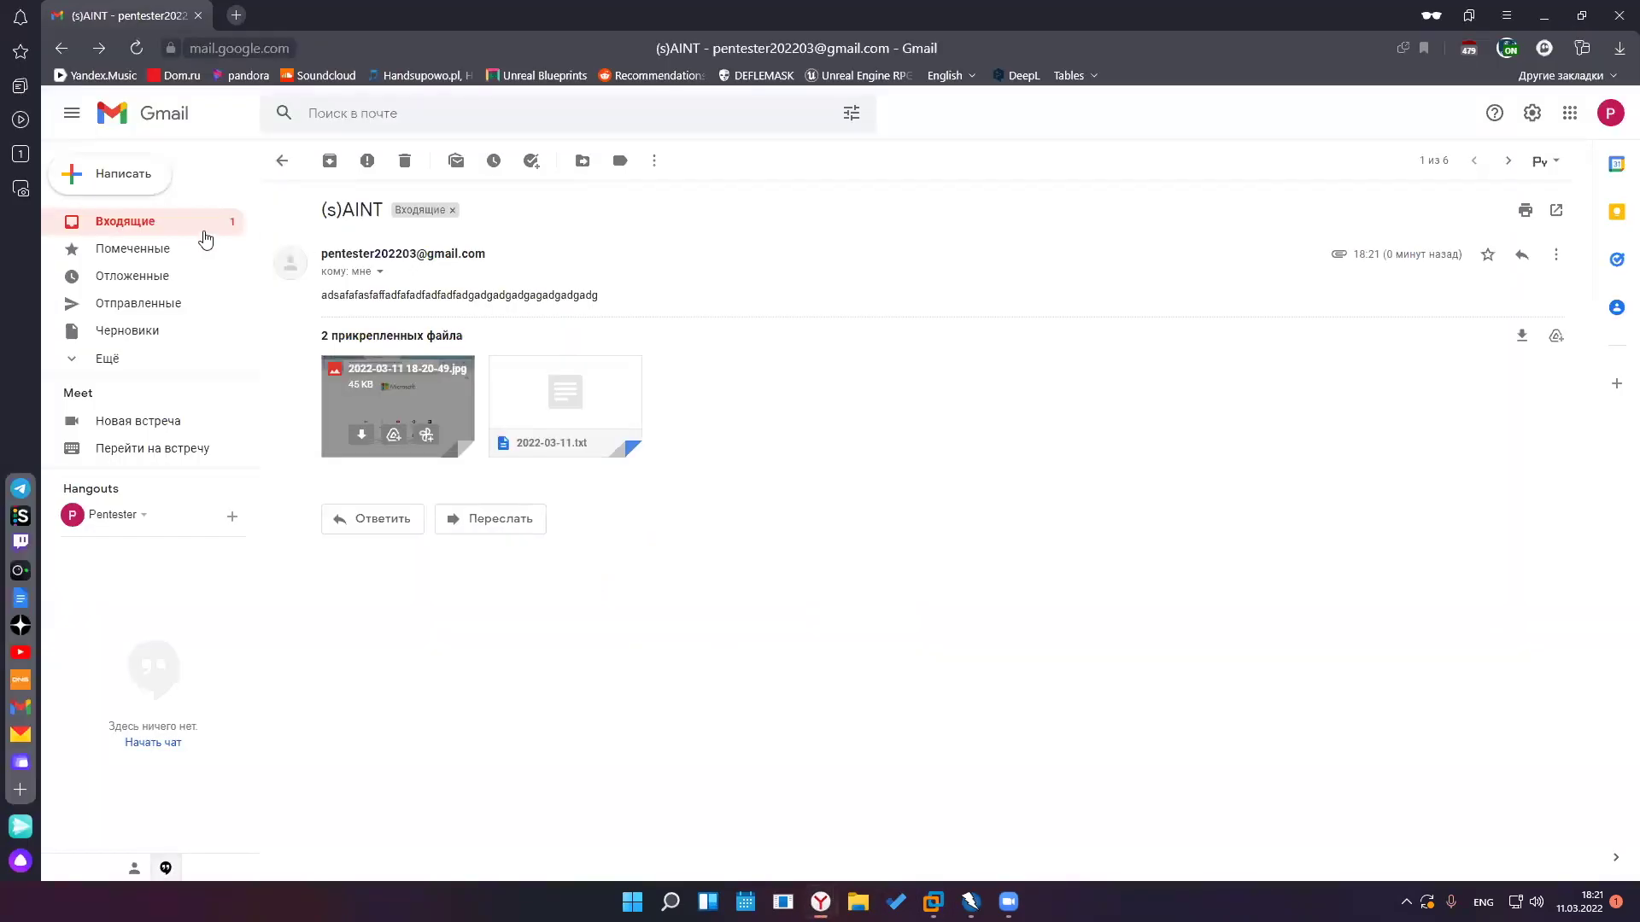
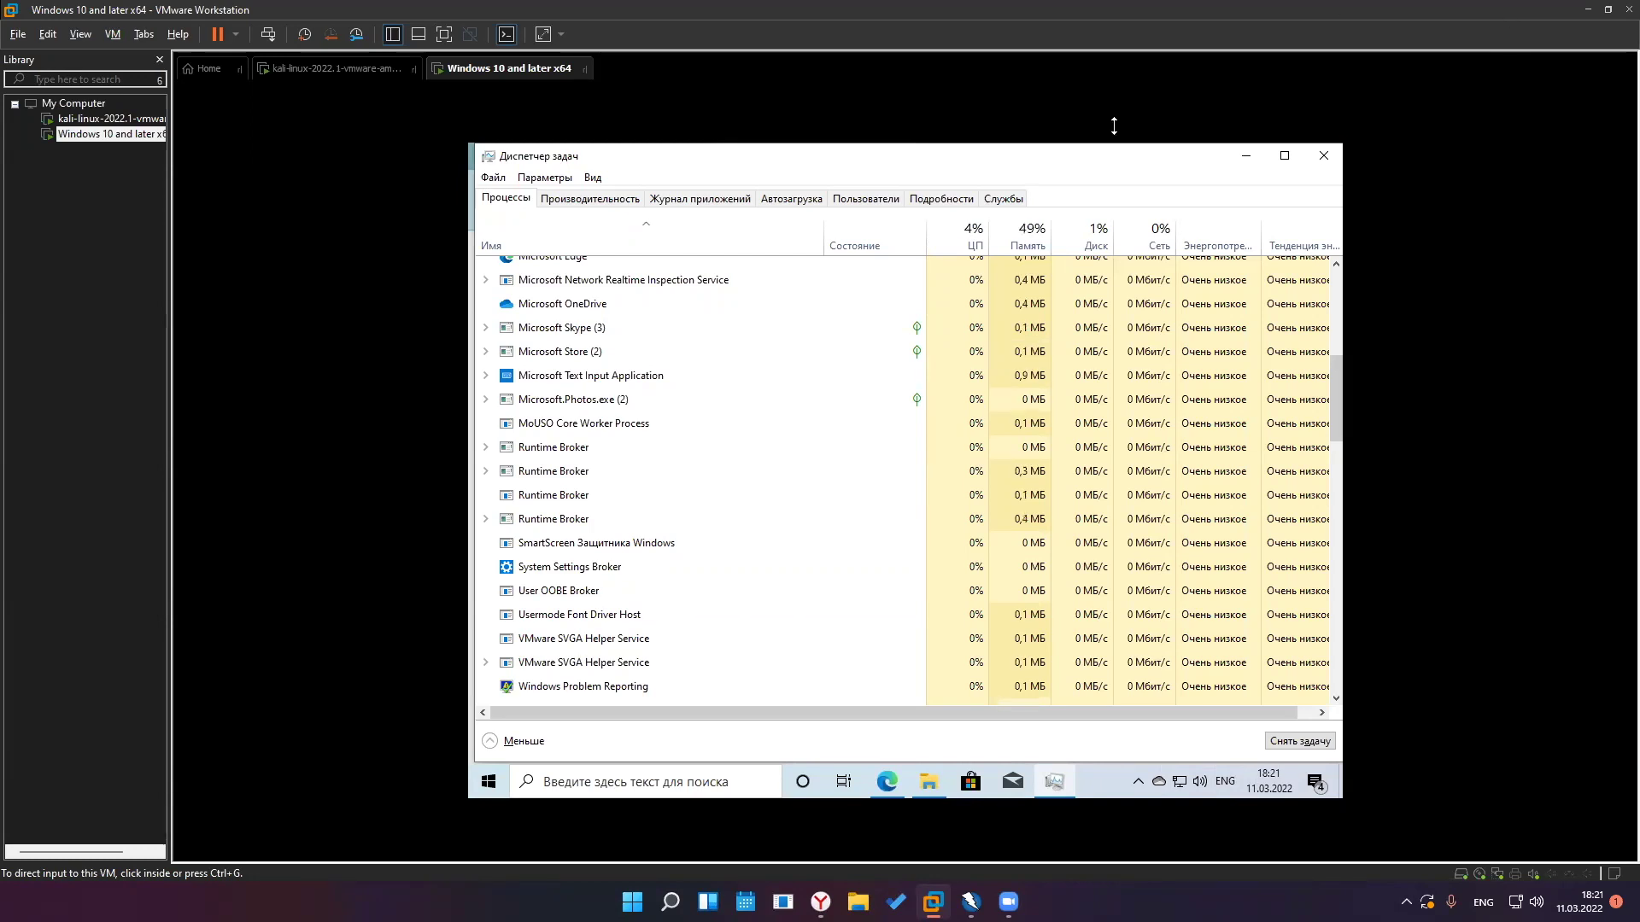
Maximize Task Manager in the virtual machine to recheck the process list, and minimize it
{"action": "left_click_drag", "start_coordinate": [732, 156], "coordinate": [737, 192]}
{"action": "left_click", "coordinate": [1290, 191]}
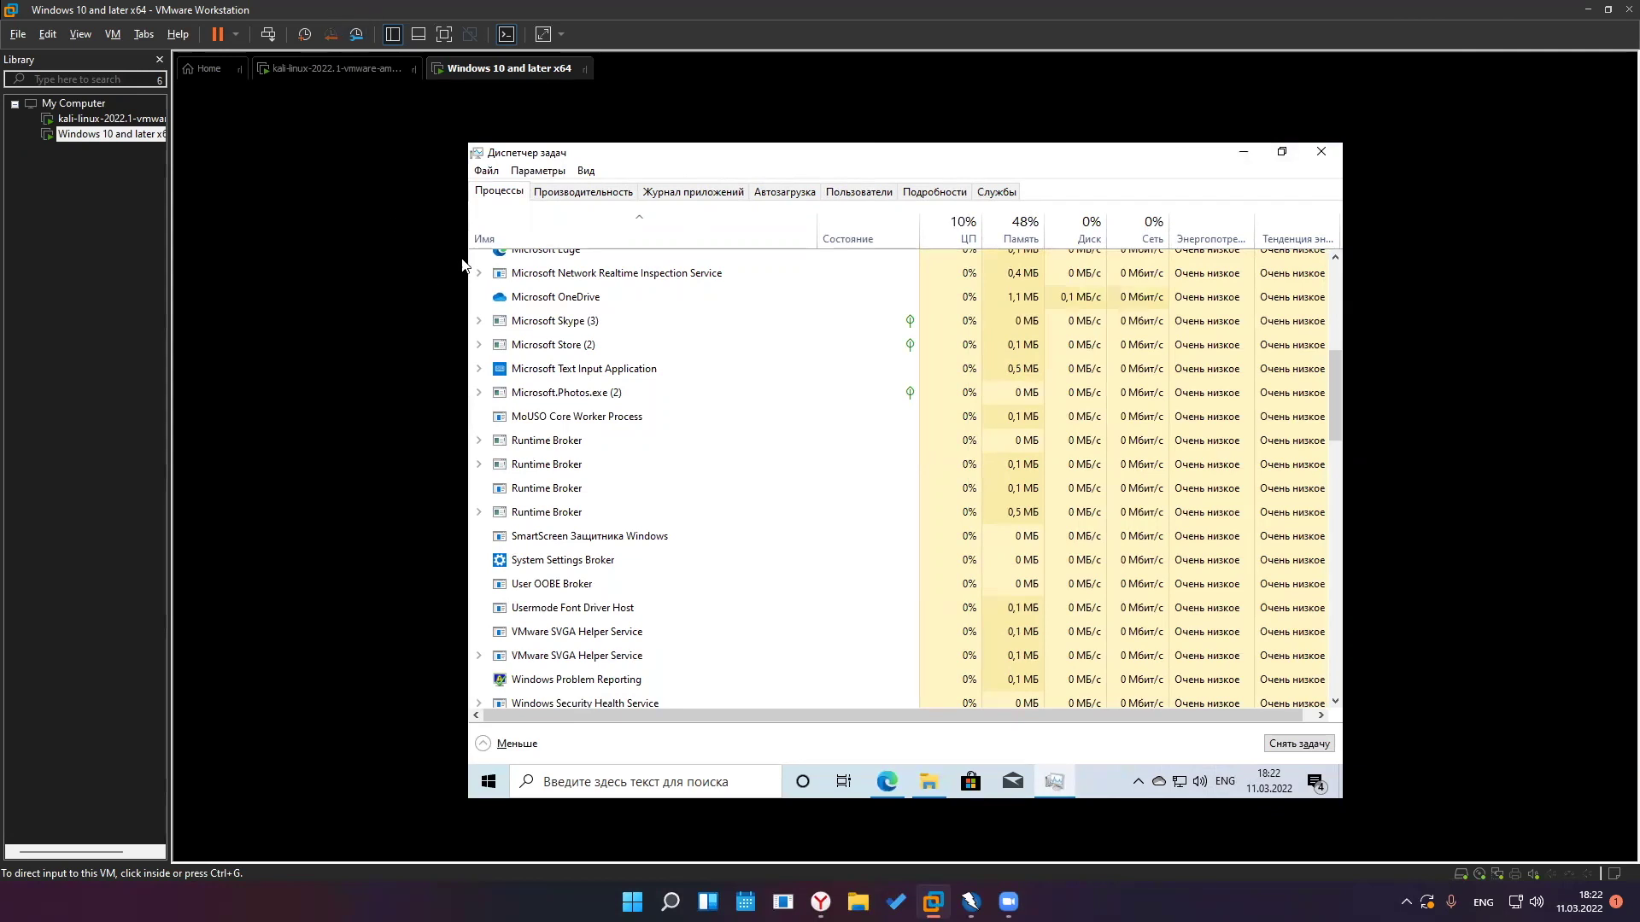
{"action": "left_click", "coordinate": [1244, 152]}
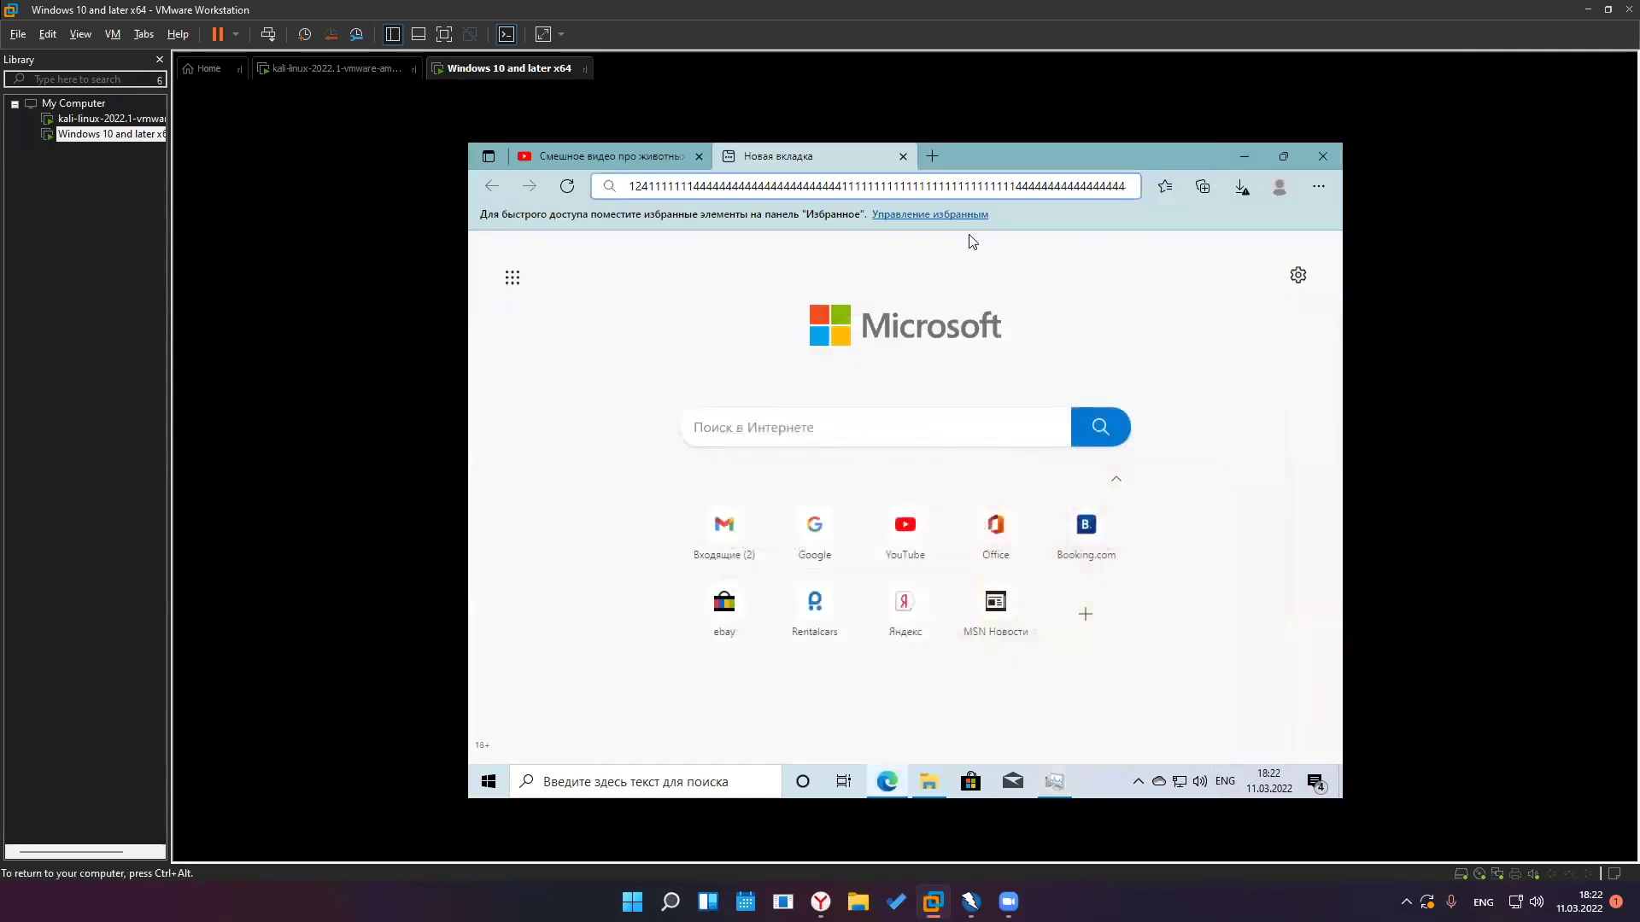
Enter more runs of 4s and 5s in Edge's address bar and clear the whole address bar
{"action": "left_click", "coordinate": [920, 189]}
{"action": "type", "text": "4444444444445555555555555555555555555555"}
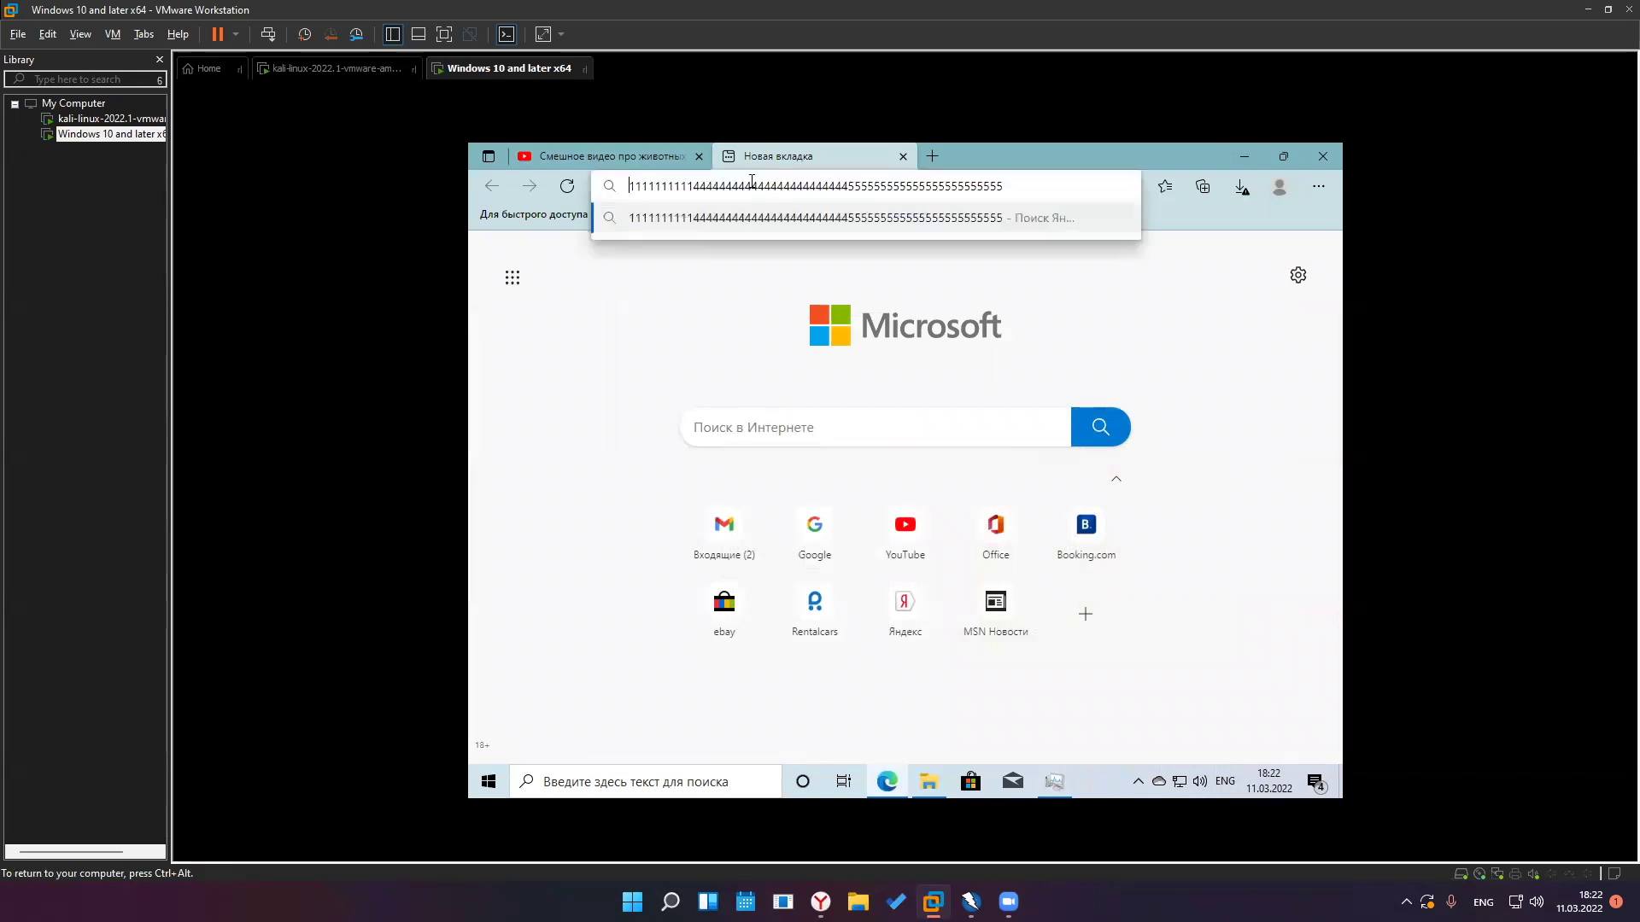
{"action": "key", "text": "shift+Home"}
{"action": "key", "text": "BackSpace"}
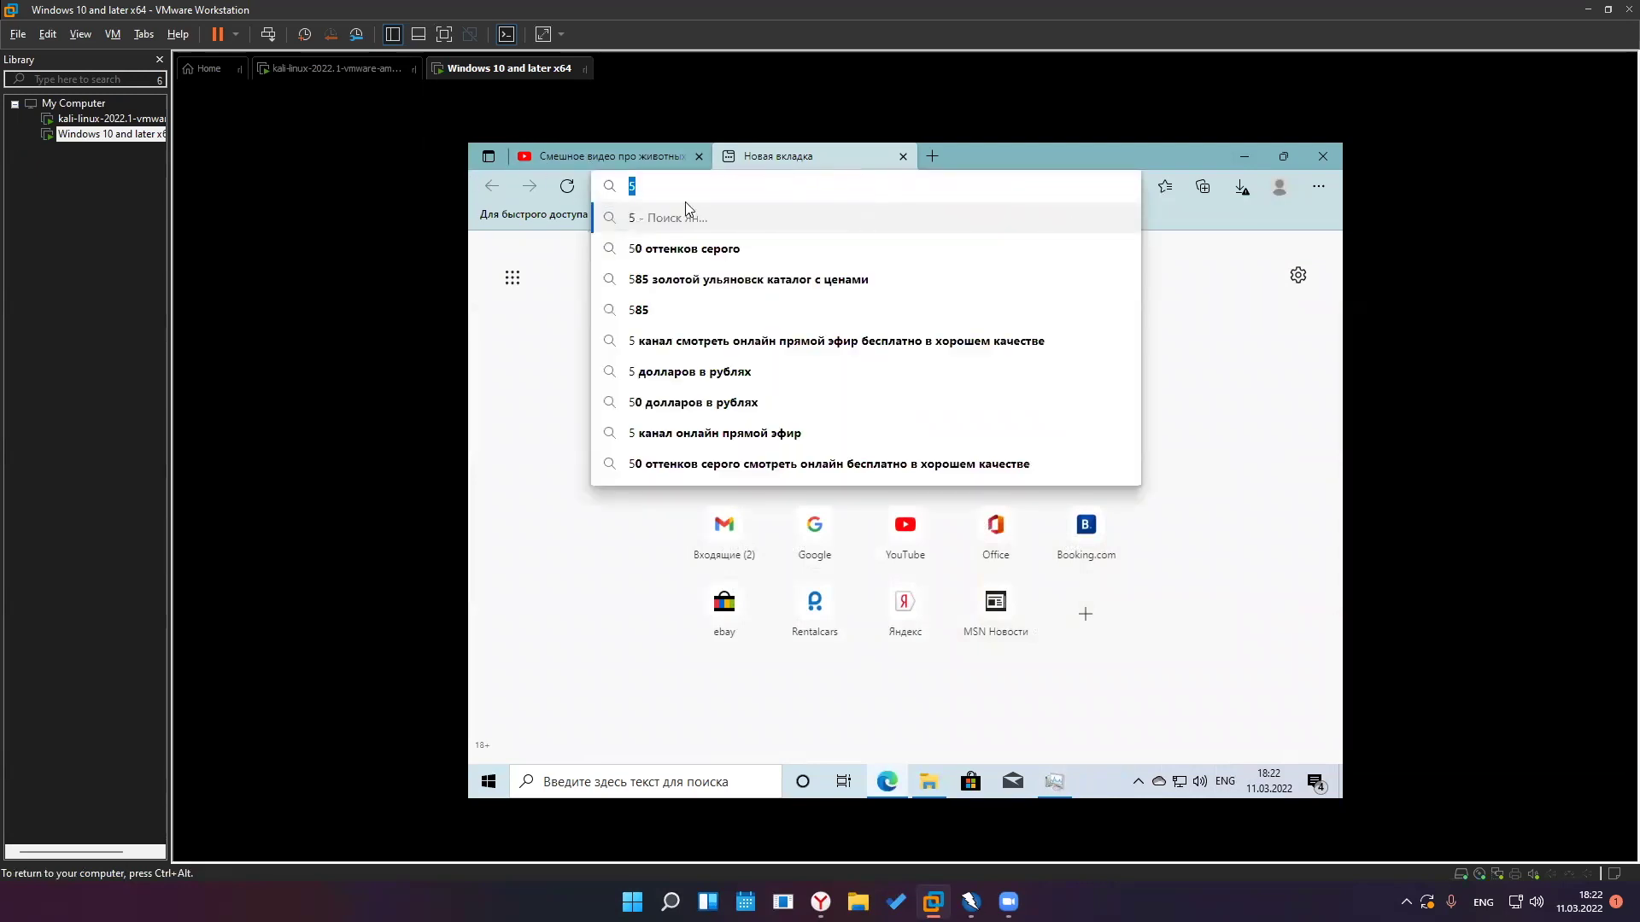
{"action": "key", "text": "BackSpace"}
{"action": "left_click", "coordinate": [644, 157]}
{"action": "left_click", "coordinate": [880, 217]}
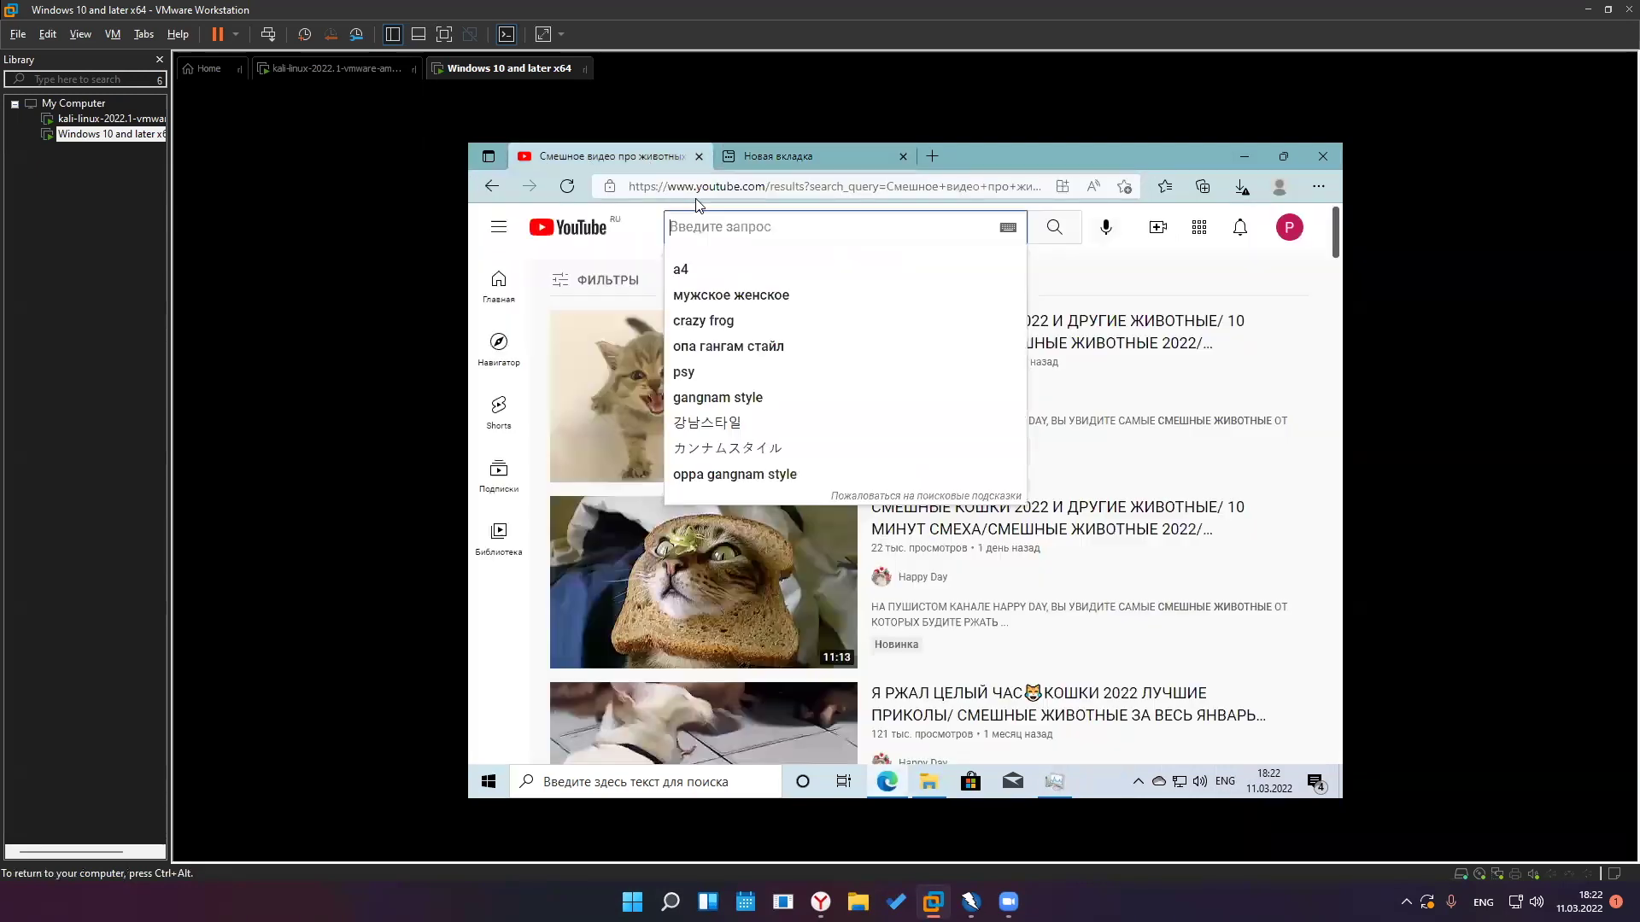
{"action": "left_click", "coordinate": [816, 157]}
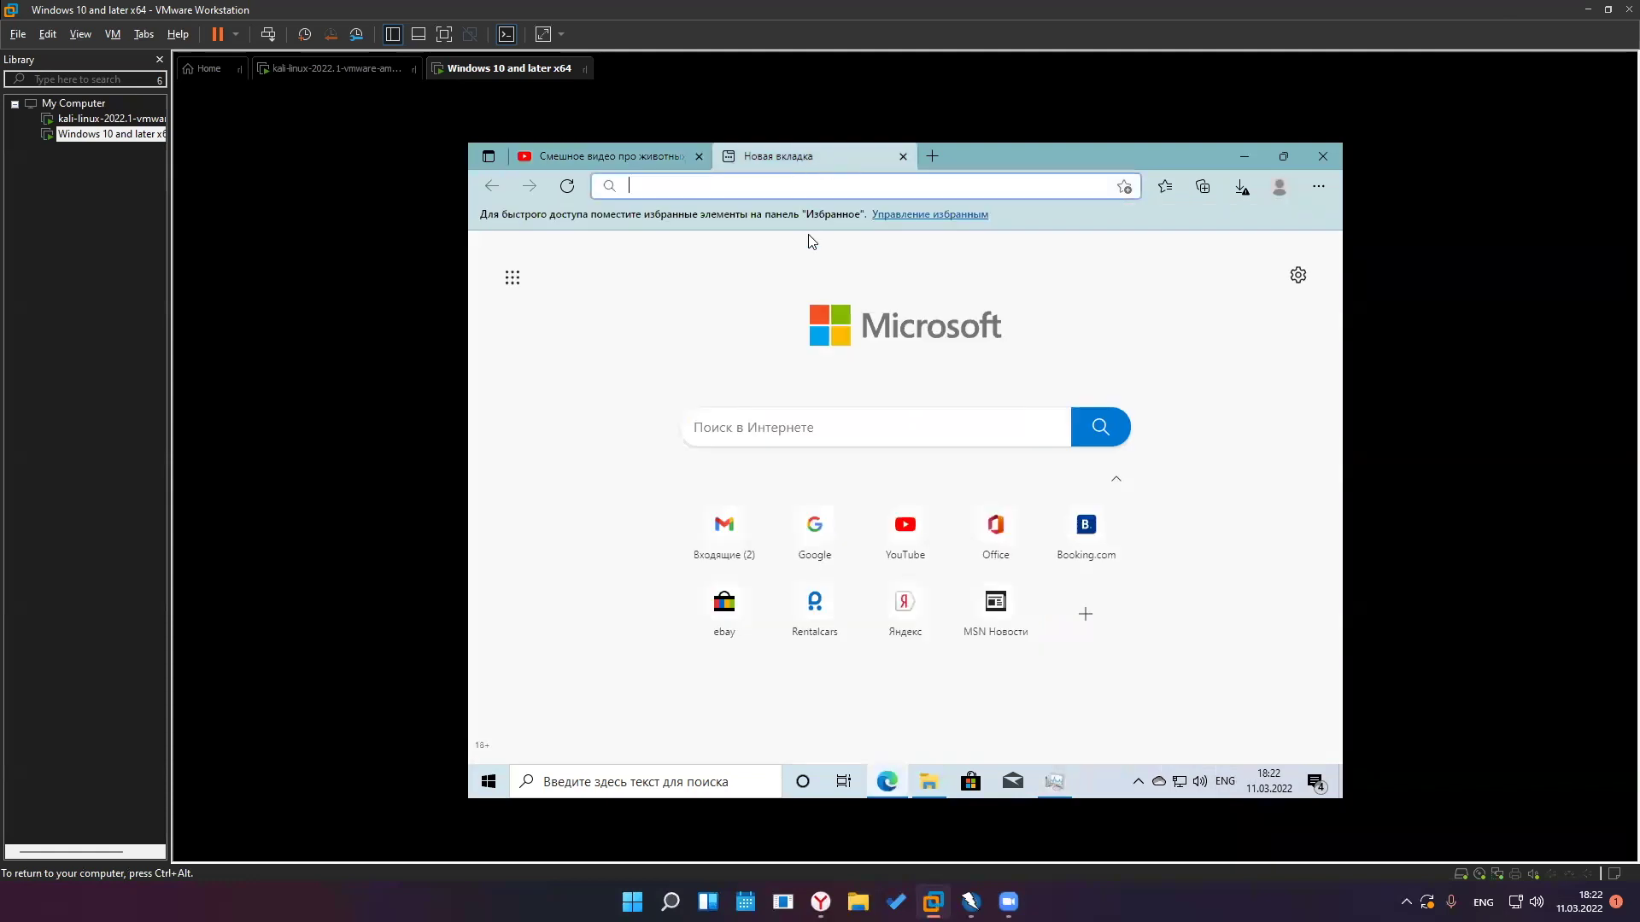
{"action": "left_click", "coordinate": [511, 277]}
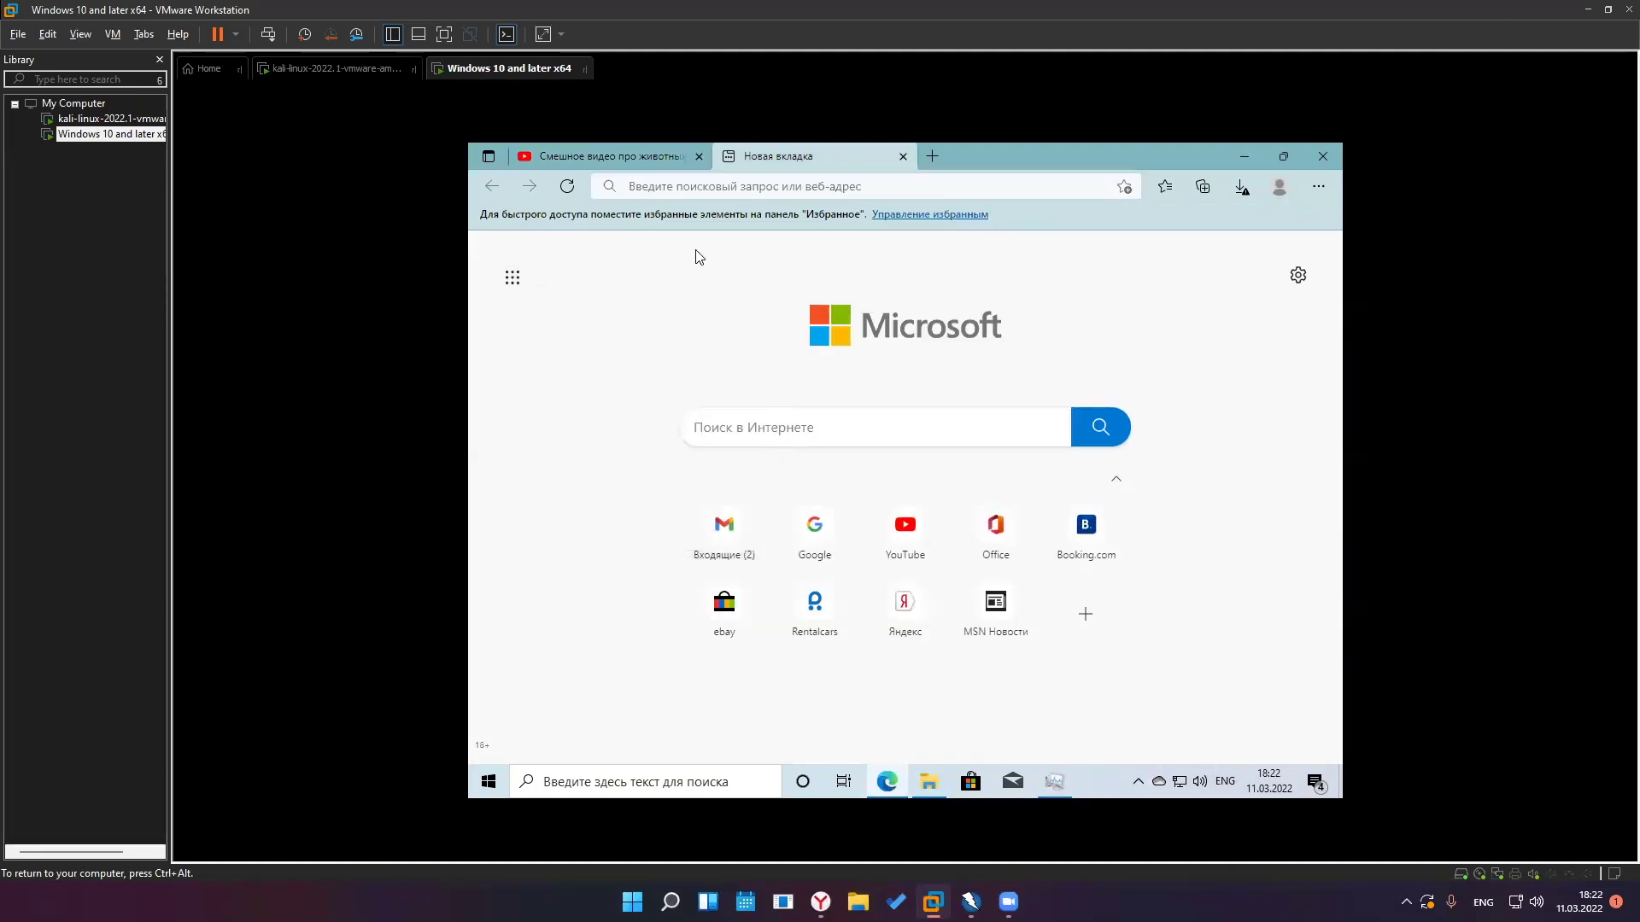
{"action": "left_click", "coordinate": [513, 278]}
{"action": "left_click", "coordinate": [512, 277]}
{"action": "mouse_move", "coordinate": [539, 281]}
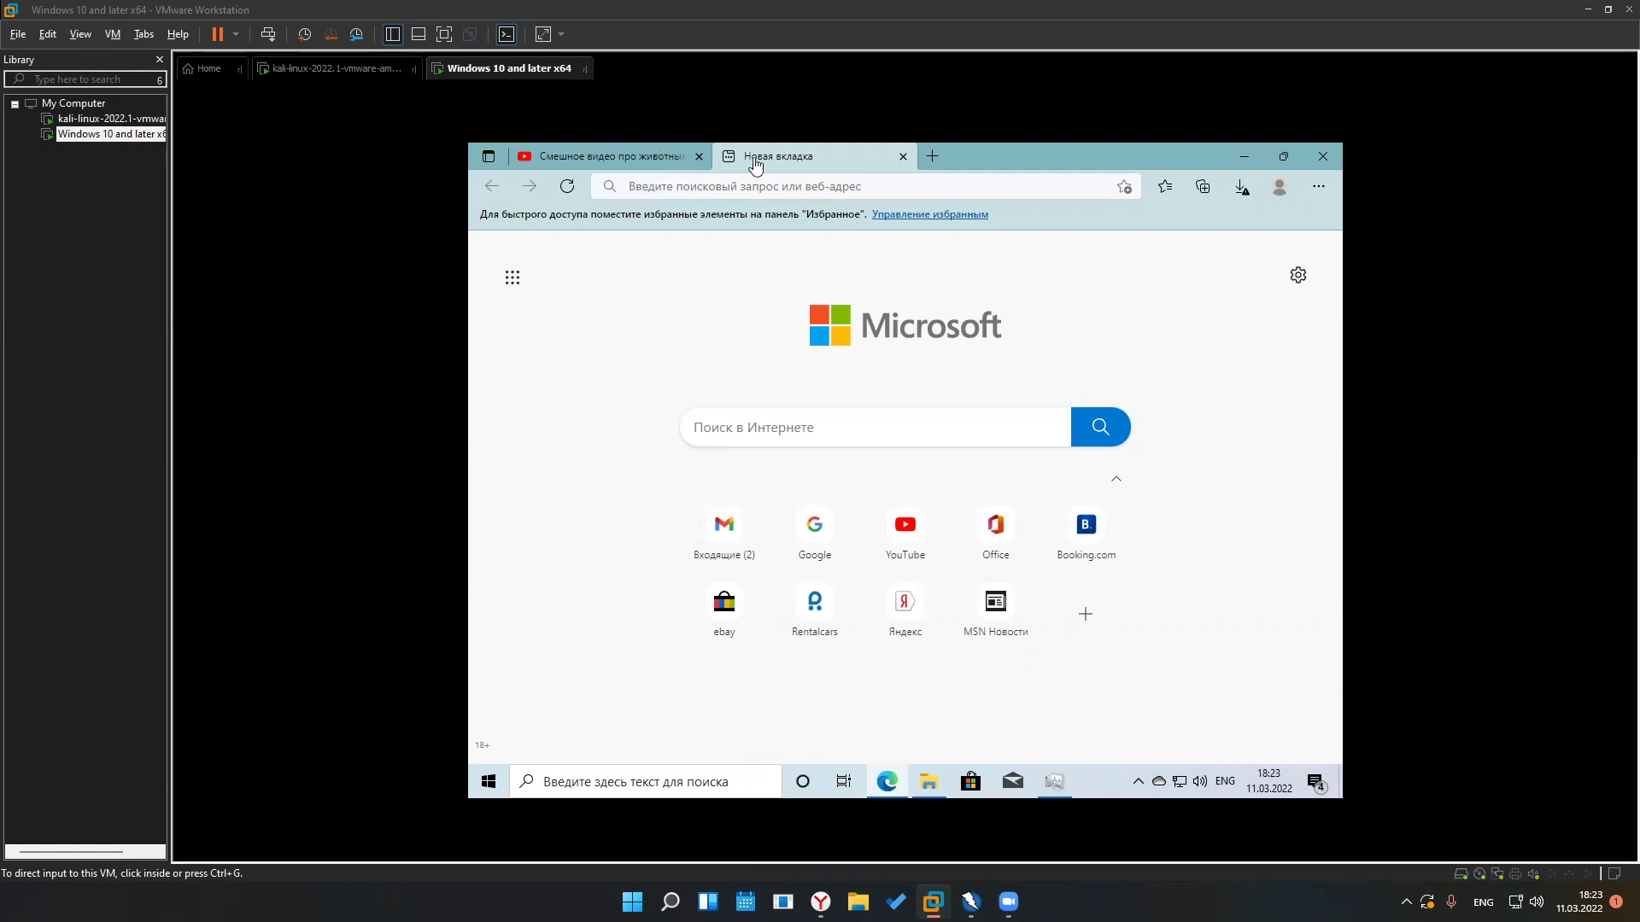
Minimize Microsoft Edge to show the virtual machine's desktop
{"action": "left_click", "coordinate": [1243, 158]}
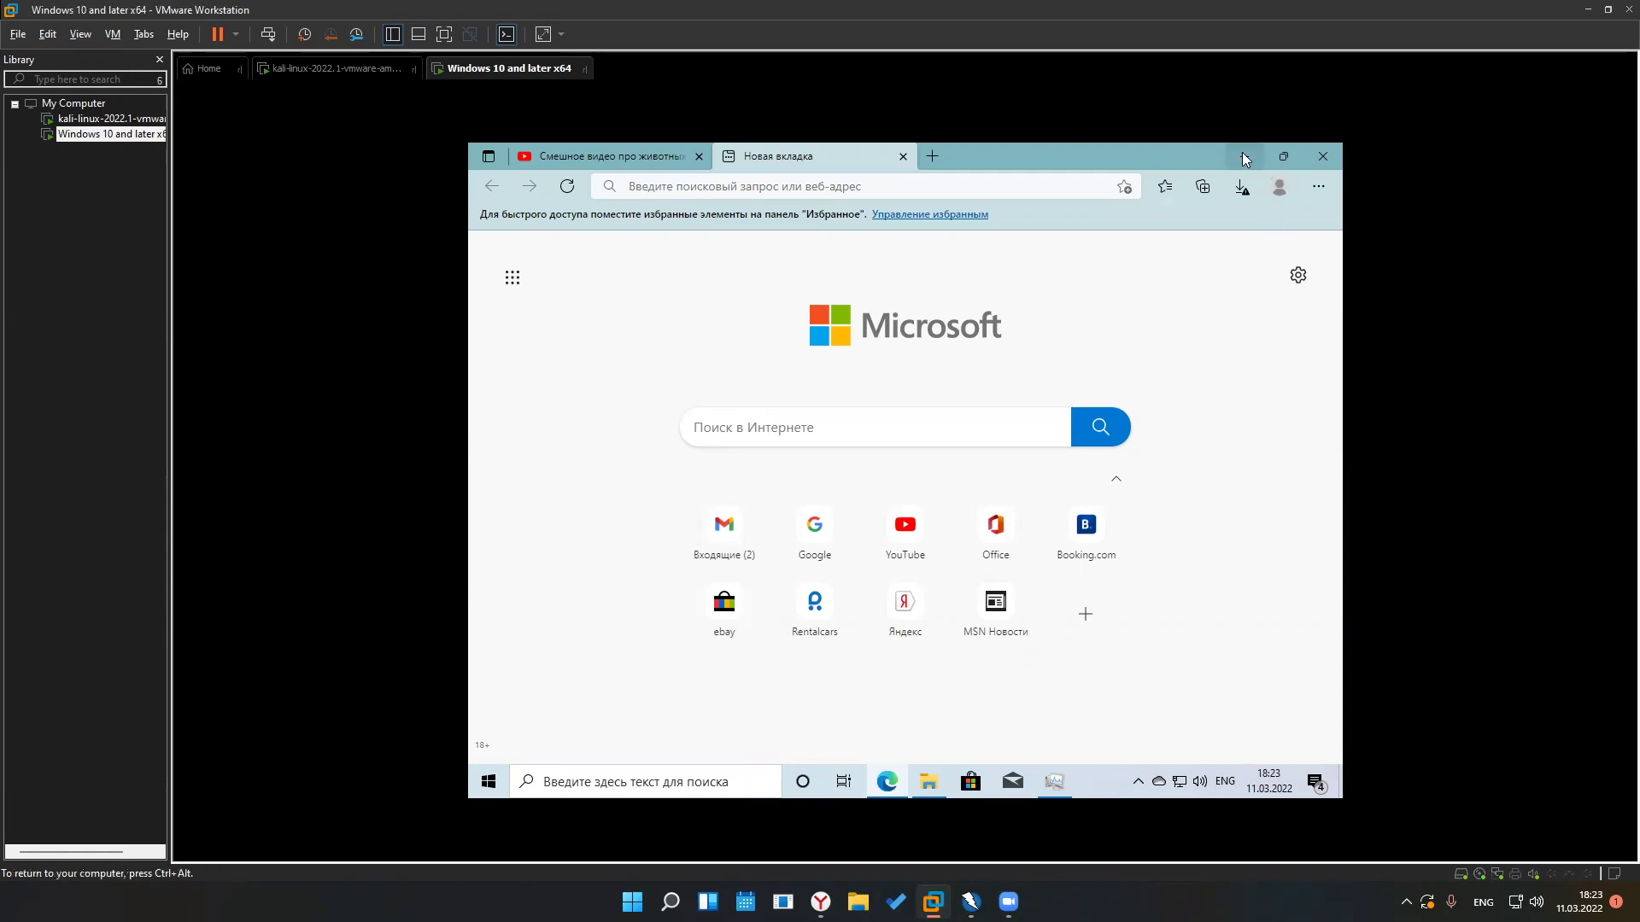
{"action": "left_click", "coordinate": [1244, 157]}
{"action": "left_click_drag", "start_coordinate": [689, 221], "coordinate": [504, 596]}
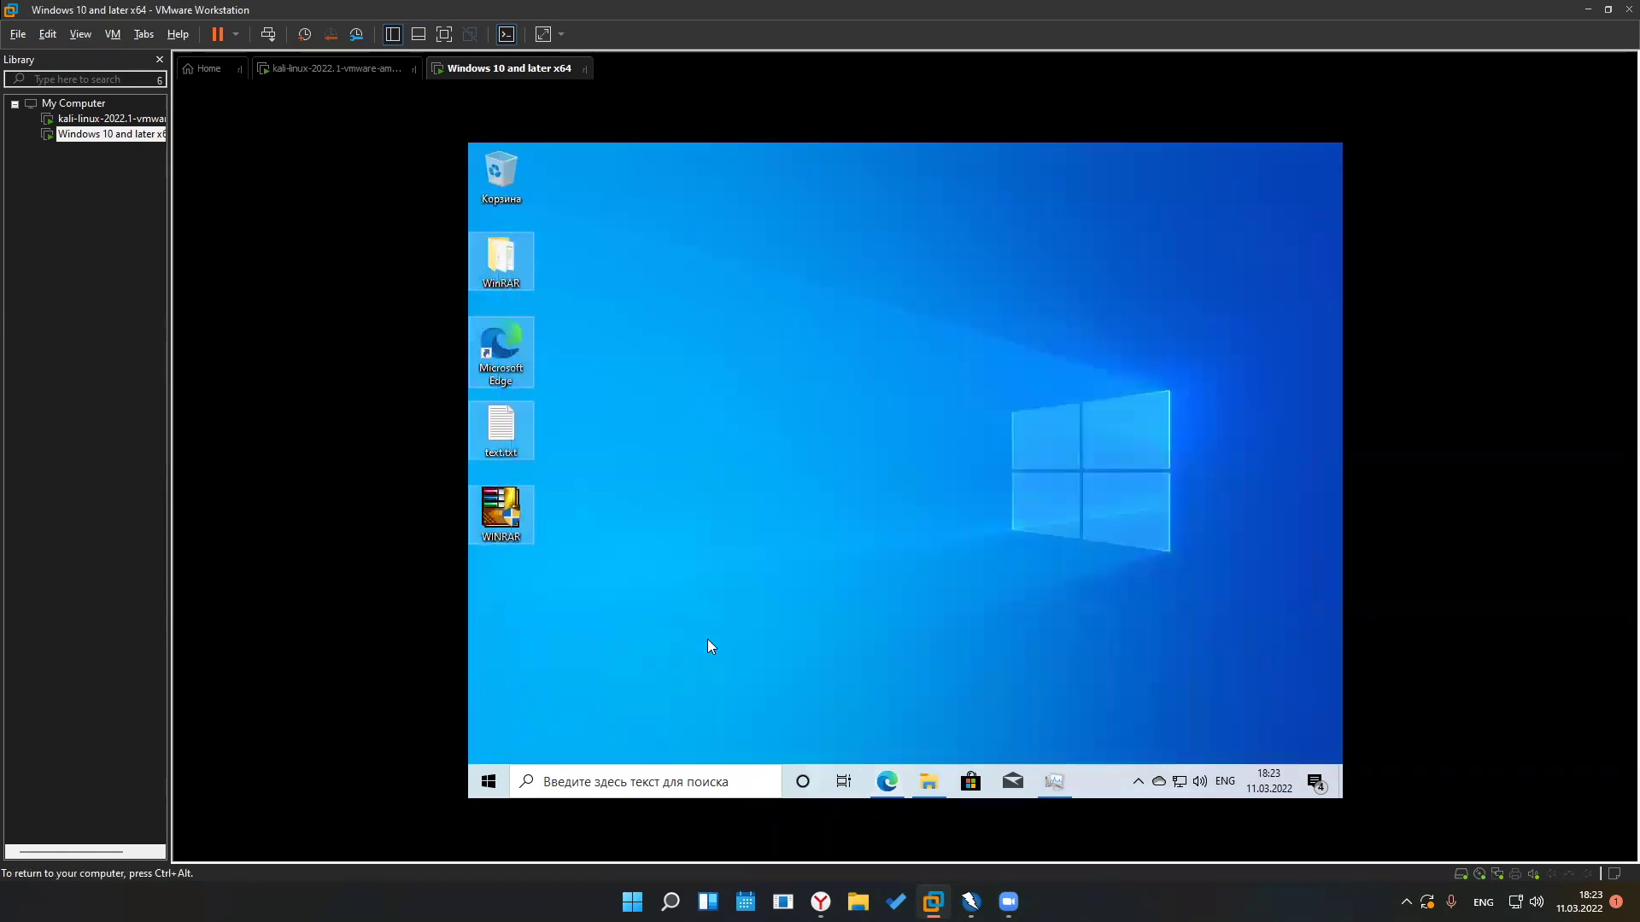
{"action": "left_click", "coordinate": [726, 645]}
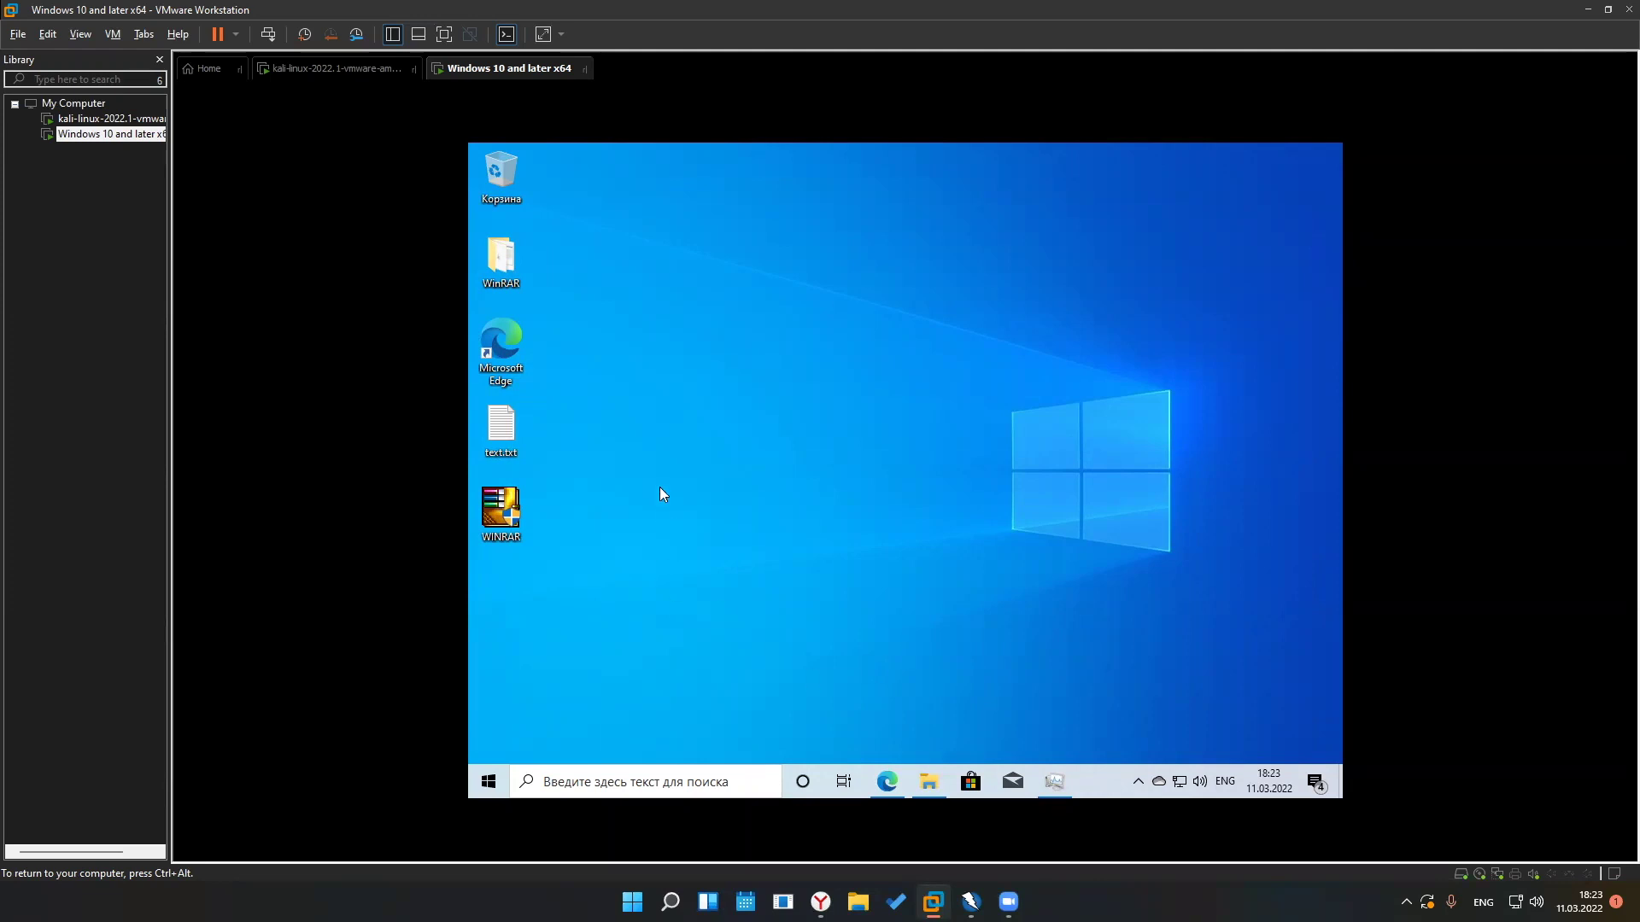
{"action": "left_click_drag", "start_coordinate": [641, 242], "coordinate": [473, 84]}
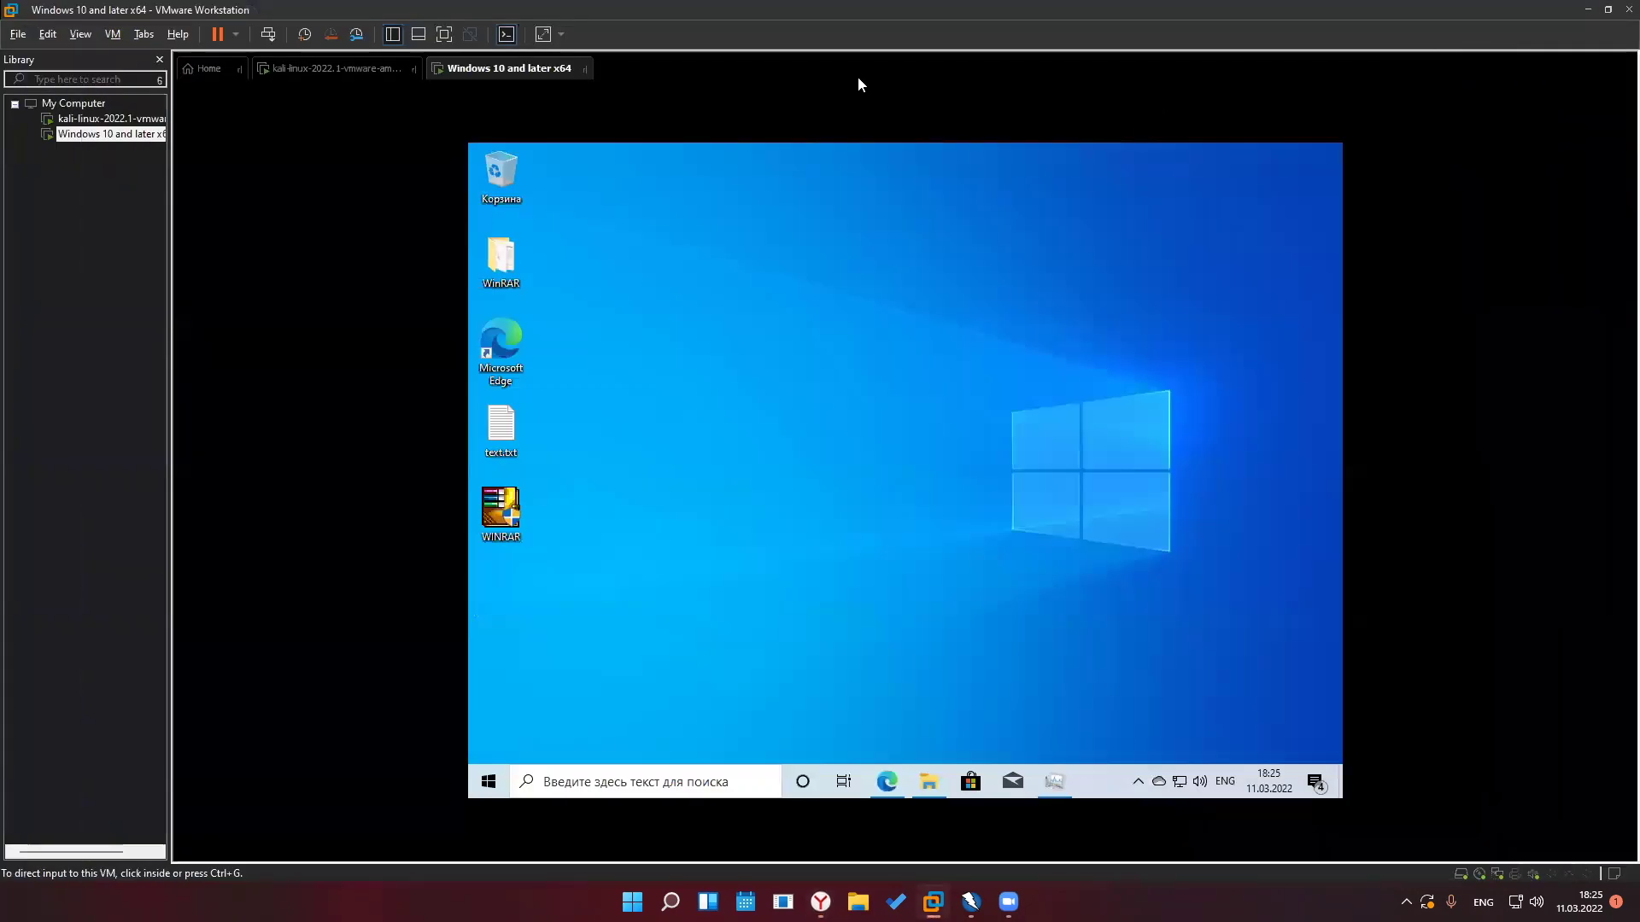
Switch from the Windows 10 virtual machine to the kali-linux-2022.1 virtual machine
{"action": "mouse_move", "coordinate": [928, 782]}
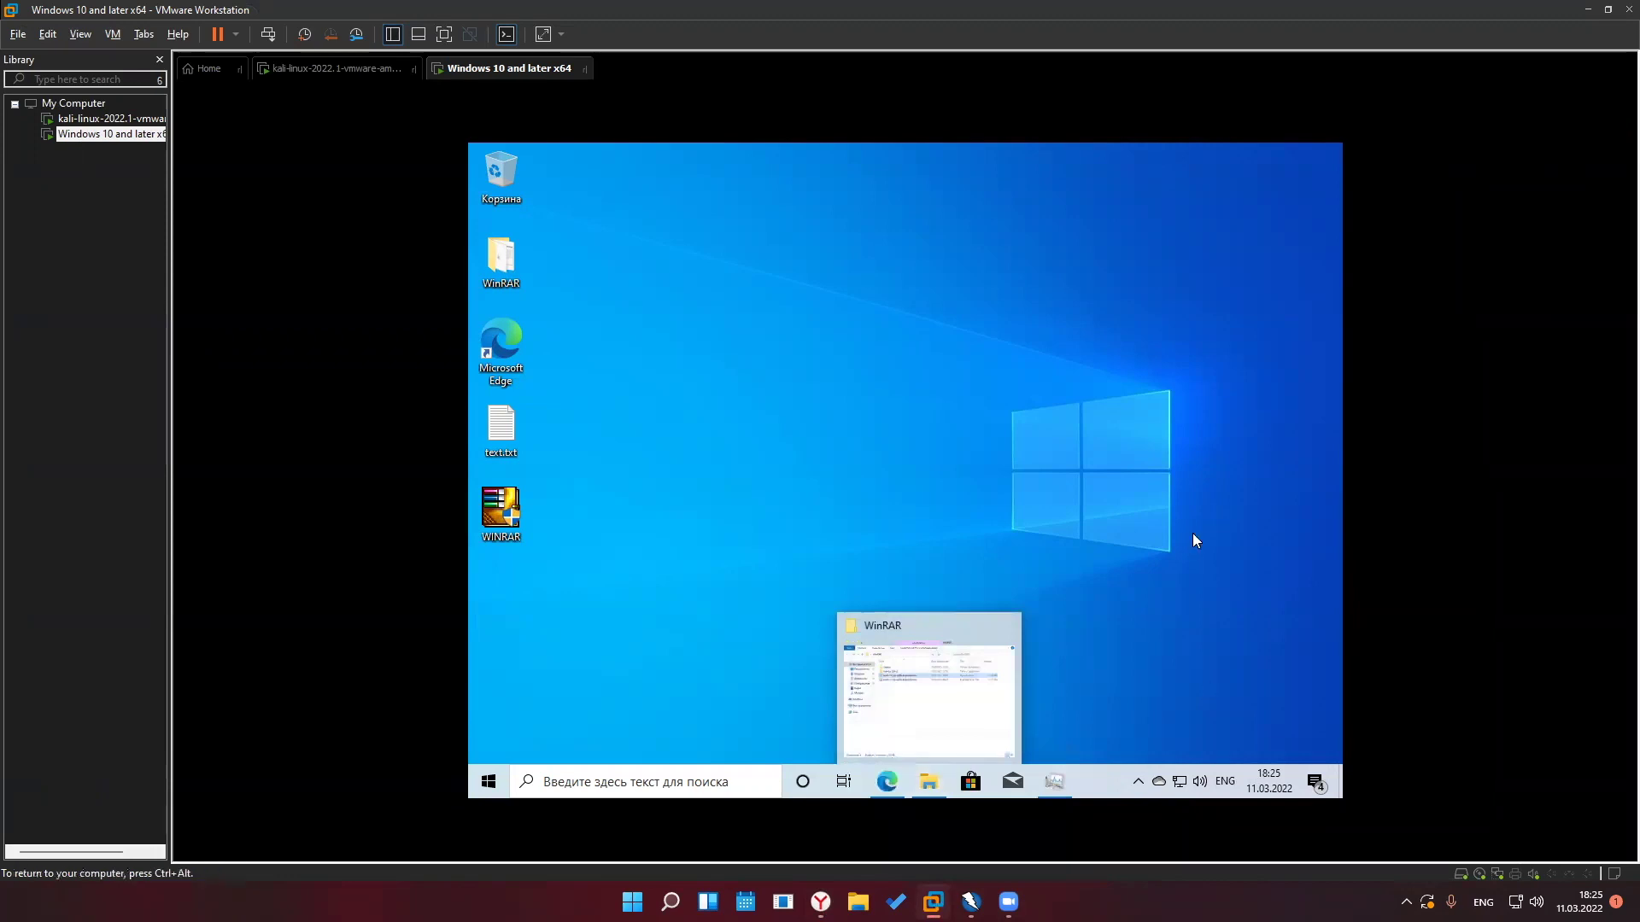
{"action": "left_click", "coordinate": [491, 780]}
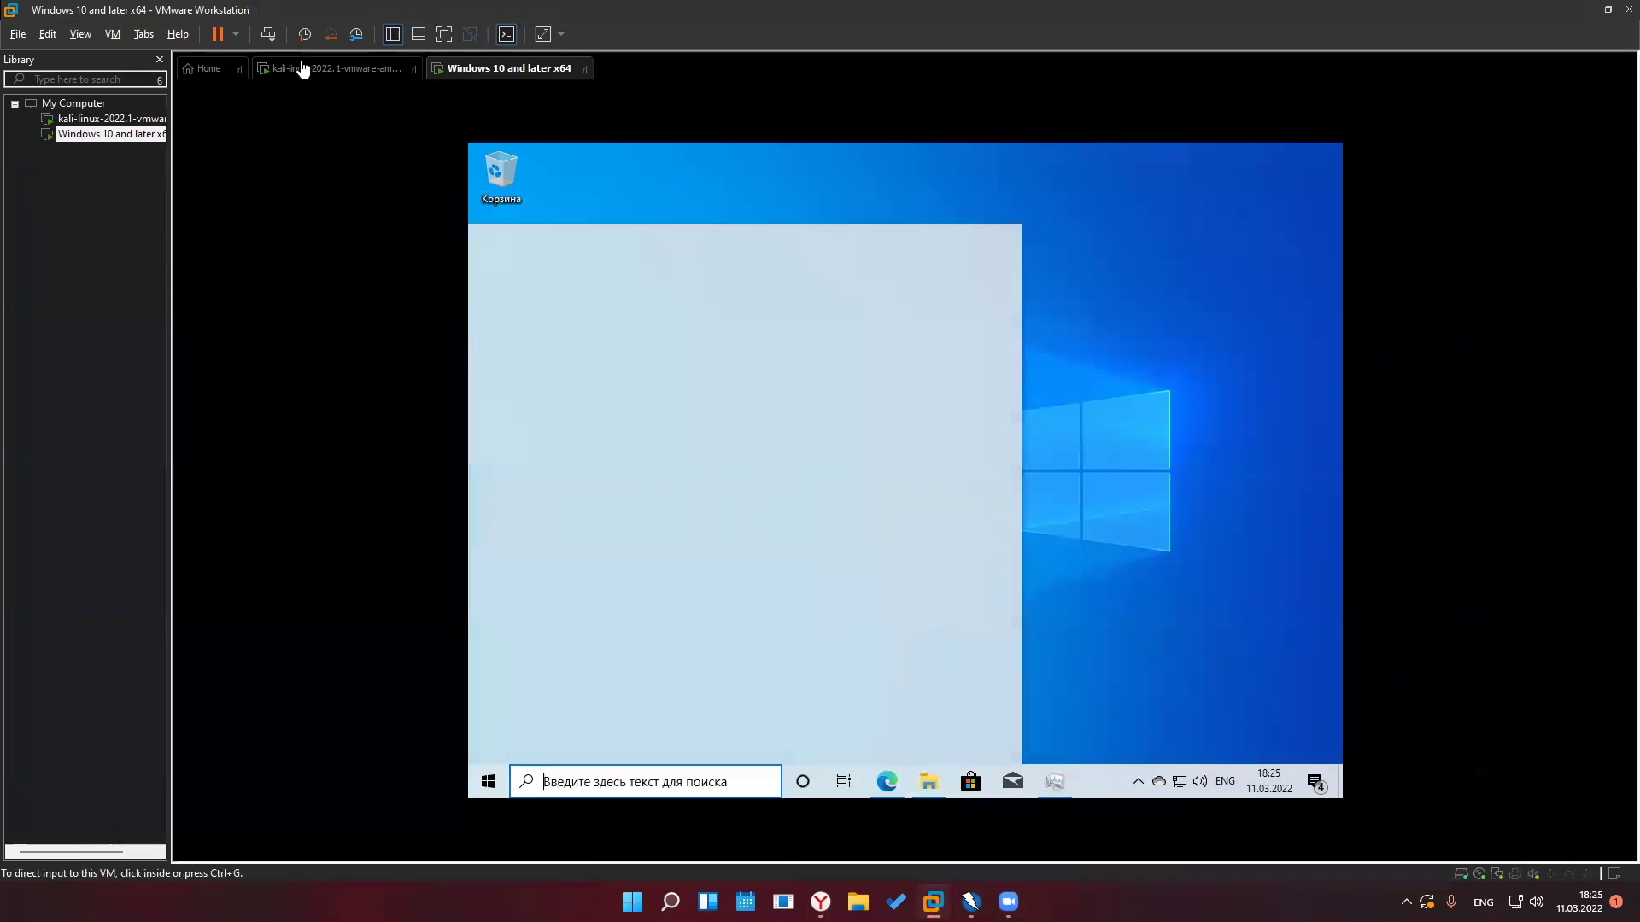
{"action": "left_click", "coordinate": [310, 68]}
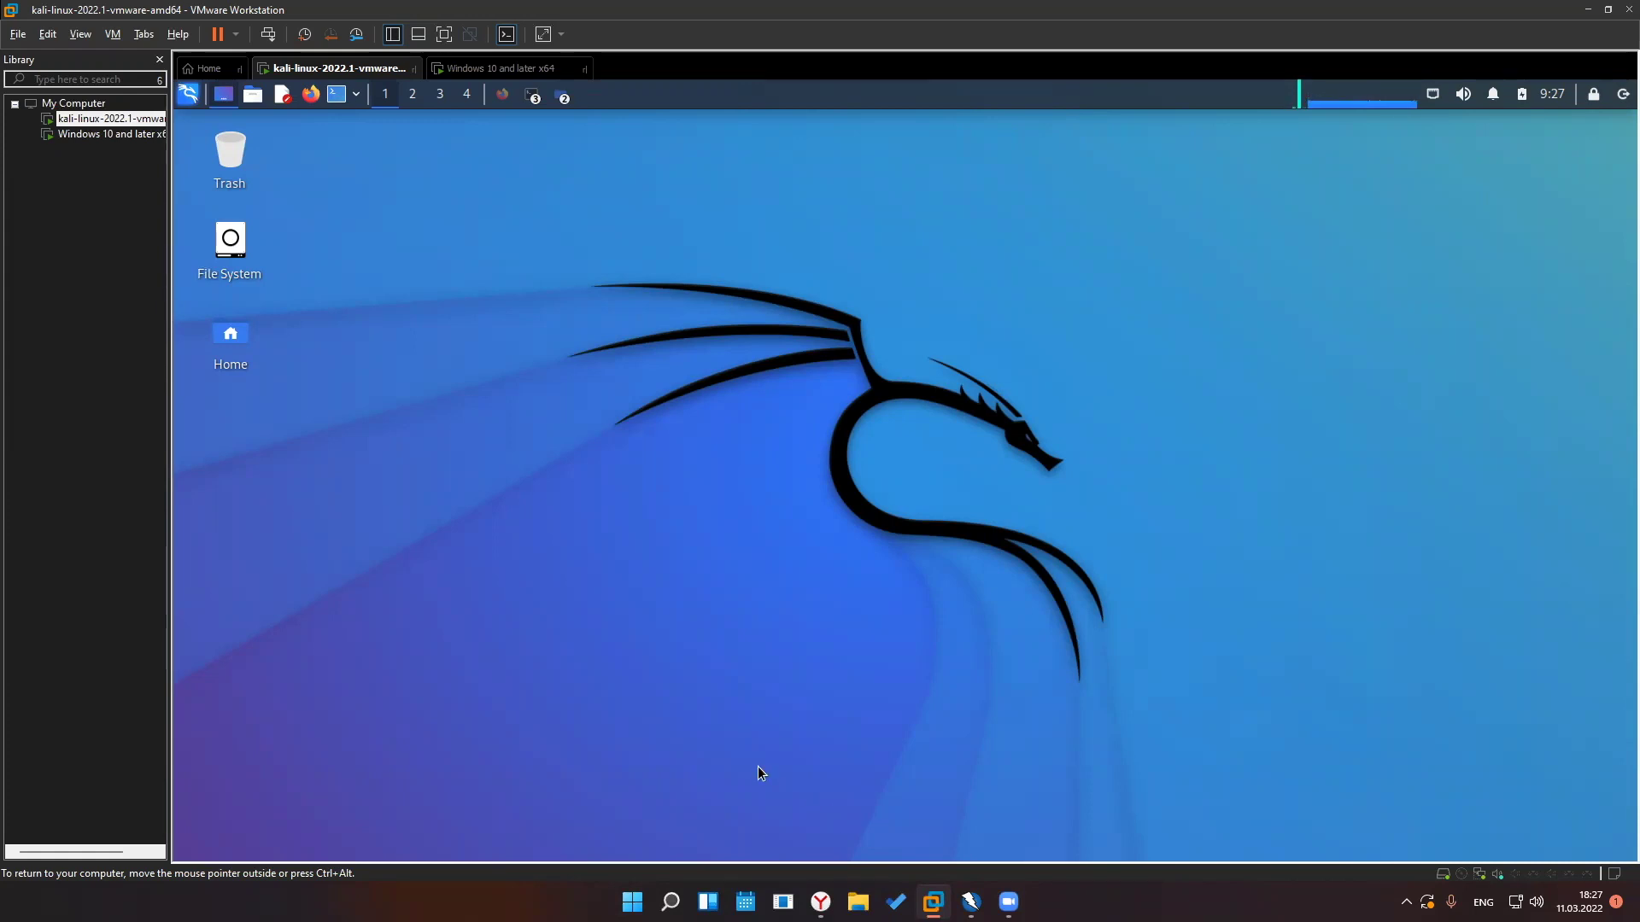
{"action": "left_click_drag", "start_coordinate": [555, 270], "coordinate": [1103, 684]}
{"action": "left_click_drag", "start_coordinate": [550, 273], "coordinate": [1114, 687]}
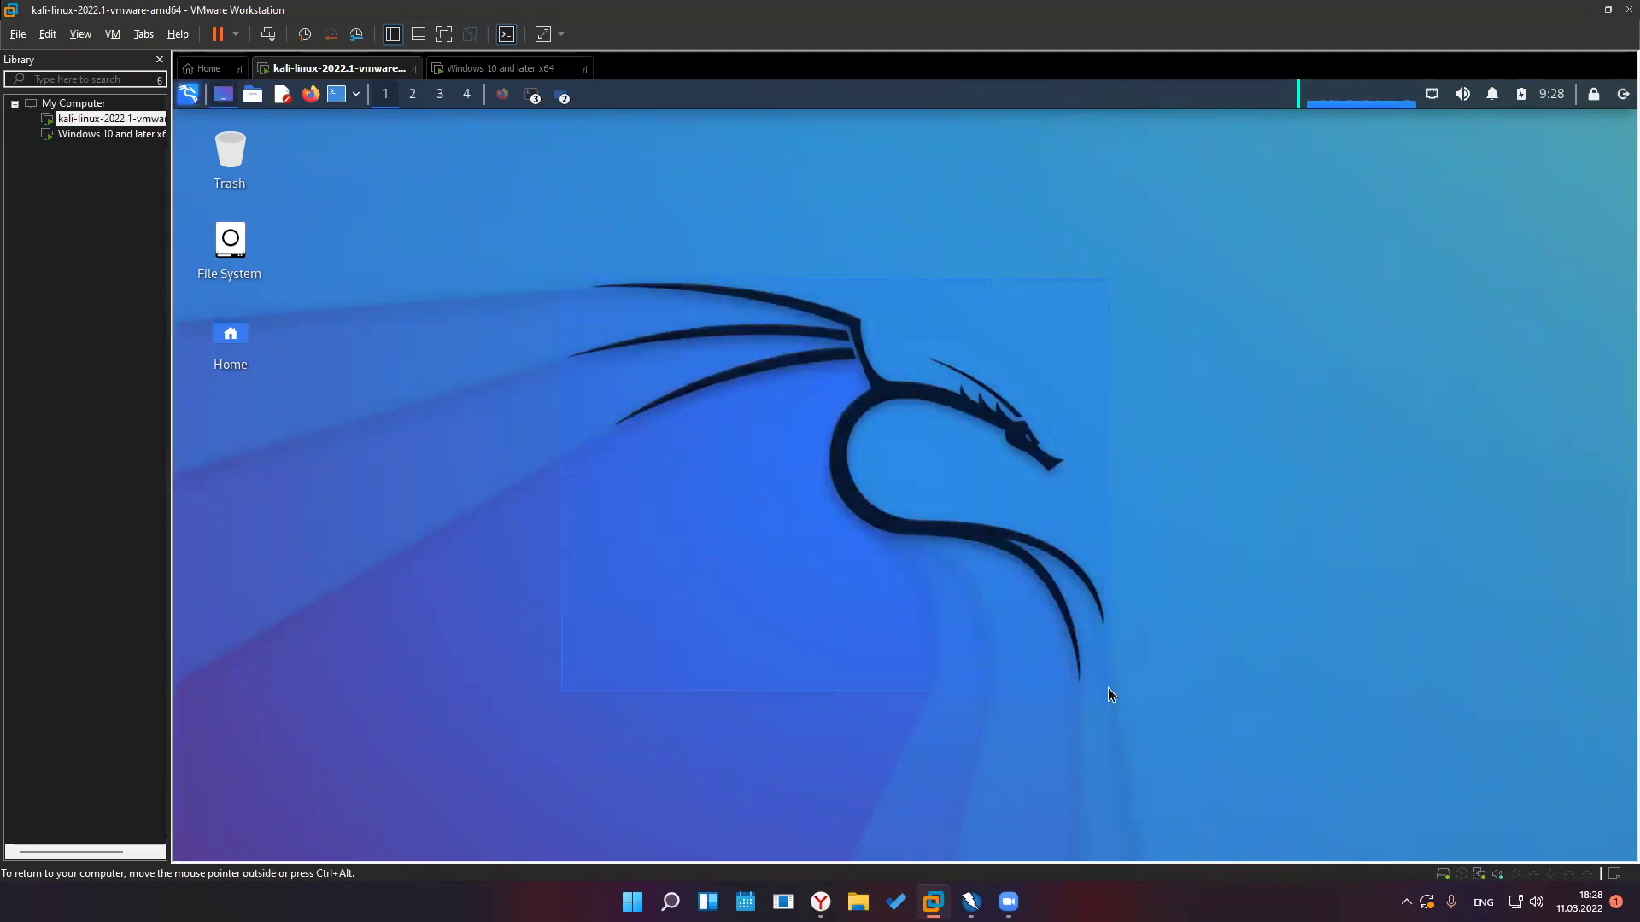
{"action": "left_click_drag", "start_coordinate": [1109, 688], "coordinate": [1109, 688]}
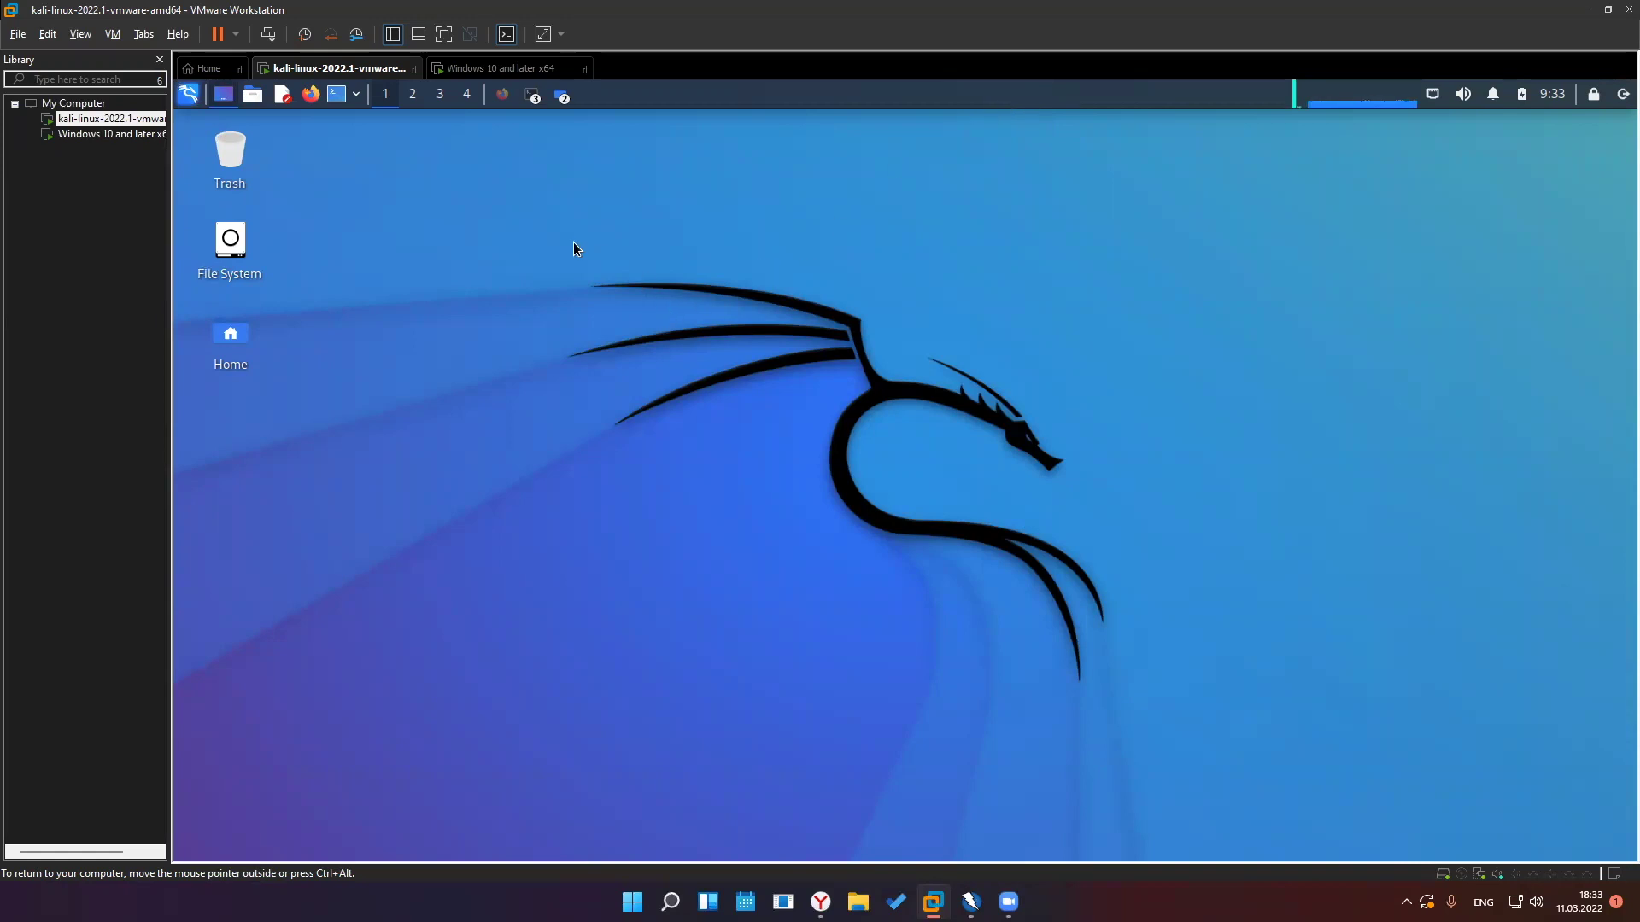
{"action": "left_click_drag", "start_coordinate": [571, 254], "coordinate": [1102, 683]}
Open and close the File System folder on the Kali desktop, and list the open terminal windows
{"action": "double_click", "coordinate": [229, 243]}
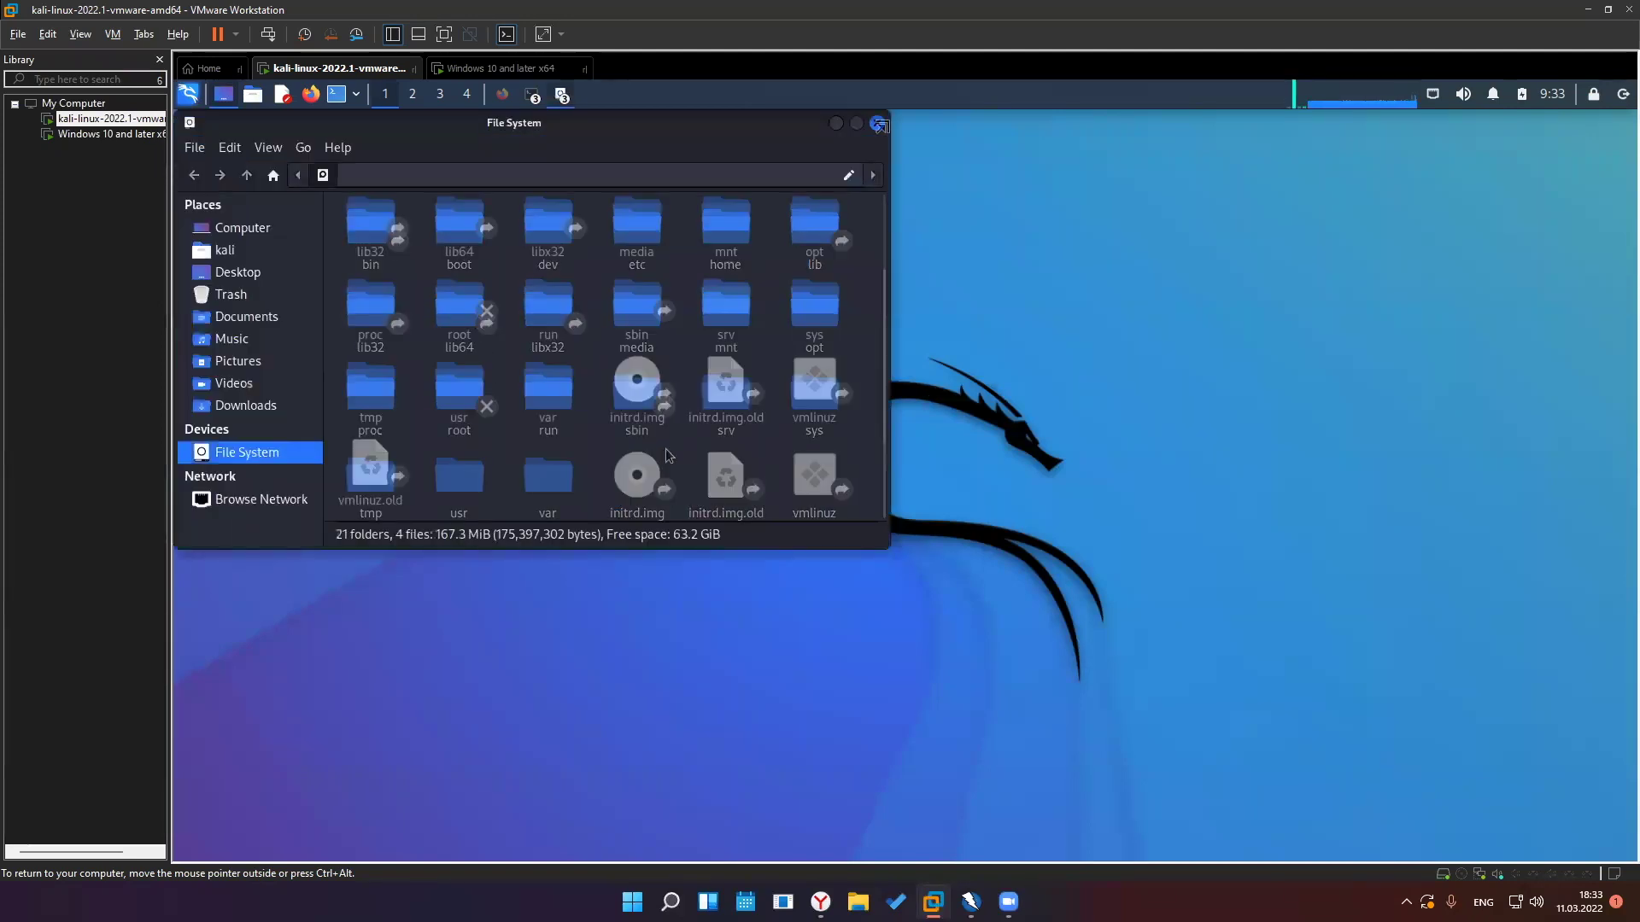
{"action": "left_click", "coordinate": [877, 124]}
{"action": "left_click", "coordinate": [533, 94]}
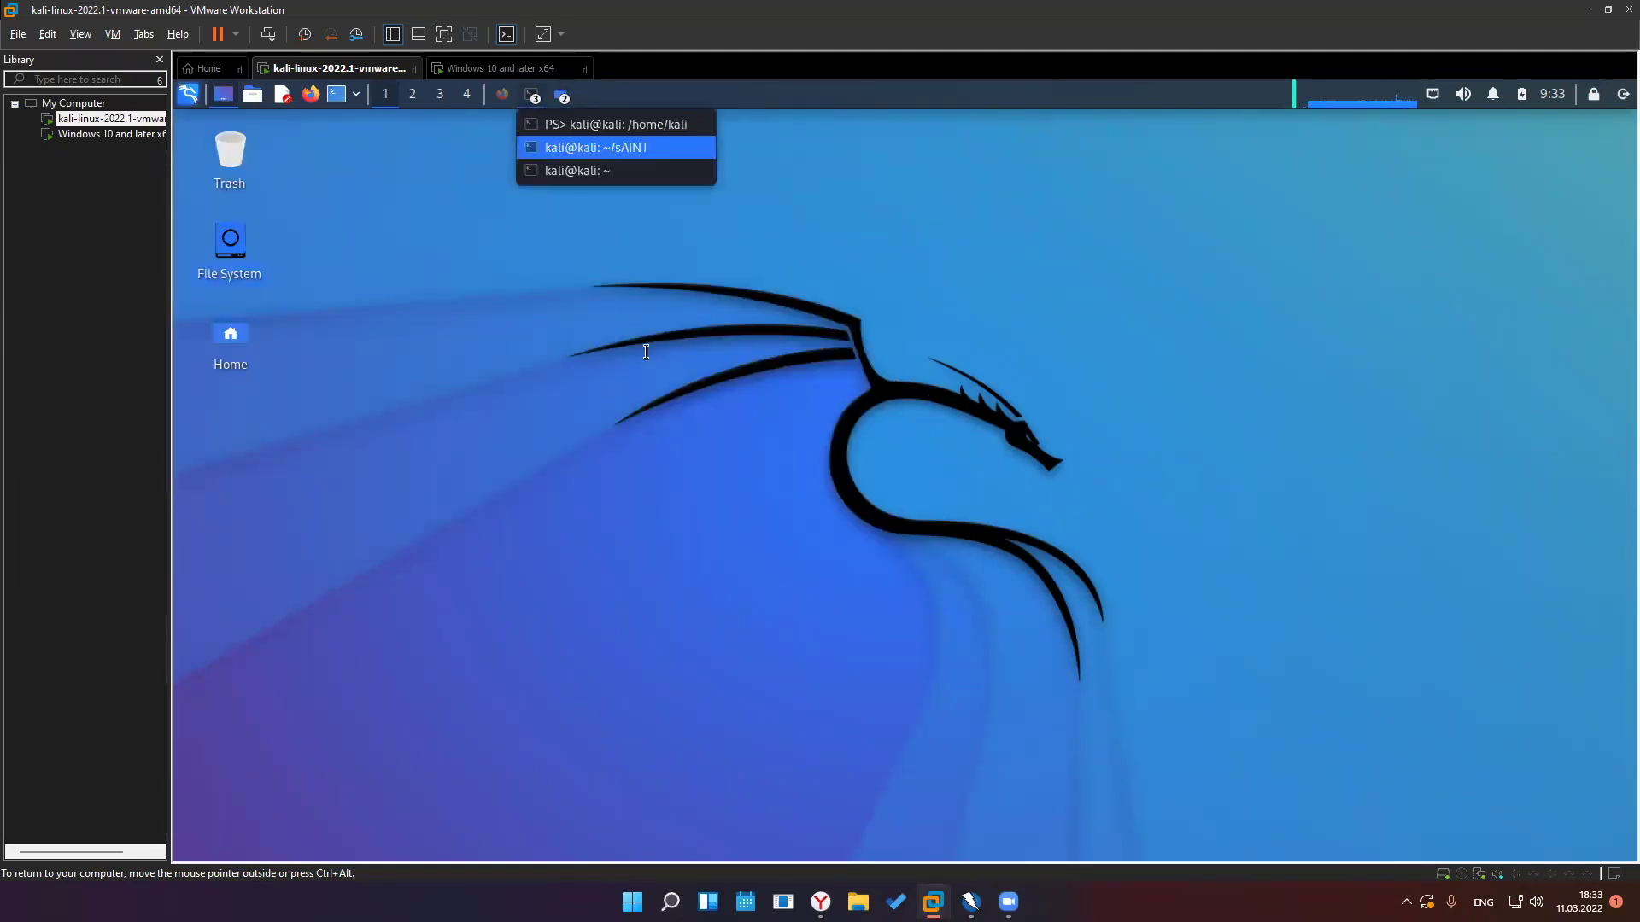